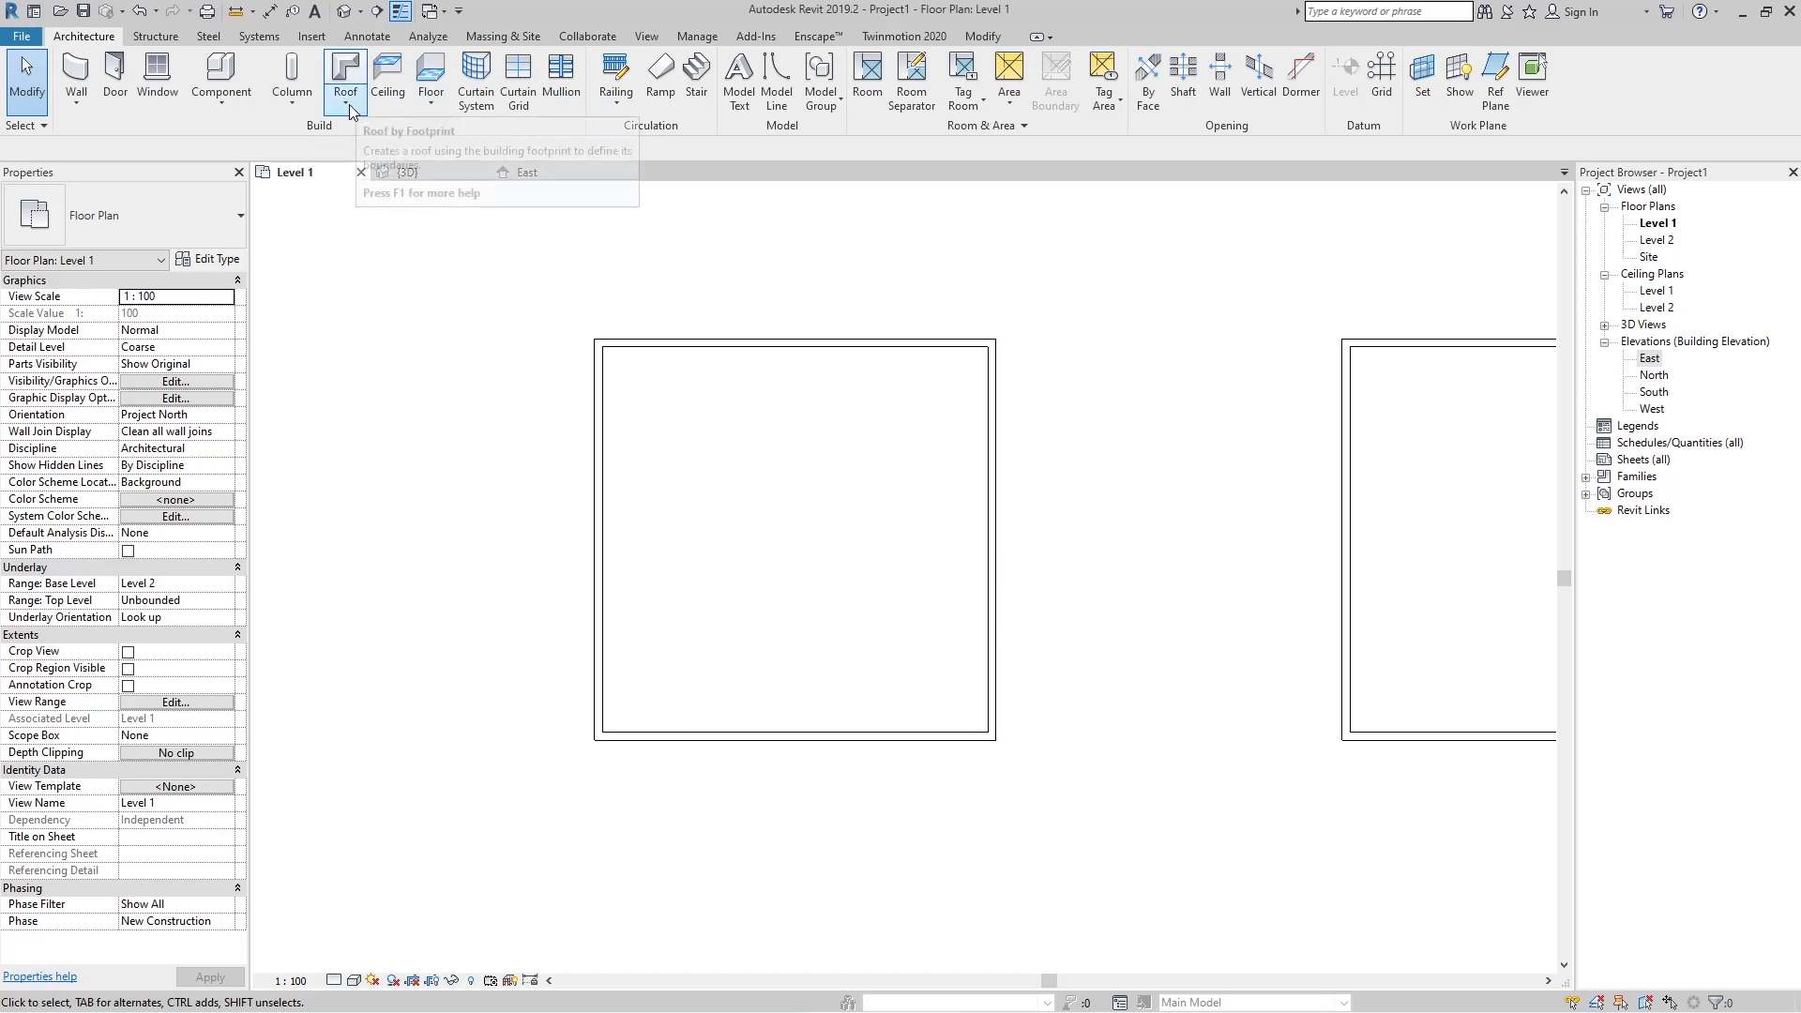
Start a Roof by Footprint sketch and accept moving it up to Level 2.
click(347, 107)
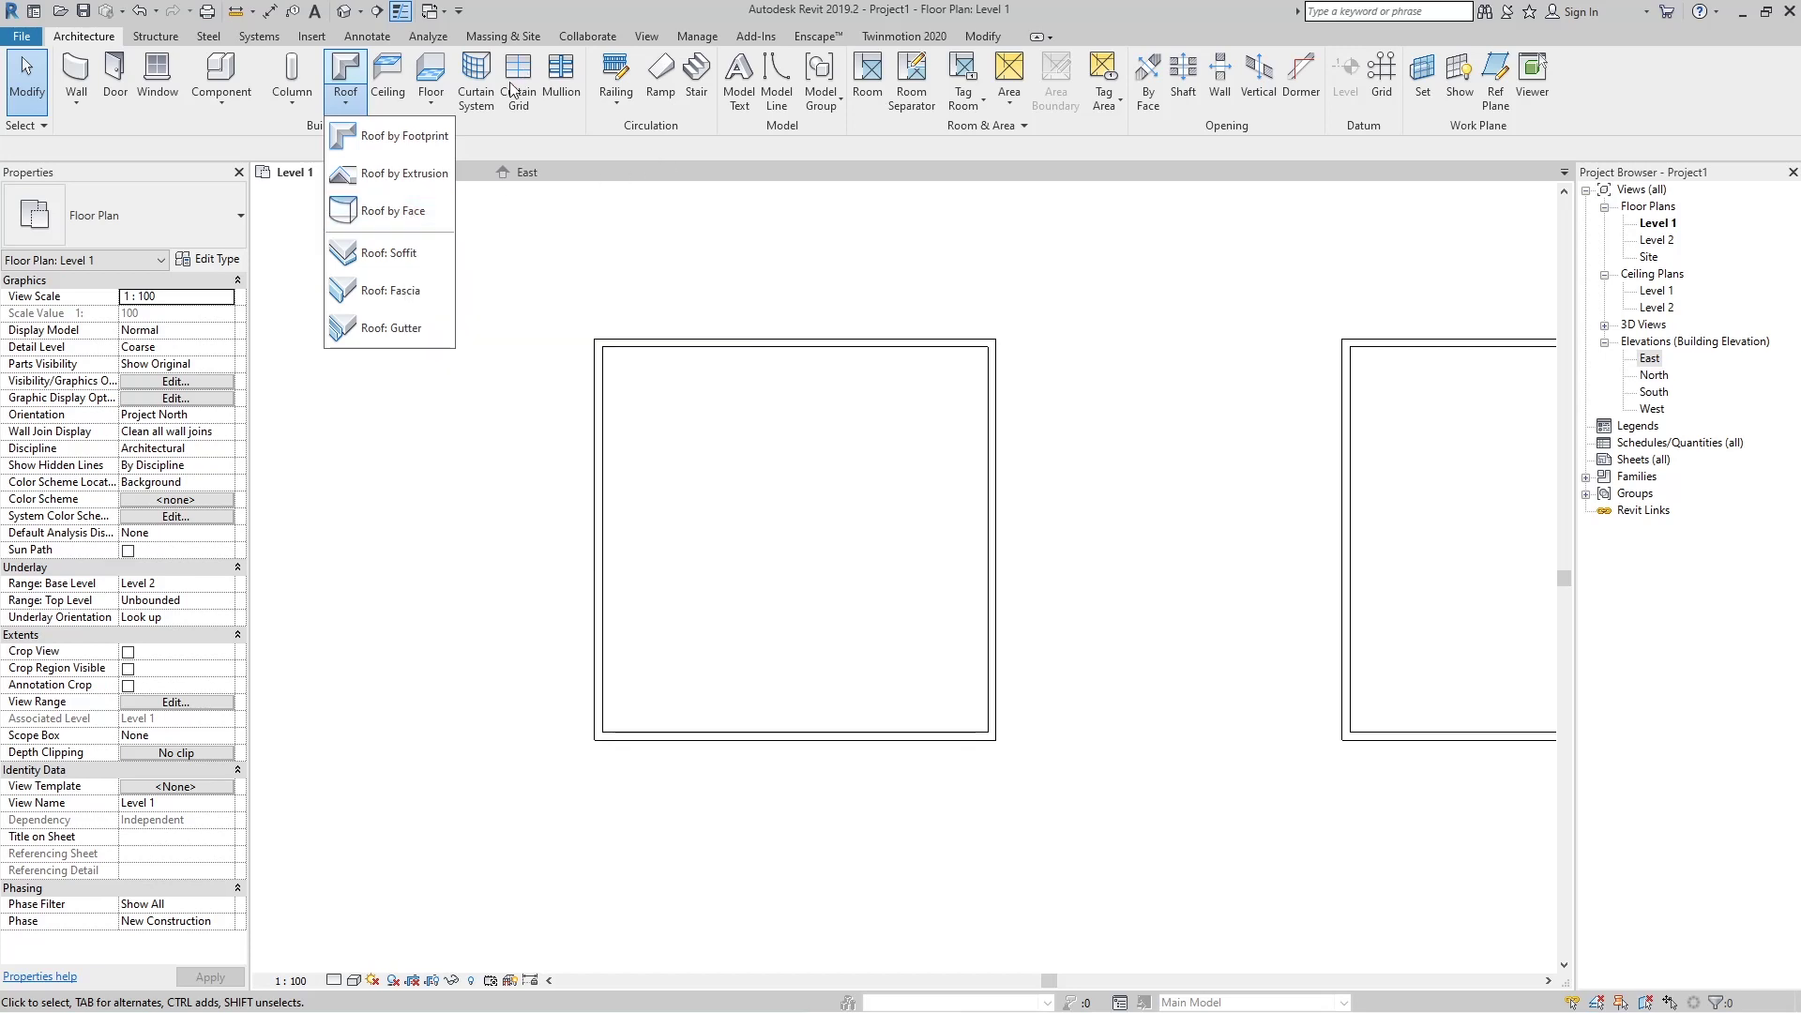
click(395, 141)
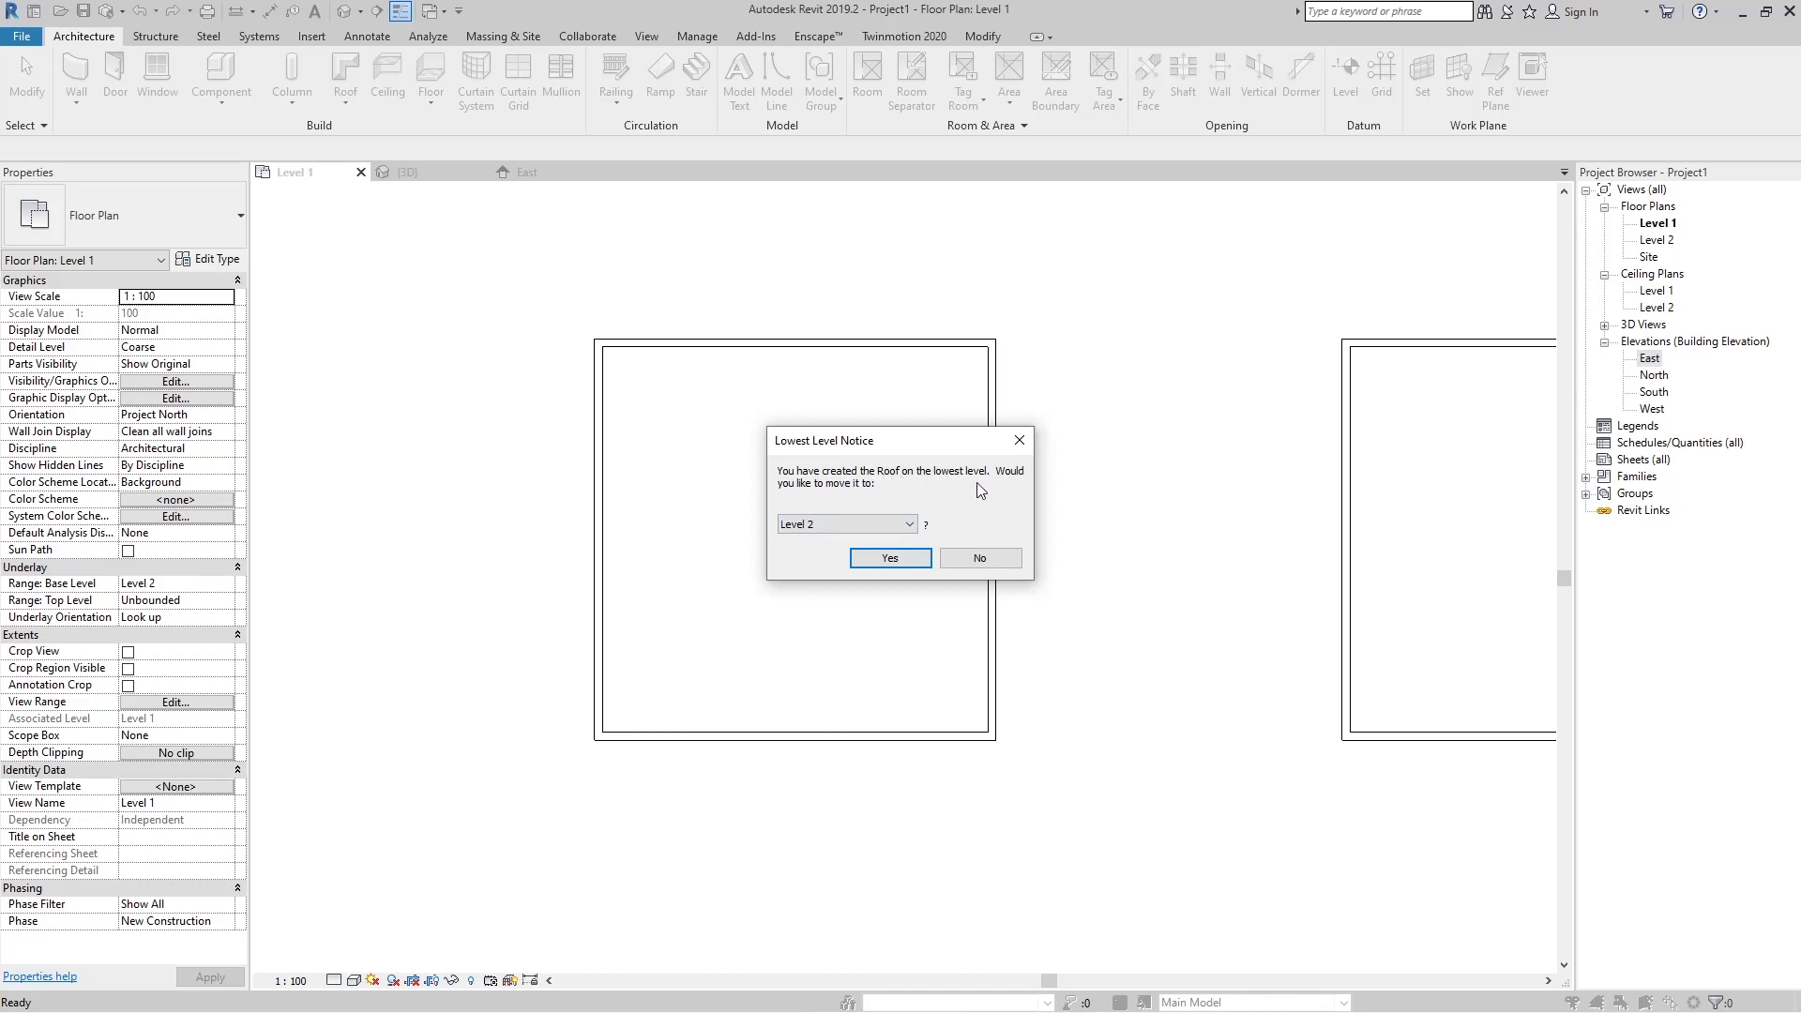
click(887, 559)
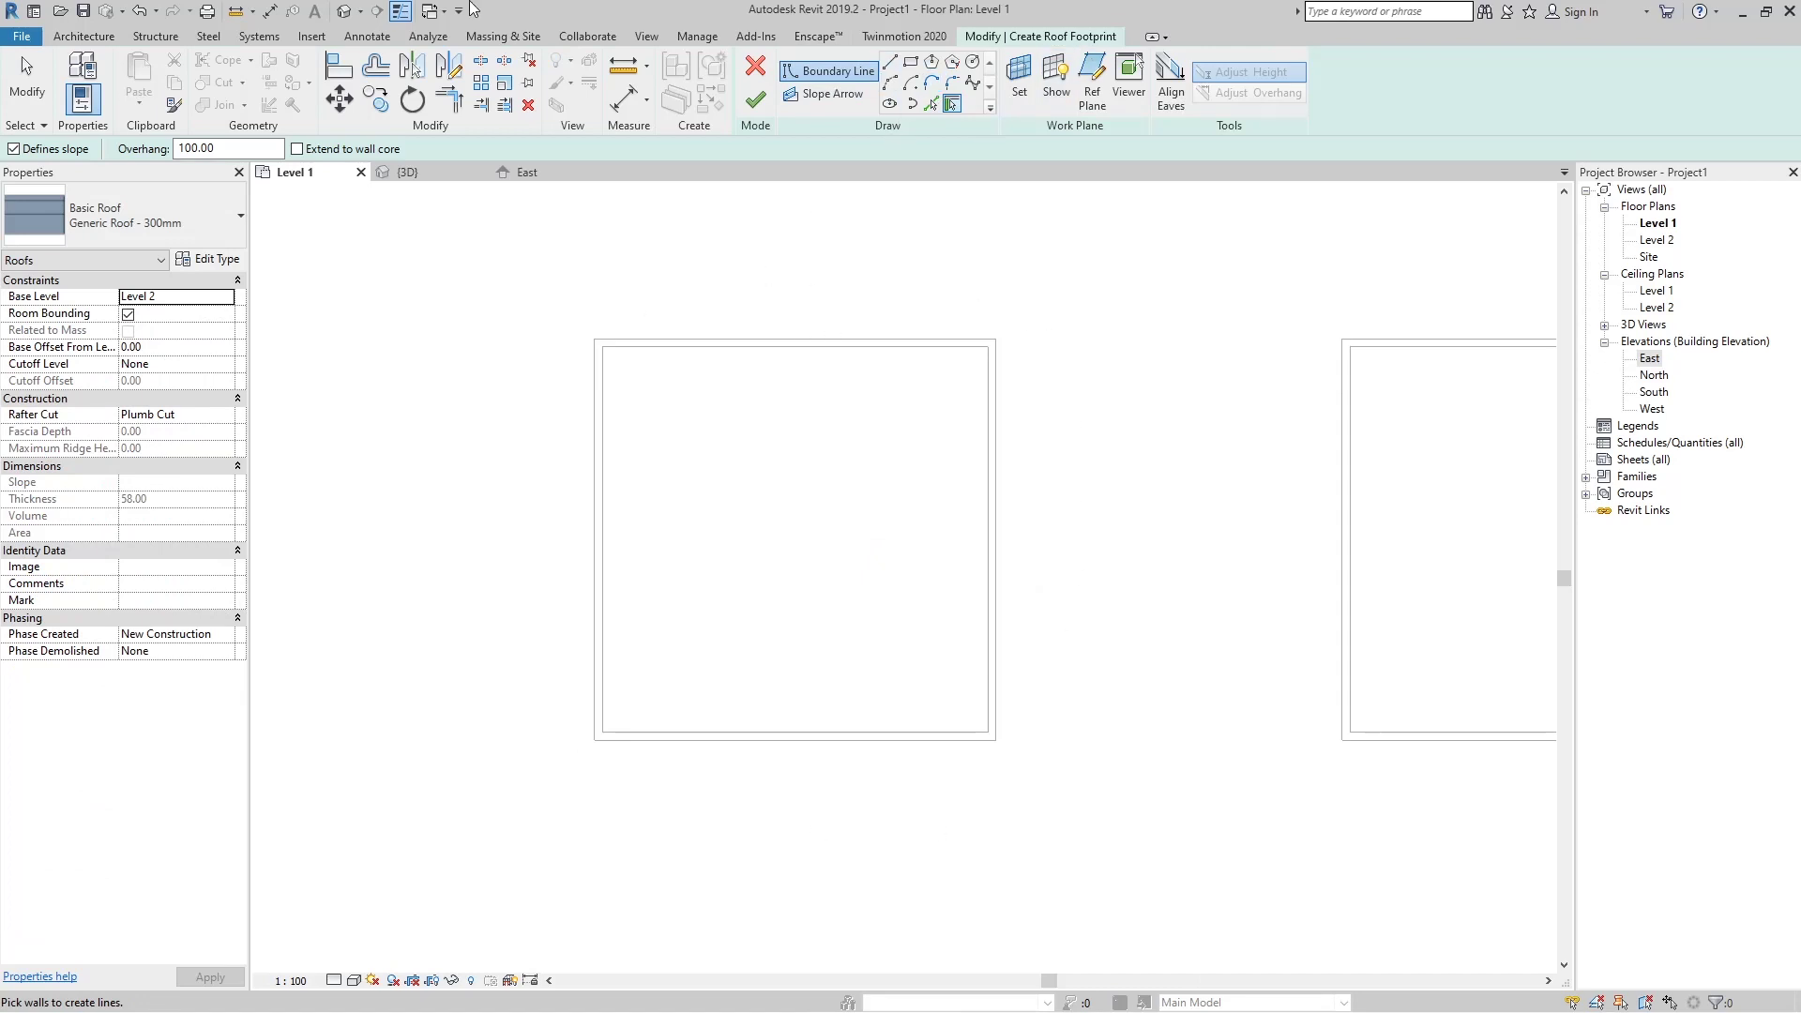
Draw a rectangular roof boundary offset 100 outside the square box's wall corners.
click(911, 64)
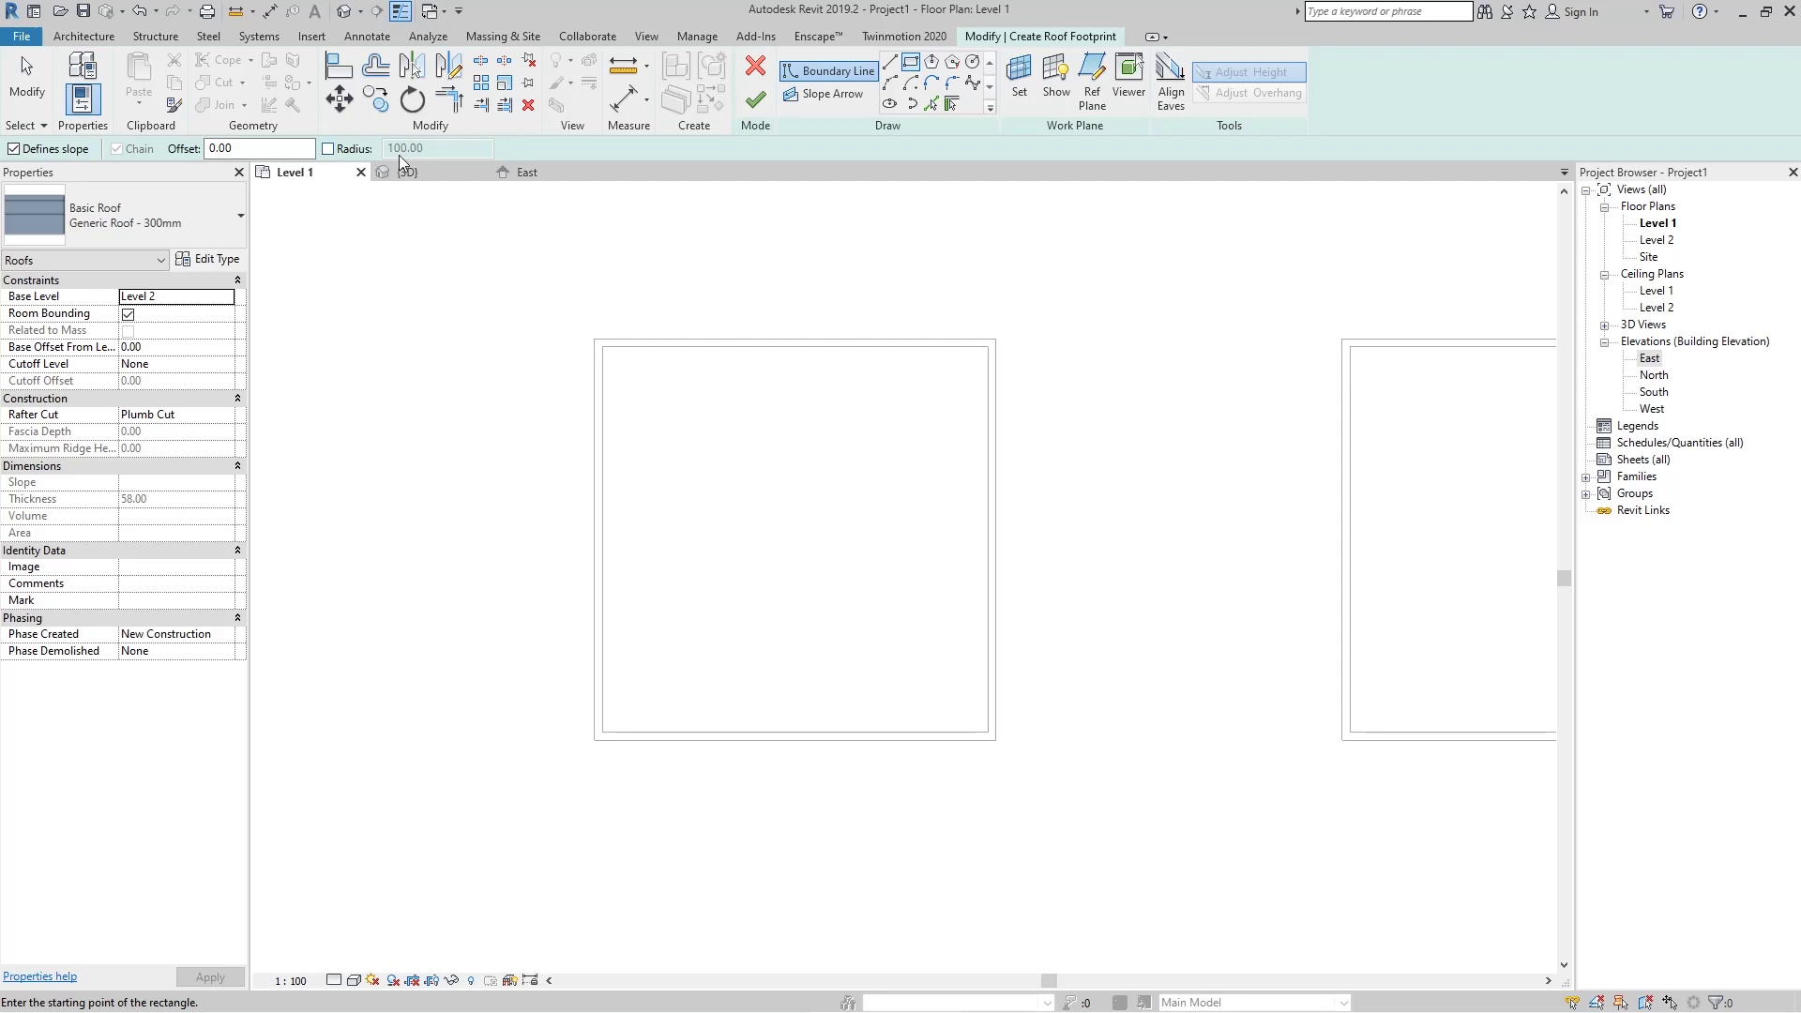
click(240, 147)
drag(249, 147, 196, 153)
text(10)
click(597, 337)
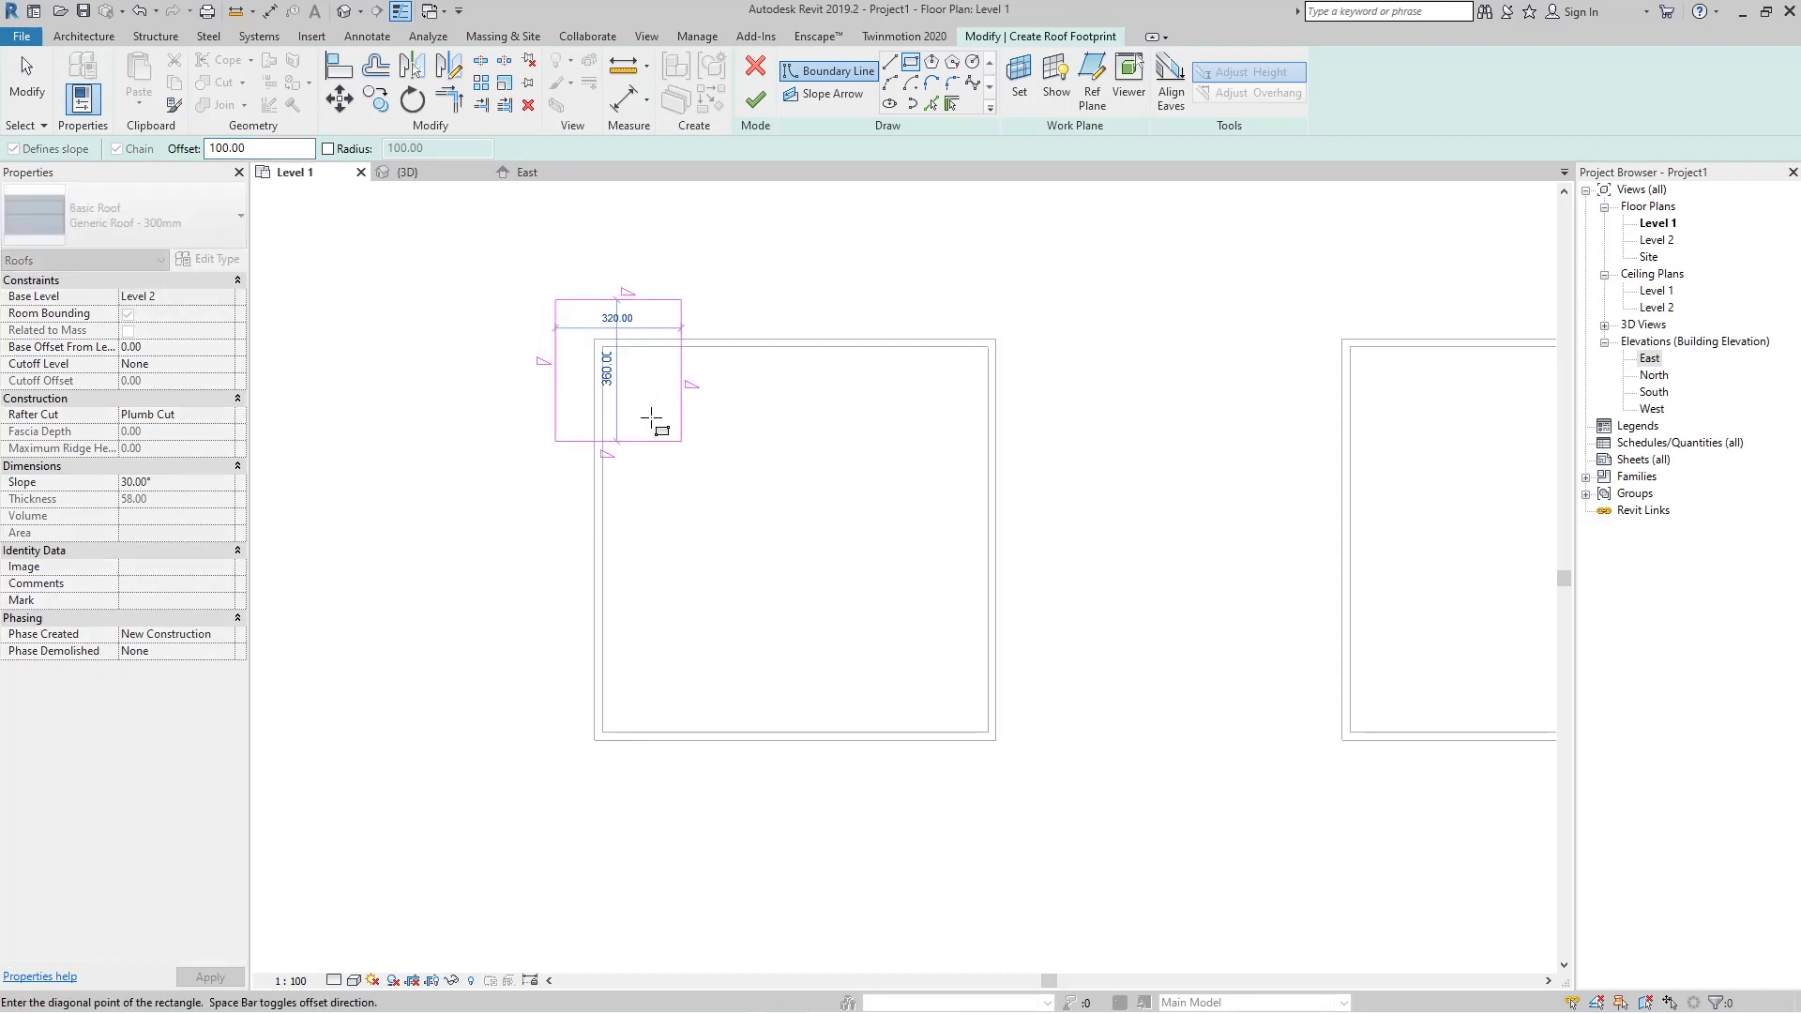
click(996, 741)
scroll(872, 643, down, 1)
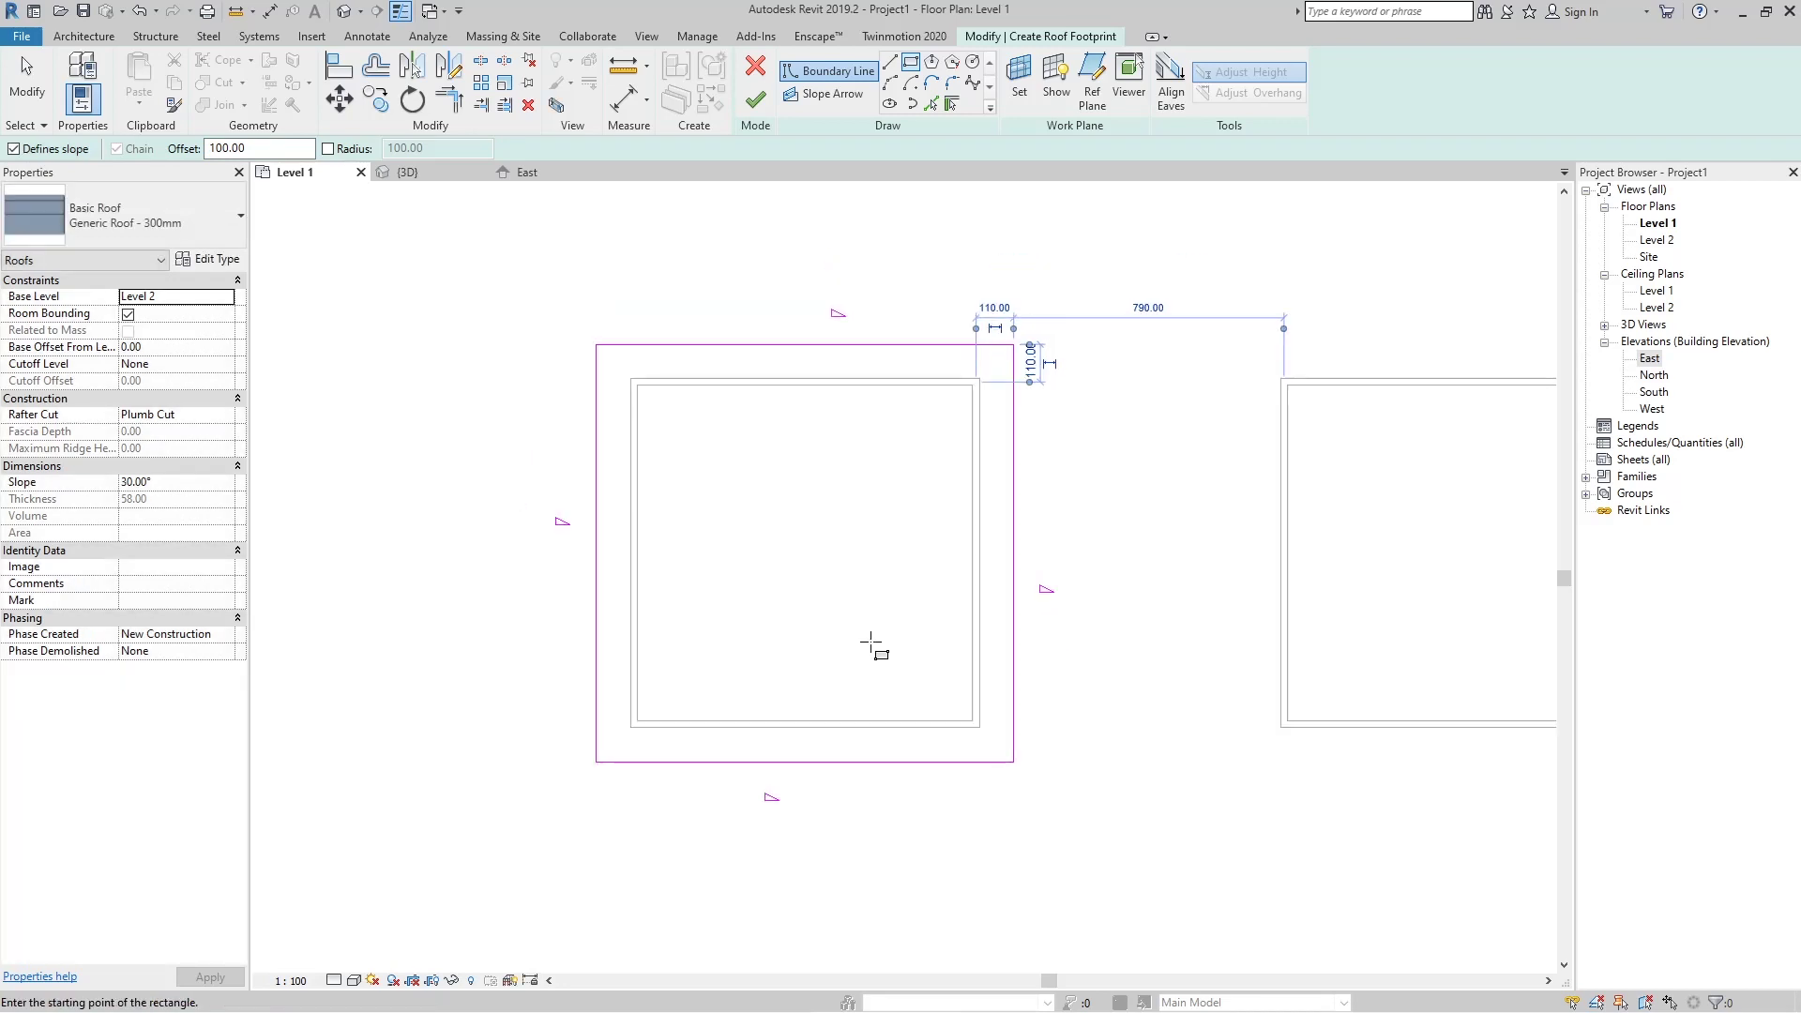
key(Escape)
key(Escape)
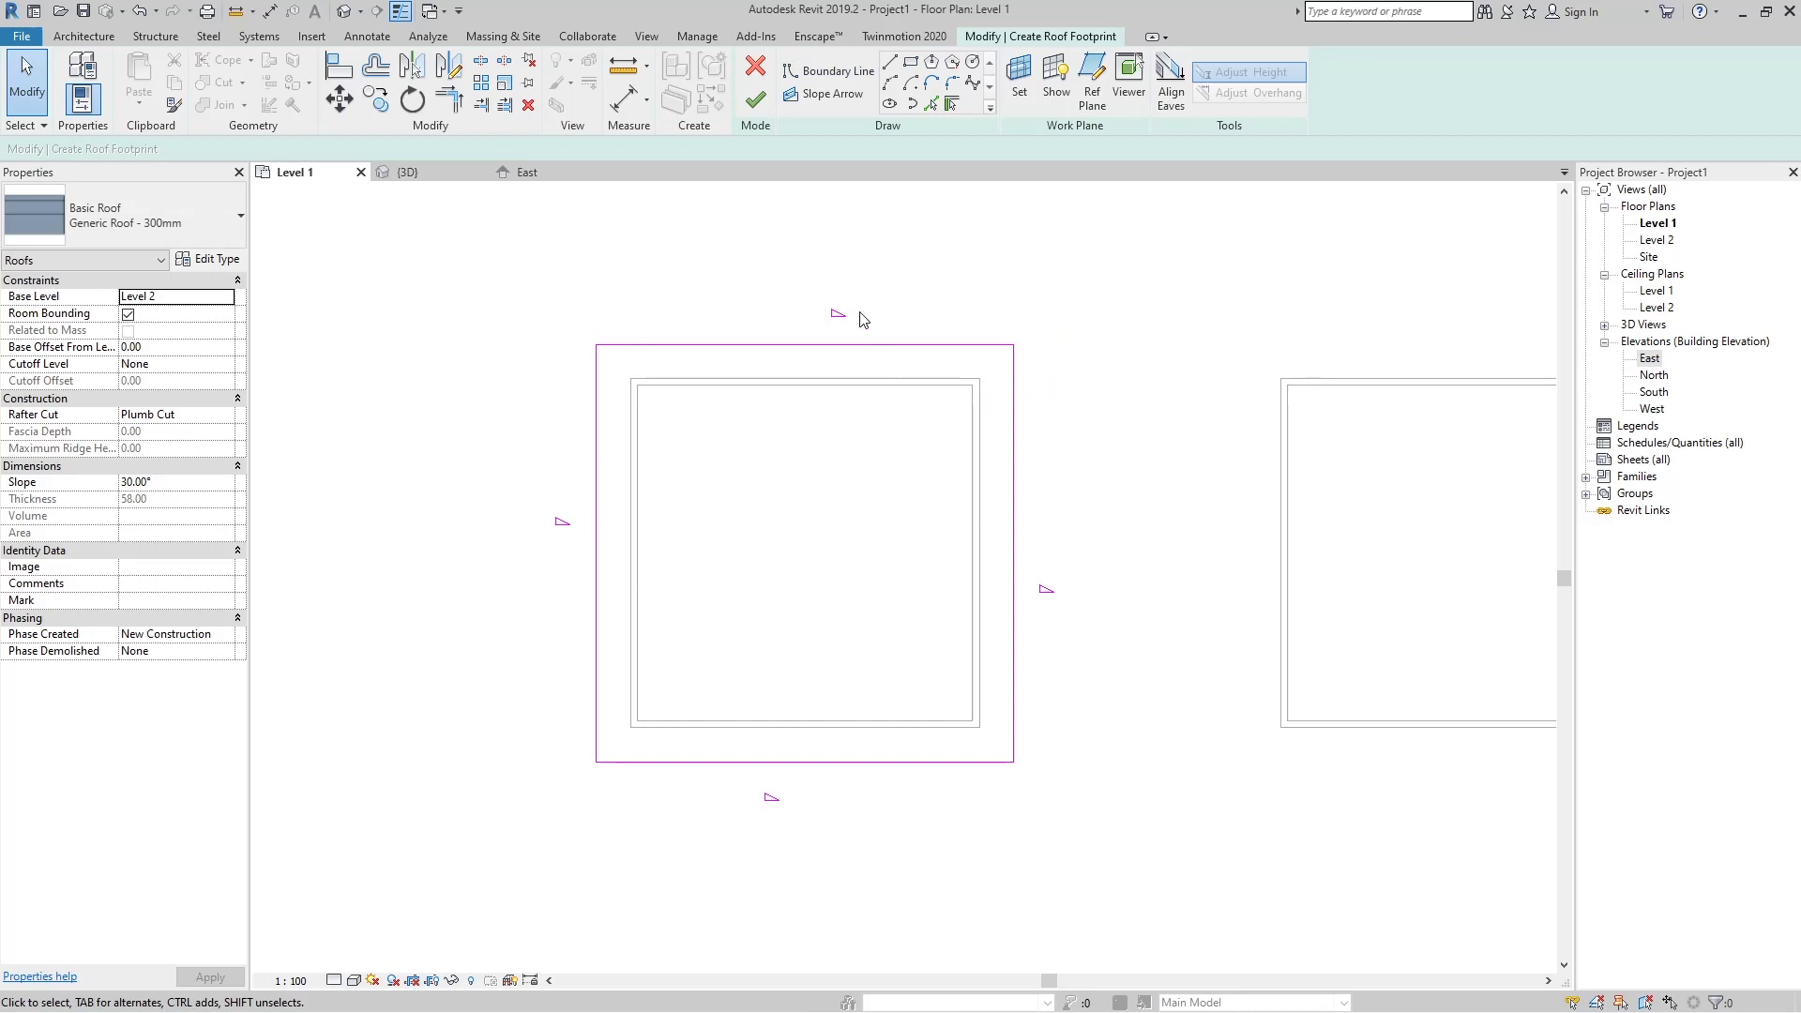
scroll(839, 300, up, 1)
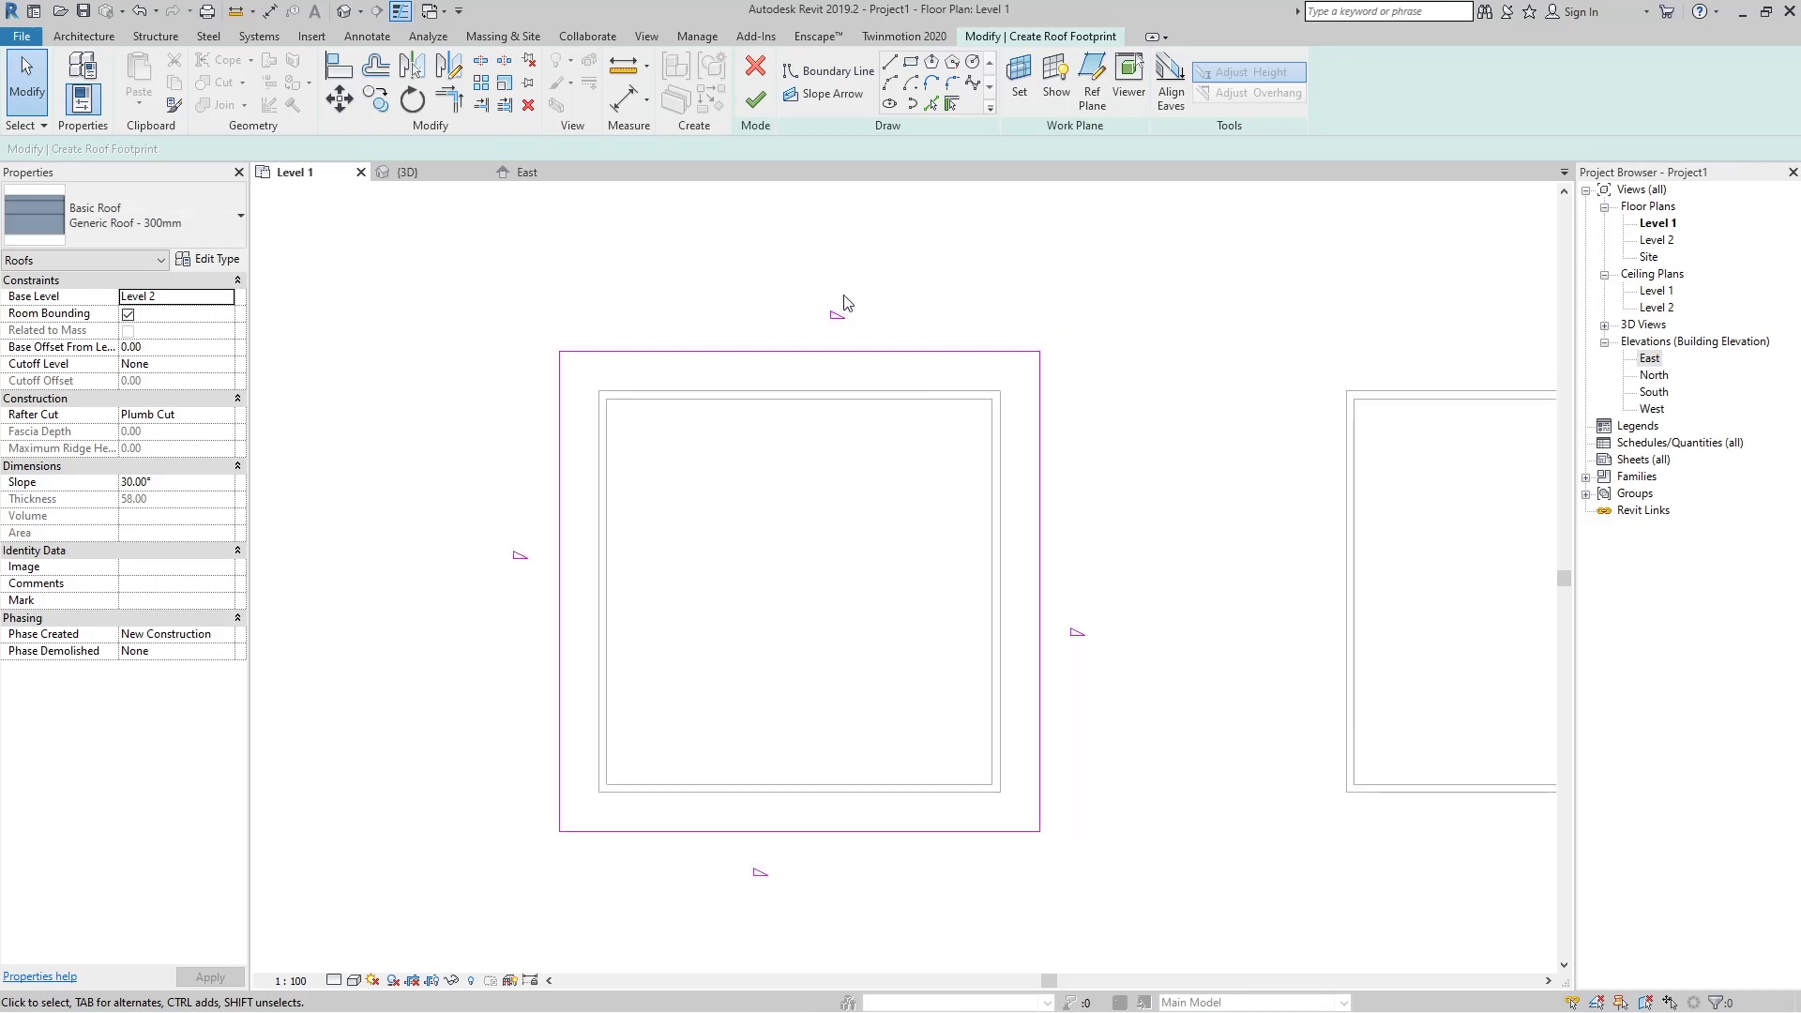
Confirm the top edge slopes 30° and finish the footprint roof.
click(854, 352)
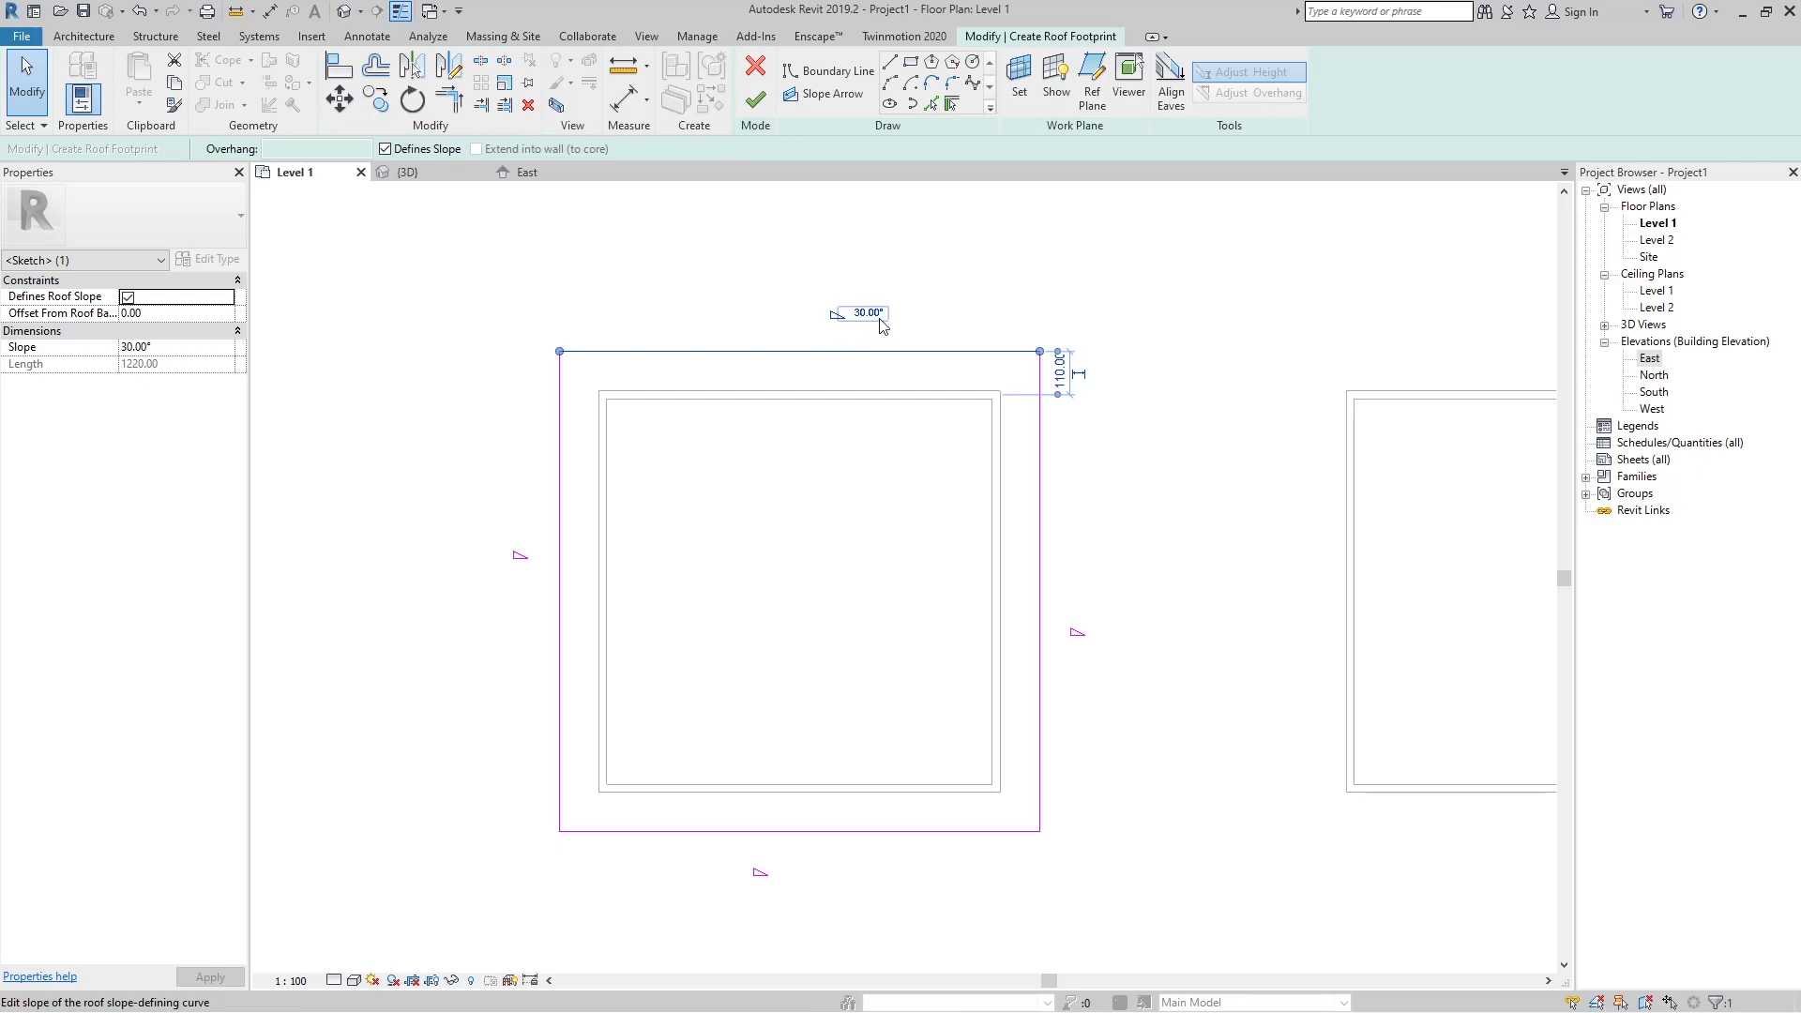
scroll(878, 311, down, 2)
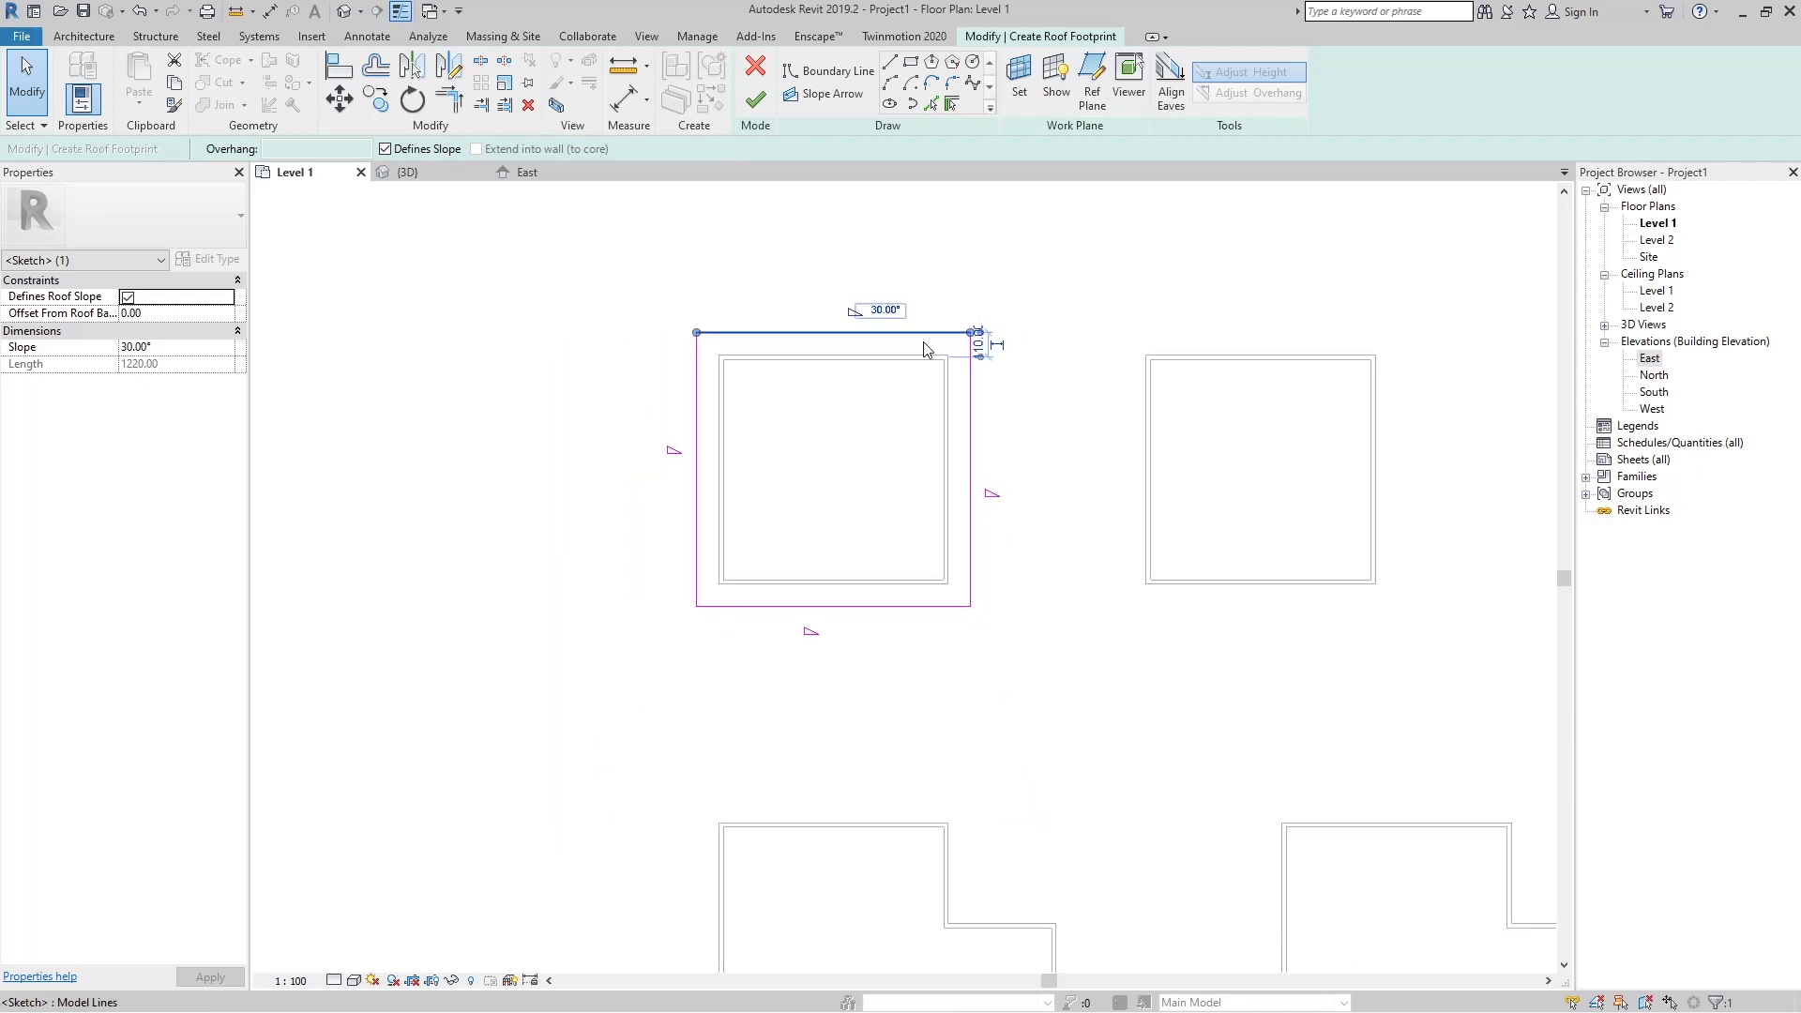
scroll(836, 305, up, 1)
scroll(836, 305, up, 1)
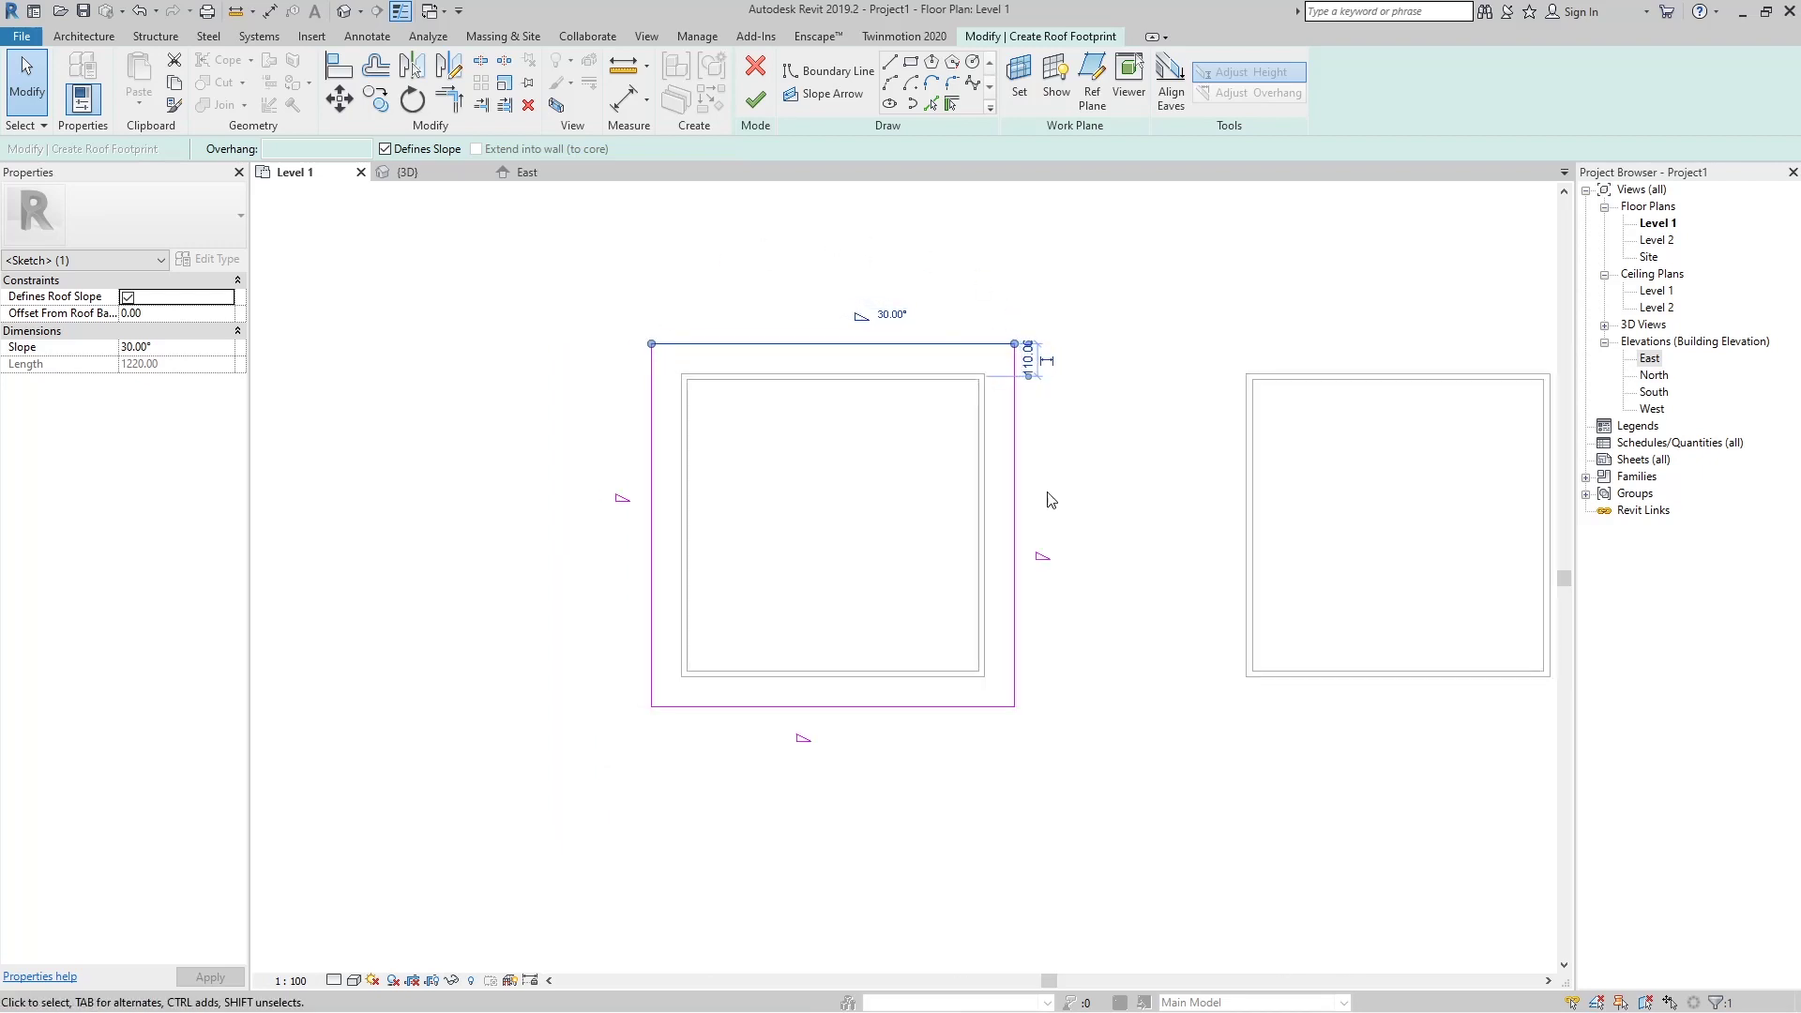
click(755, 100)
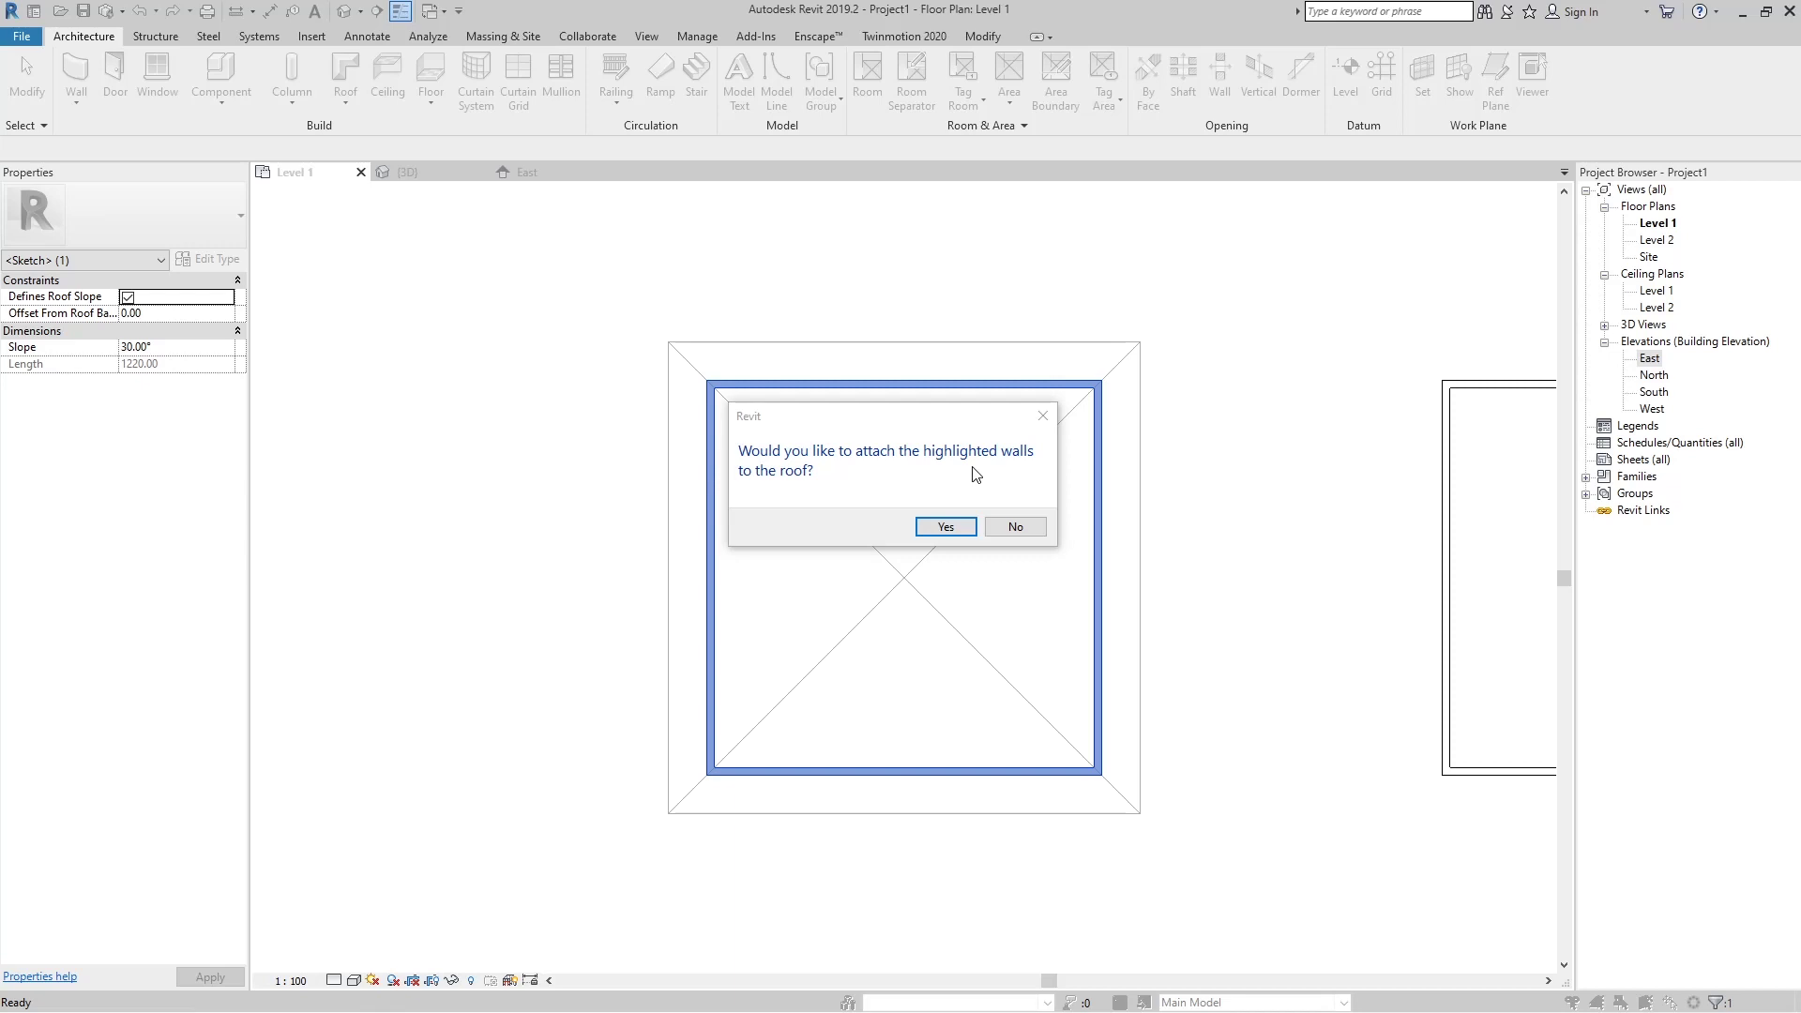
Leave the walls unattached and inspect the hip roof in 3D, walls rising past its eaves.
click(1015, 526)
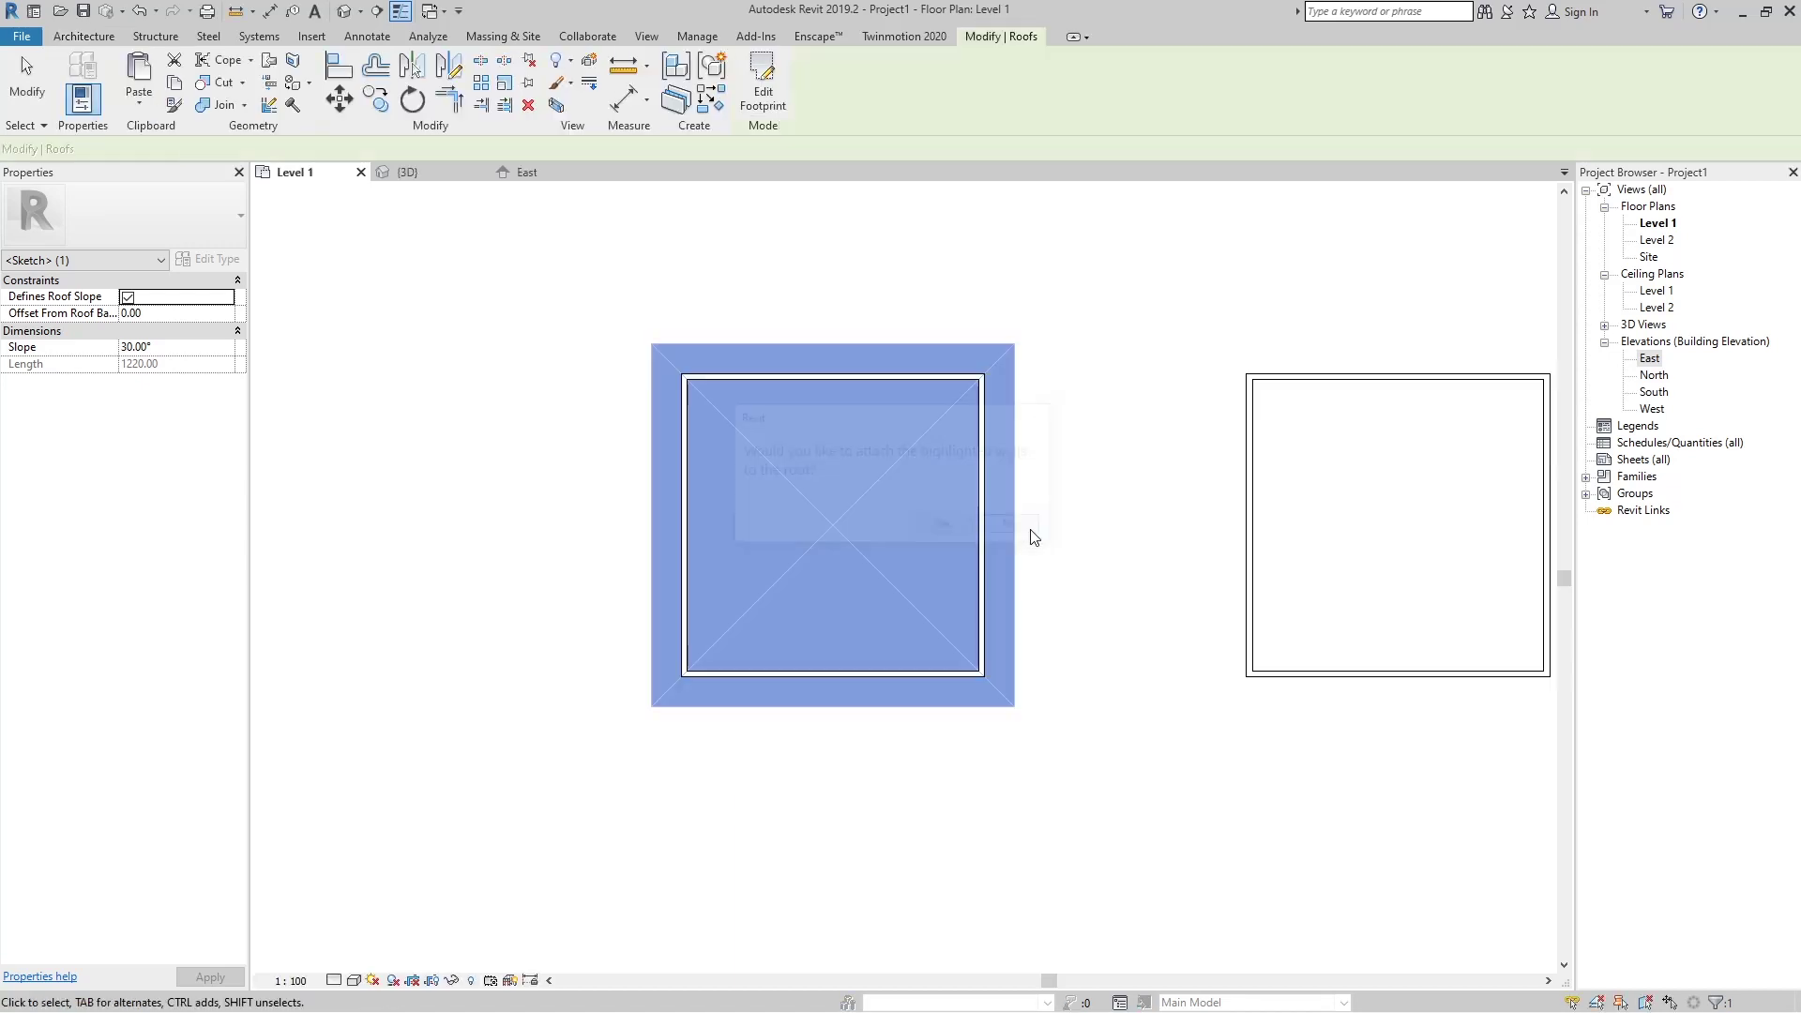
click(427, 178)
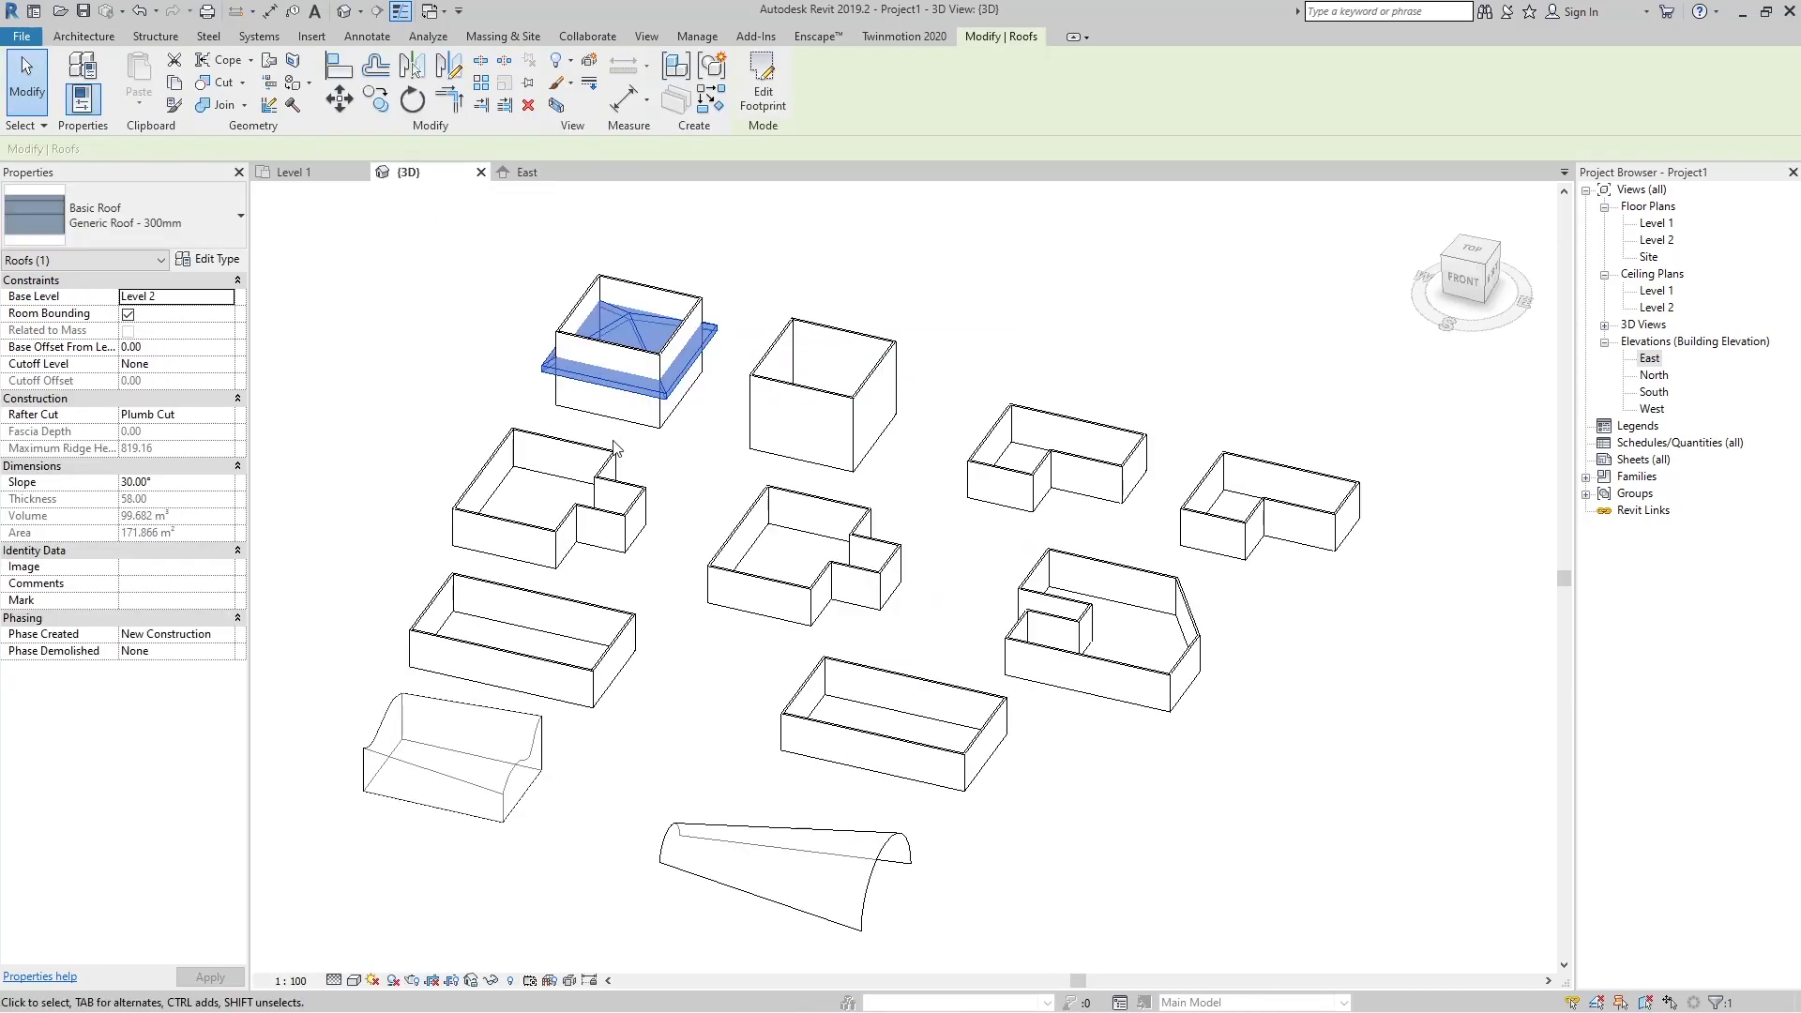
scroll(979, 604, up, 3)
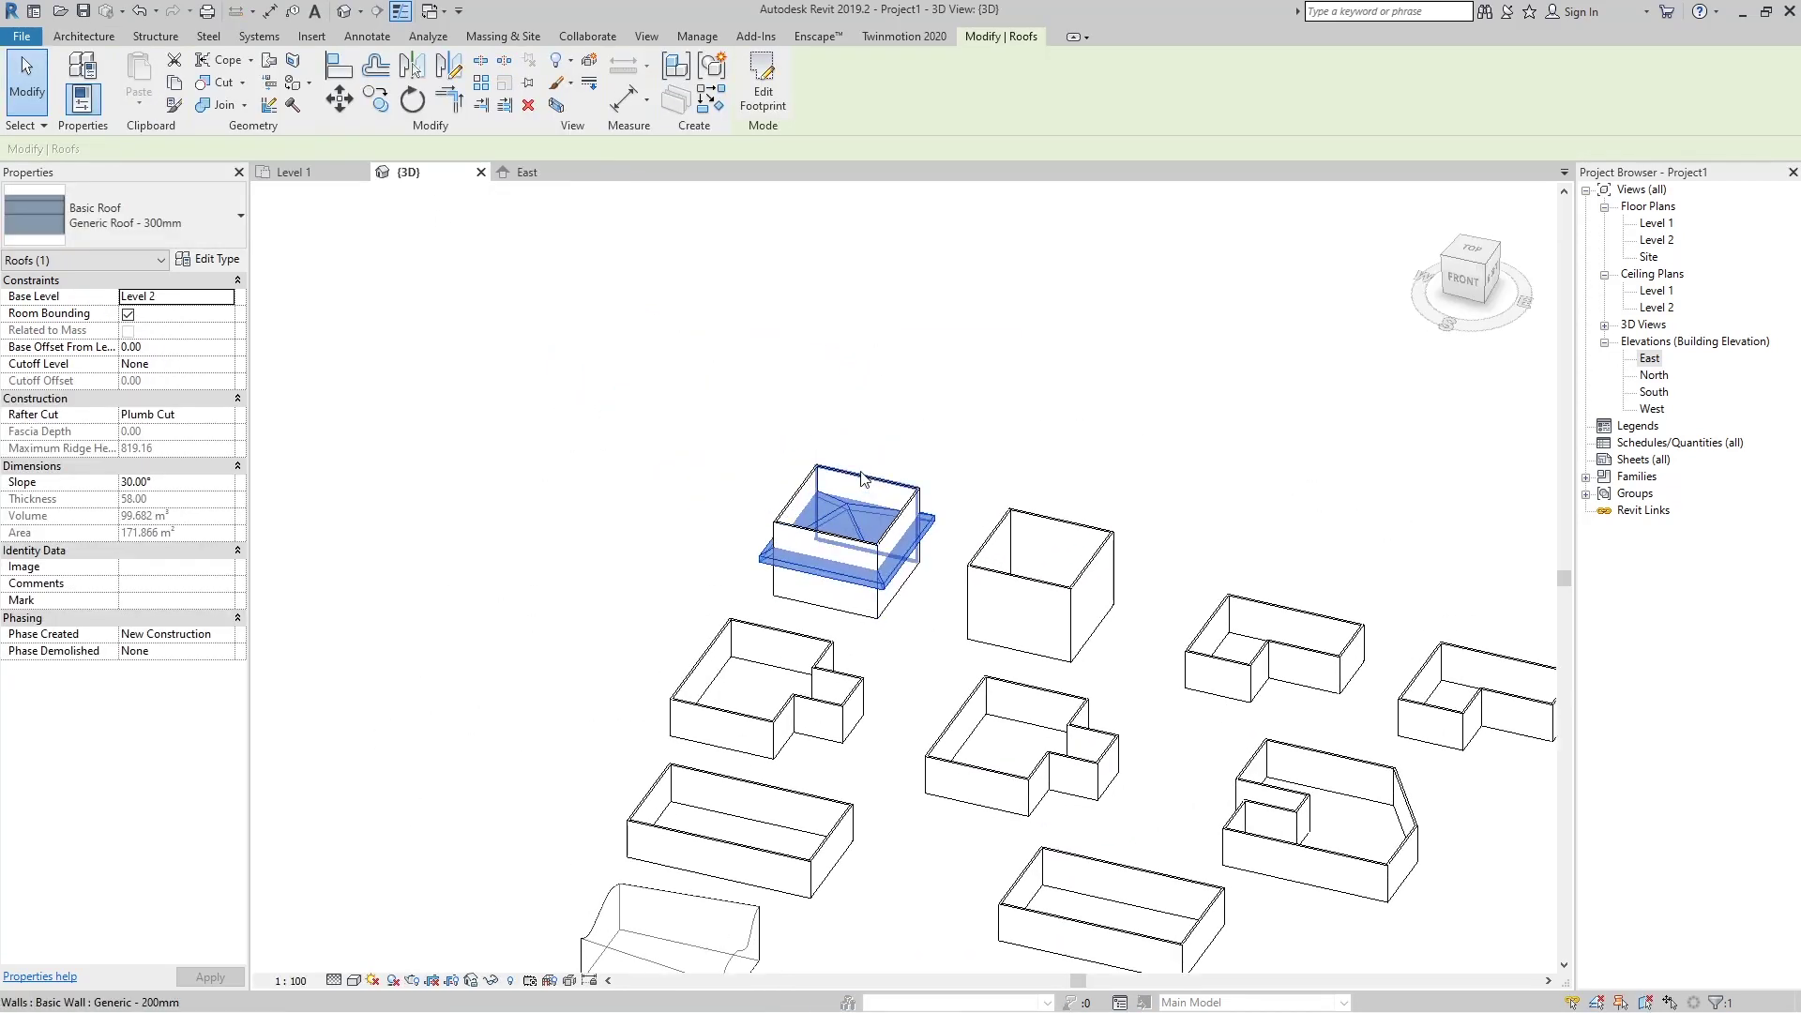
scroll(856, 498, up, 3)
click(856, 498)
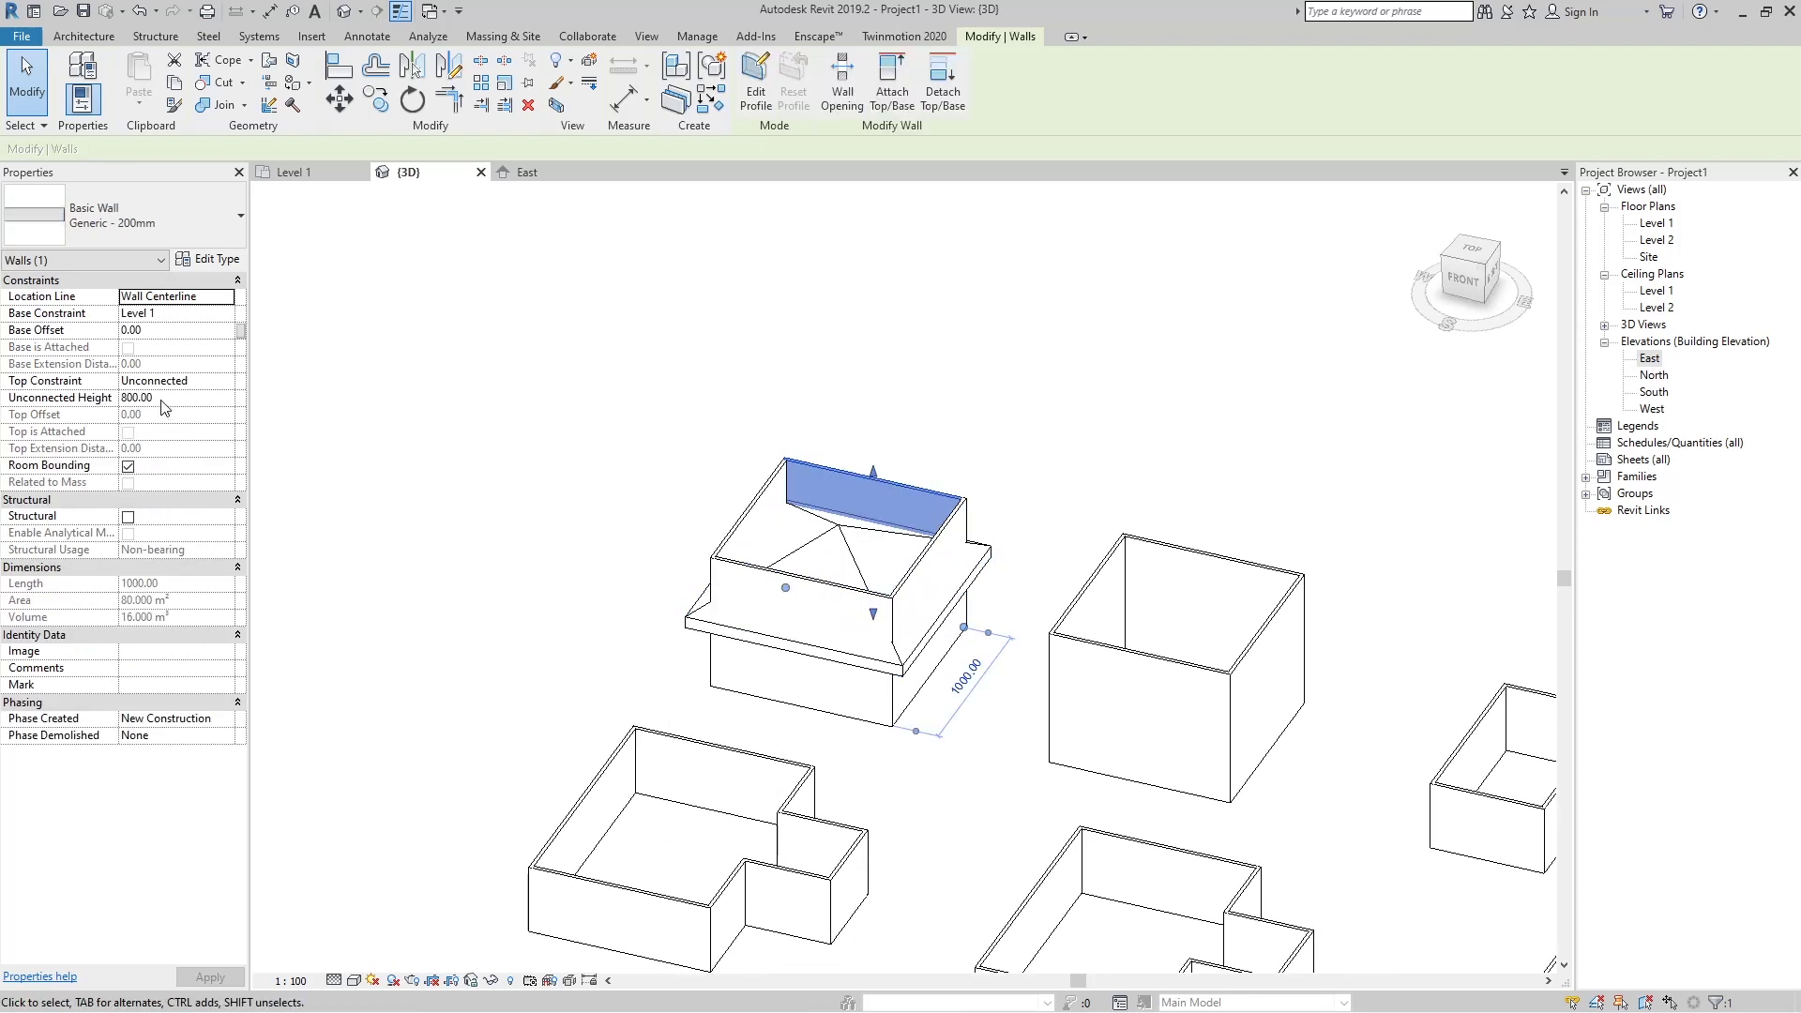
click(814, 371)
scroll(893, 420, down, 2)
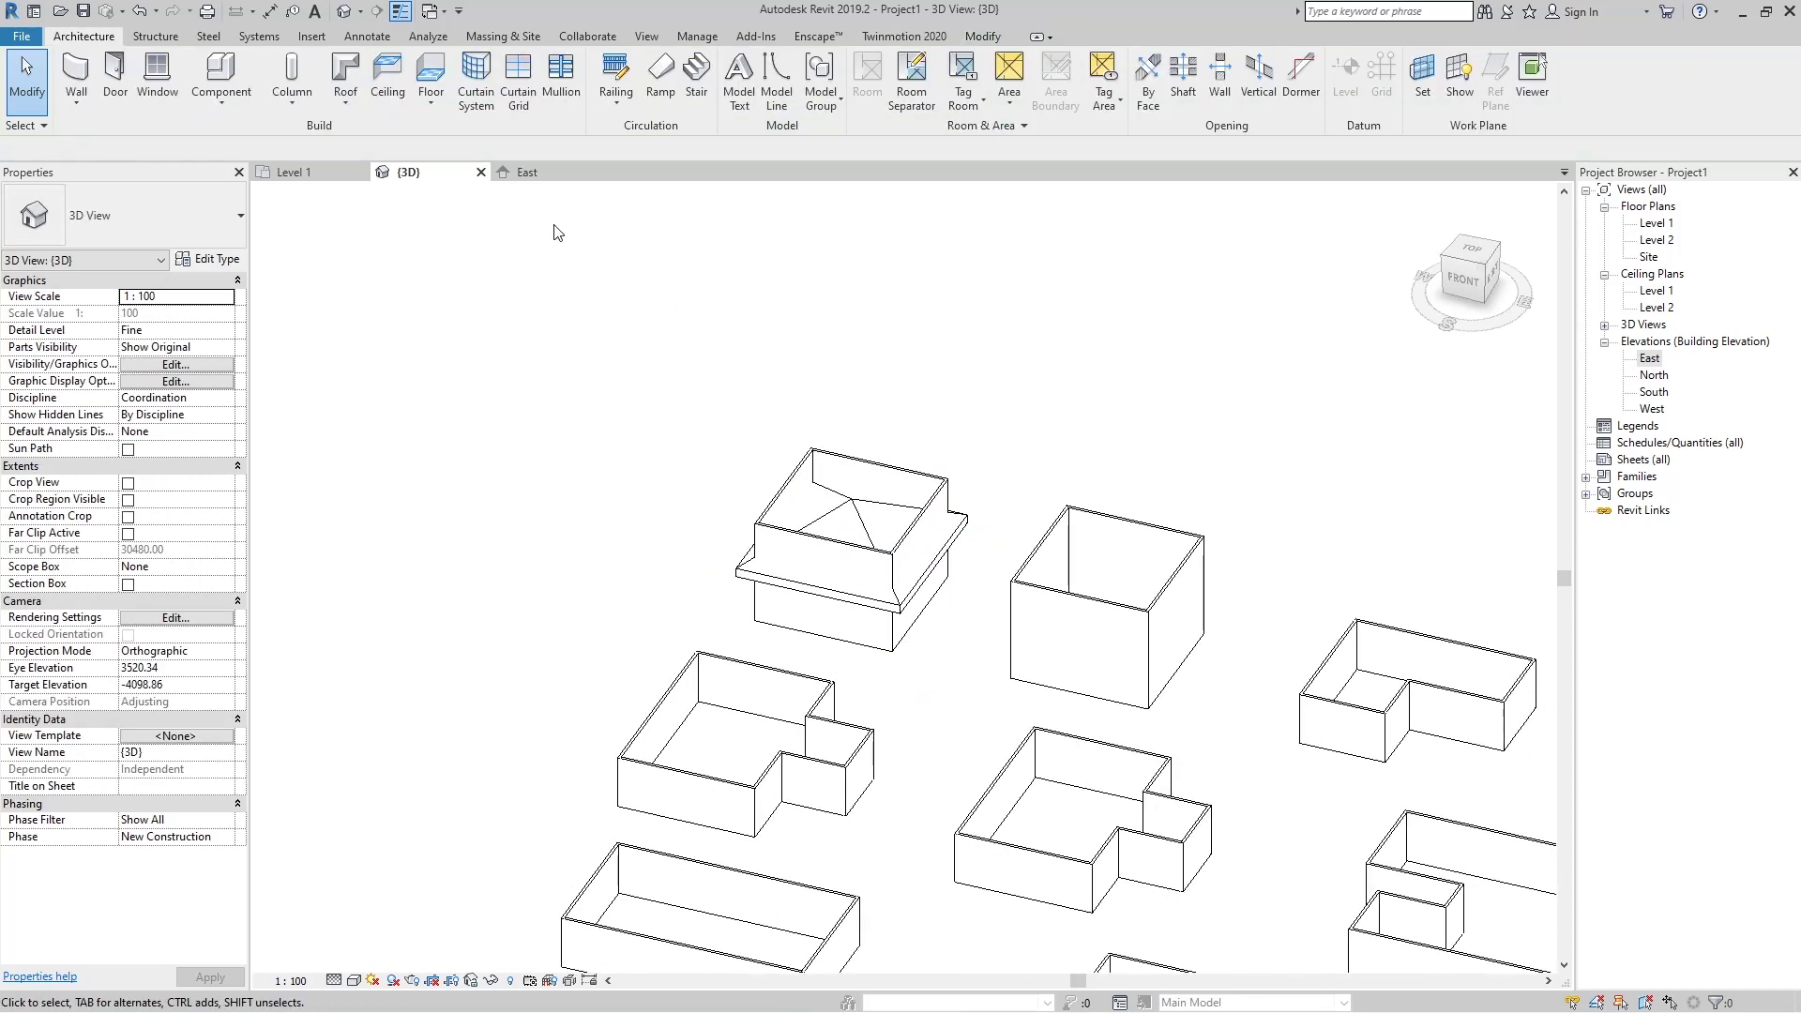
click(527, 172)
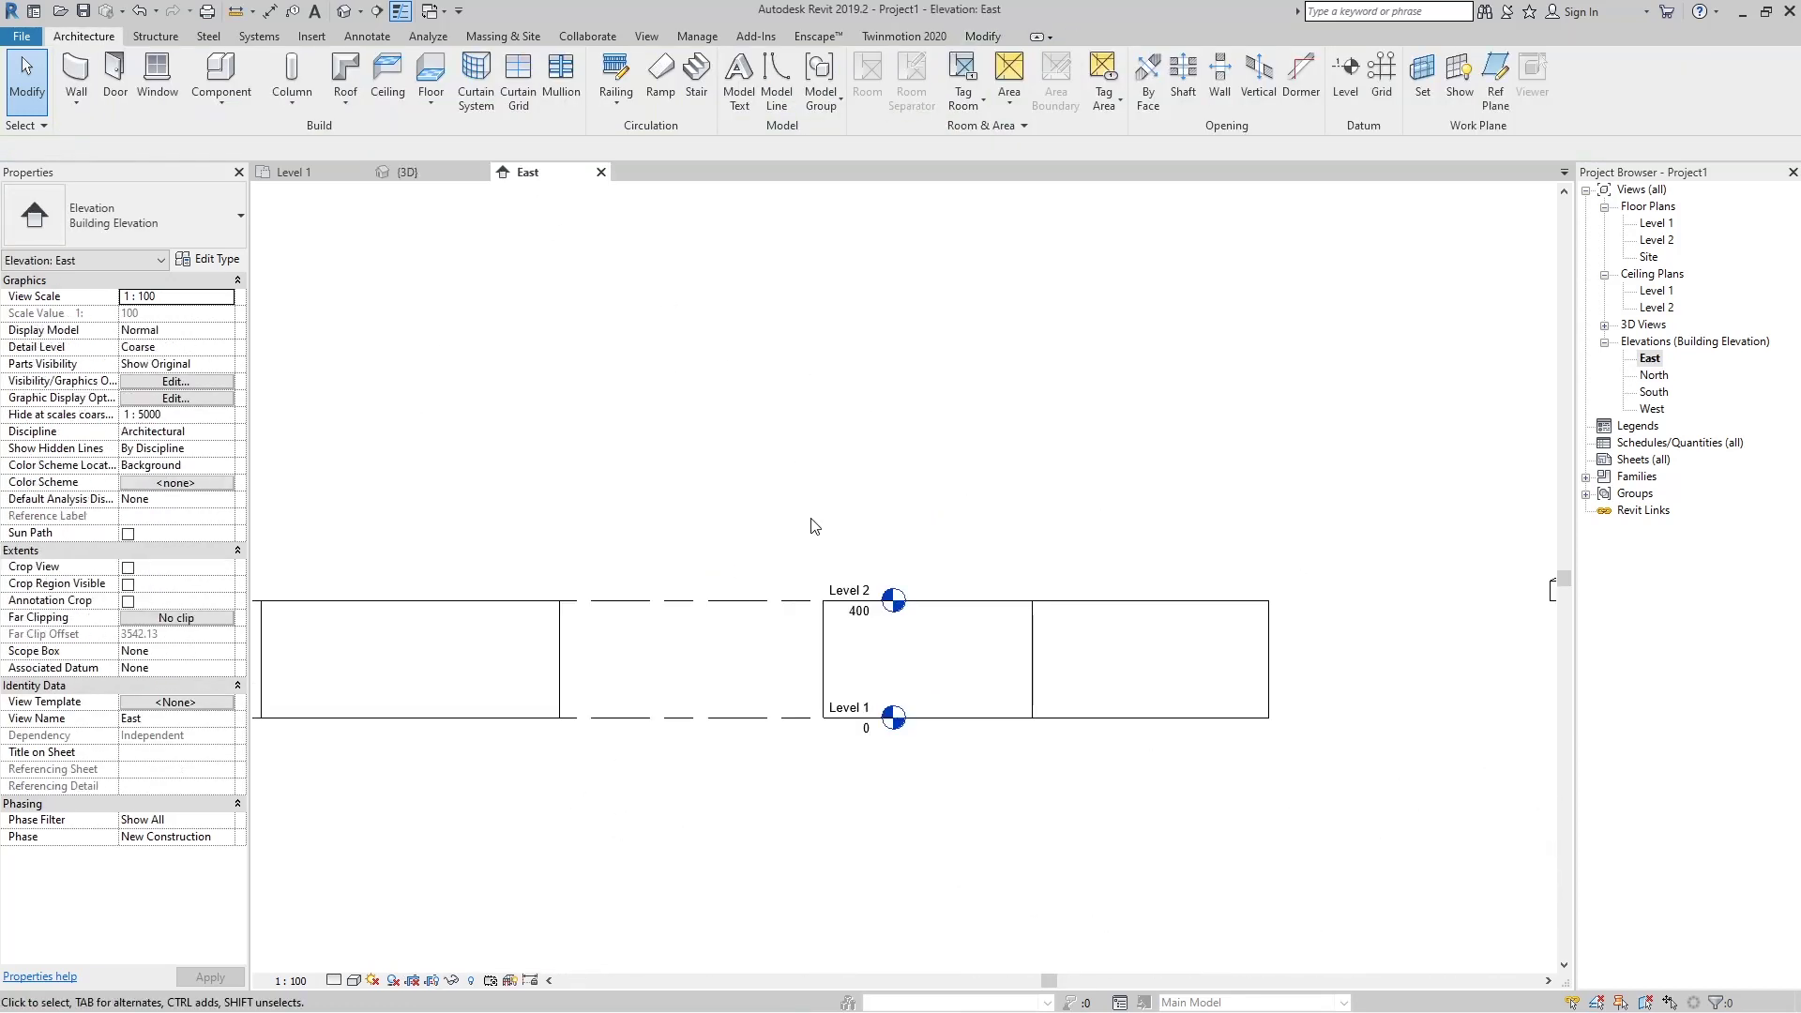
click(749, 602)
click(438, 175)
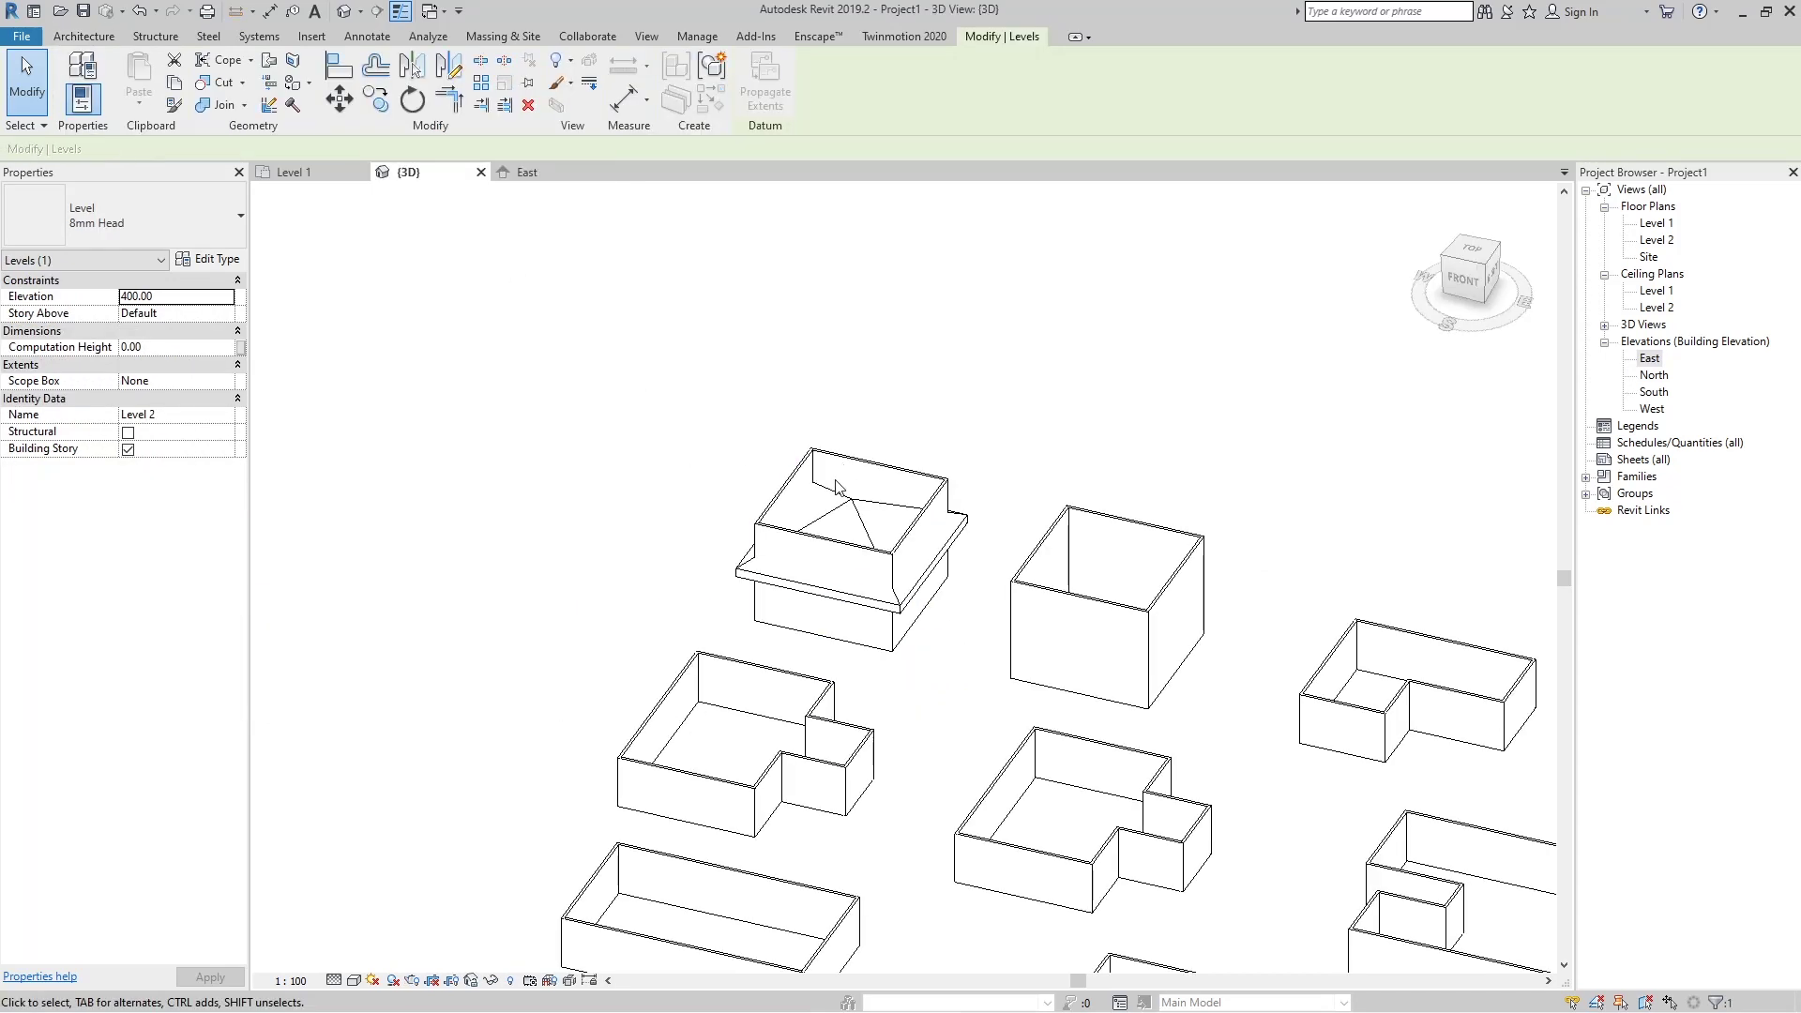
scroll(837, 487, up, 1)
click(886, 485)
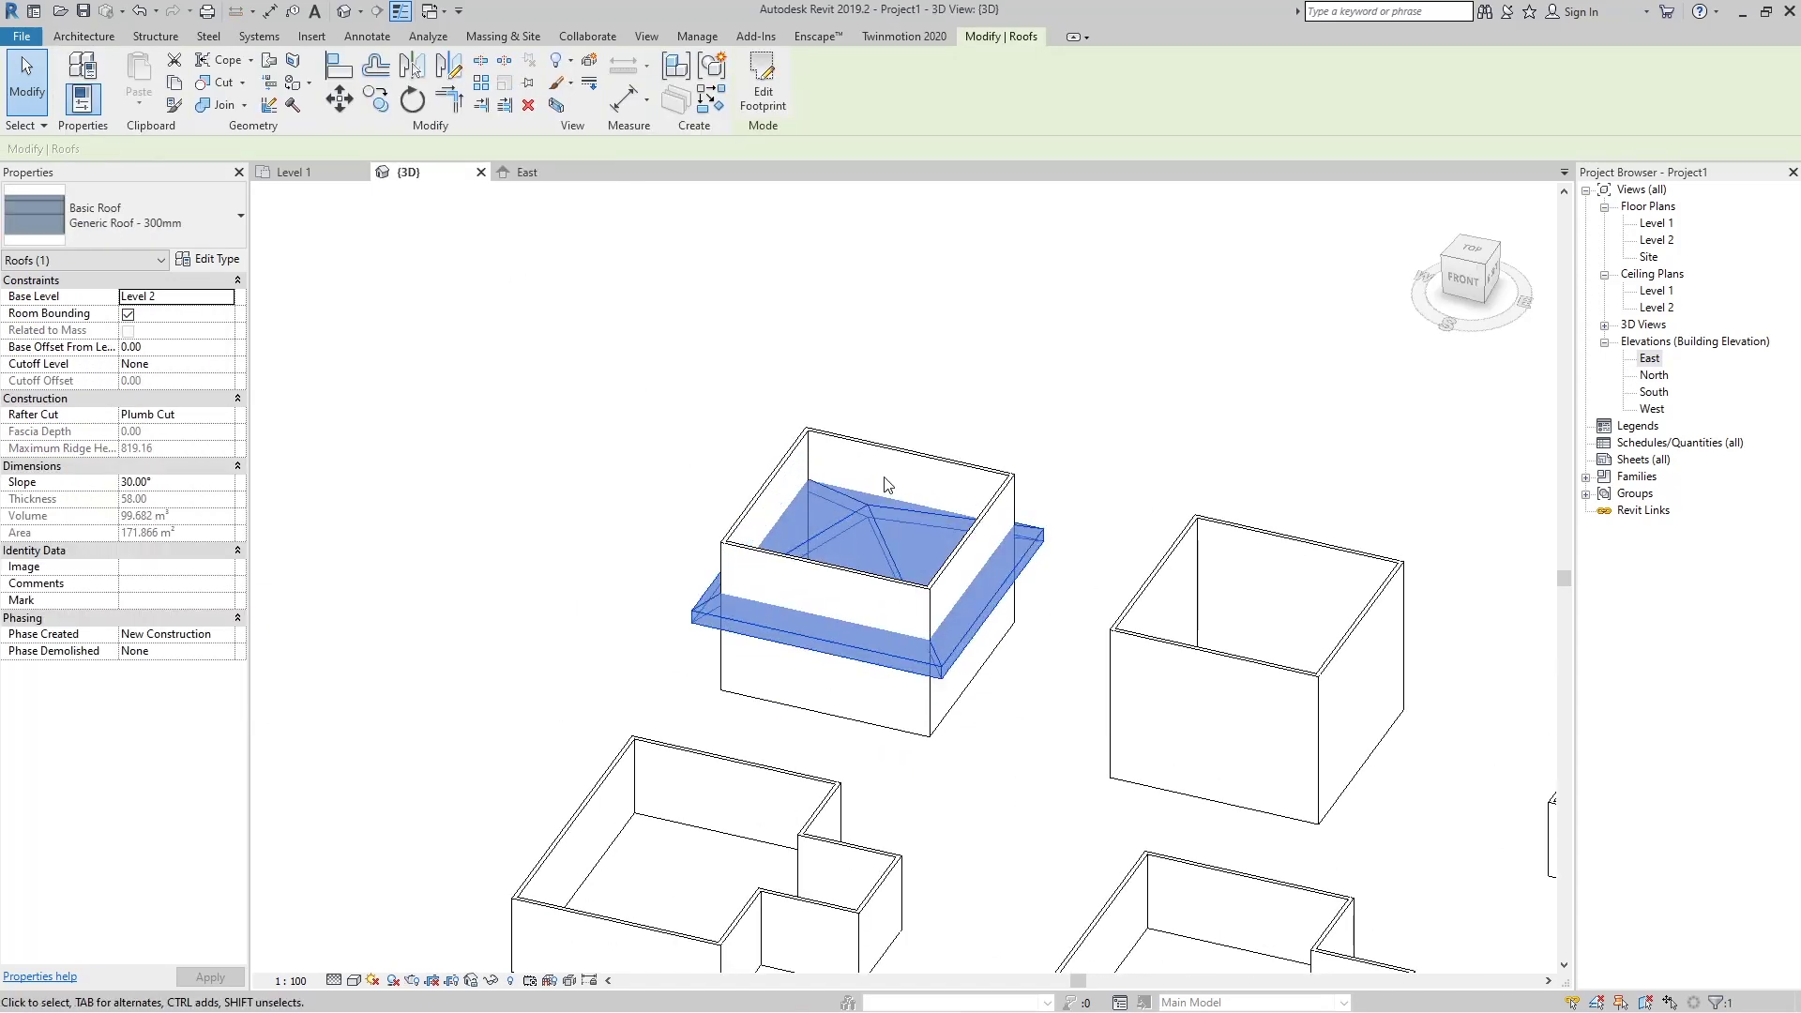
scroll(889, 516, down, 2)
shift+middle_drag(889, 516, 1129, 609)
scroll(842, 540, up, 2)
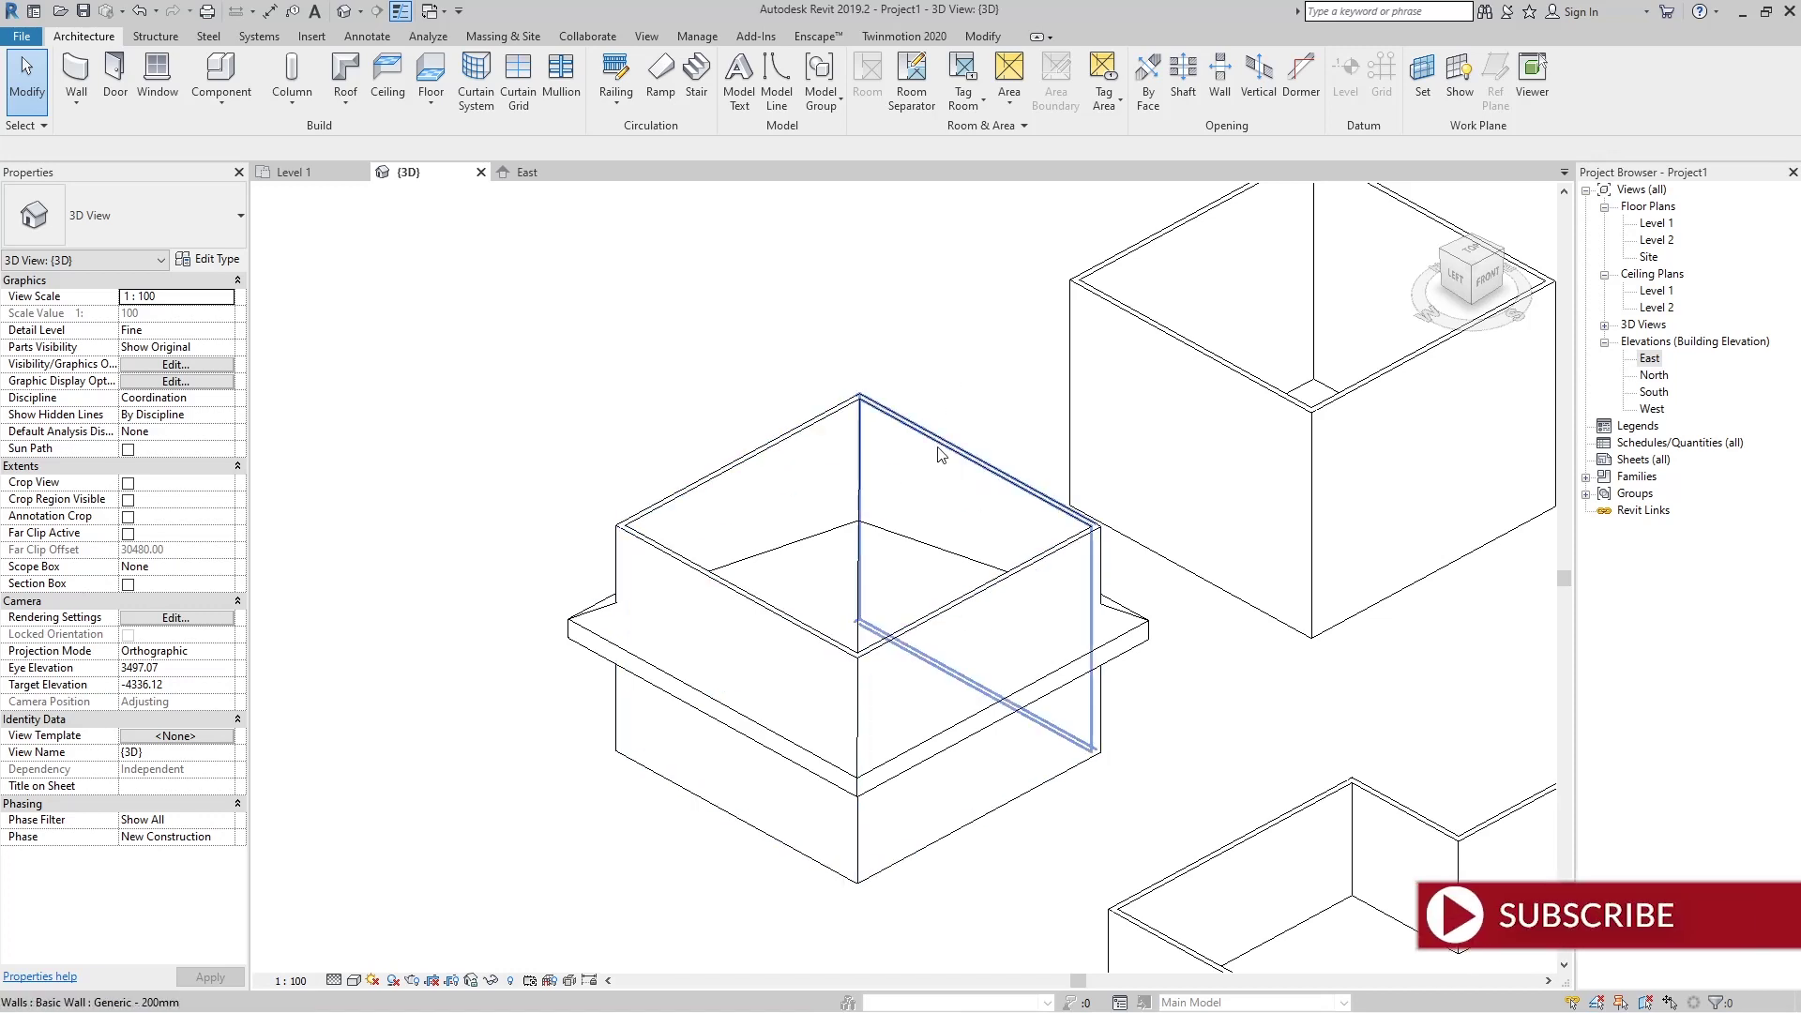
Chain-select the square box's four walls with Tab and attach their tops to the hip roof.
key(Tab)
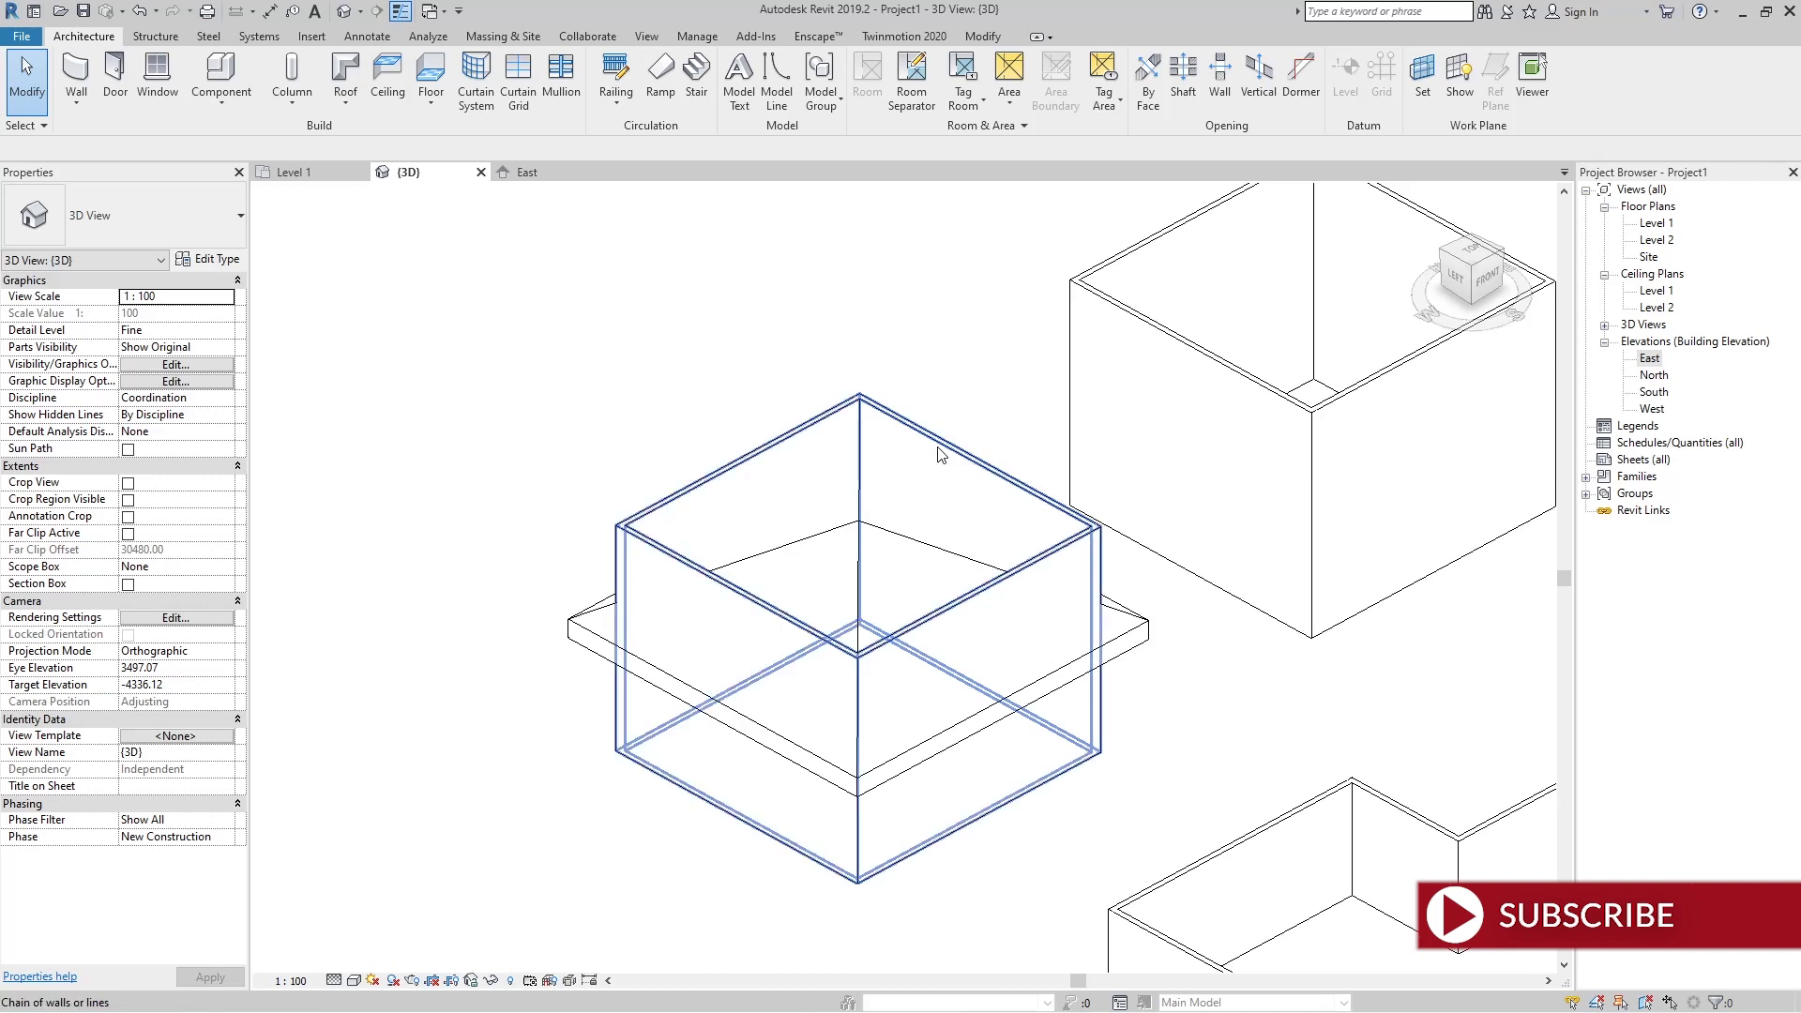
click(941, 455)
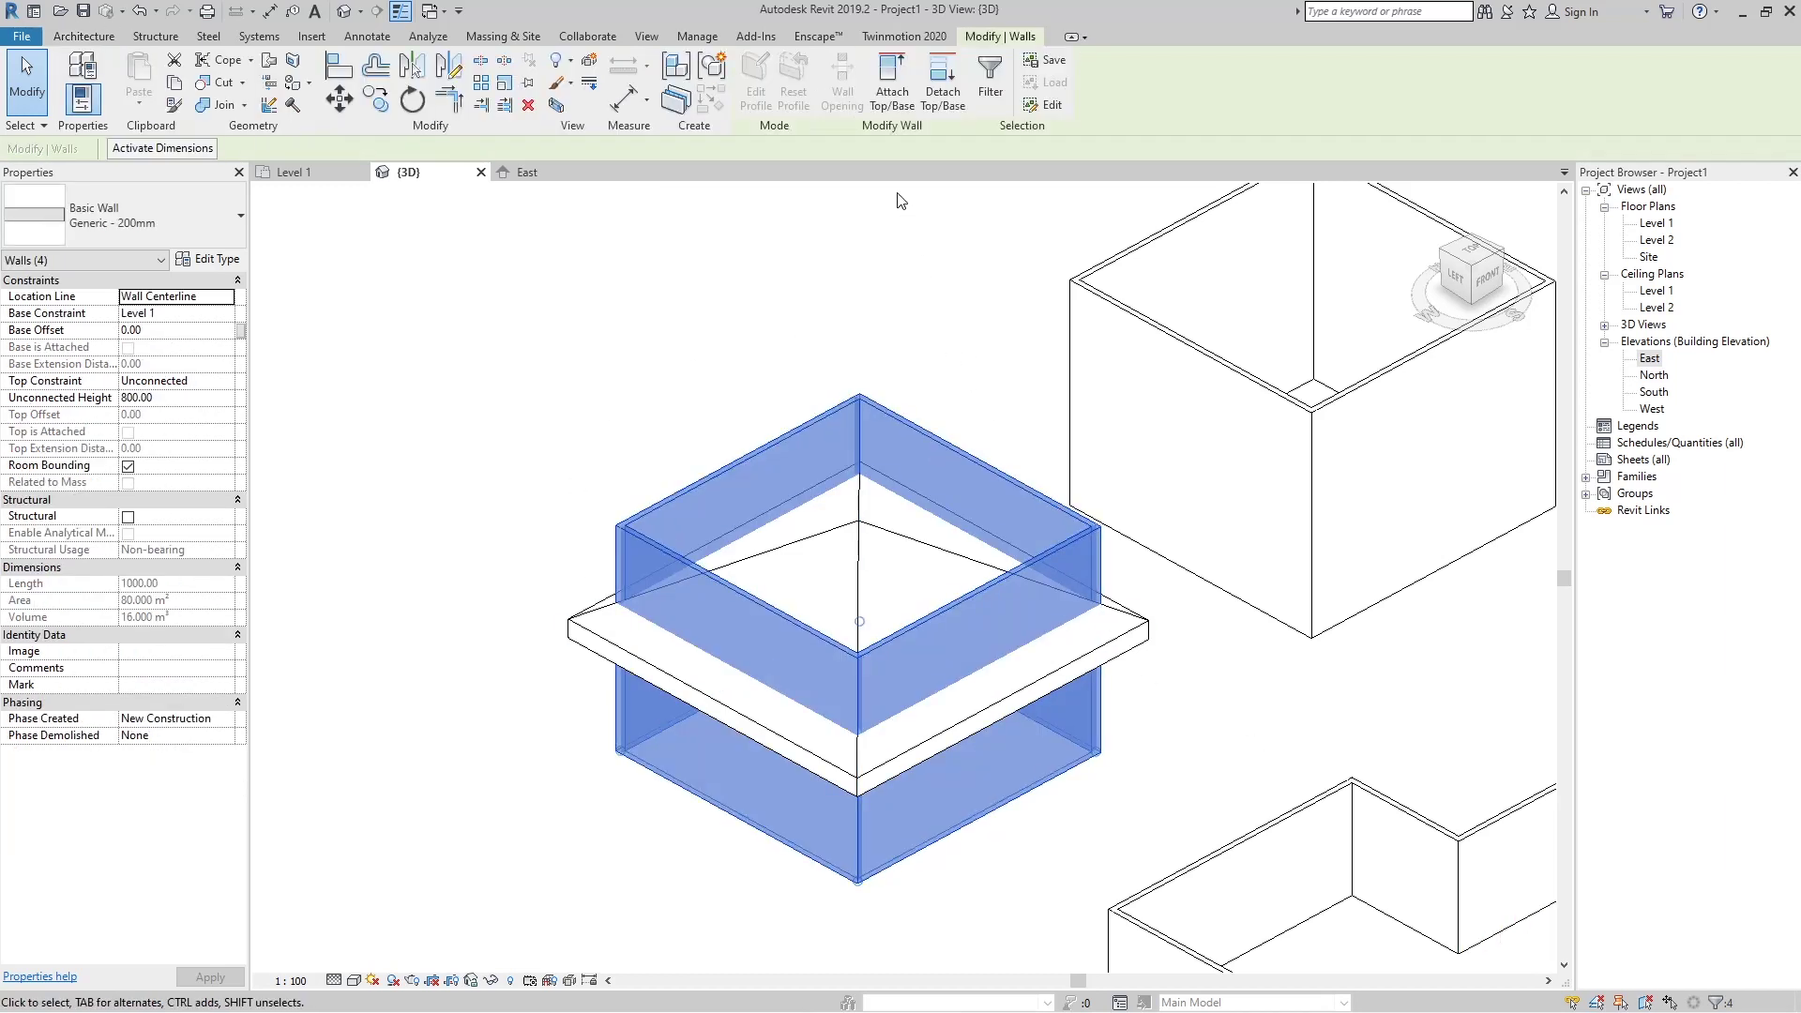
click(893, 94)
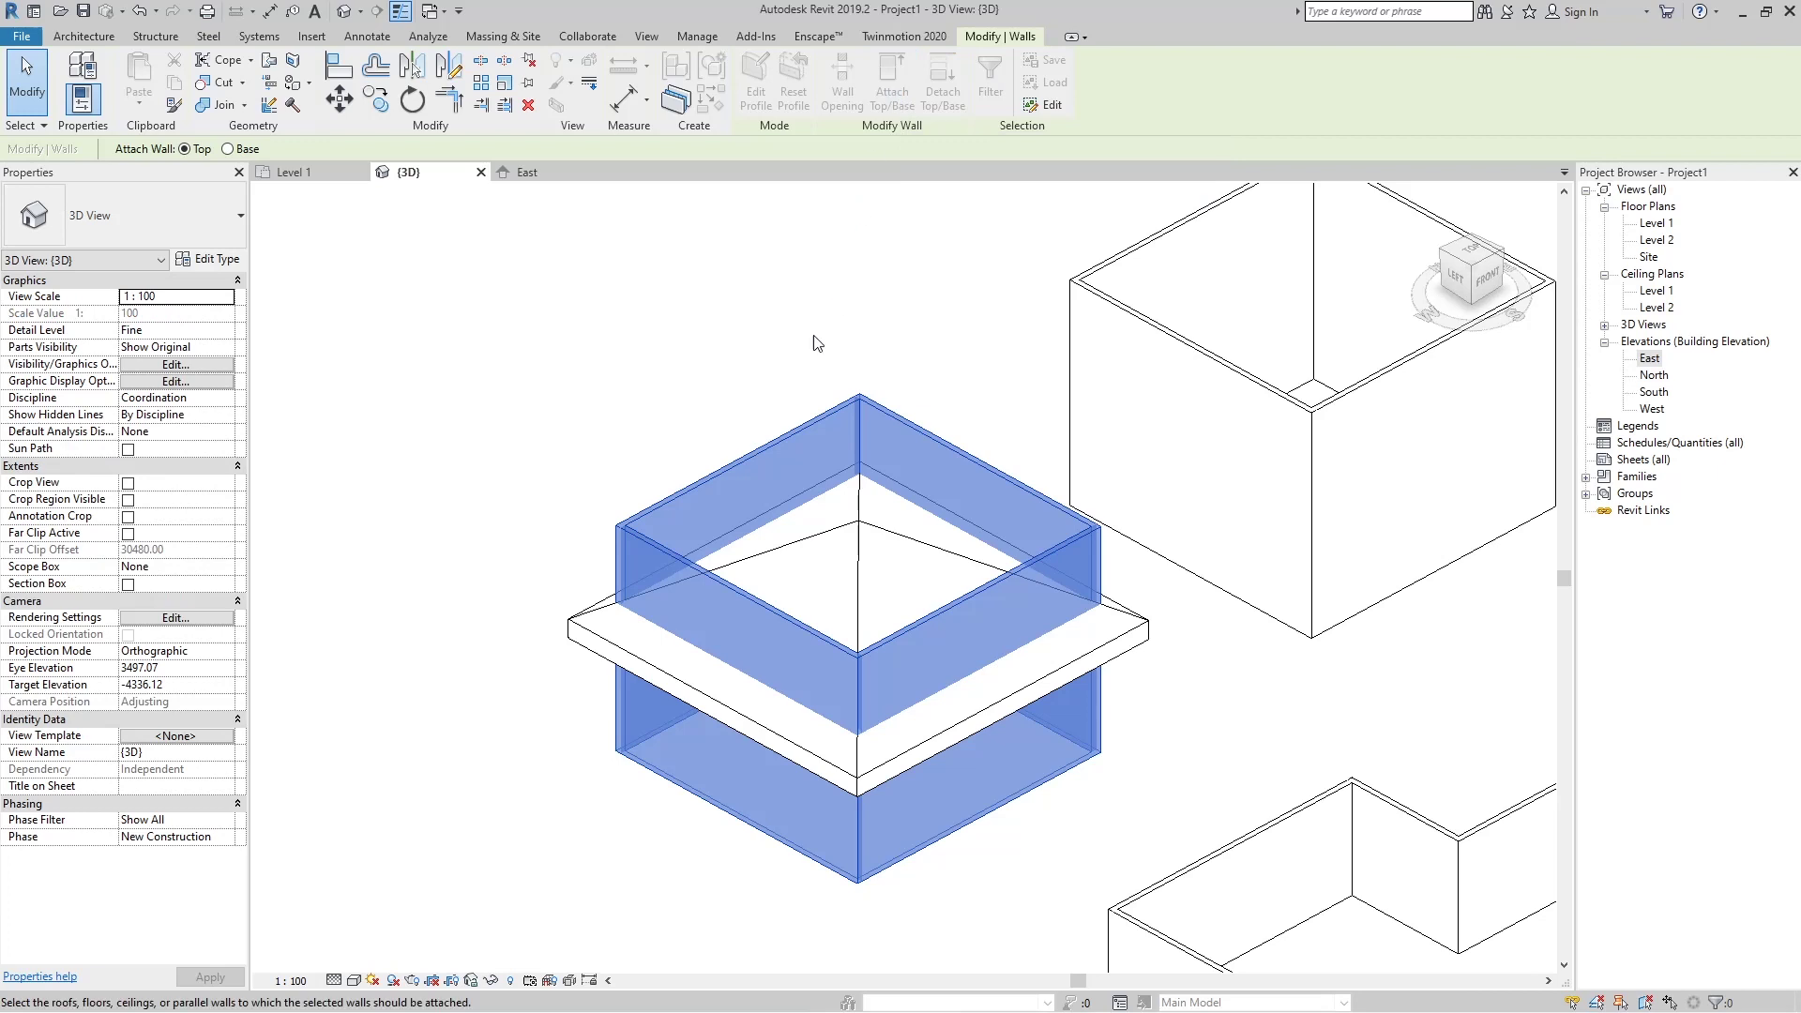
click(584, 628)
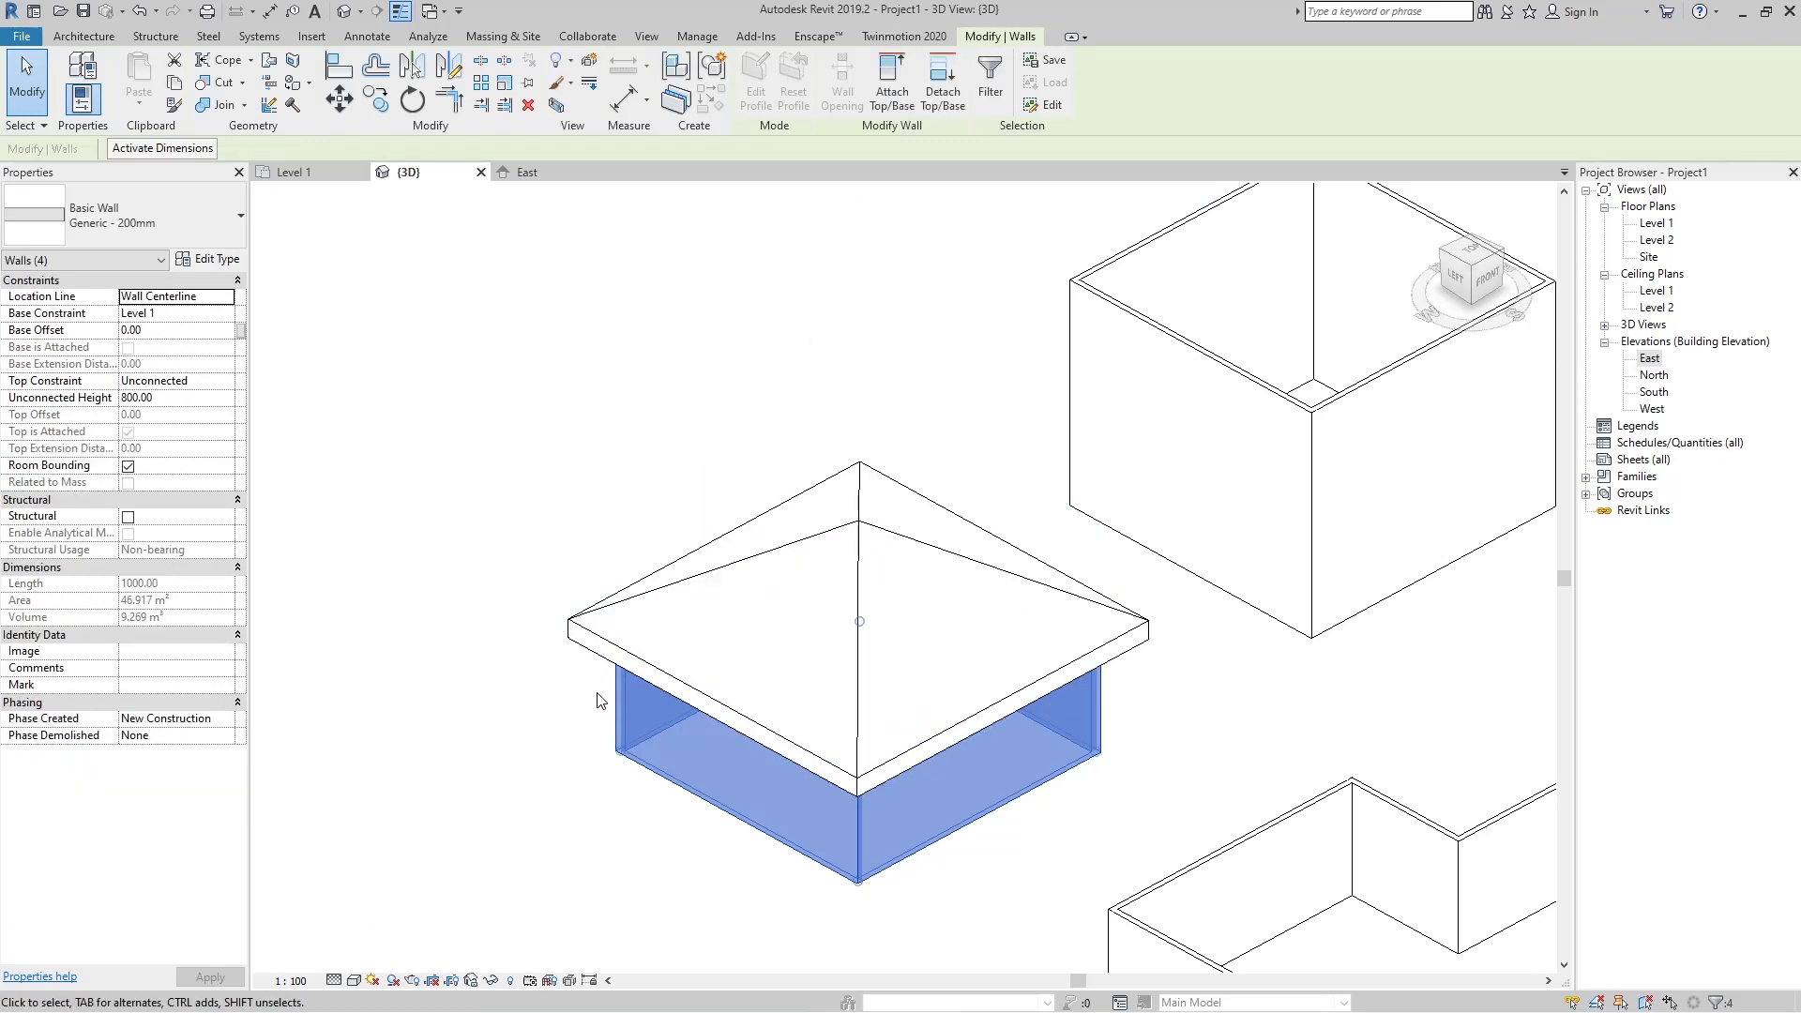
shift+middle_drag(789, 818, 787, 872)
click(1028, 565)
shift+middle_drag(1028, 566, 1045, 611)
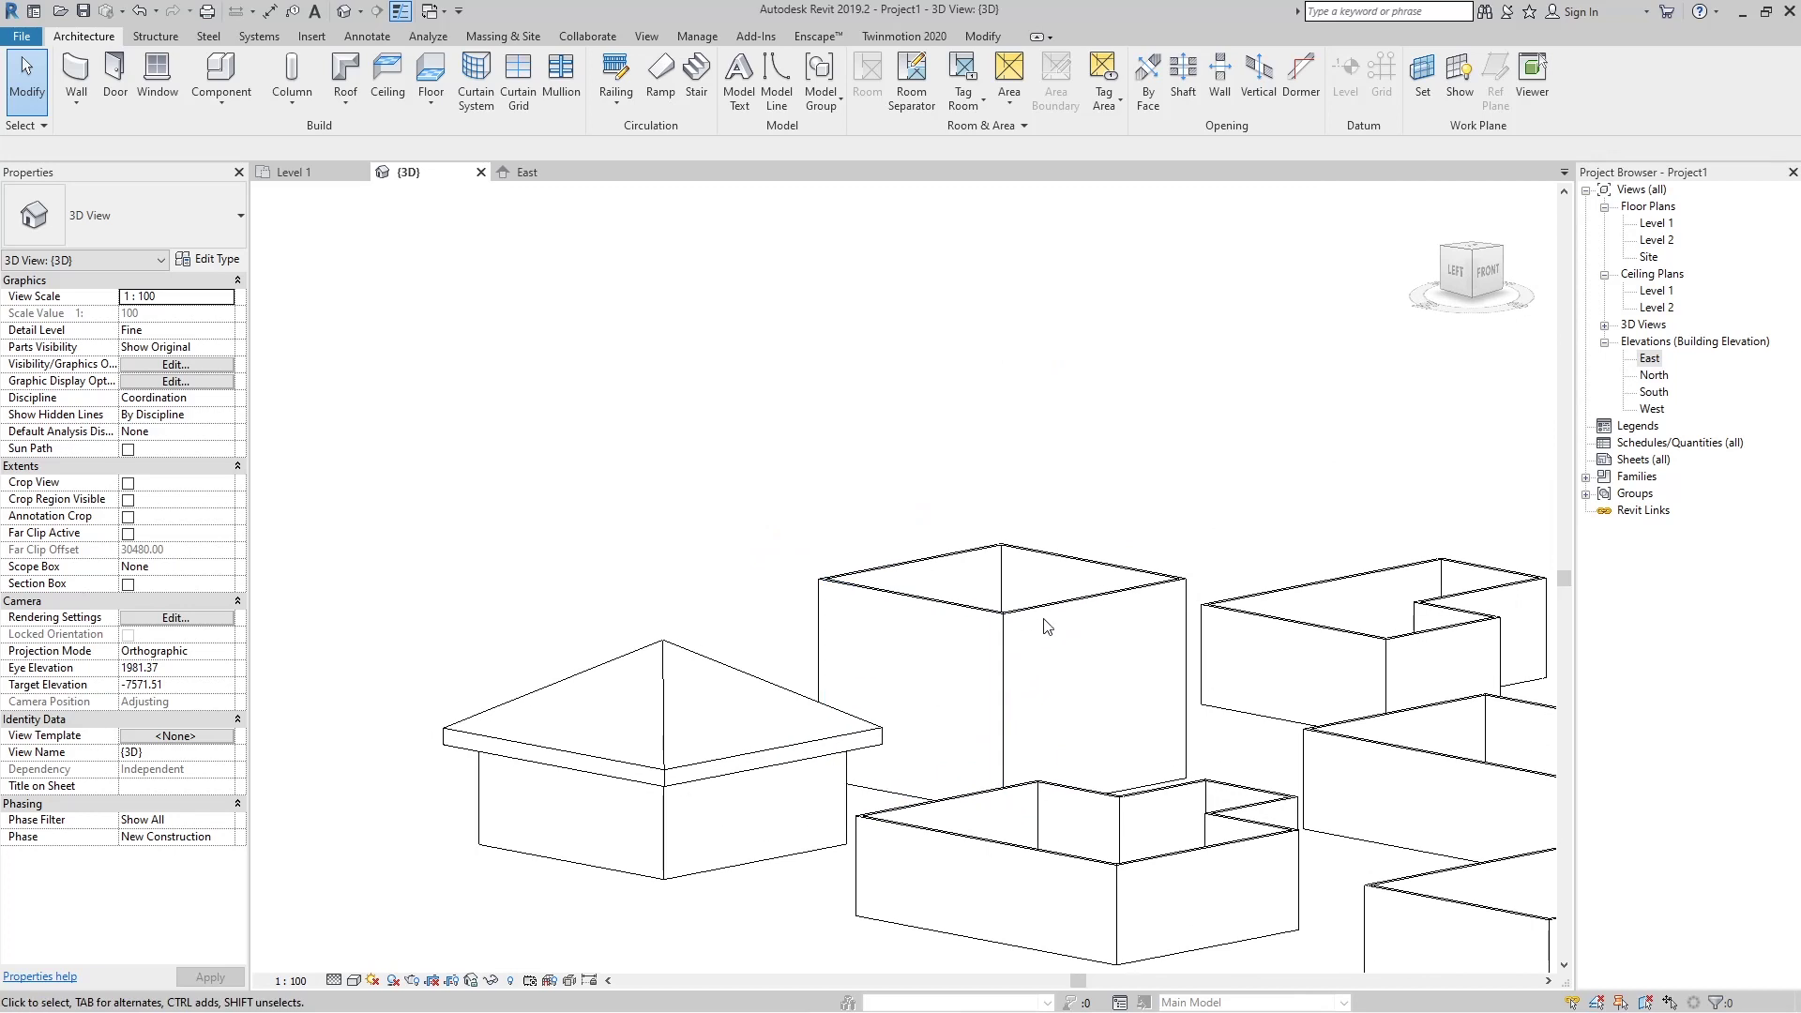
click(1045, 609)
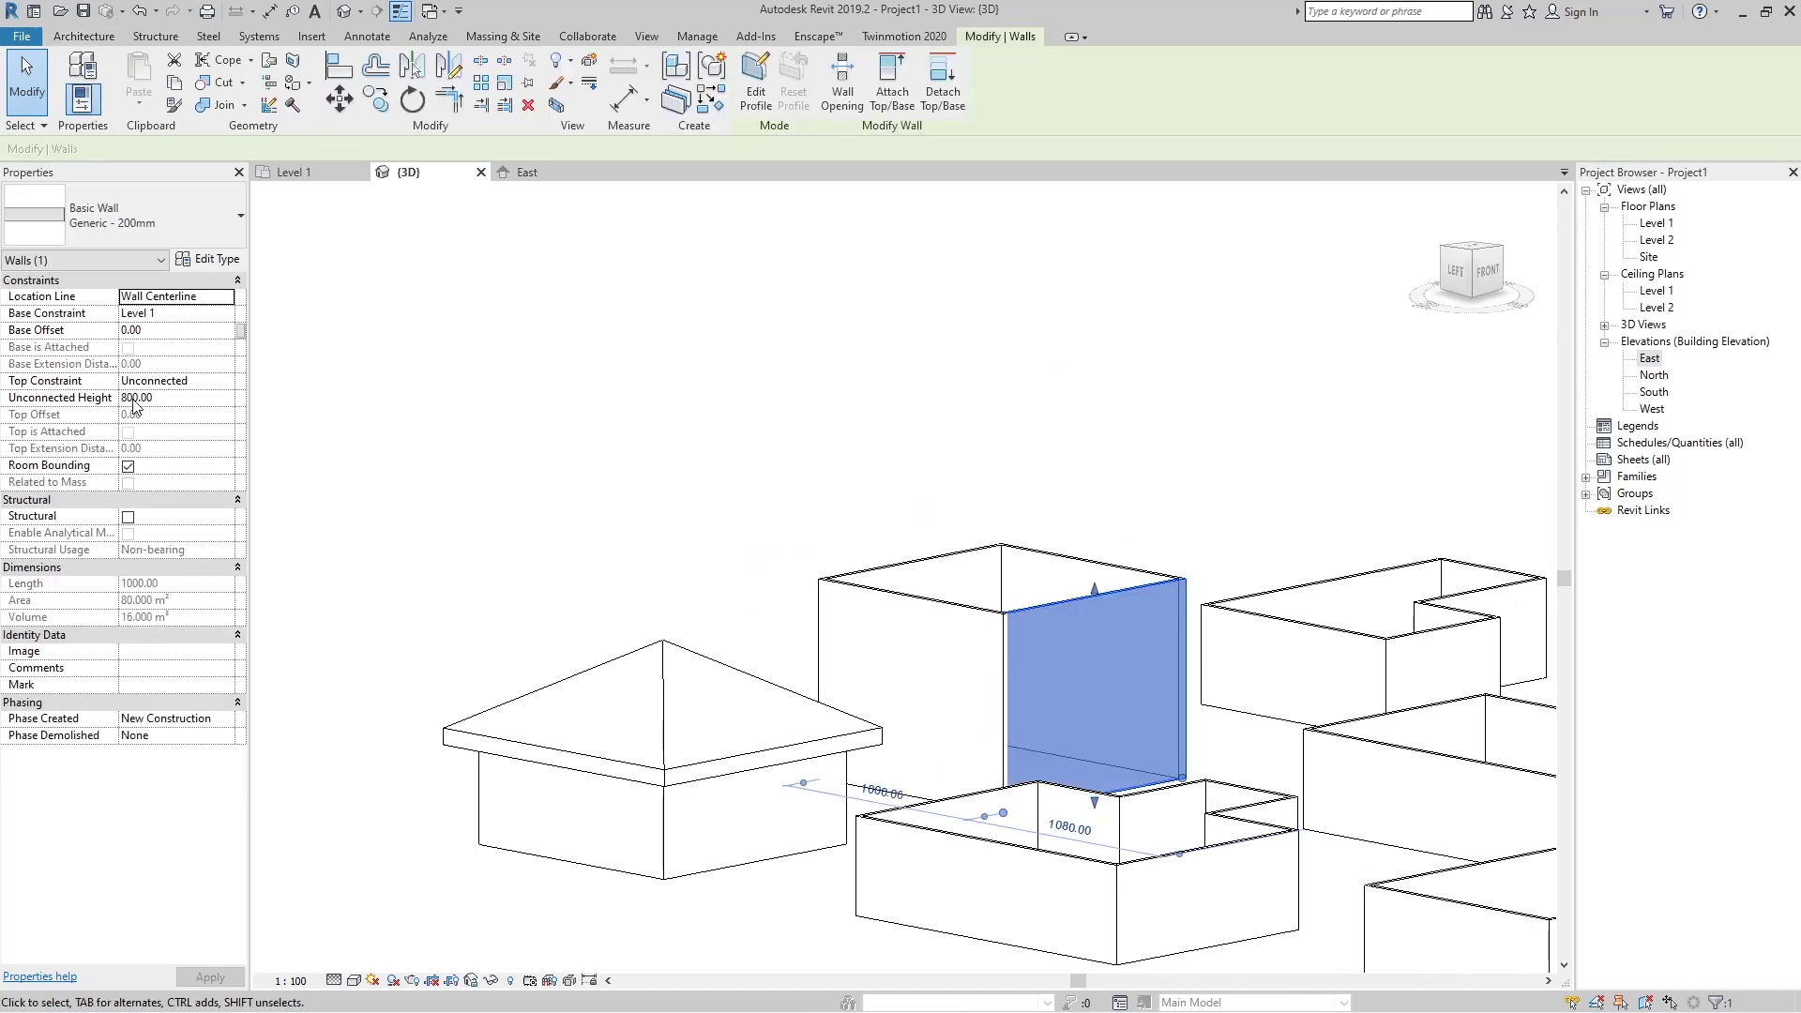
Leave the 3D view and return to the Level 1 floor plan.
click(871, 456)
shift+middle_drag(871, 457, 872, 525)
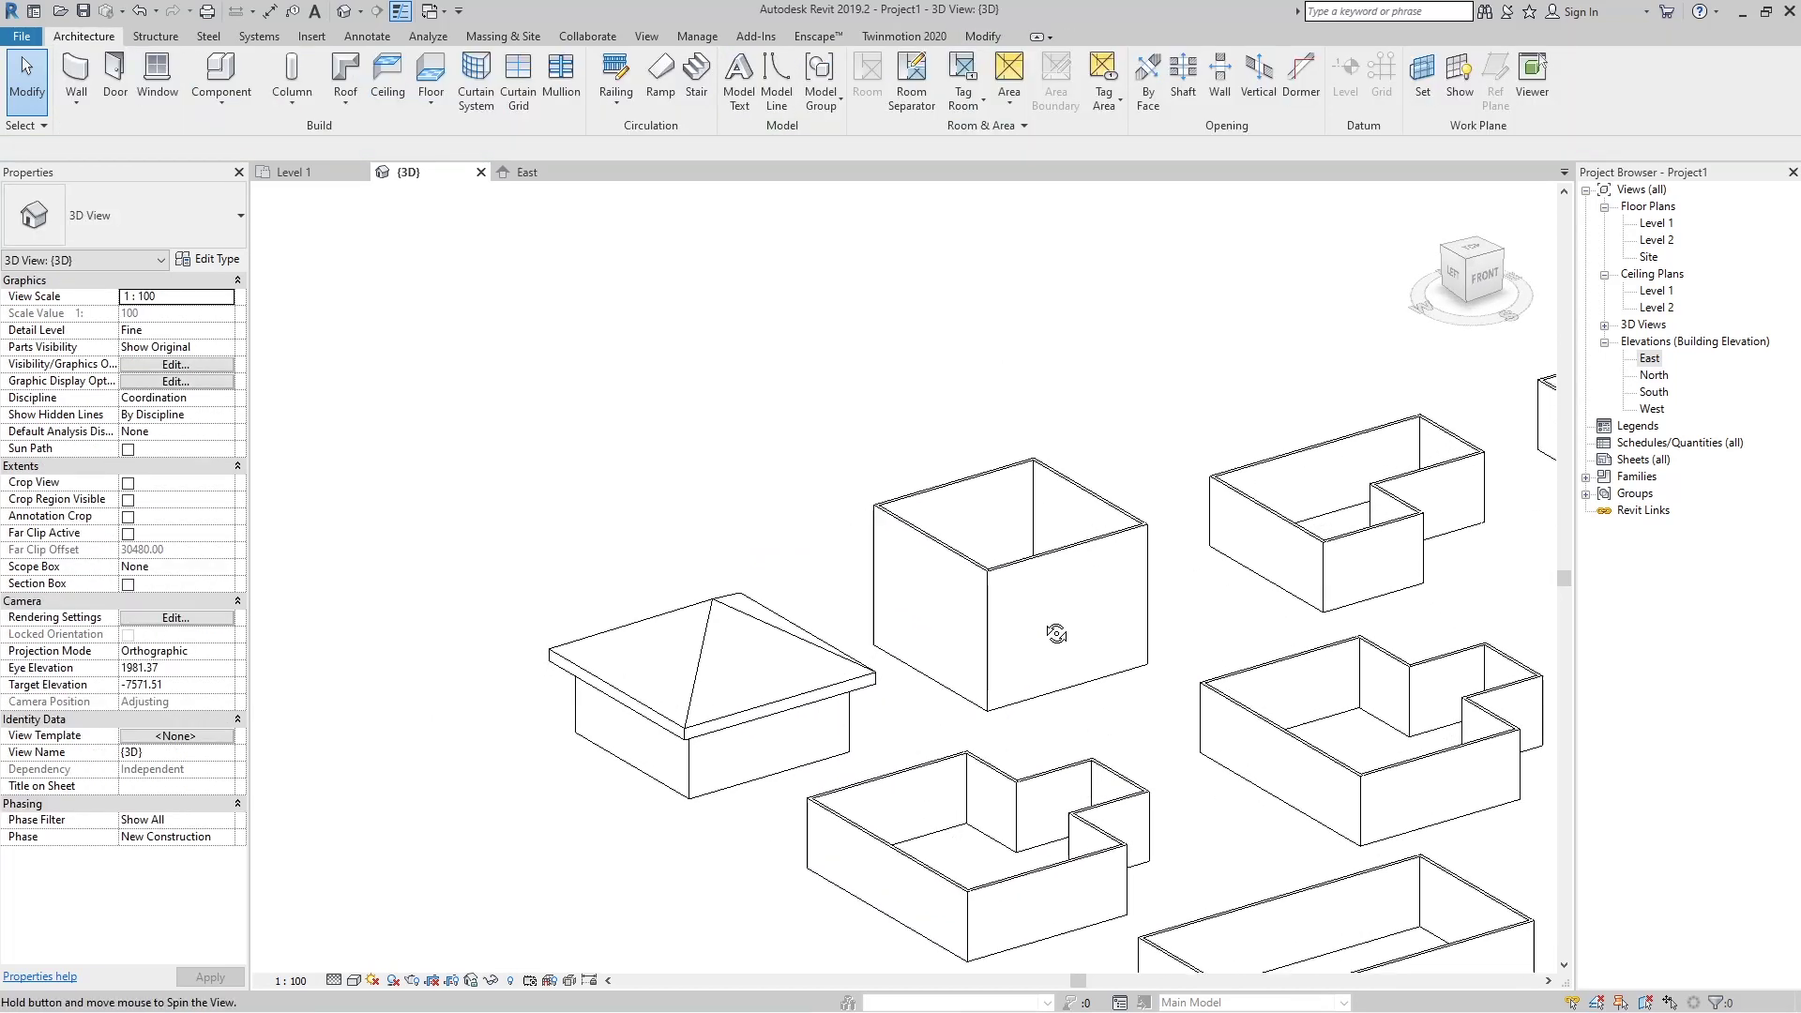
click(294, 172)
scroll(844, 525, down, 2)
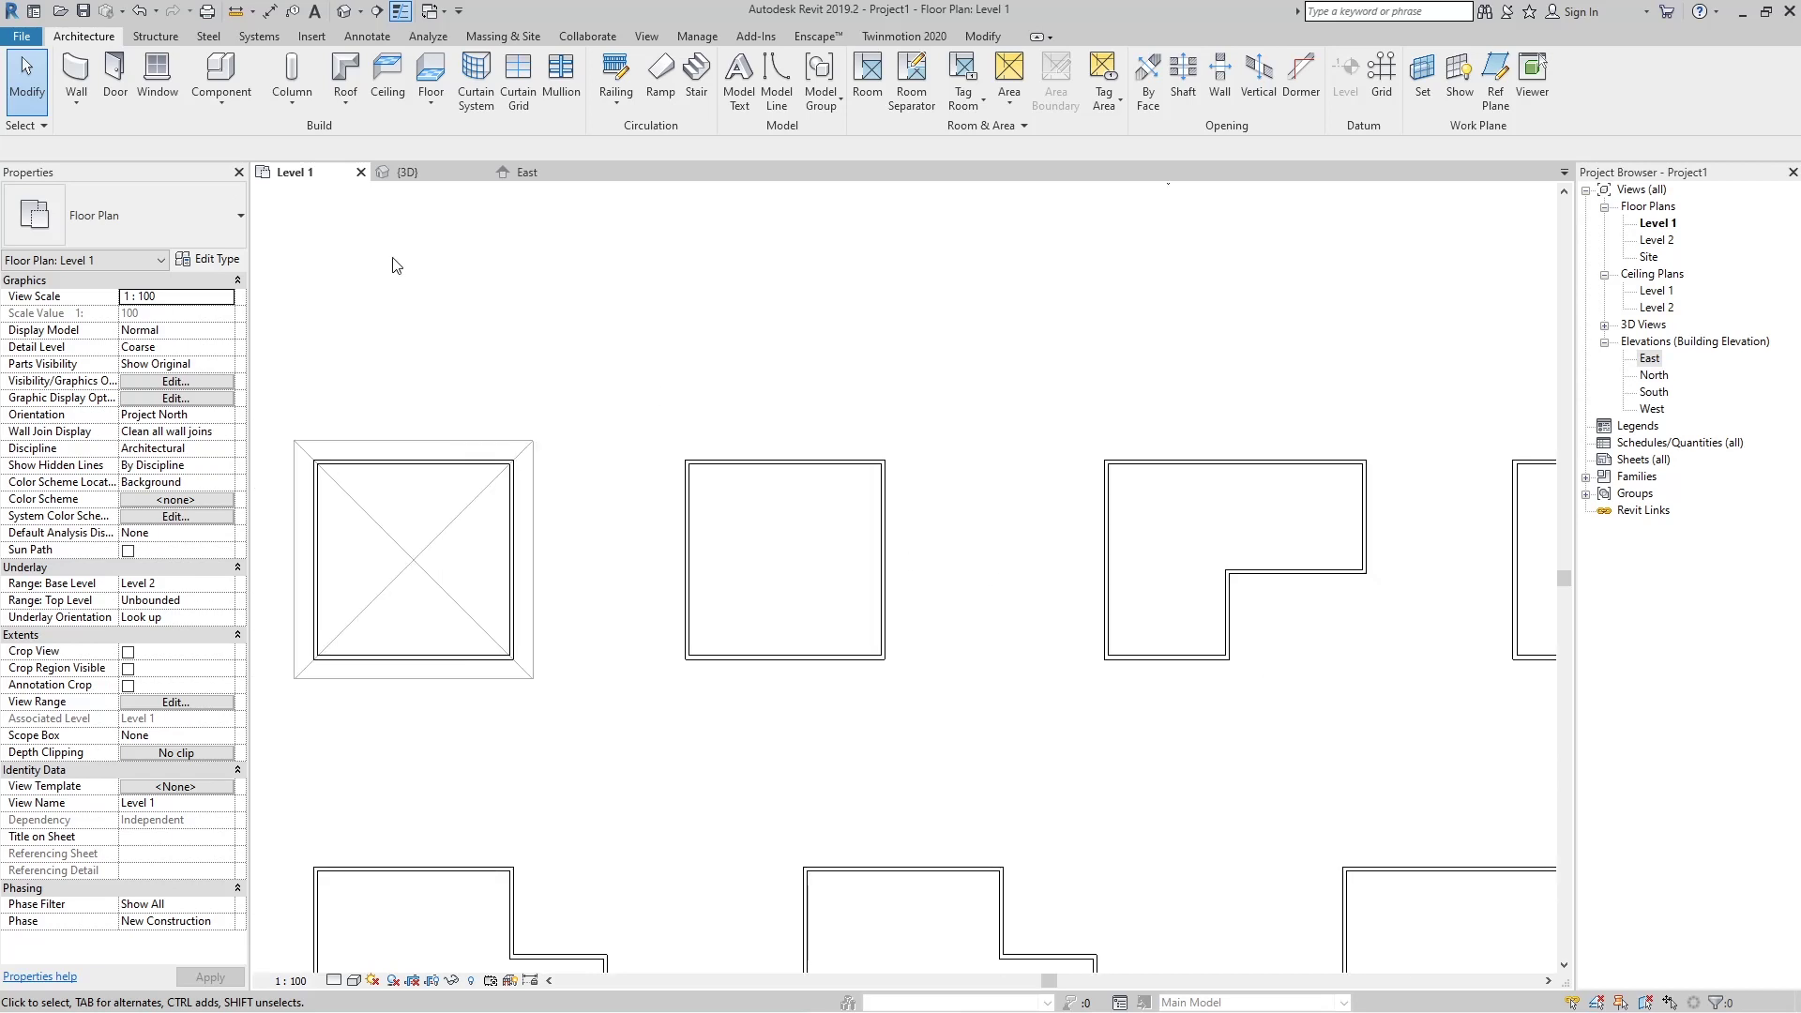
scroll(657, 499, up, 2)
Start a new Roof by Footprint sketch and accept moving it to Level 2.
click(351, 94)
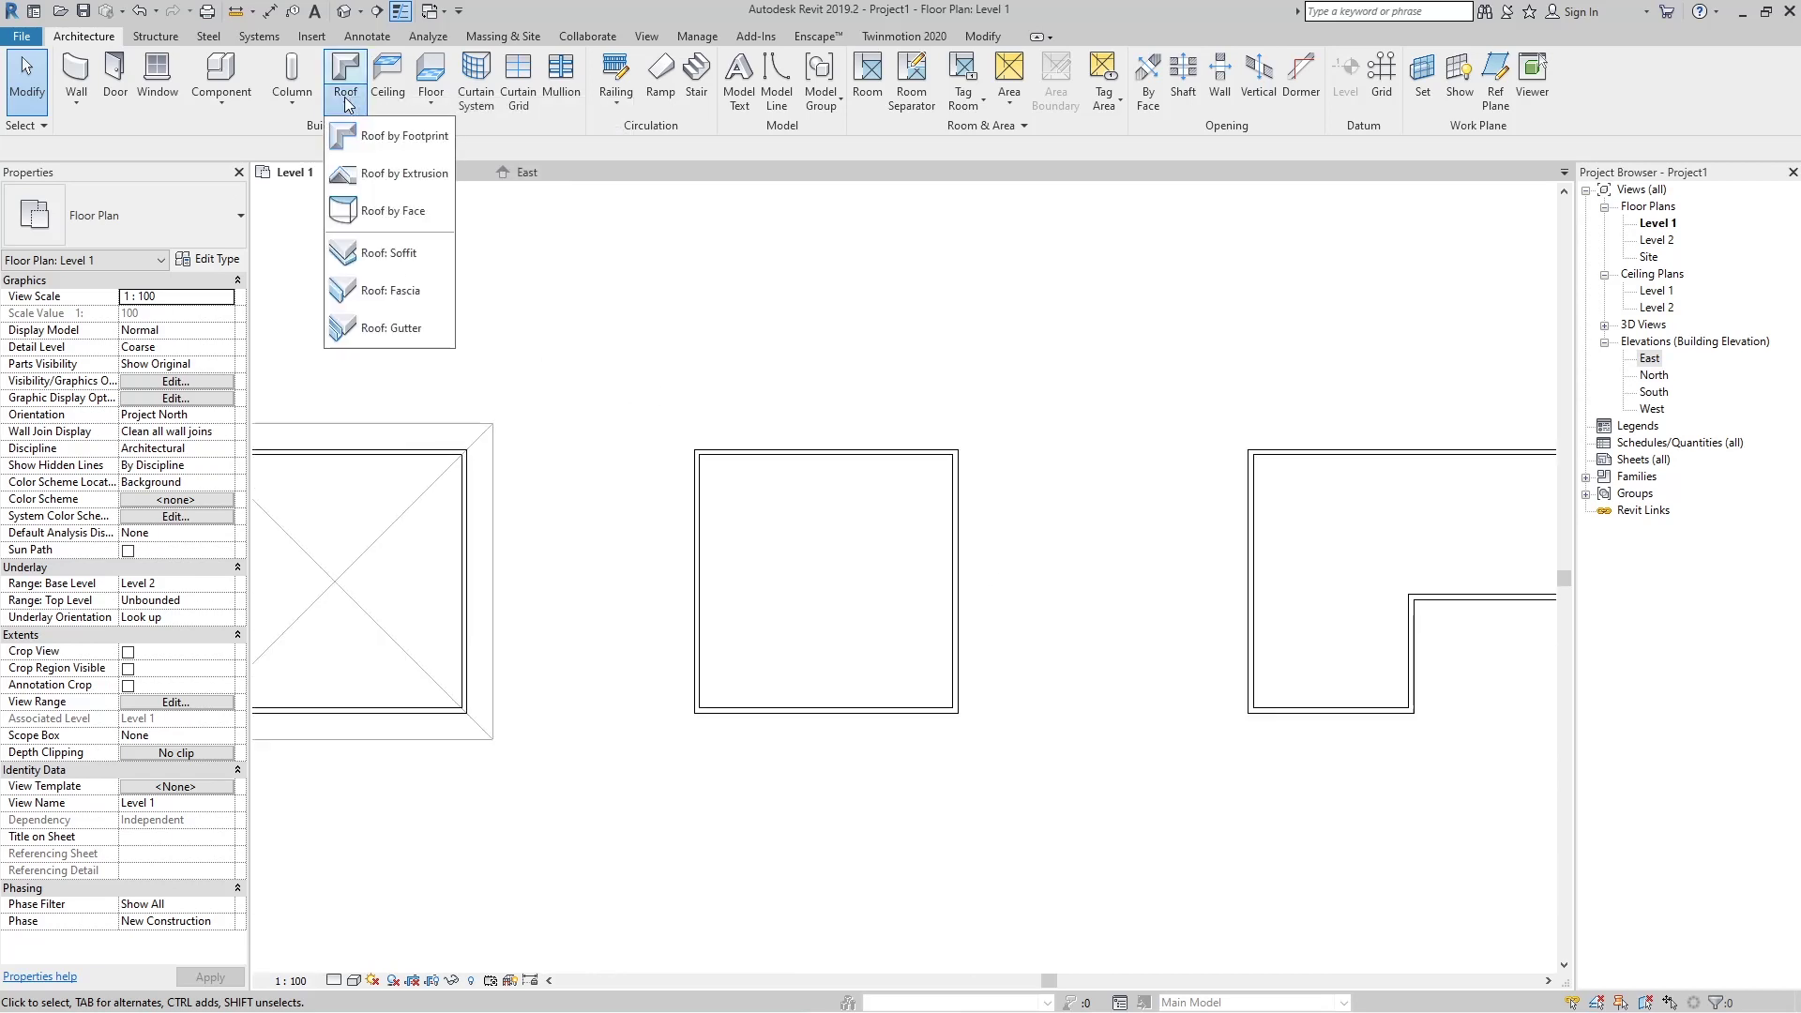
click(408, 143)
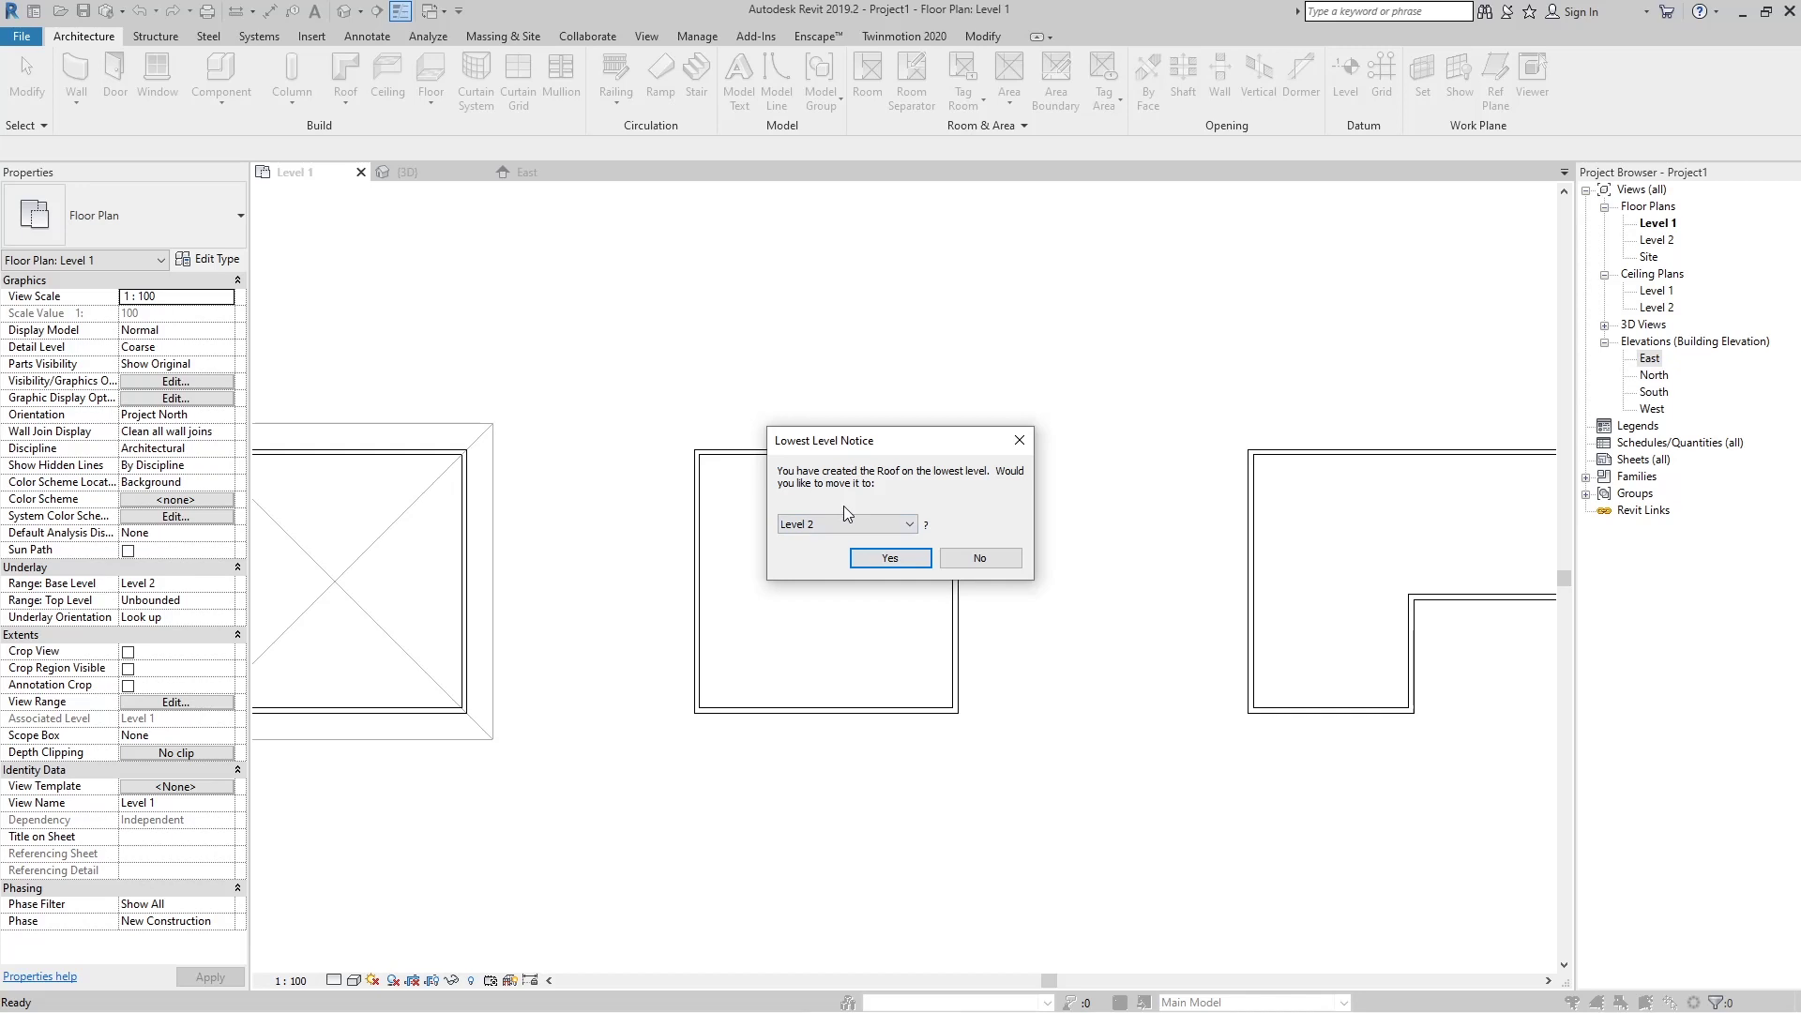
click(882, 558)
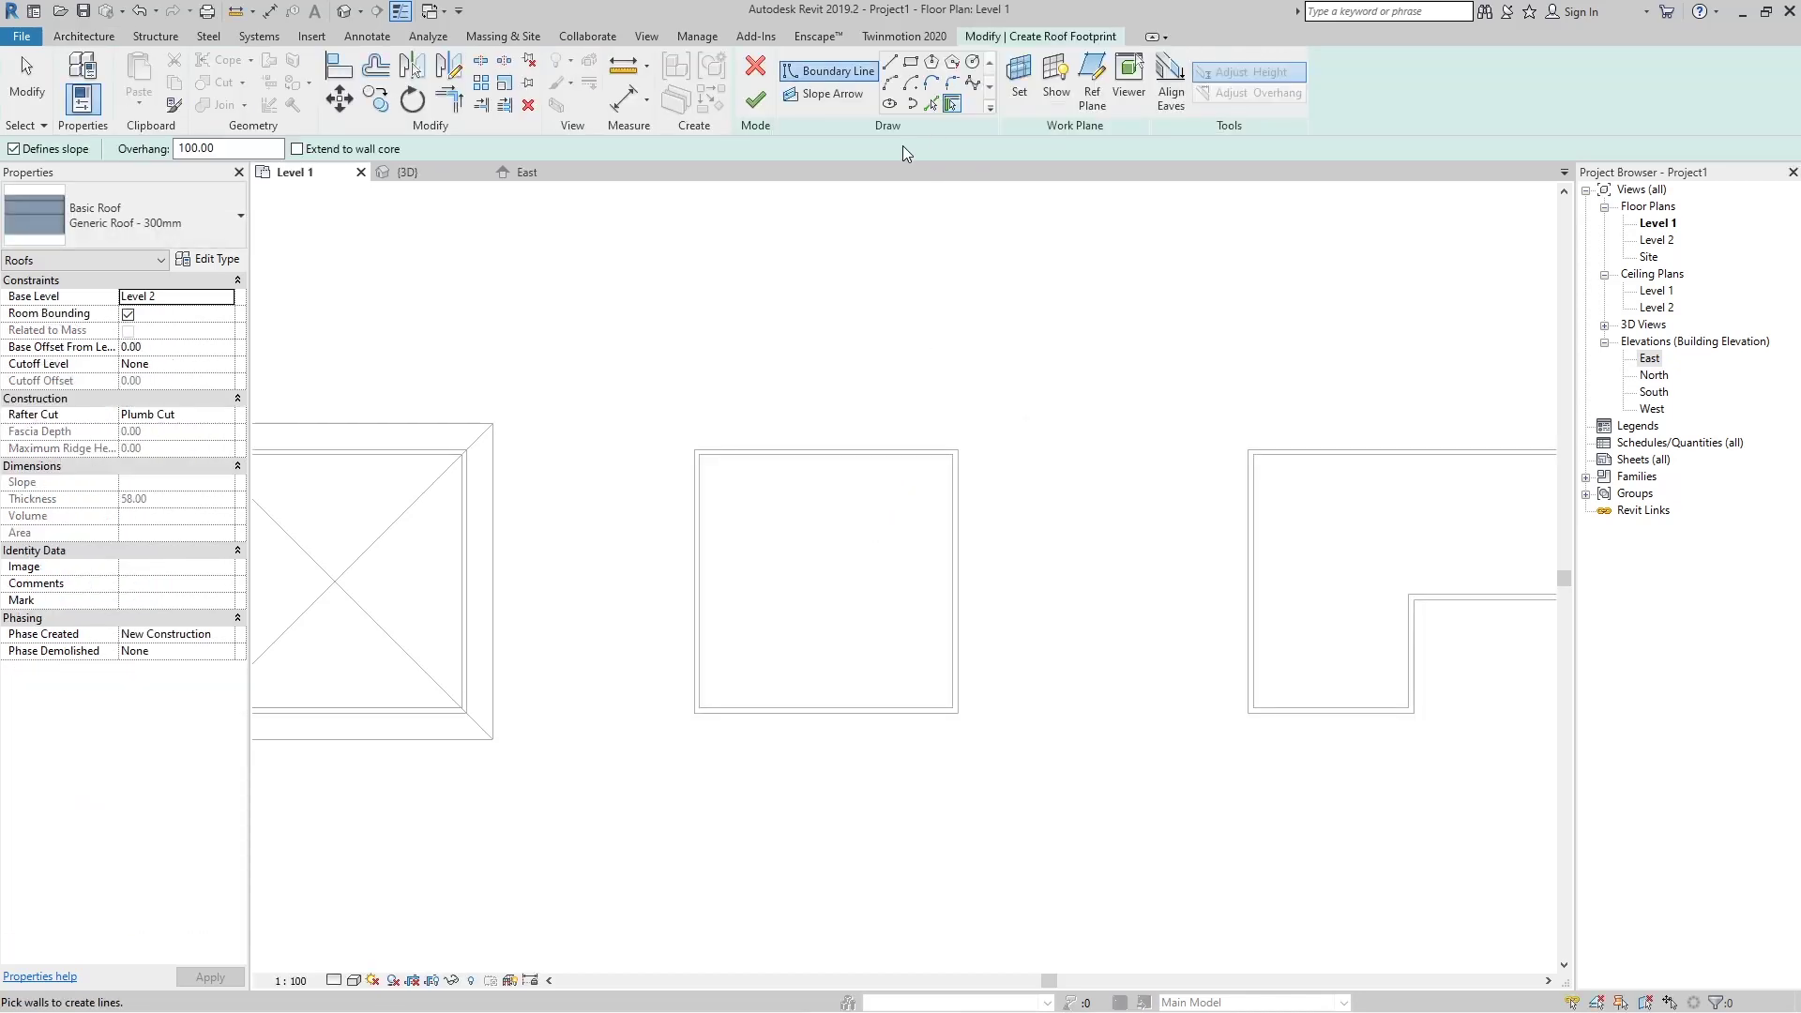
Sketch a rectangular roof boundary offset 100 from the square box's wall corners.
click(912, 63)
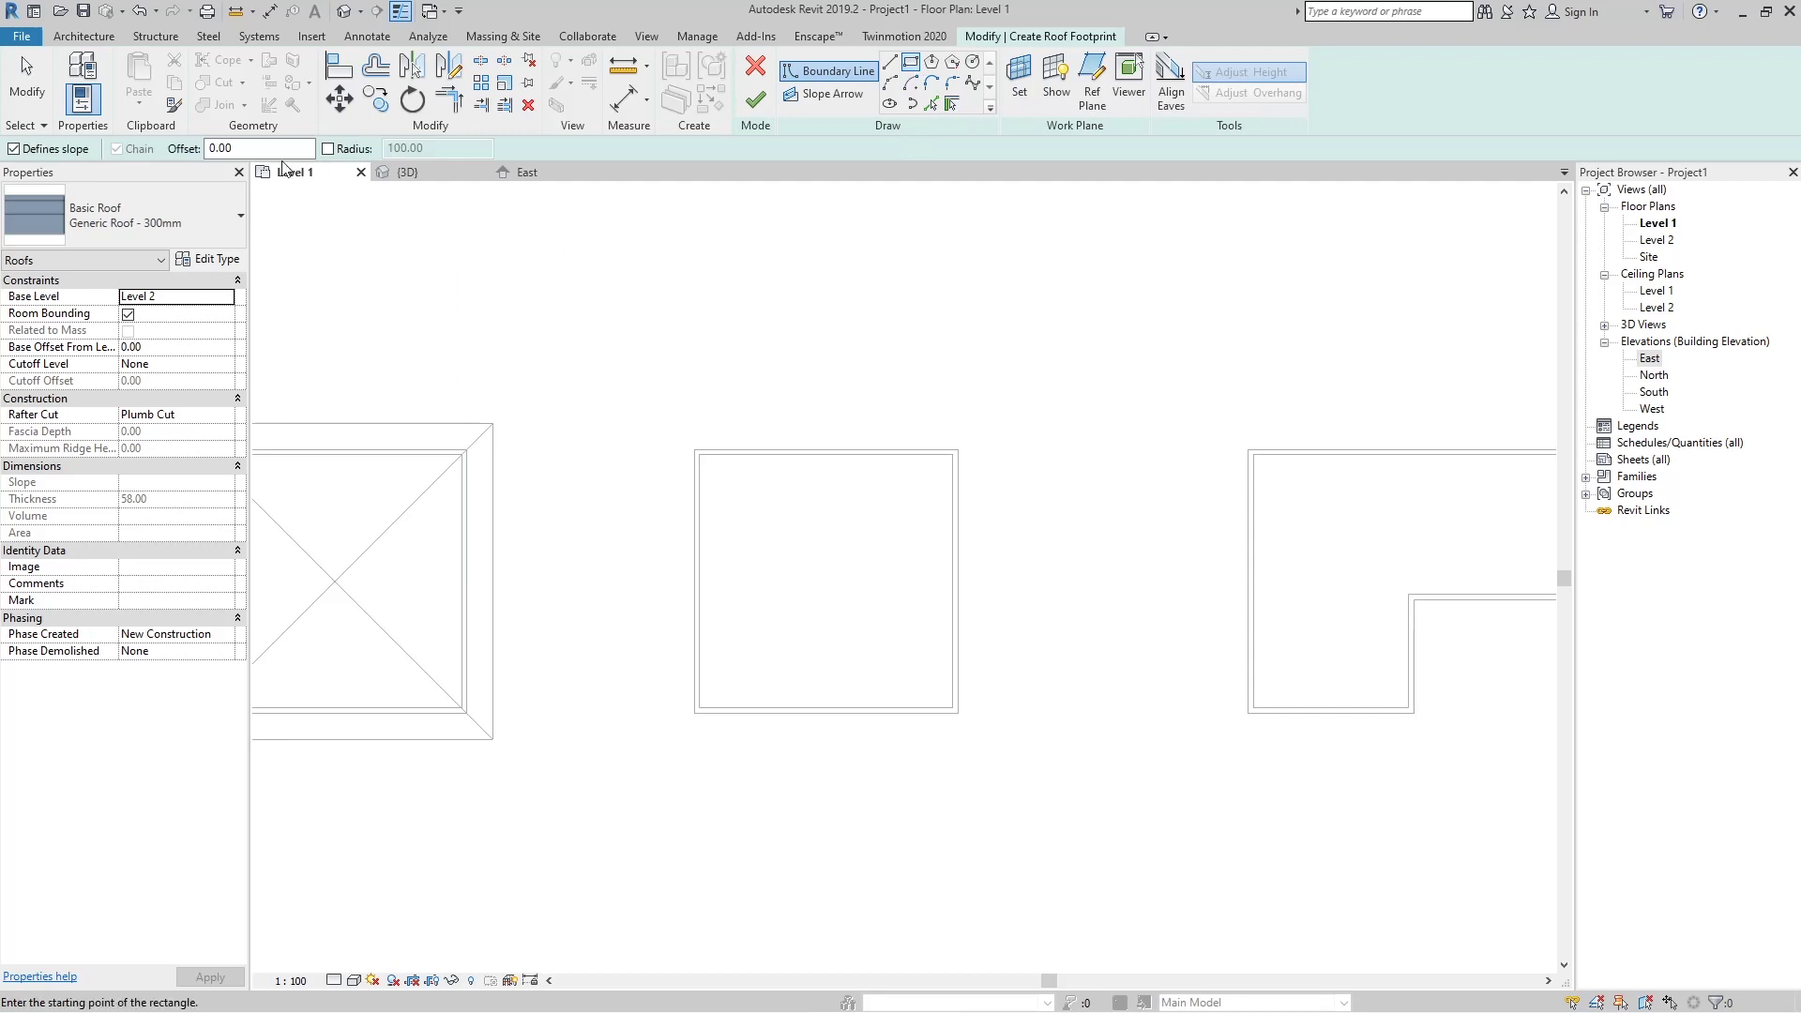
text(10)
click(695, 454)
click(956, 711)
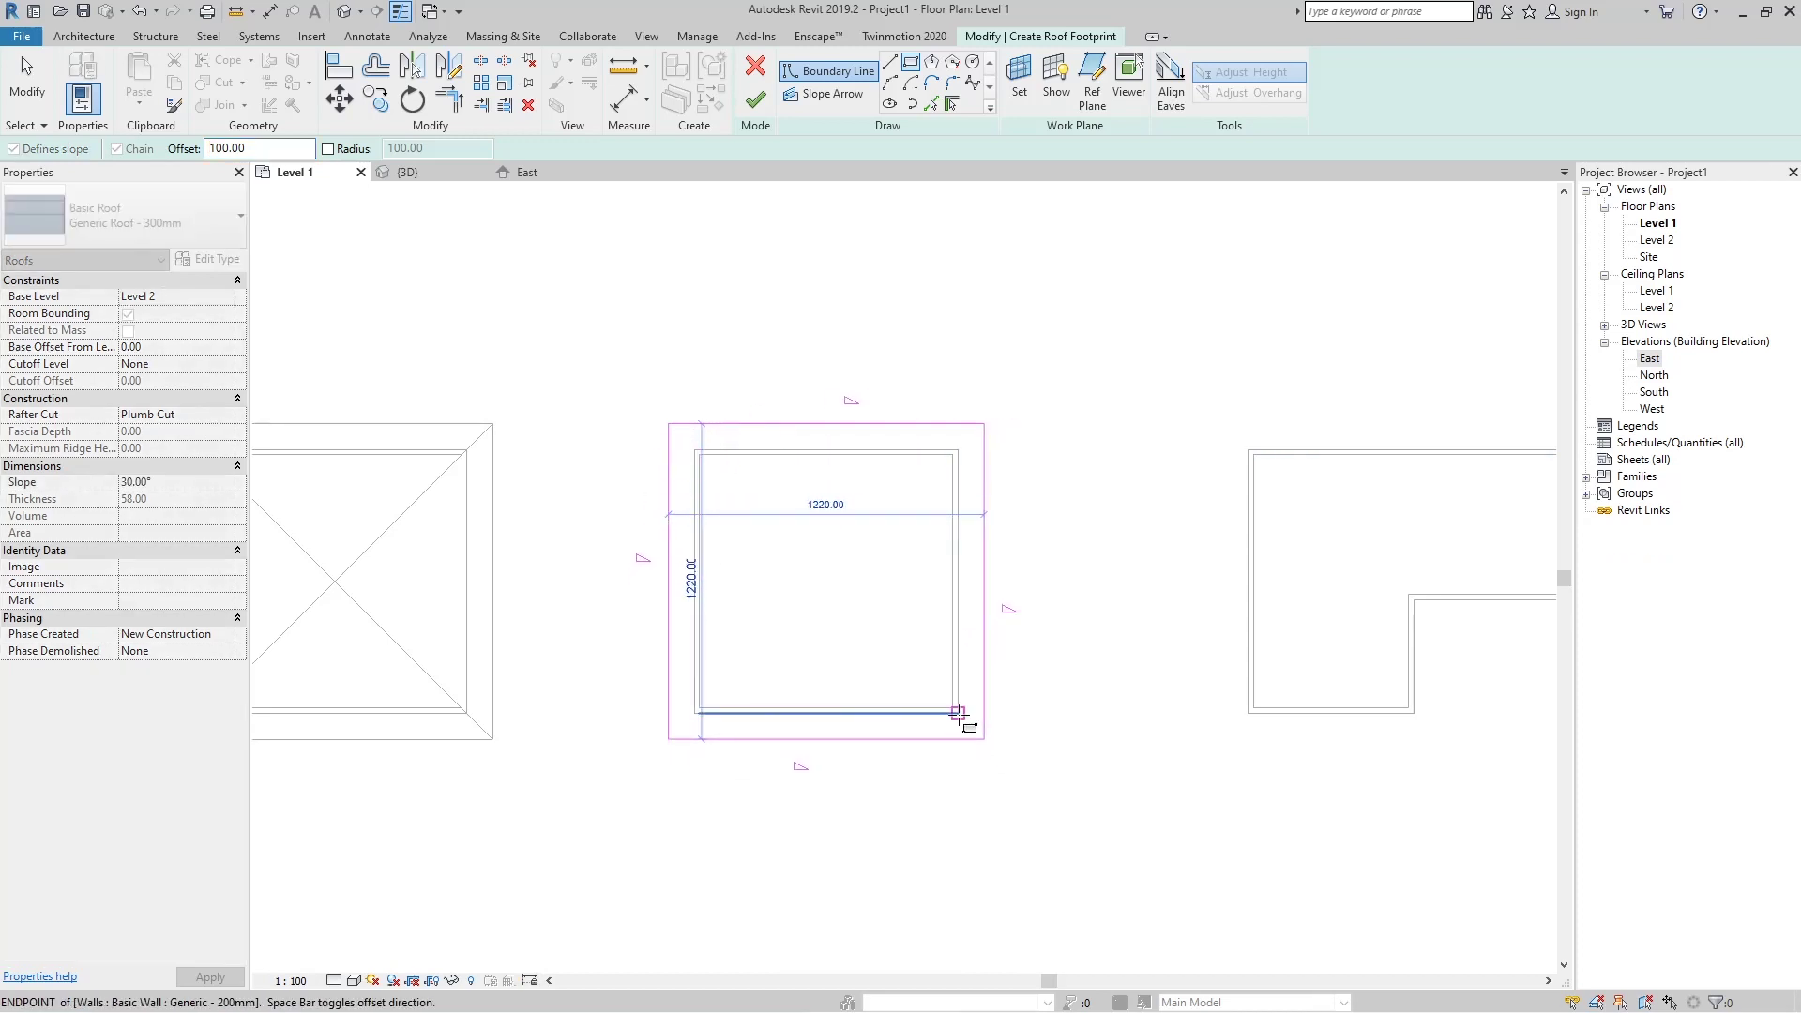
key(Escape)
key(Escape)
Make the left and right boundary edges non-sloping and finish the gable roof.
mouse_move(1130, 535)
mouse_down()
mouse_move(821, 621)
mouse_move(581, 628)
mouse_up()
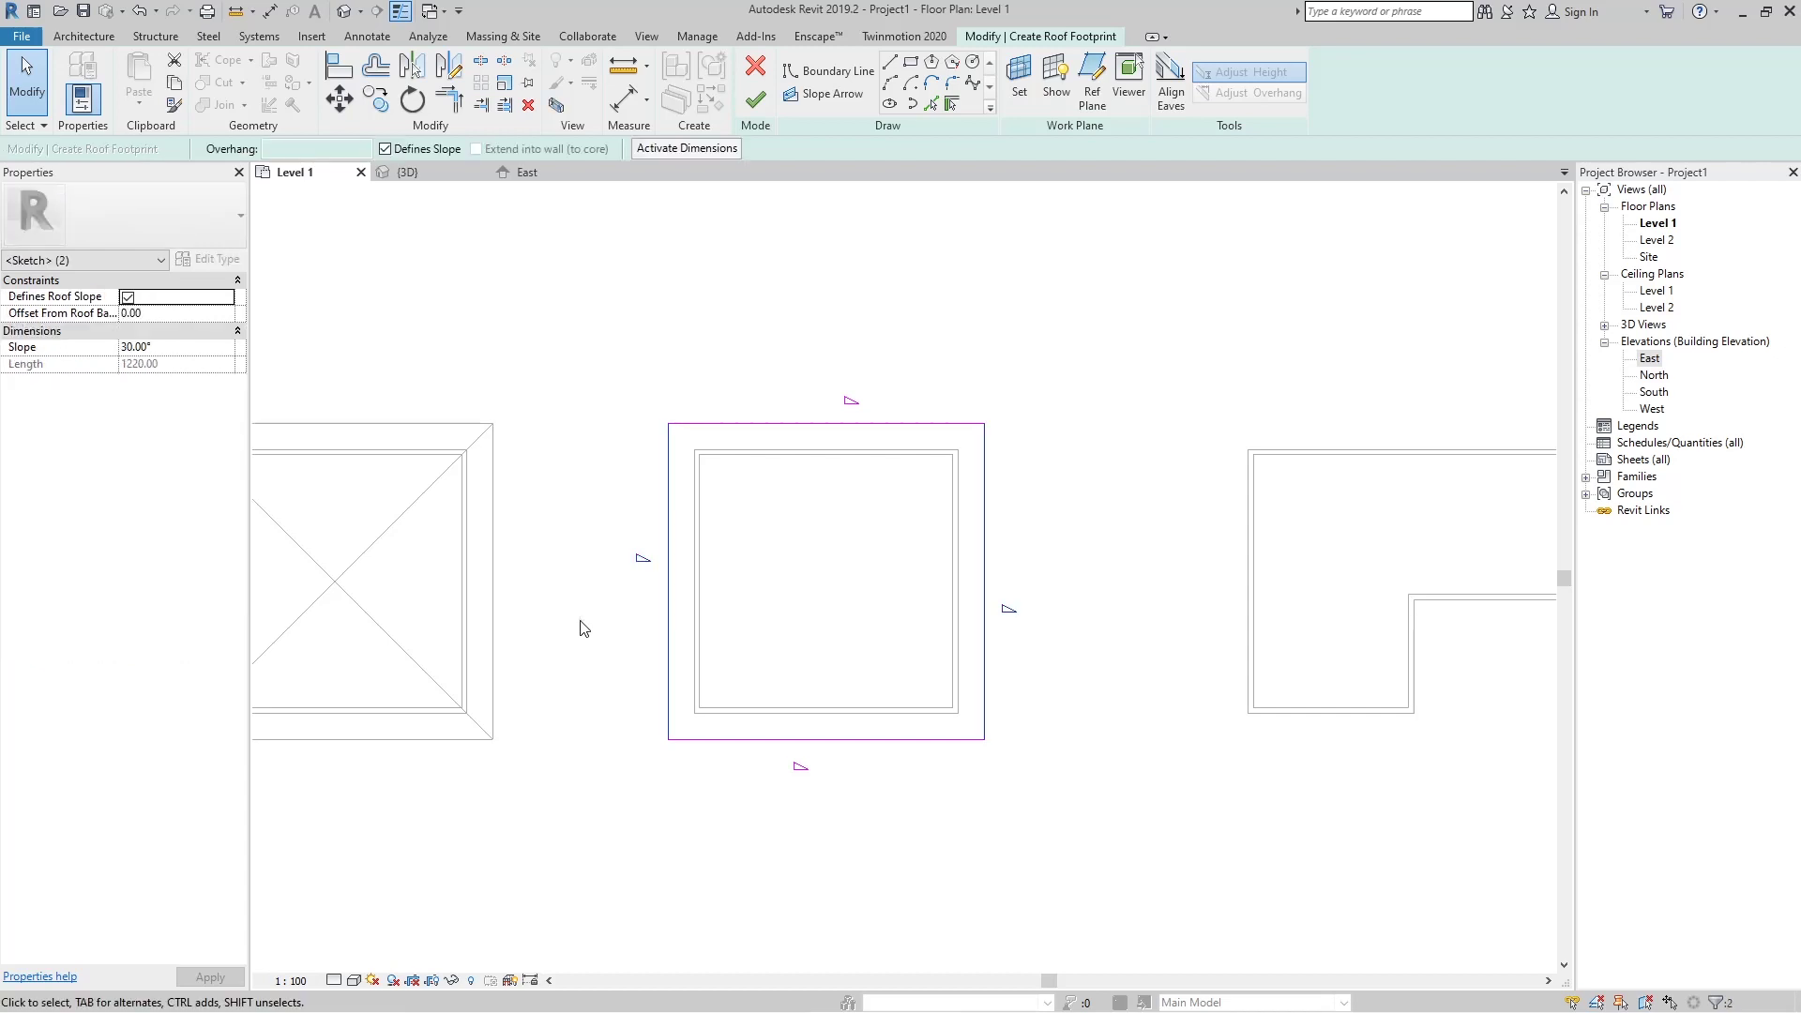
click(385, 150)
click(852, 317)
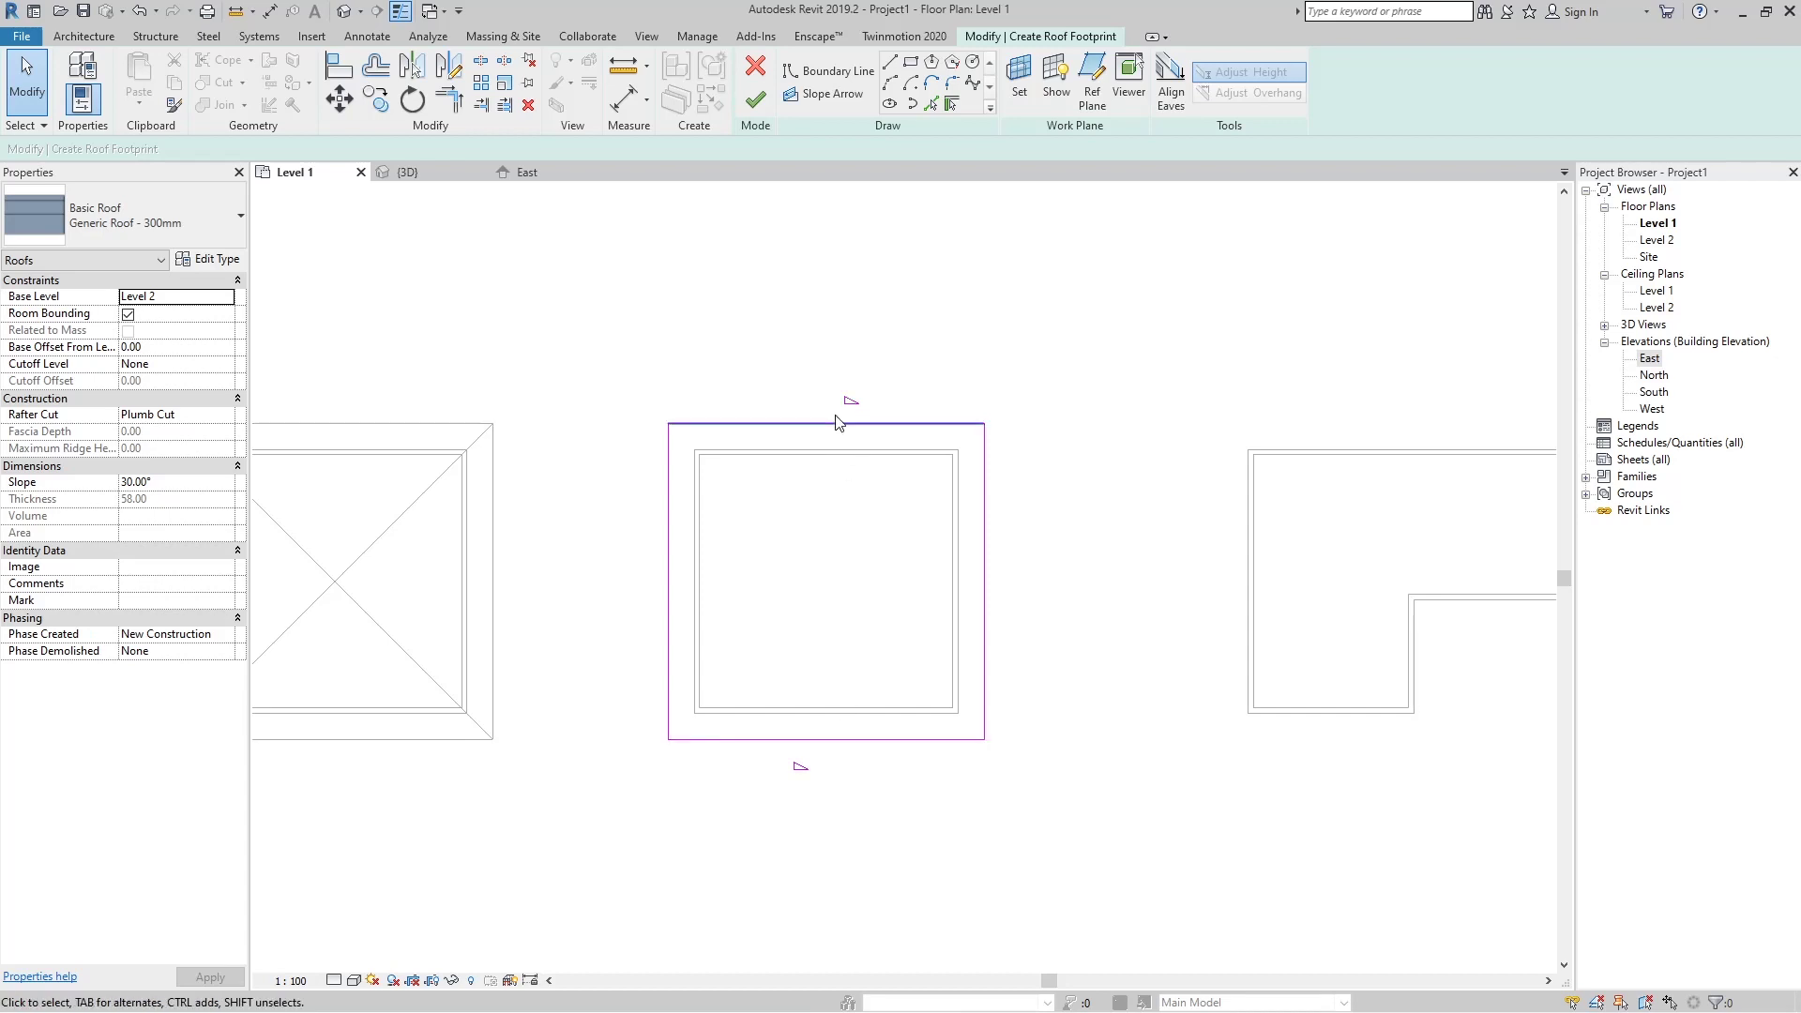
click(755, 100)
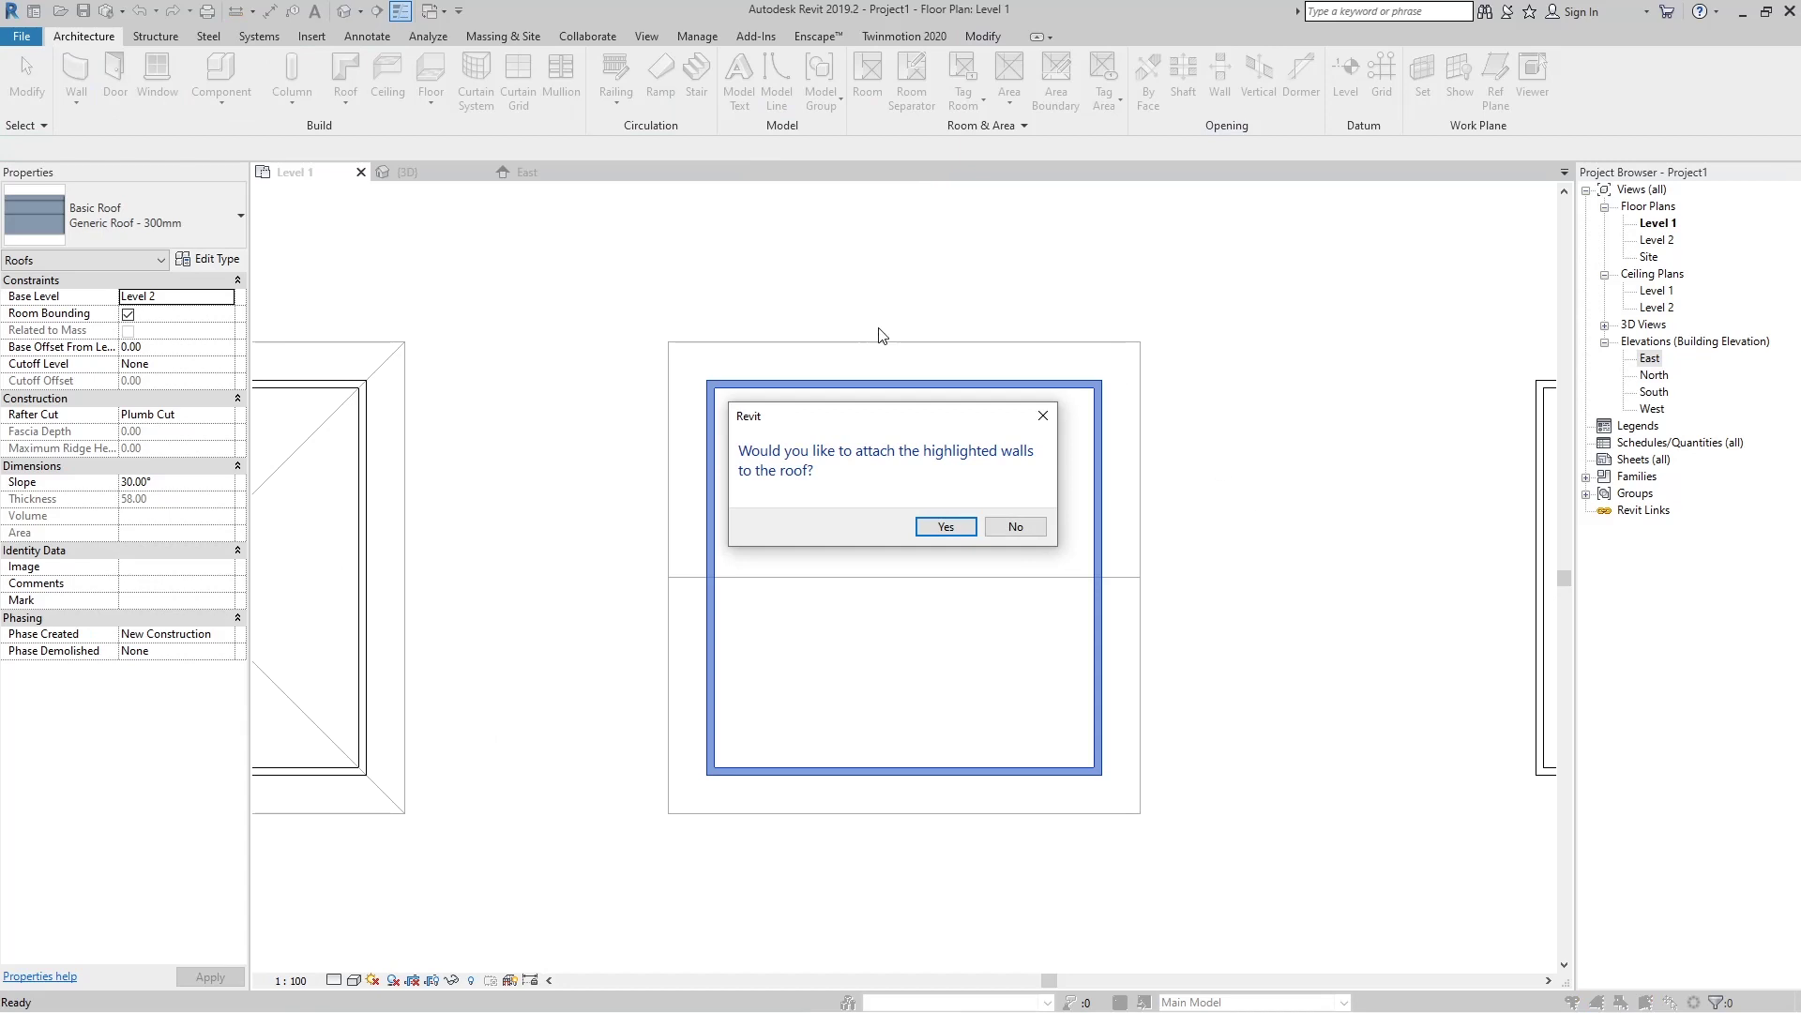
Attach the box's walls to the gable roof and check the gable-end wall in 3D.
click(948, 526)
click(407, 171)
click(1116, 411)
shift+middle_drag(1116, 411, 844, 441)
click(816, 605)
scroll(915, 639, up, 2)
scroll(915, 639, down, 2)
shift+middle_drag(916, 639, 816, 619)
key(Escape)
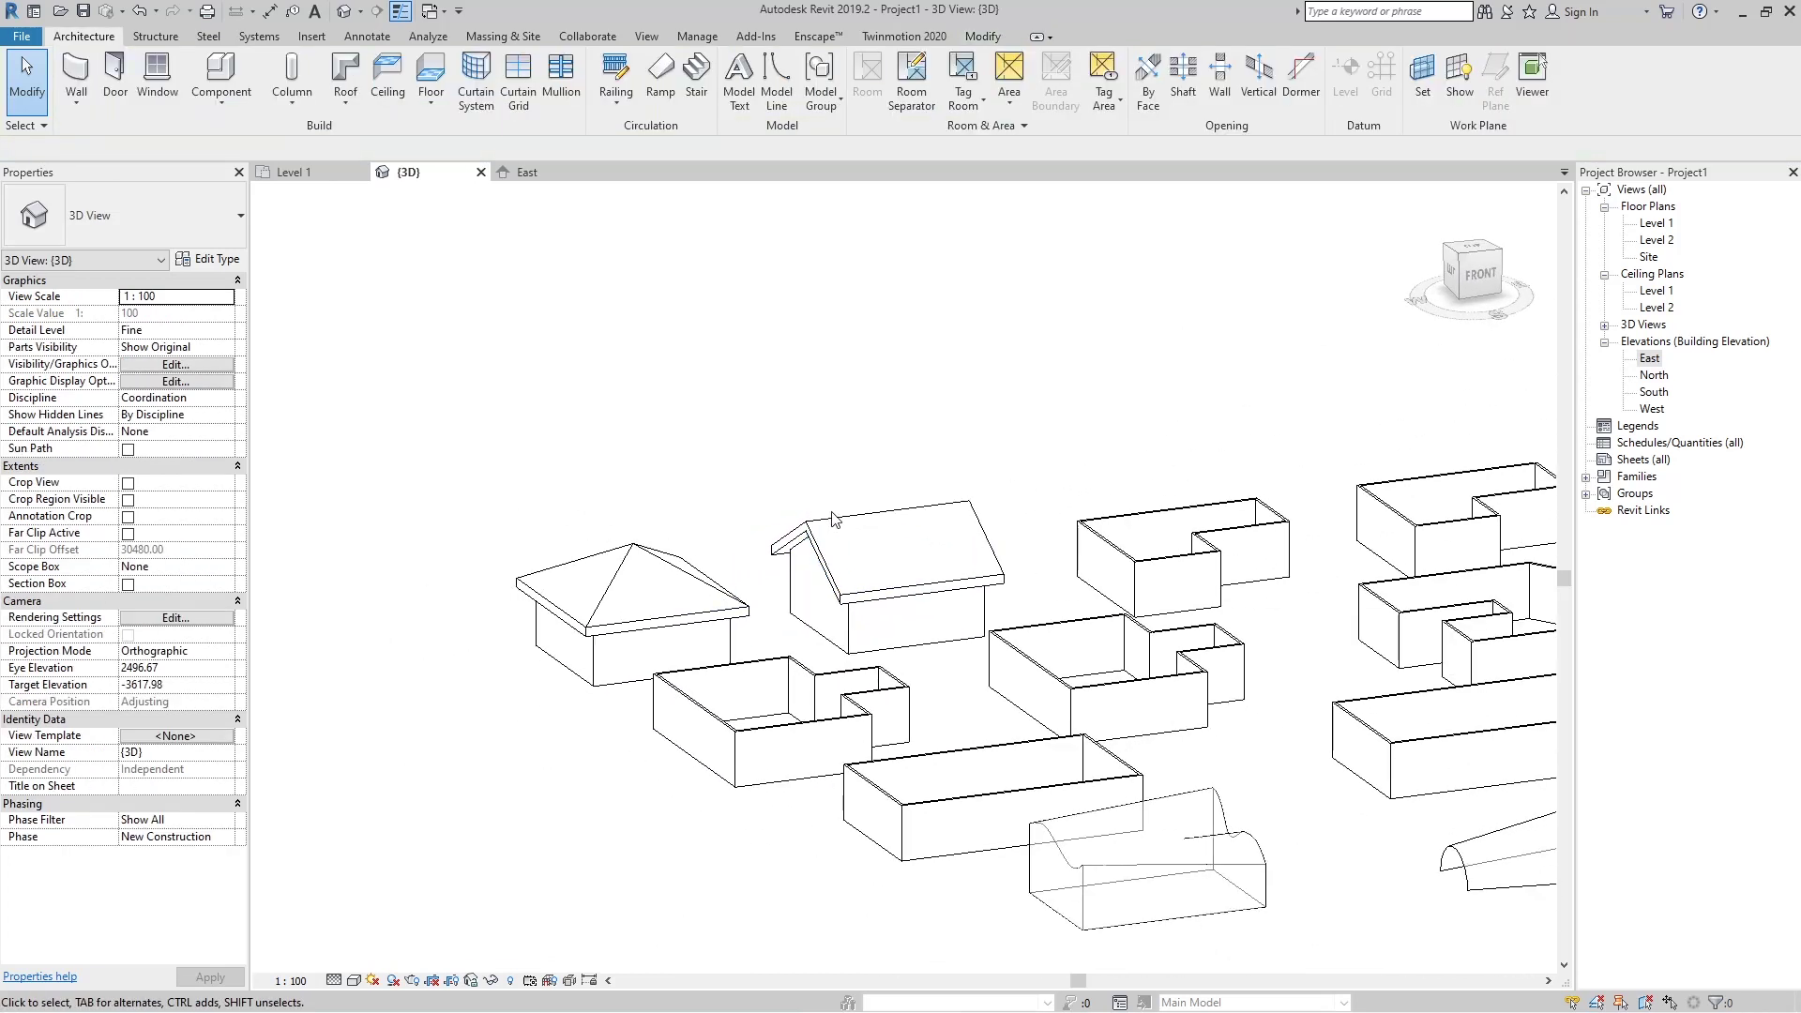
Orbit around the gable roof in 3D, then return to the Level 1 plan.
click(891, 530)
shift+middle_drag(891, 530, 1027, 752)
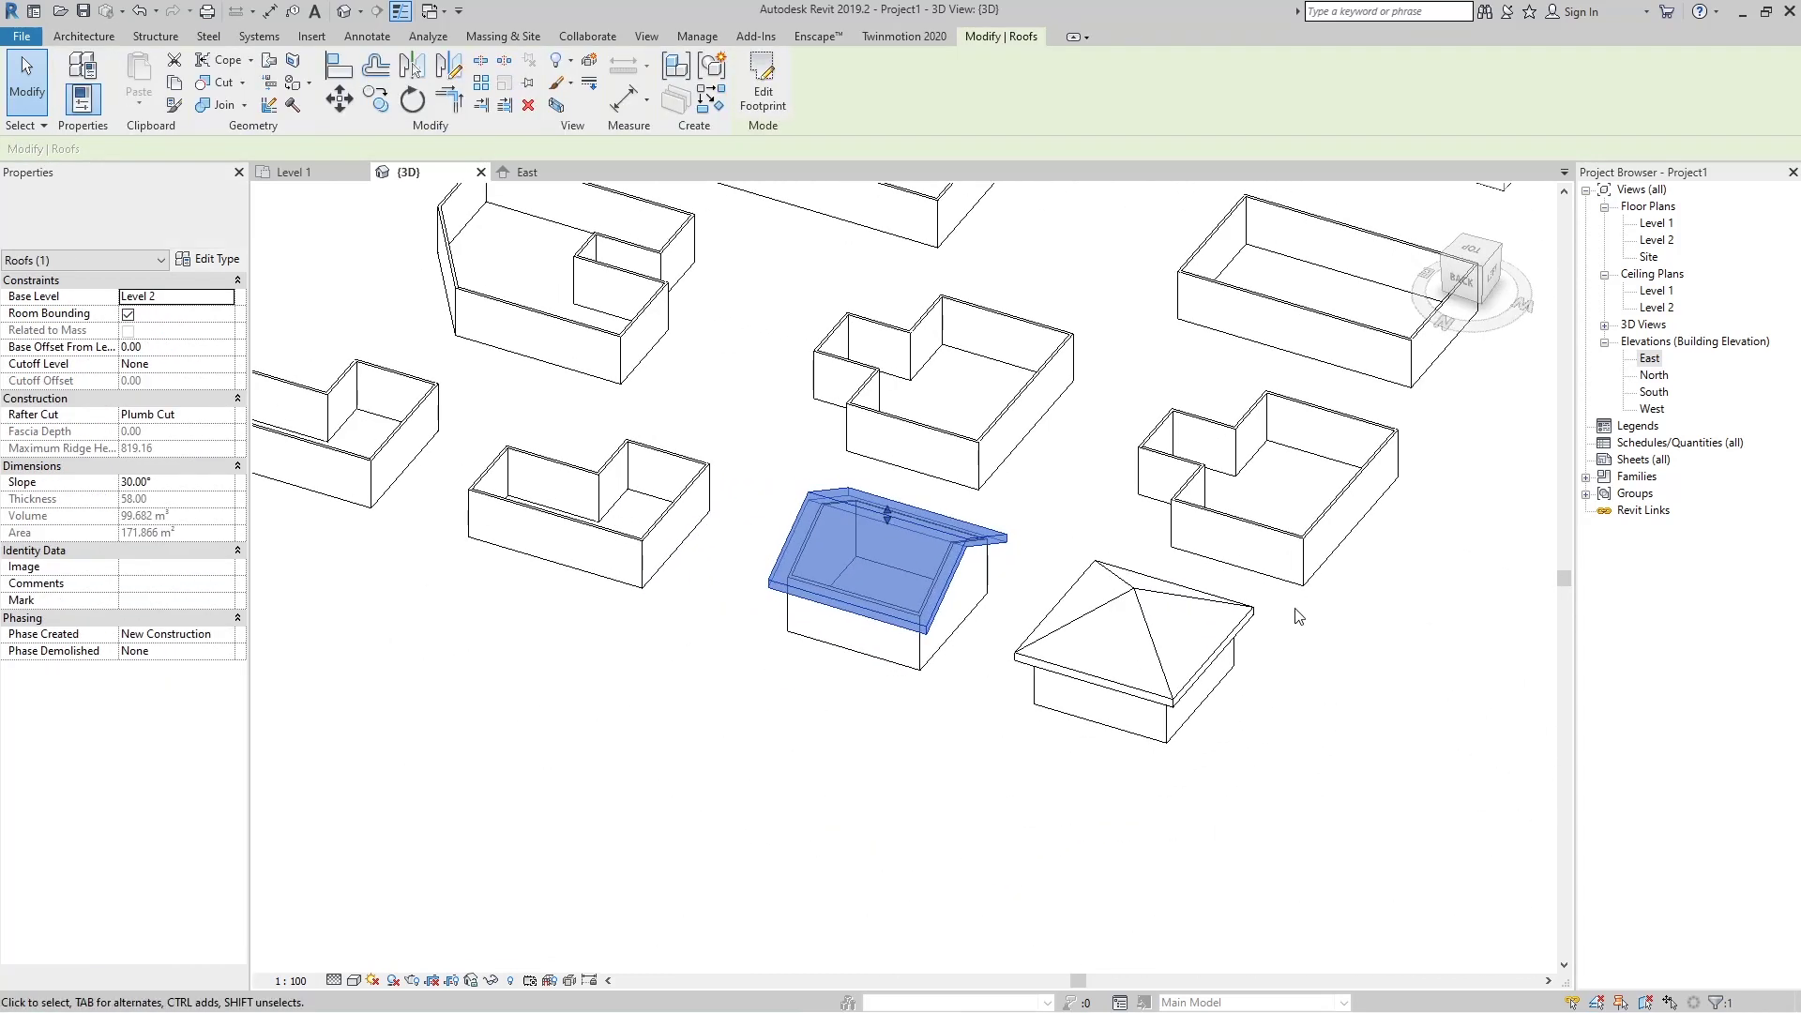
key(Escape)
shift+middle_drag(875, 634, 771, 460)
scroll(831, 474, down, 3)
scroll(908, 475, up, 5)
click(305, 182)
scroll(1004, 610, down, 2)
scroll(1114, 522, up, 4)
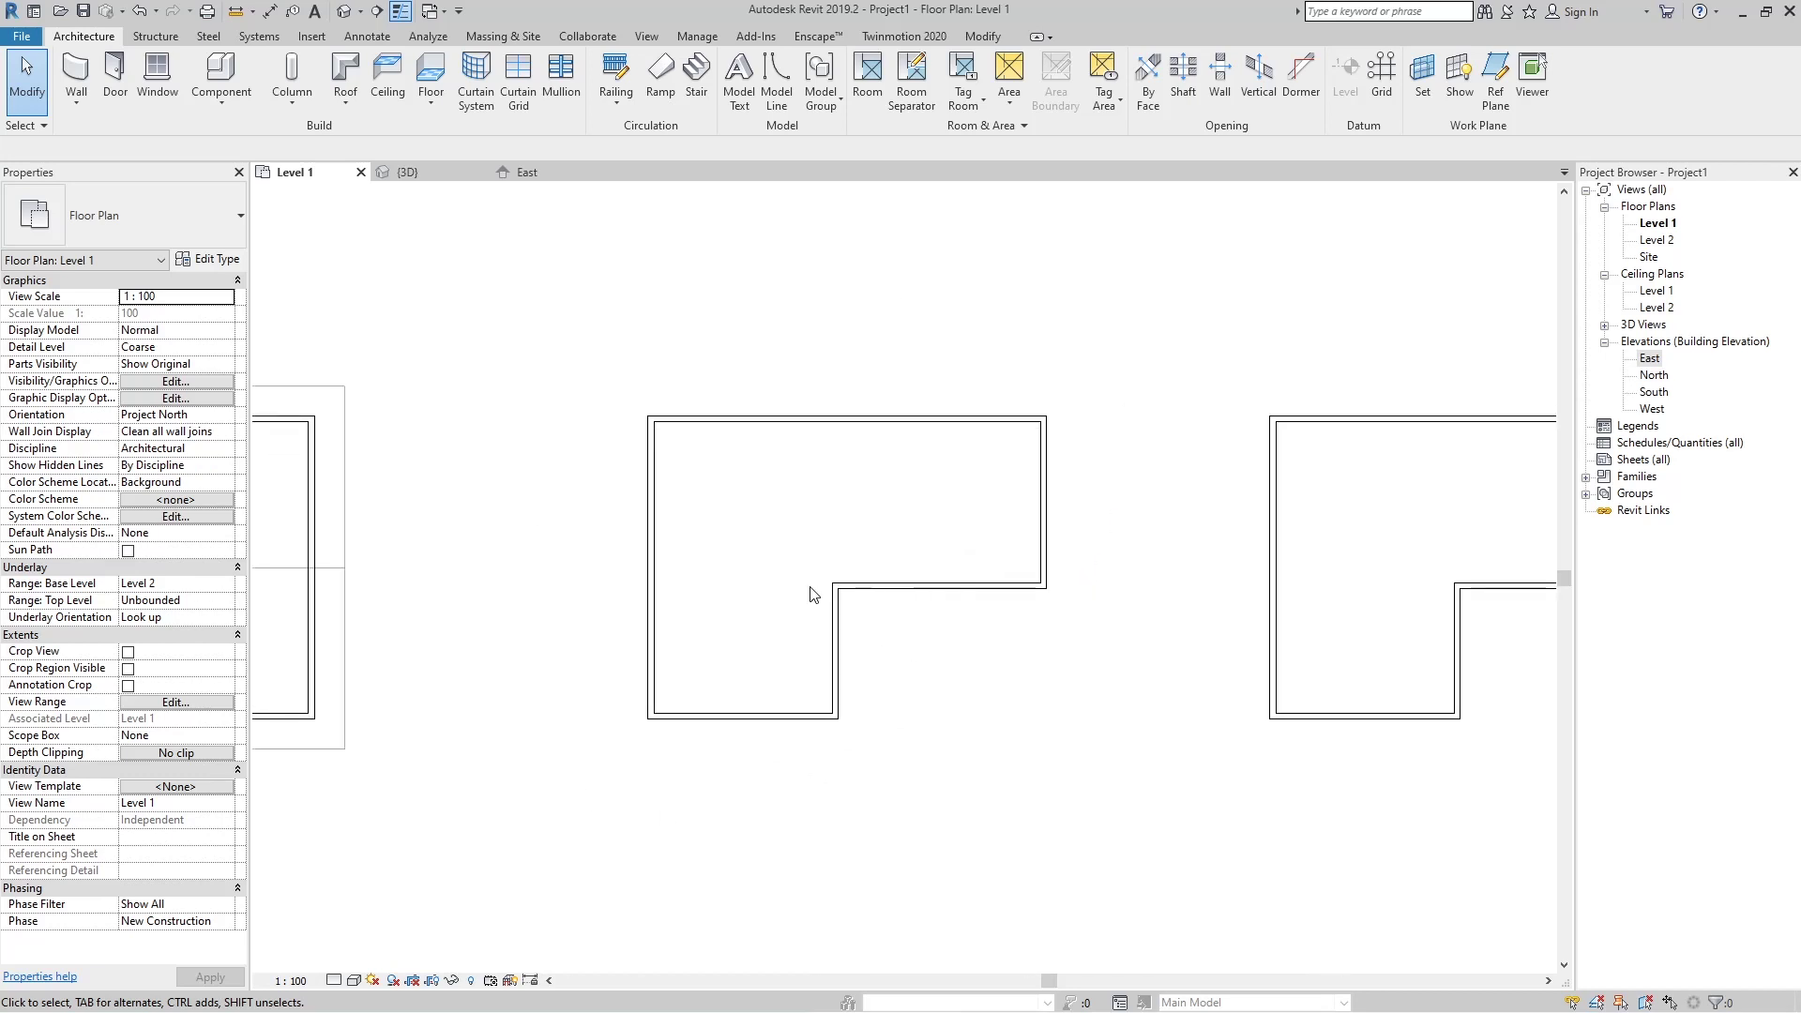
Start a Level 2 footprint roof using the Line tool with a 100 offset.
click(345, 99)
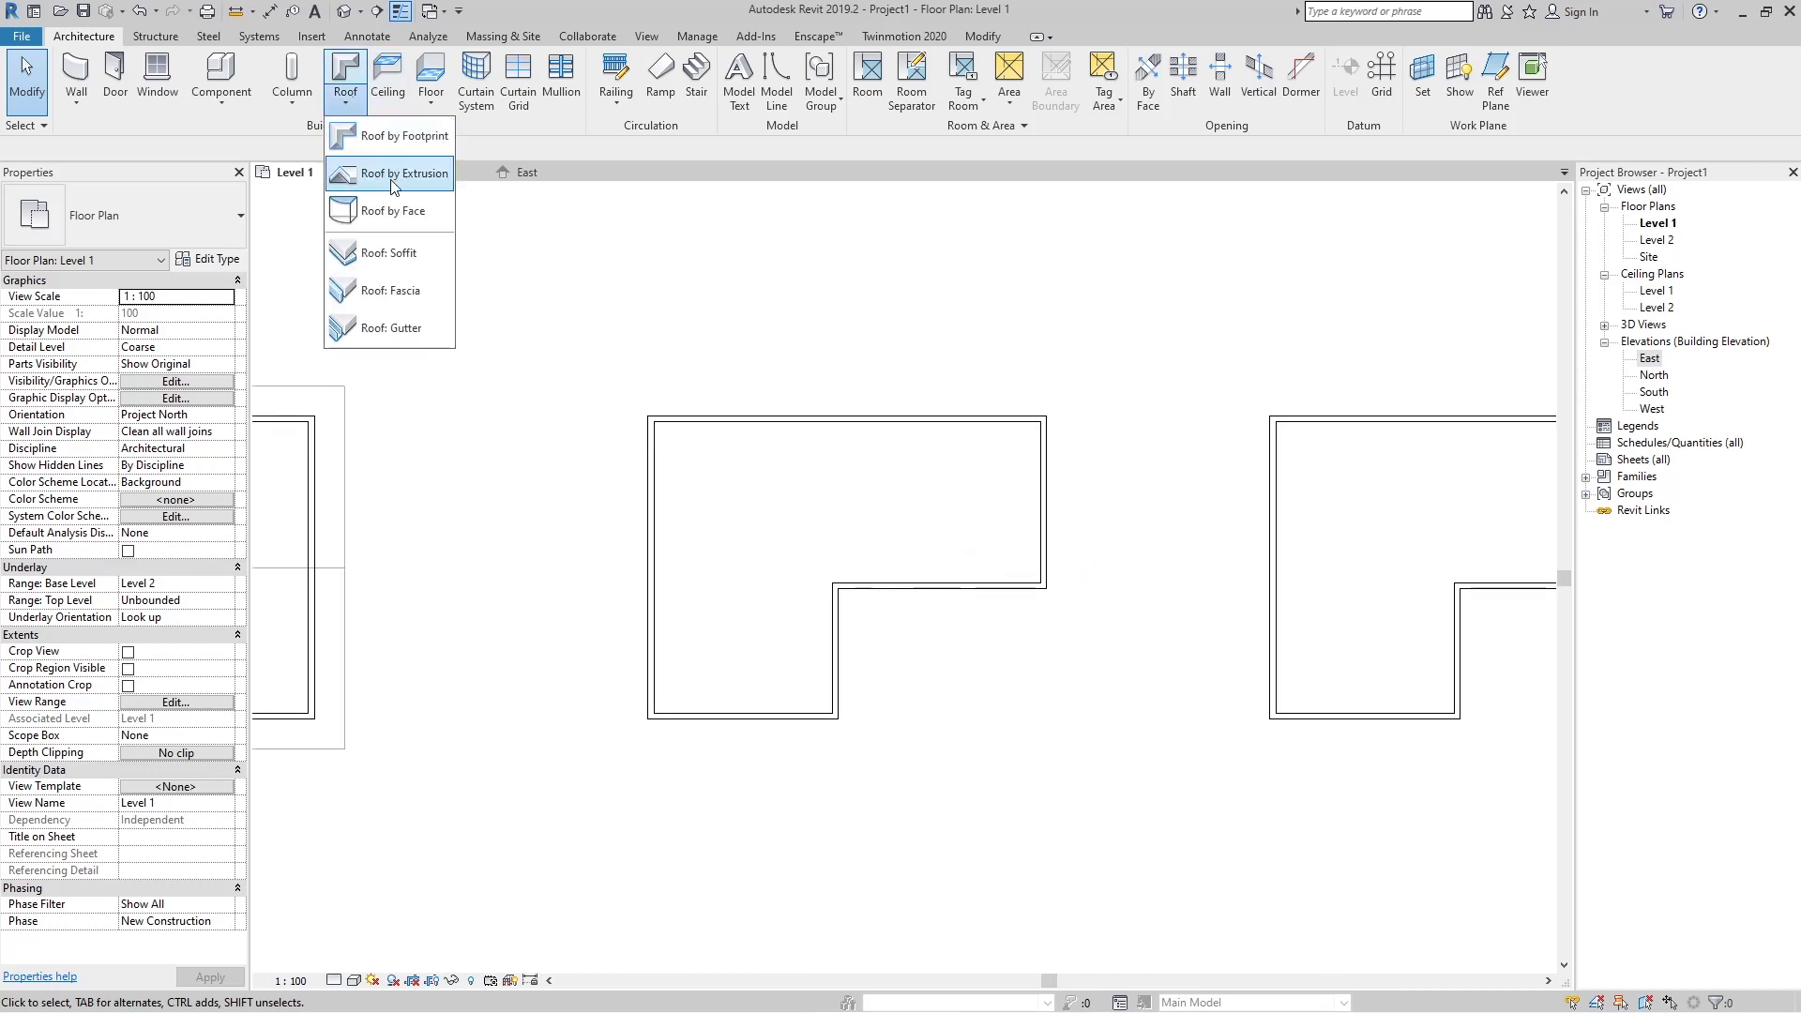
click(375, 143)
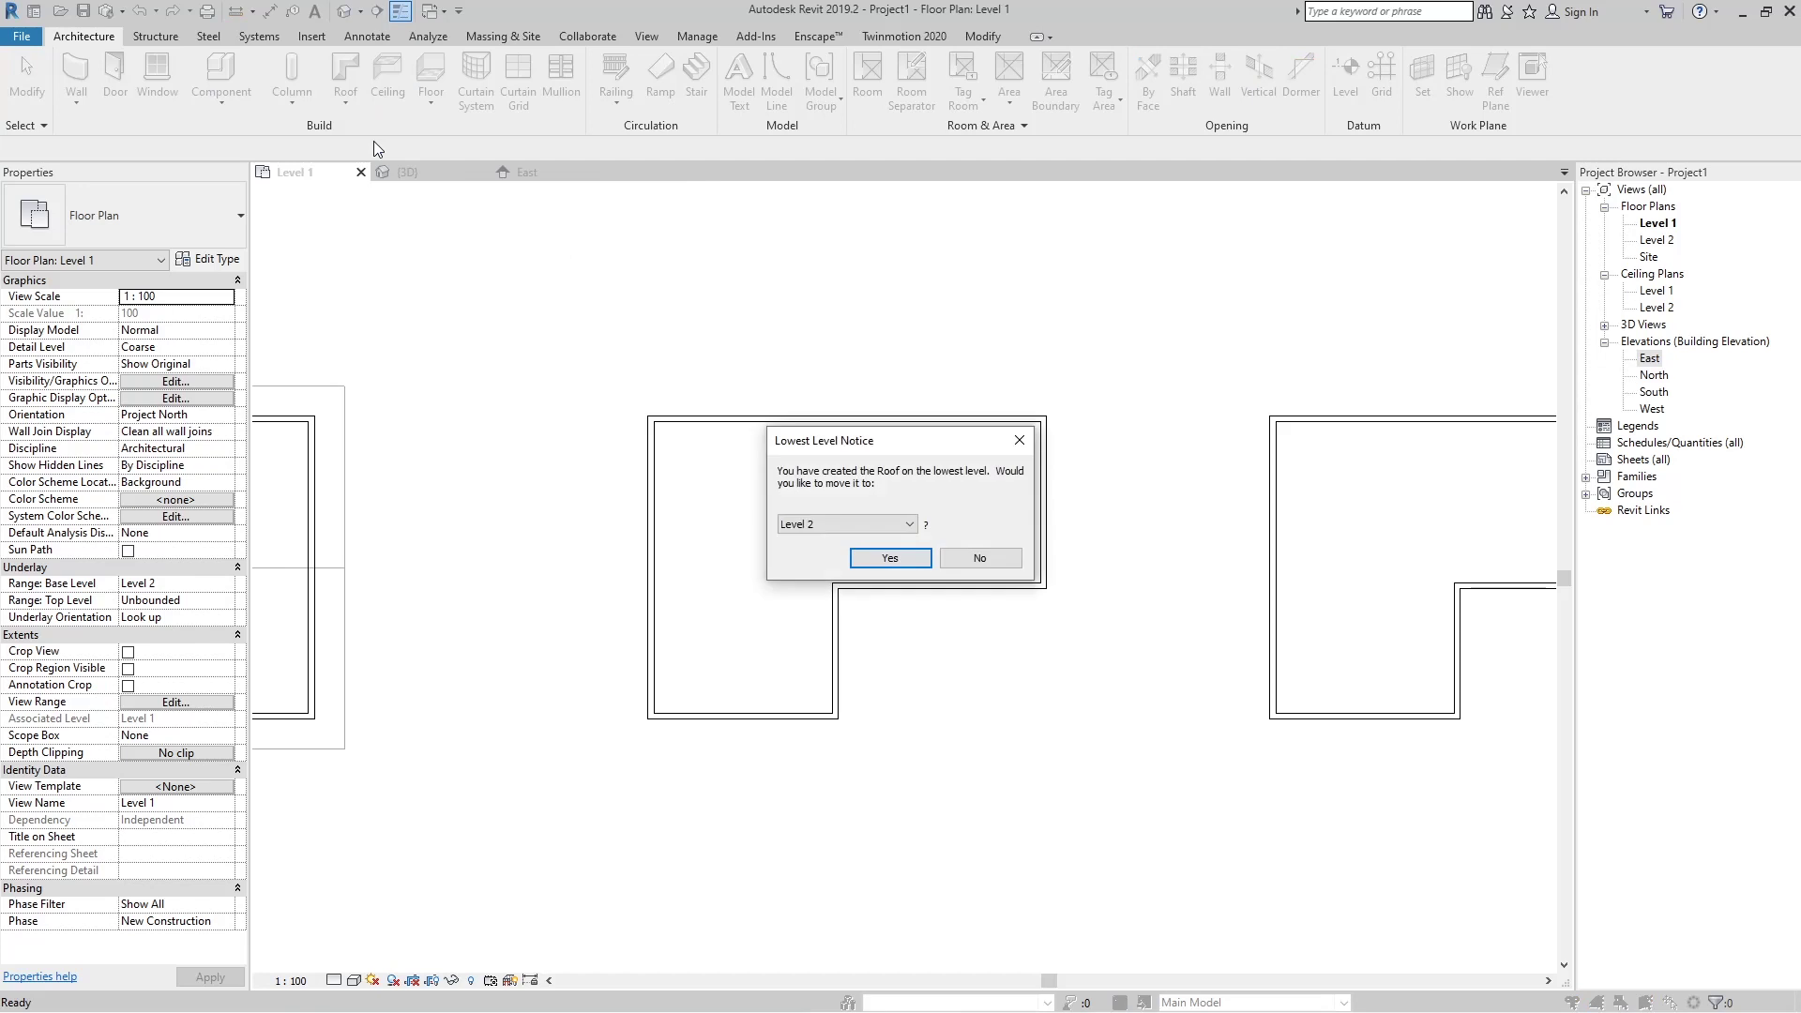
click(879, 558)
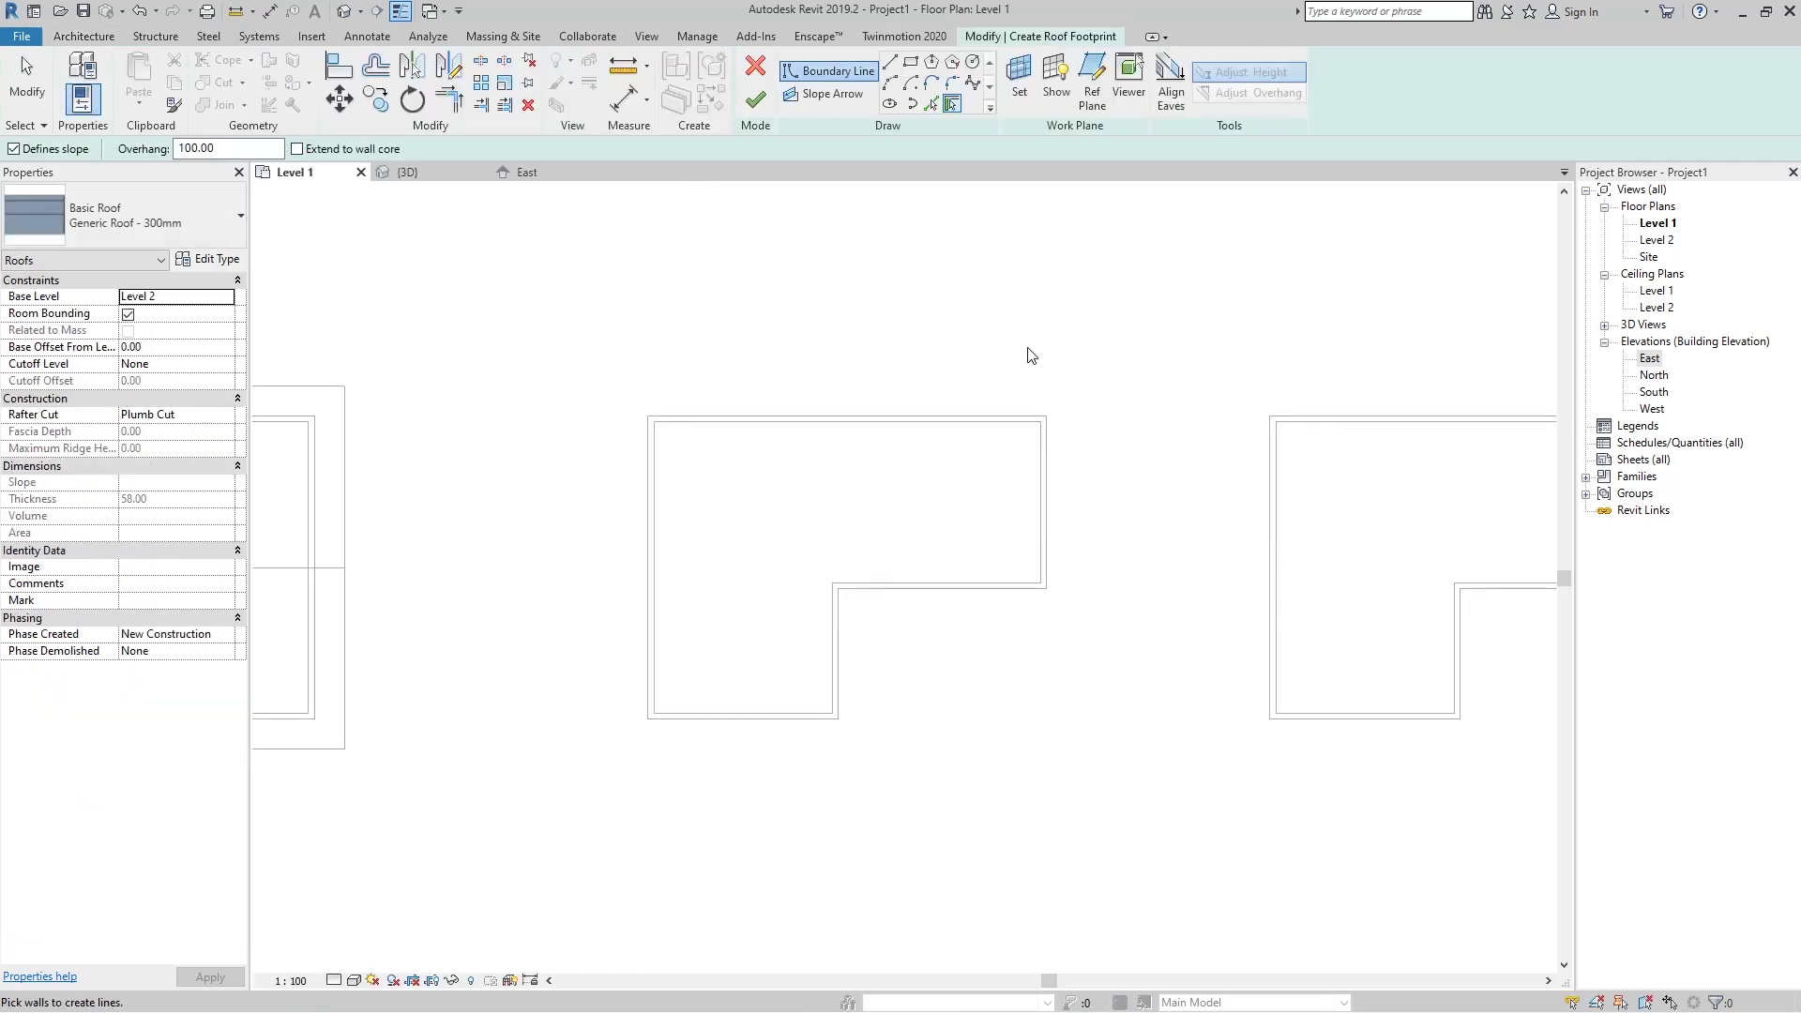
click(892, 68)
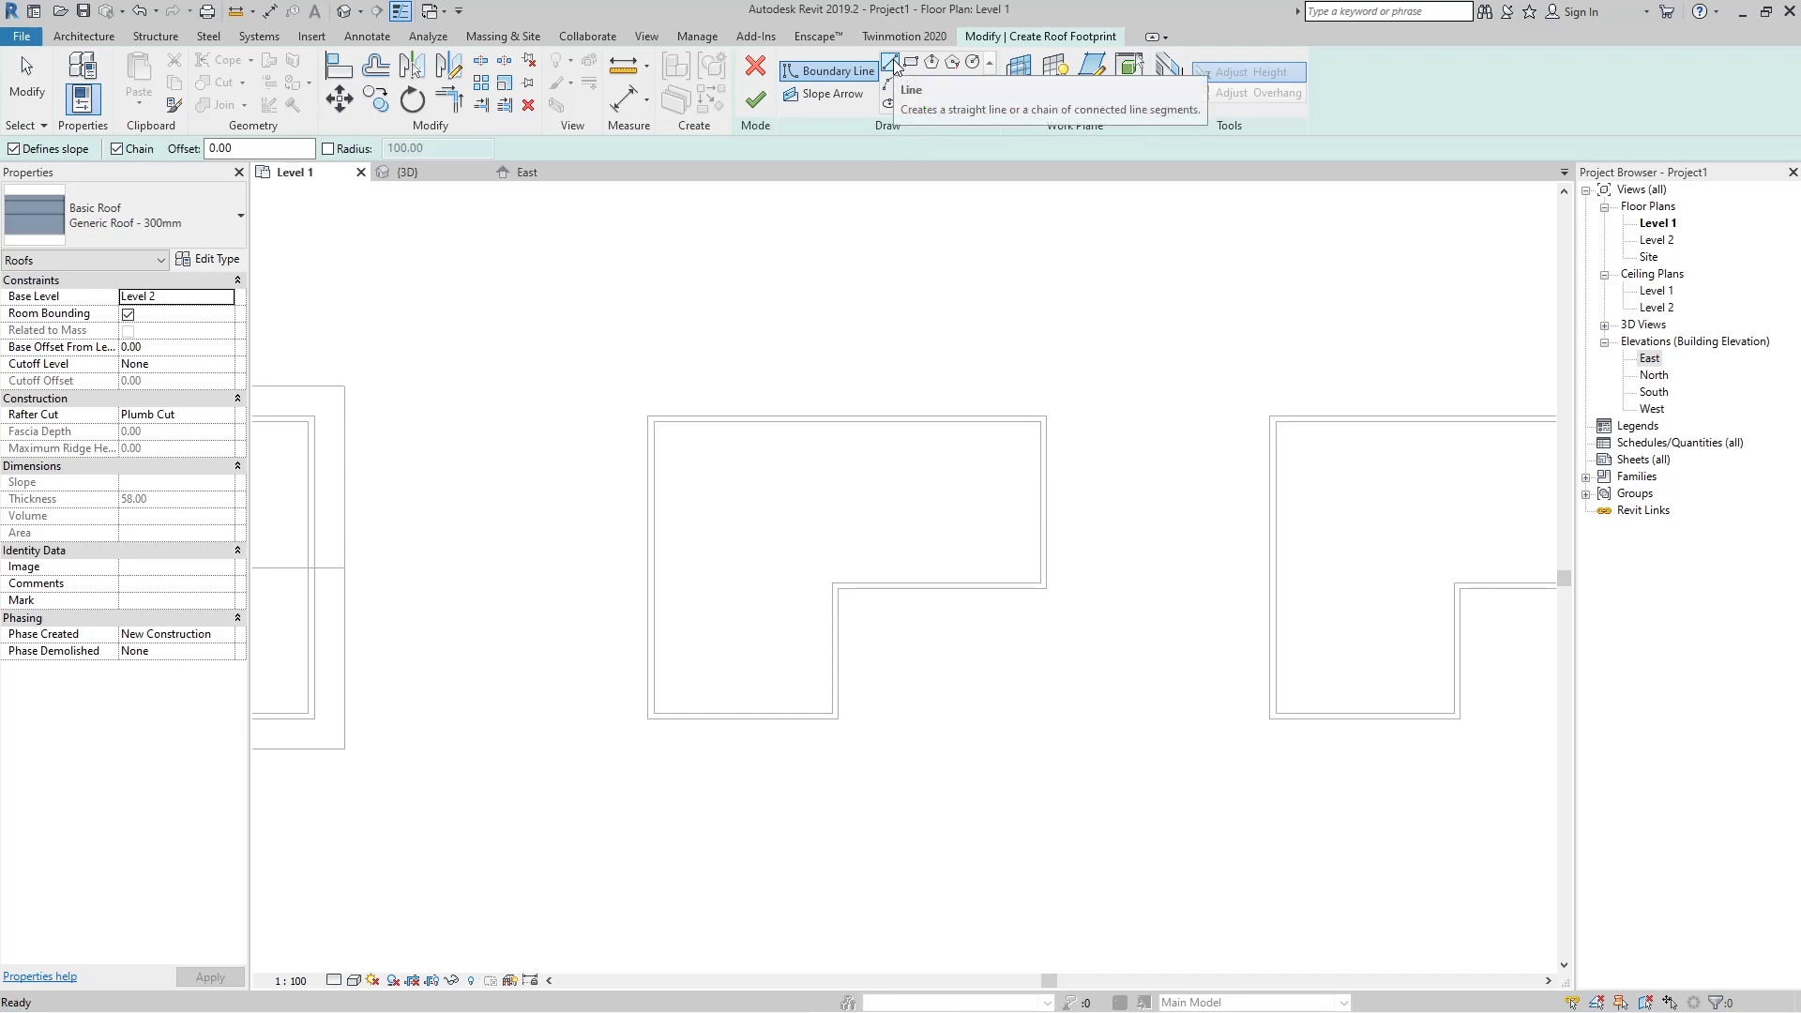
drag(247, 148, 195, 152)
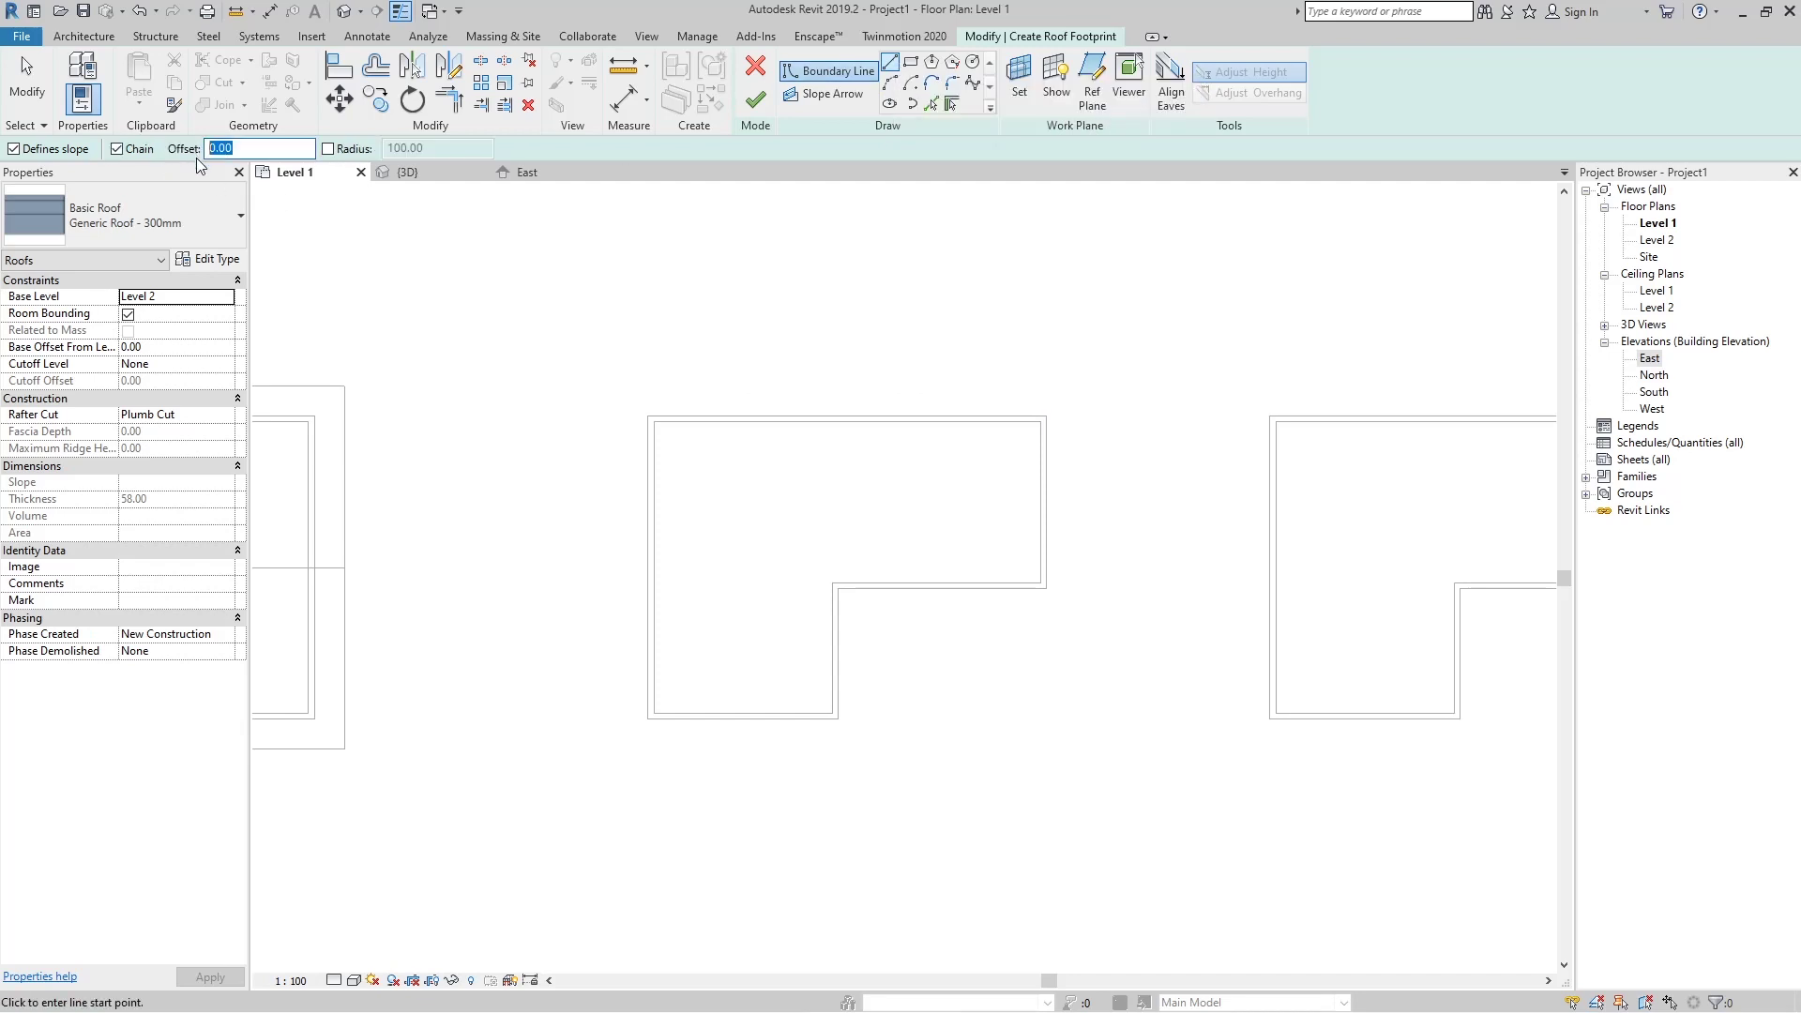
text(10)
Trace the L-shaped wall corners into a closed six-edge roof boundary.
click(1048, 415)
click(1048, 587)
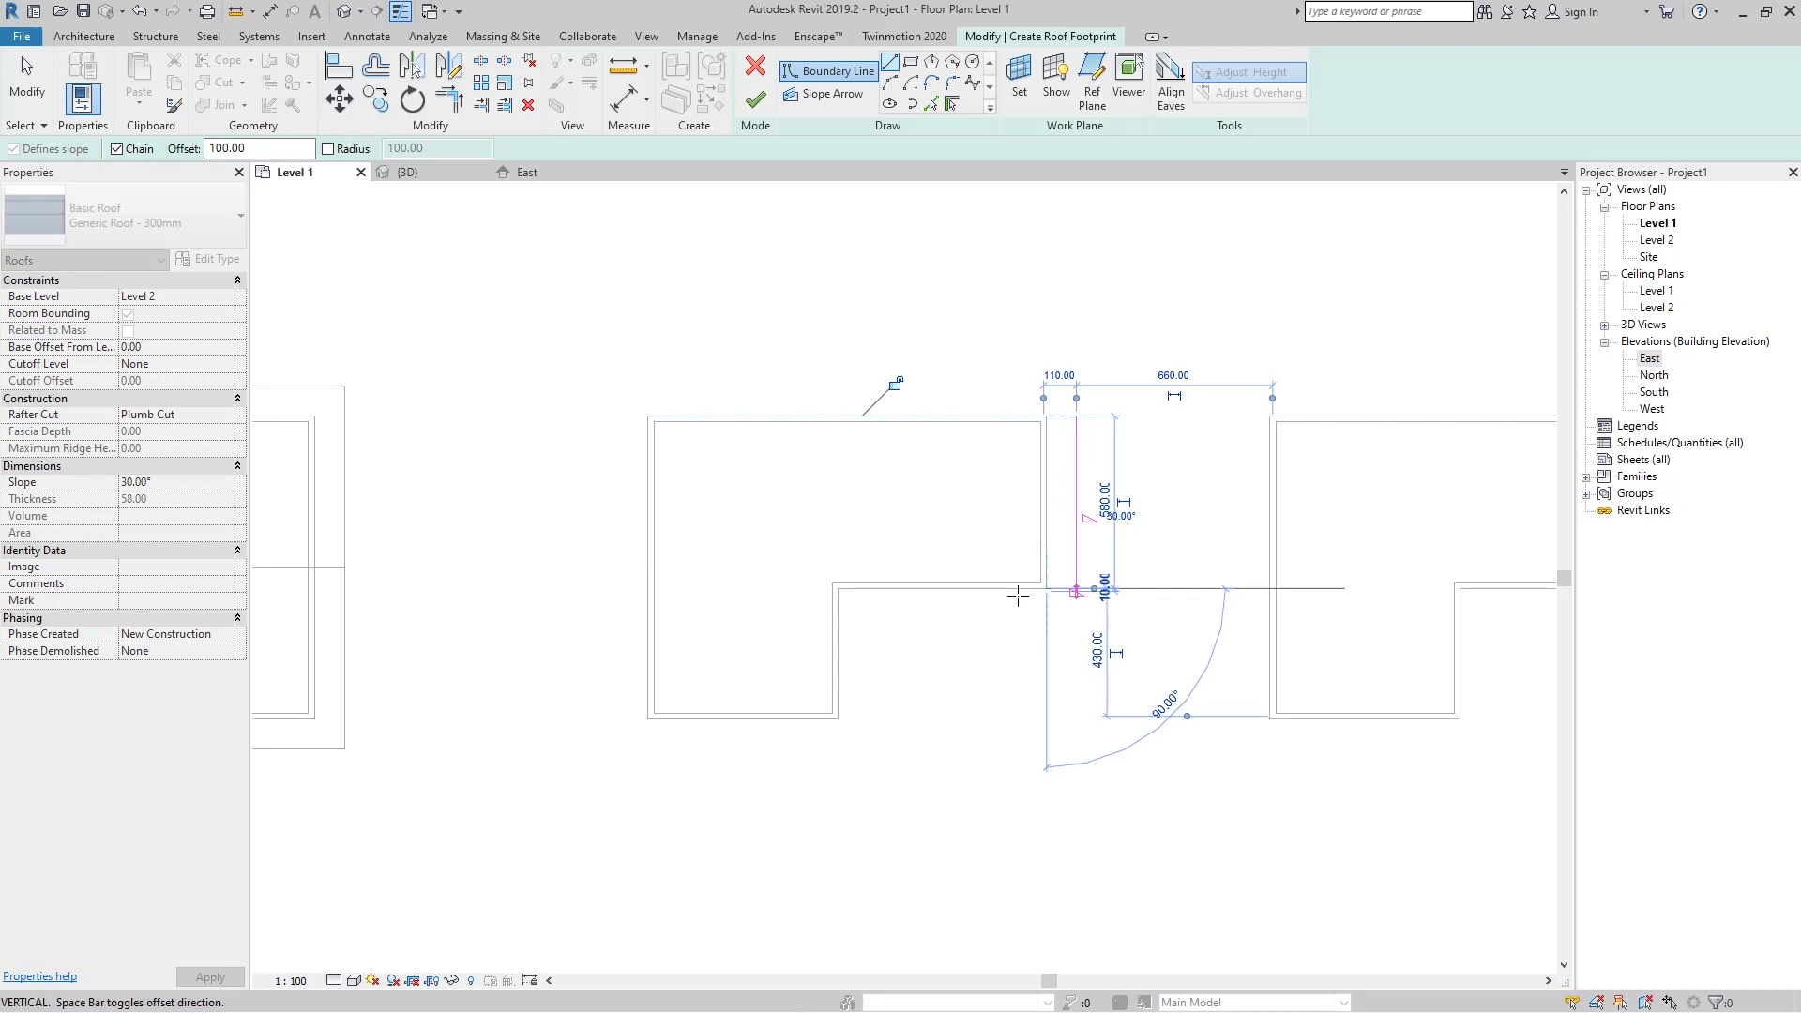
click(838, 588)
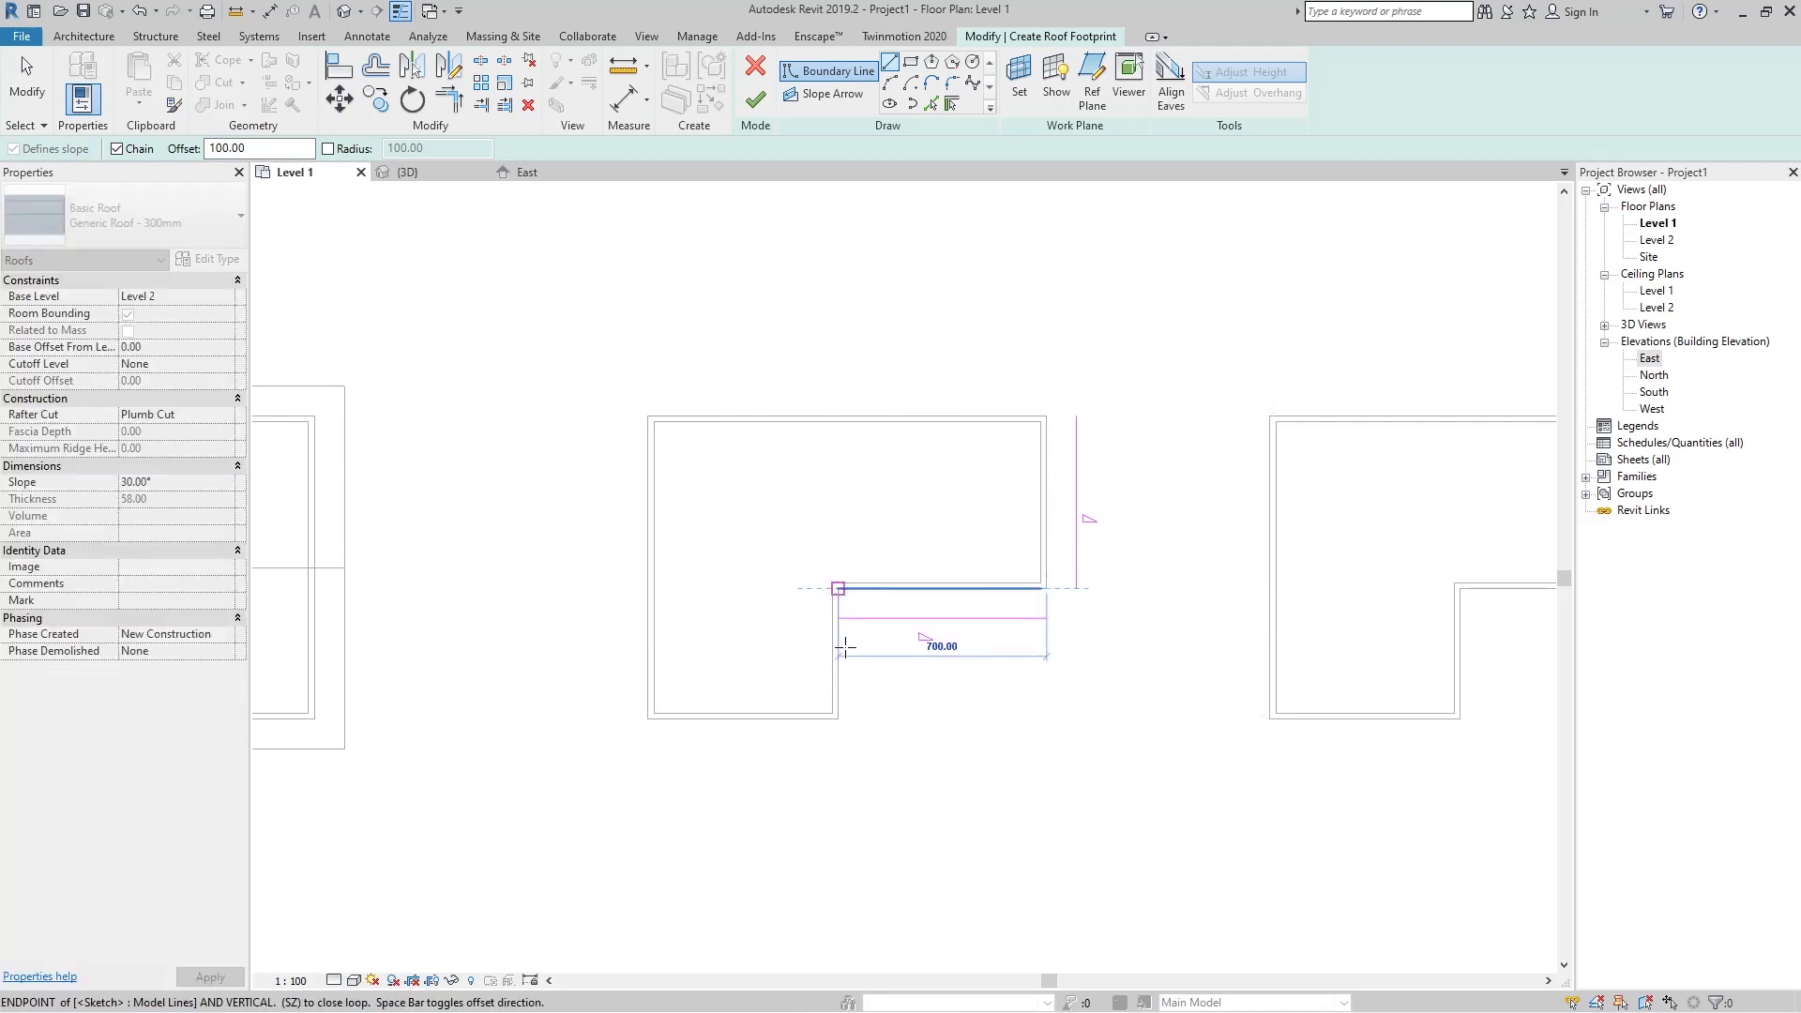
click(835, 718)
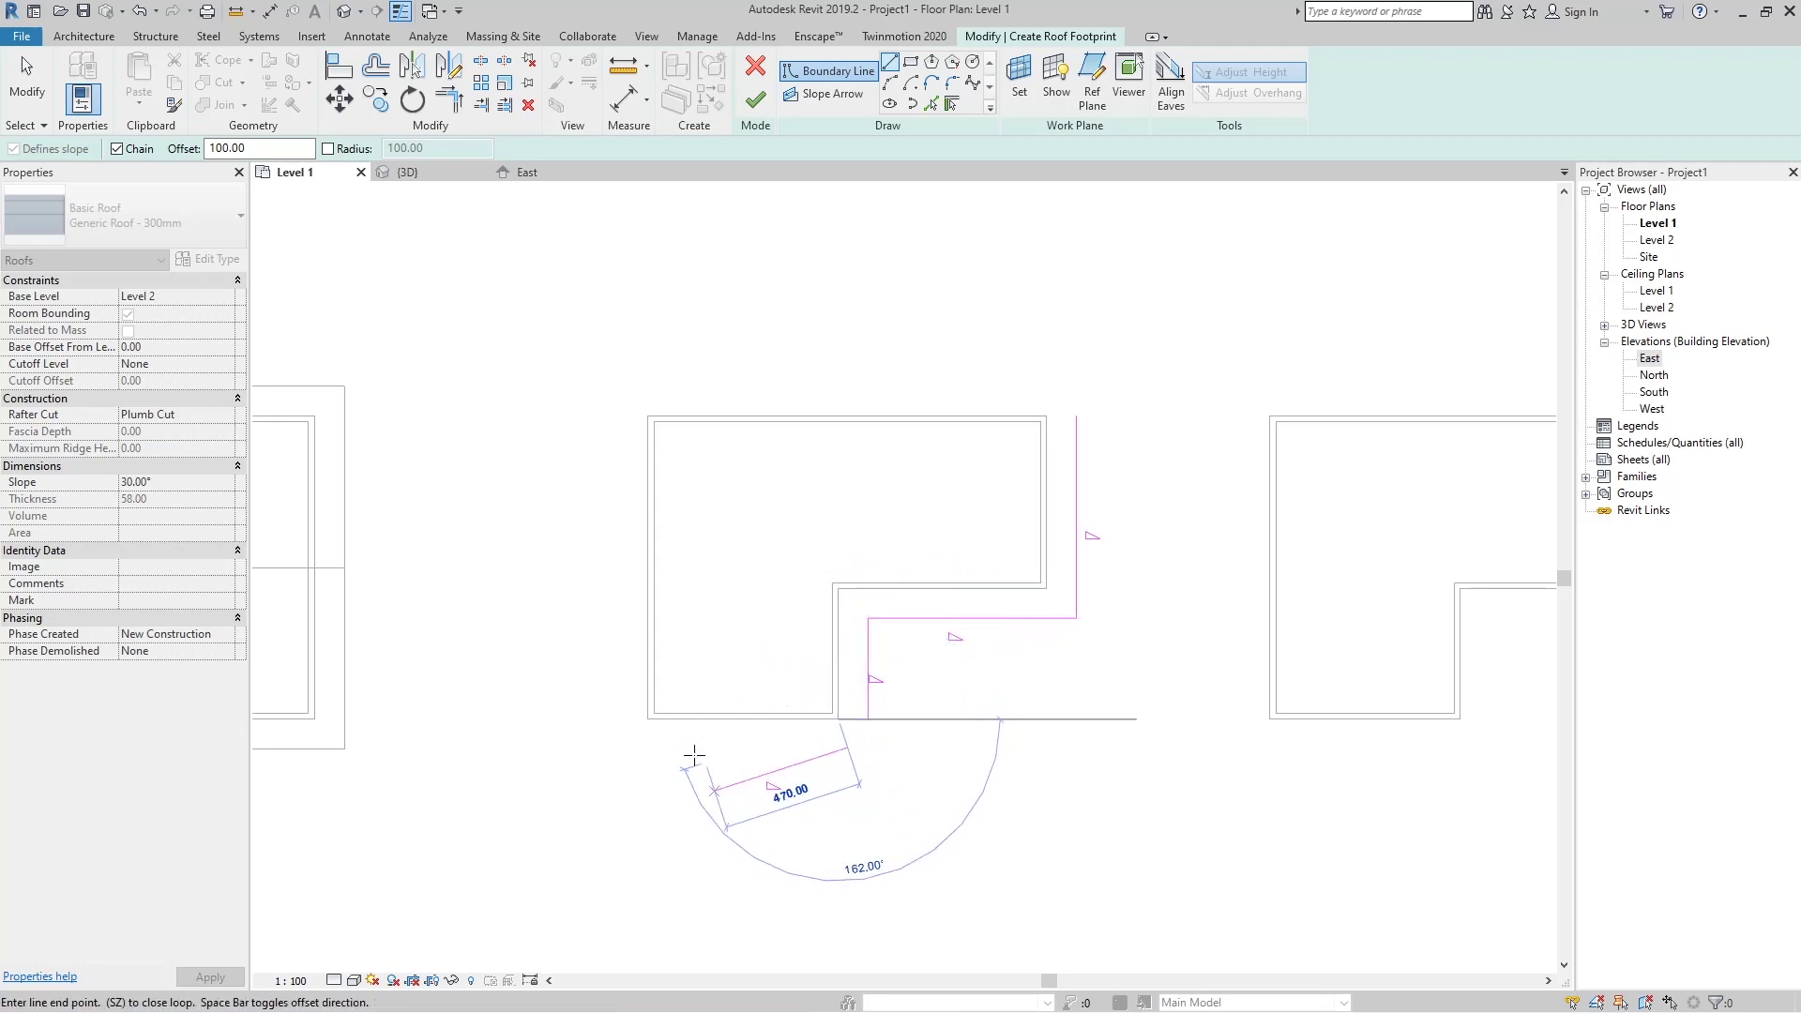
click(646, 718)
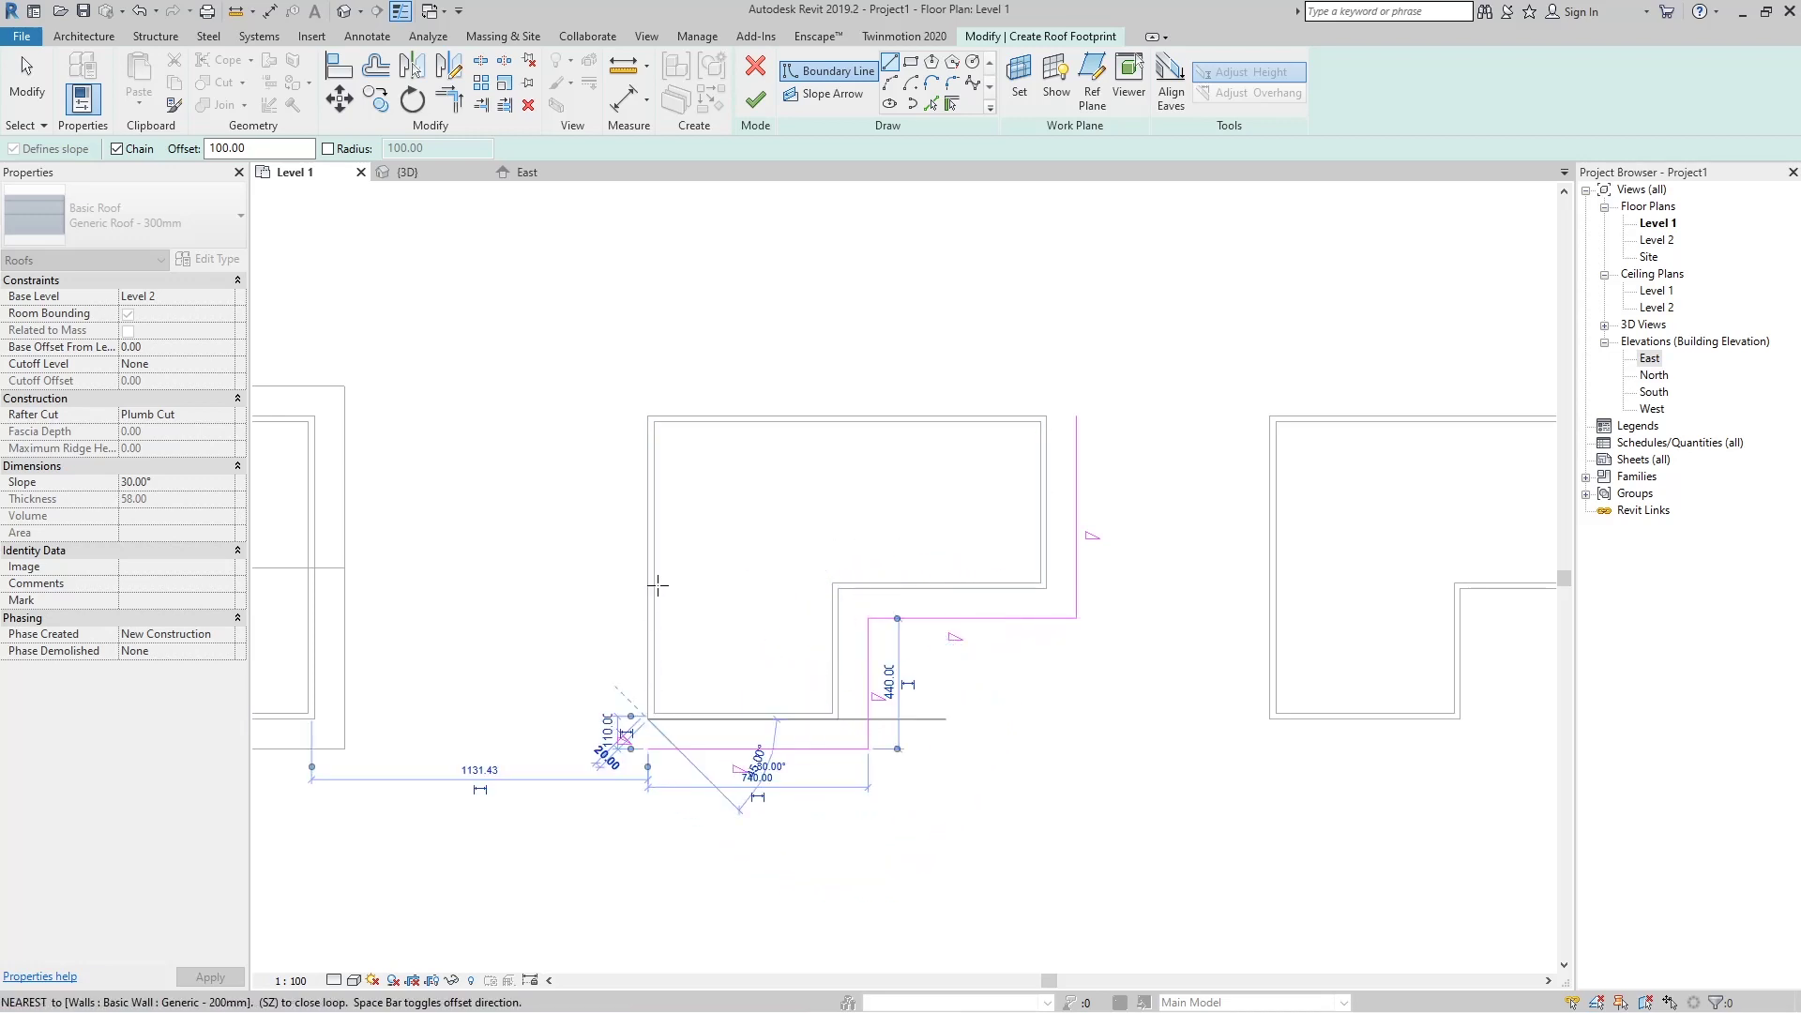
click(647, 417)
click(1046, 417)
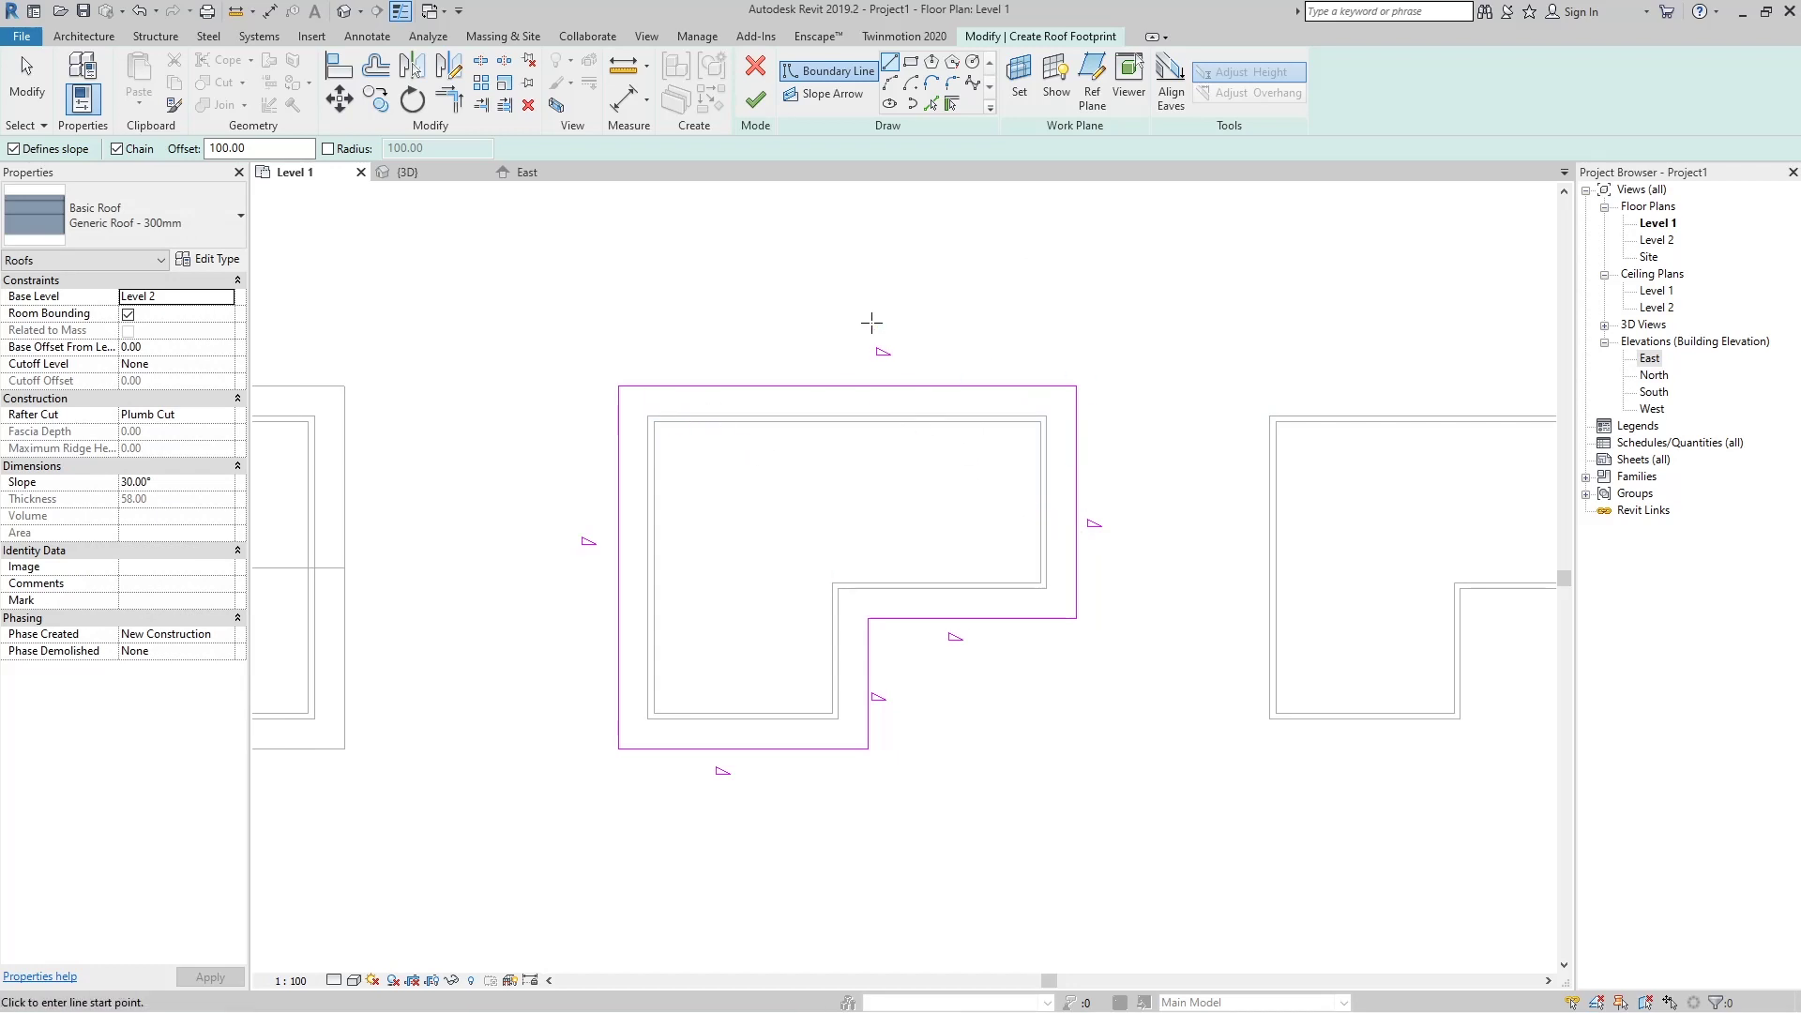
key(Escape)
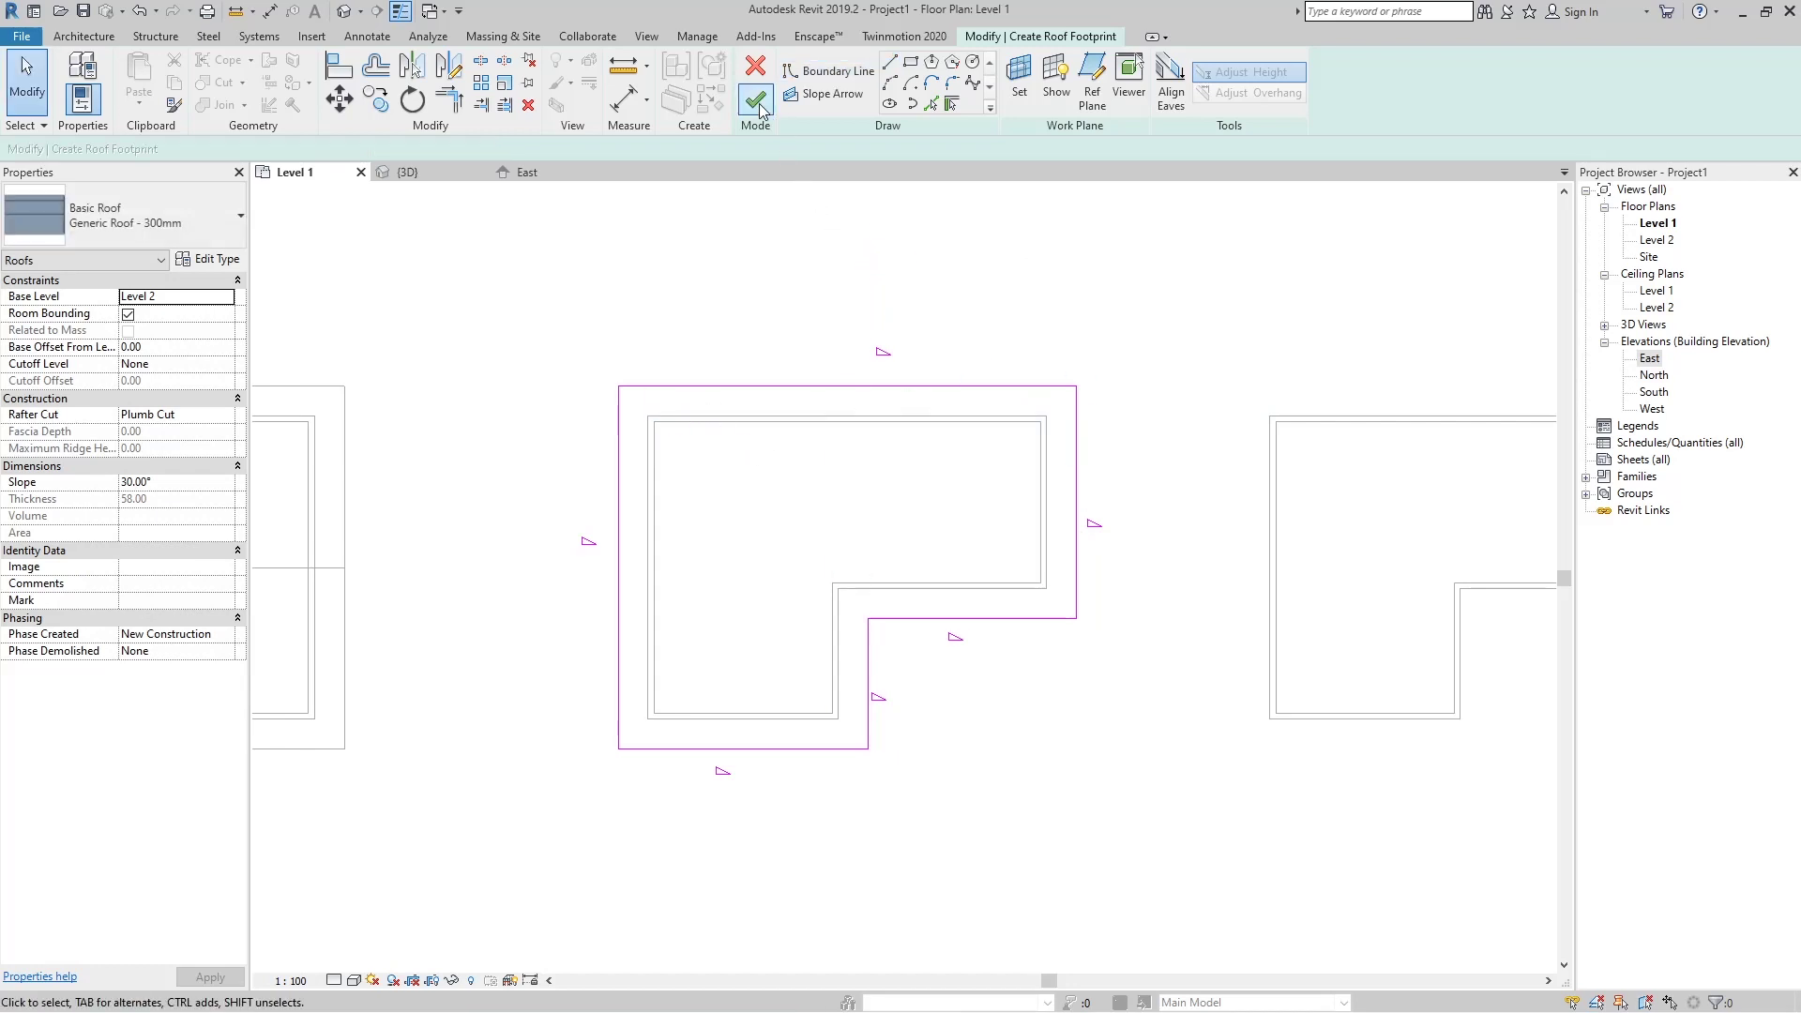
Finish the L-shaped 30° hipped roof, orbit it in 3D, then close the 3D view.
click(760, 108)
scroll(828, 445, down, 2)
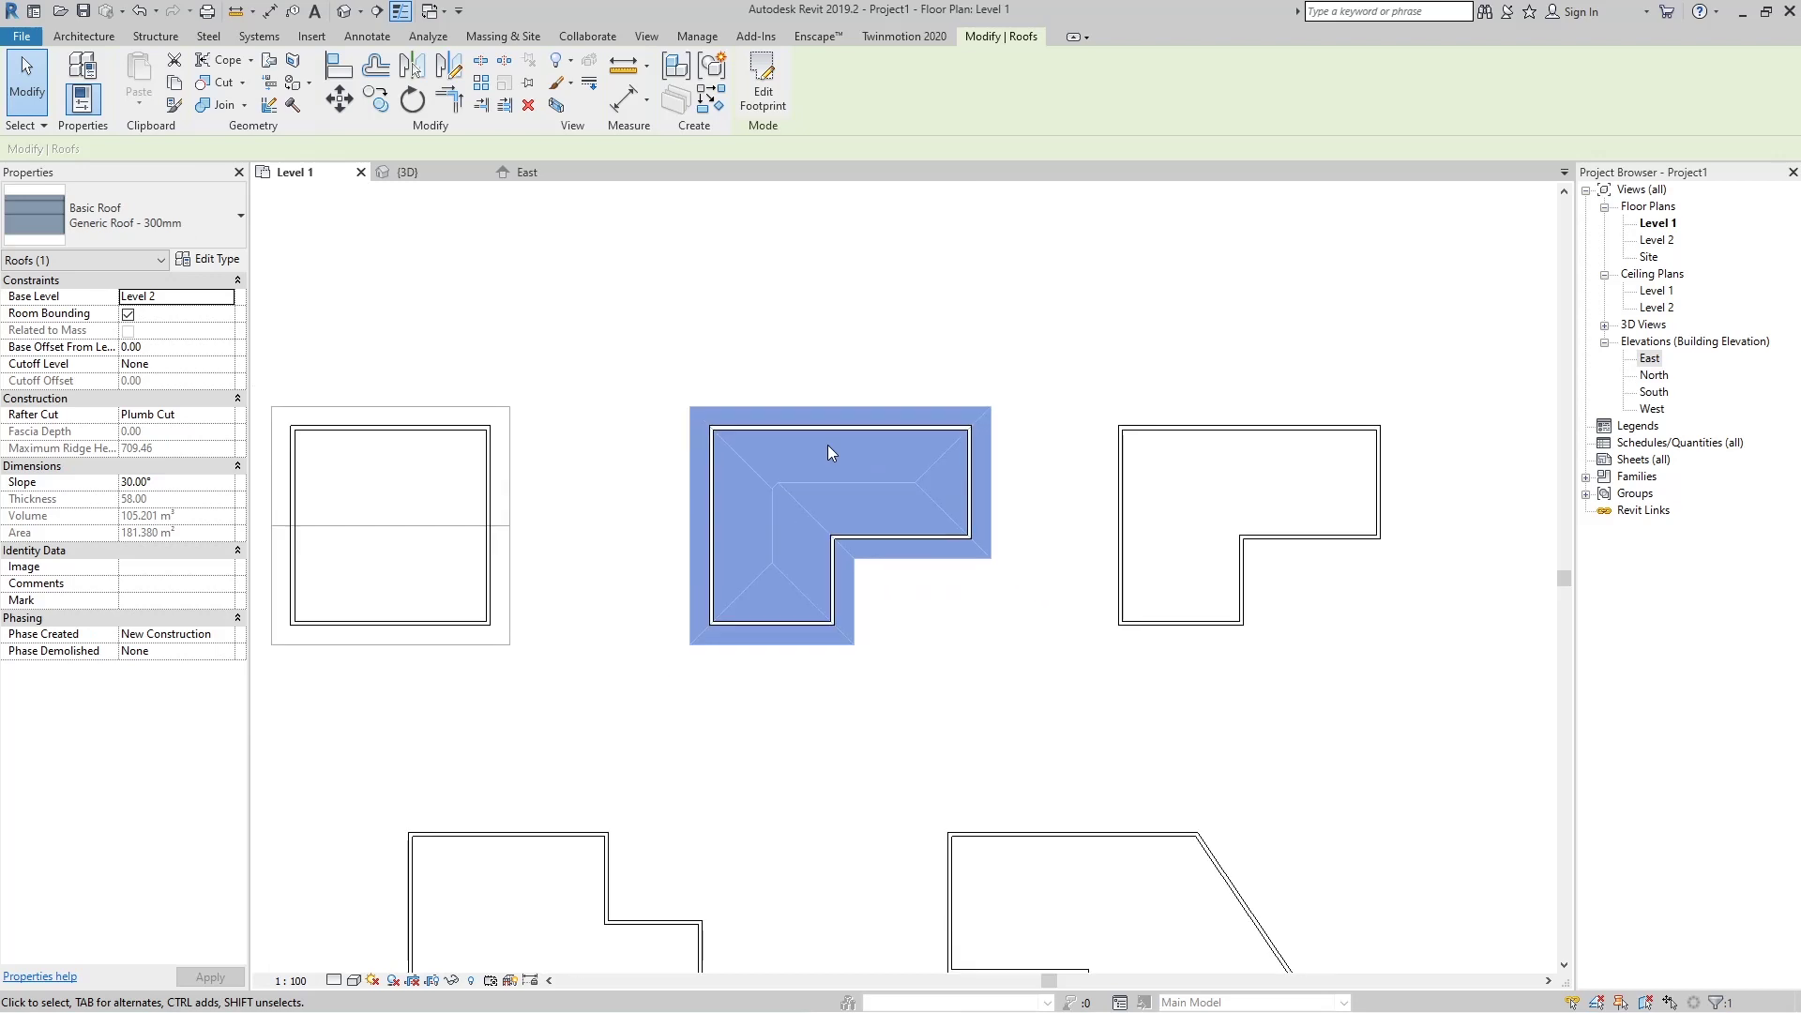
click(447, 175)
key(Escape)
shift+middle_drag(1031, 502, 1001, 682)
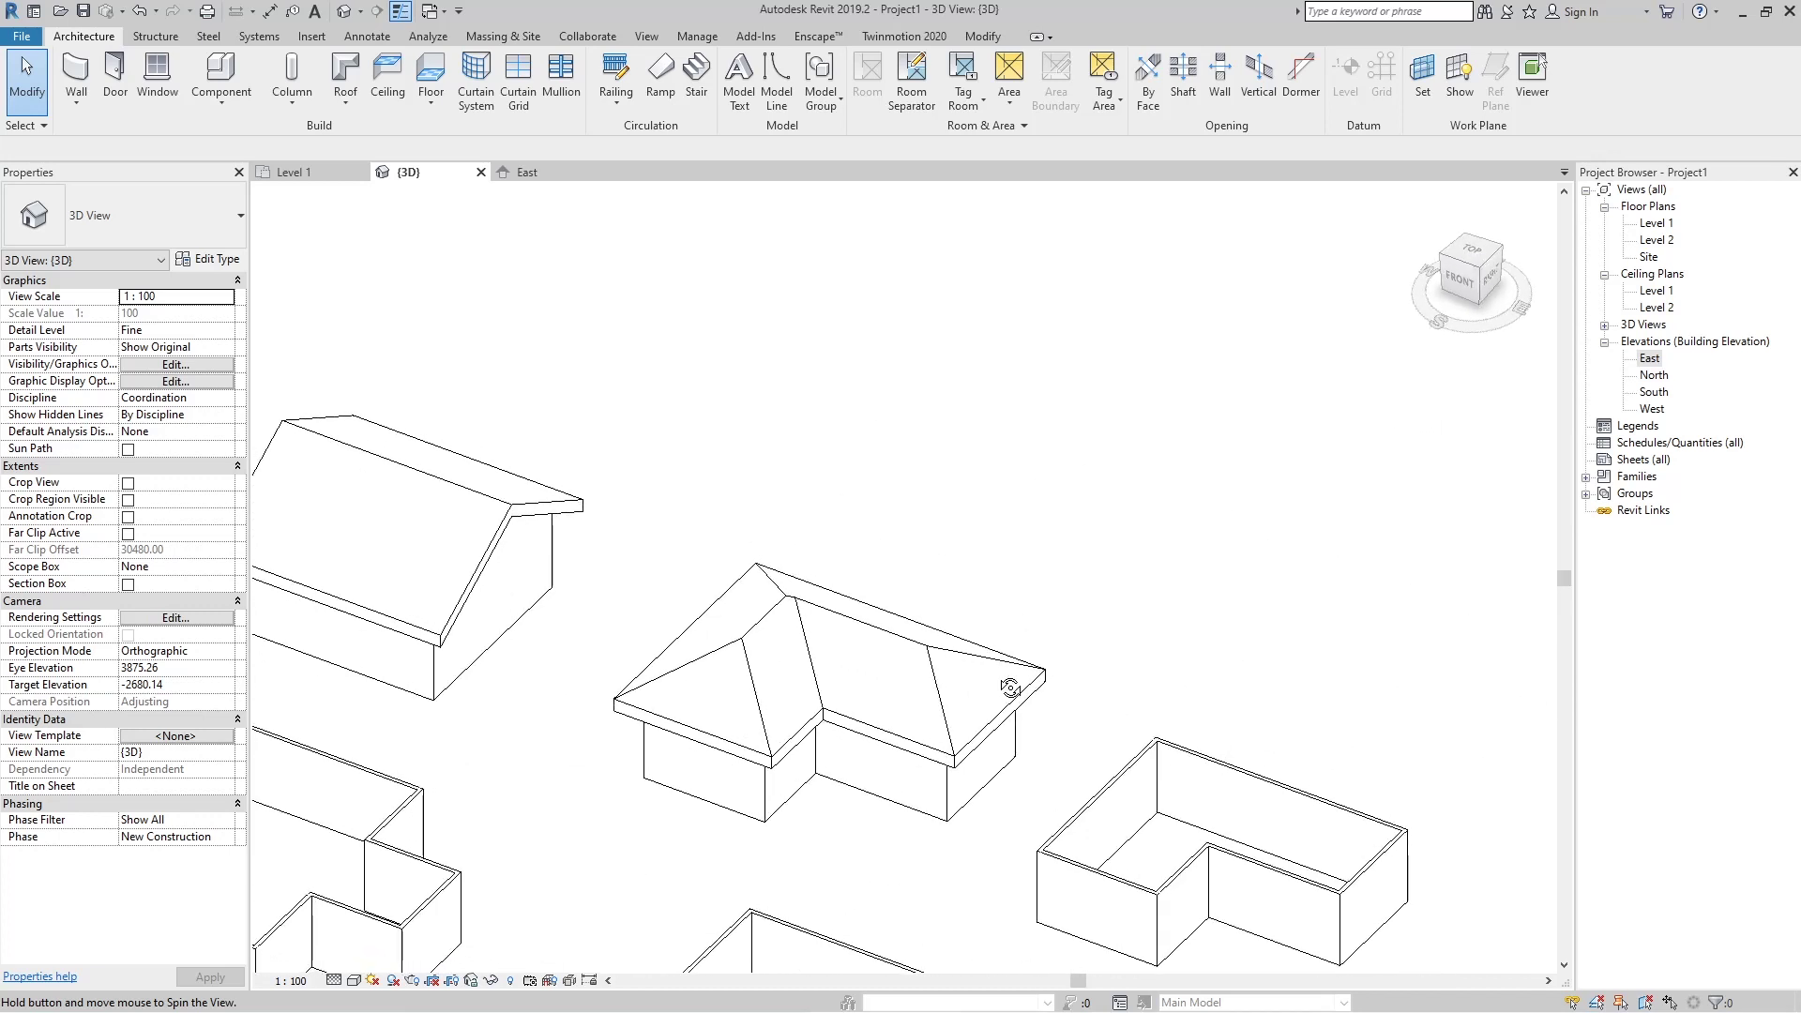
scroll(956, 628, down, 2)
scroll(824, 522, up, 1)
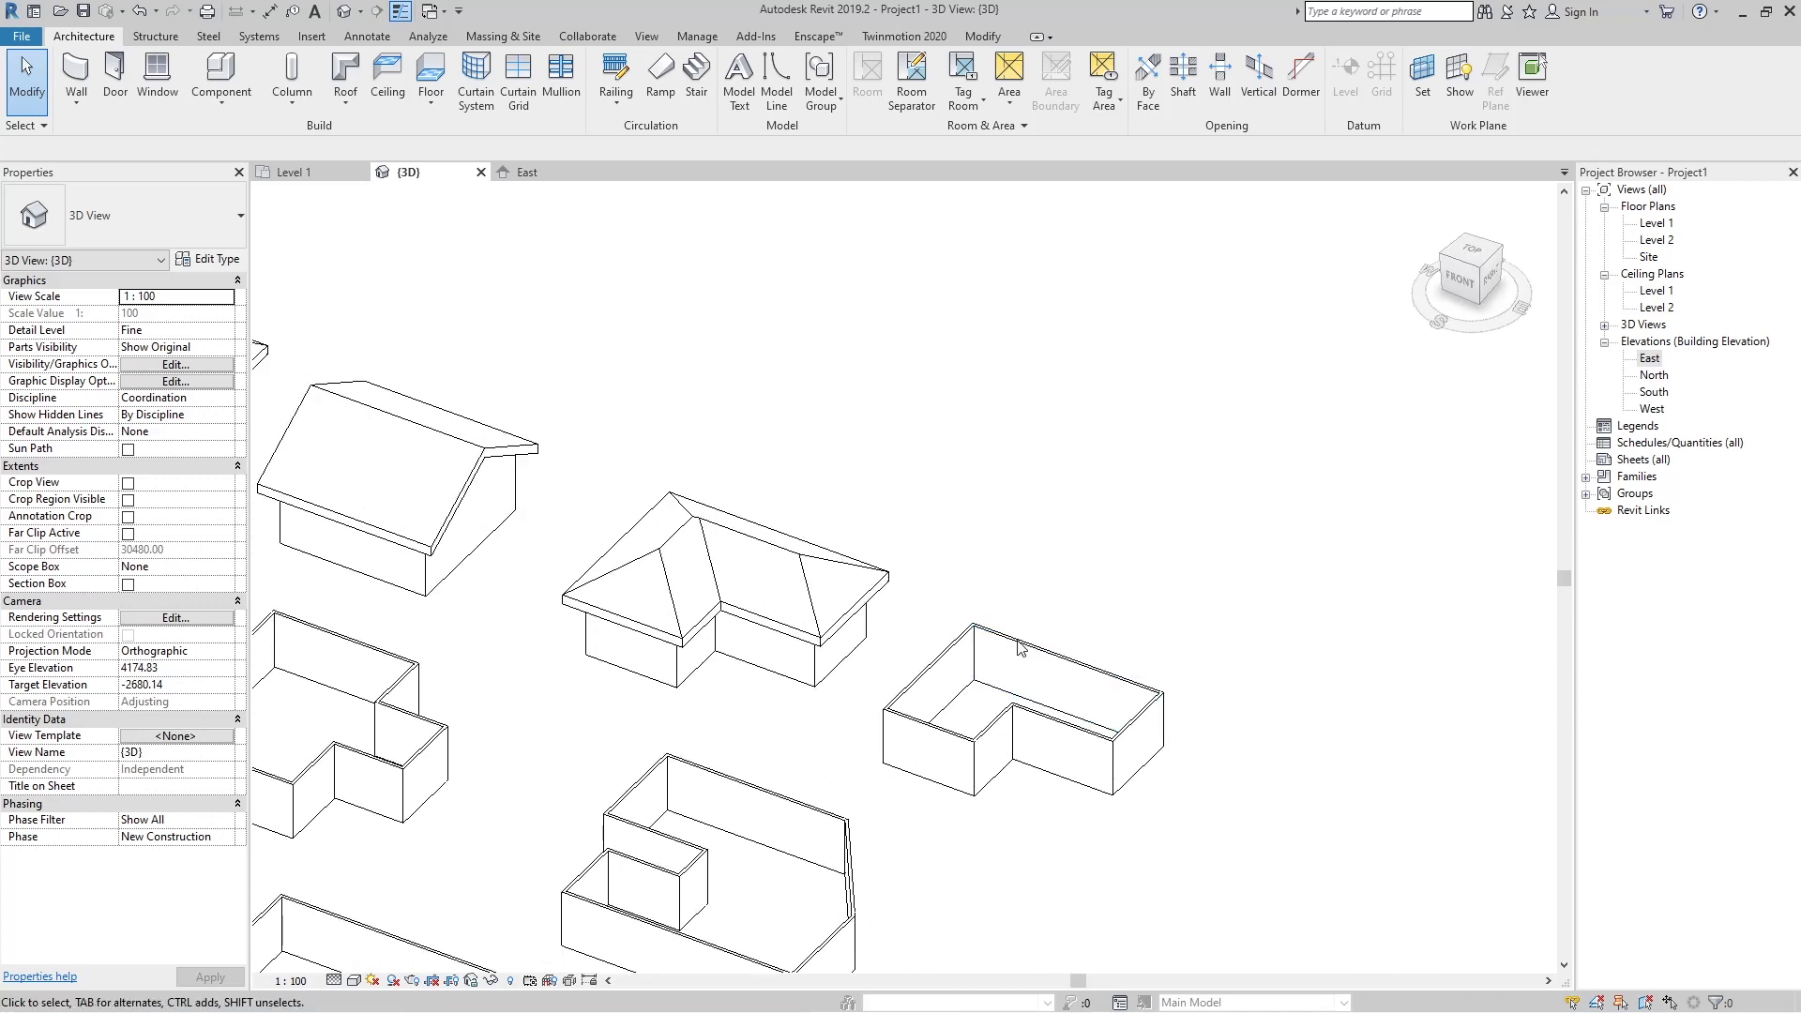
click(481, 171)
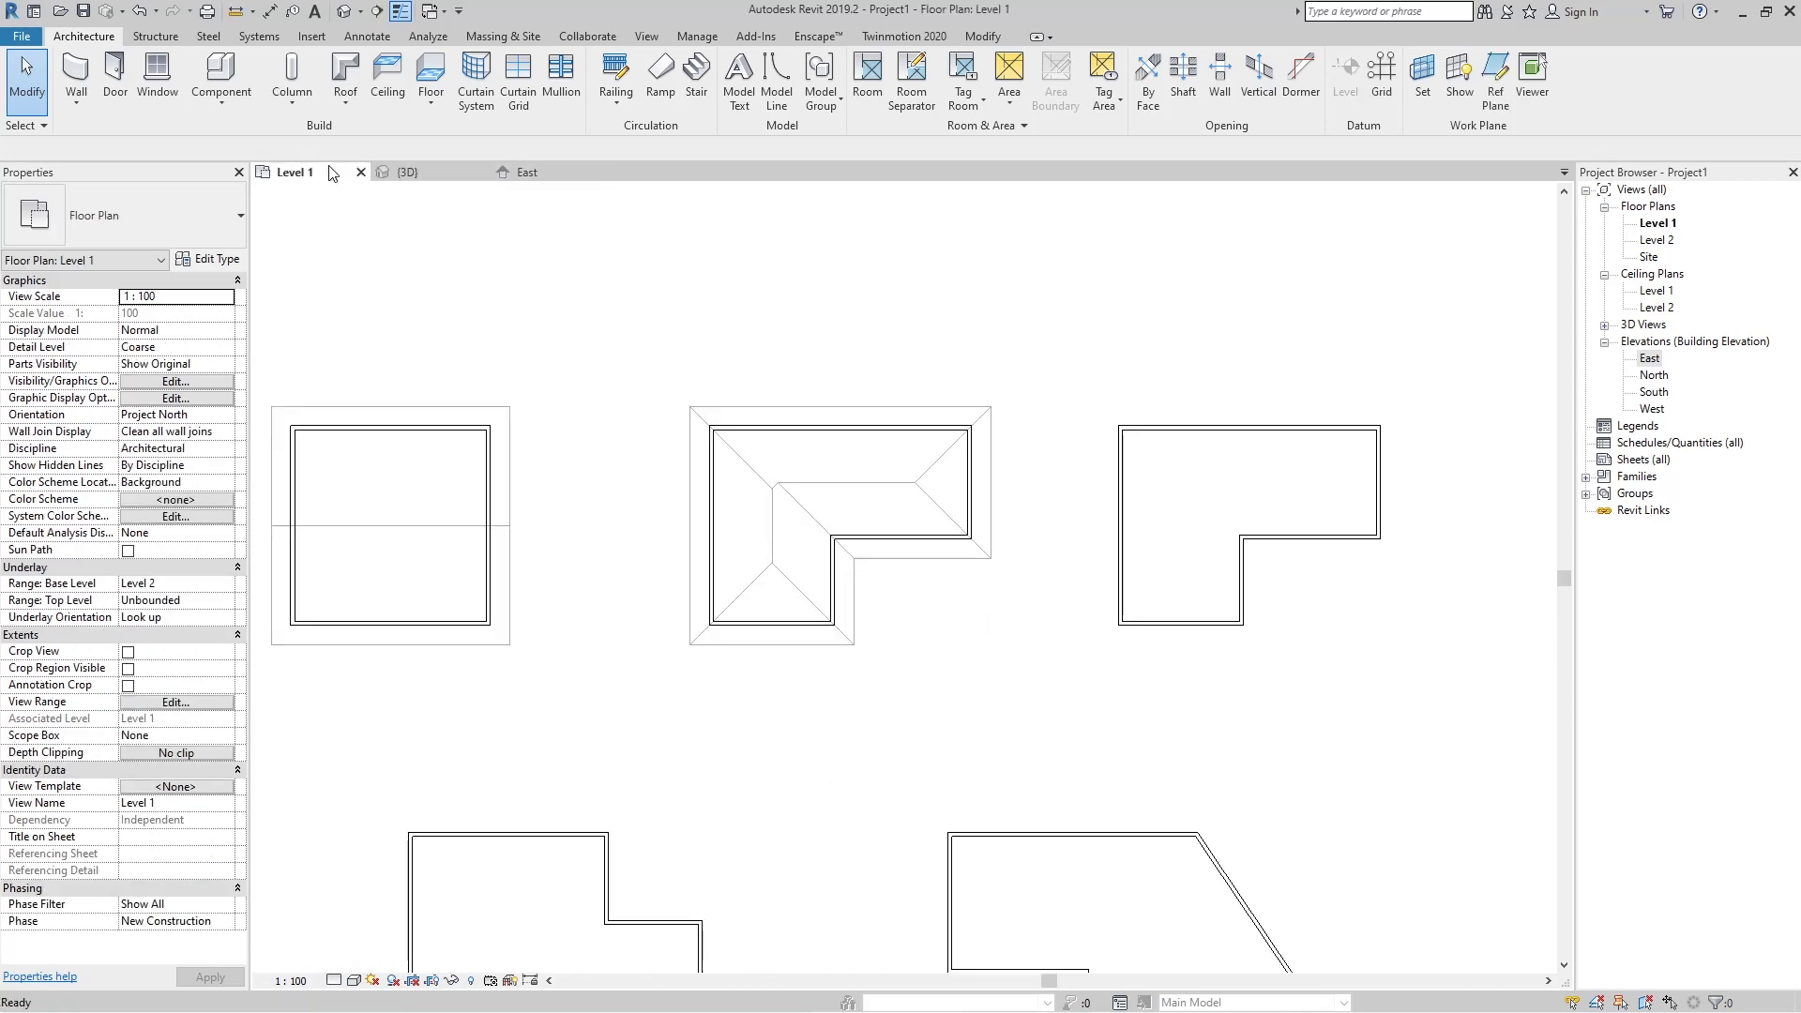
Start a Level 2 footprint roof with Pick Walls and a 100 offset.
click(345, 99)
click(411, 145)
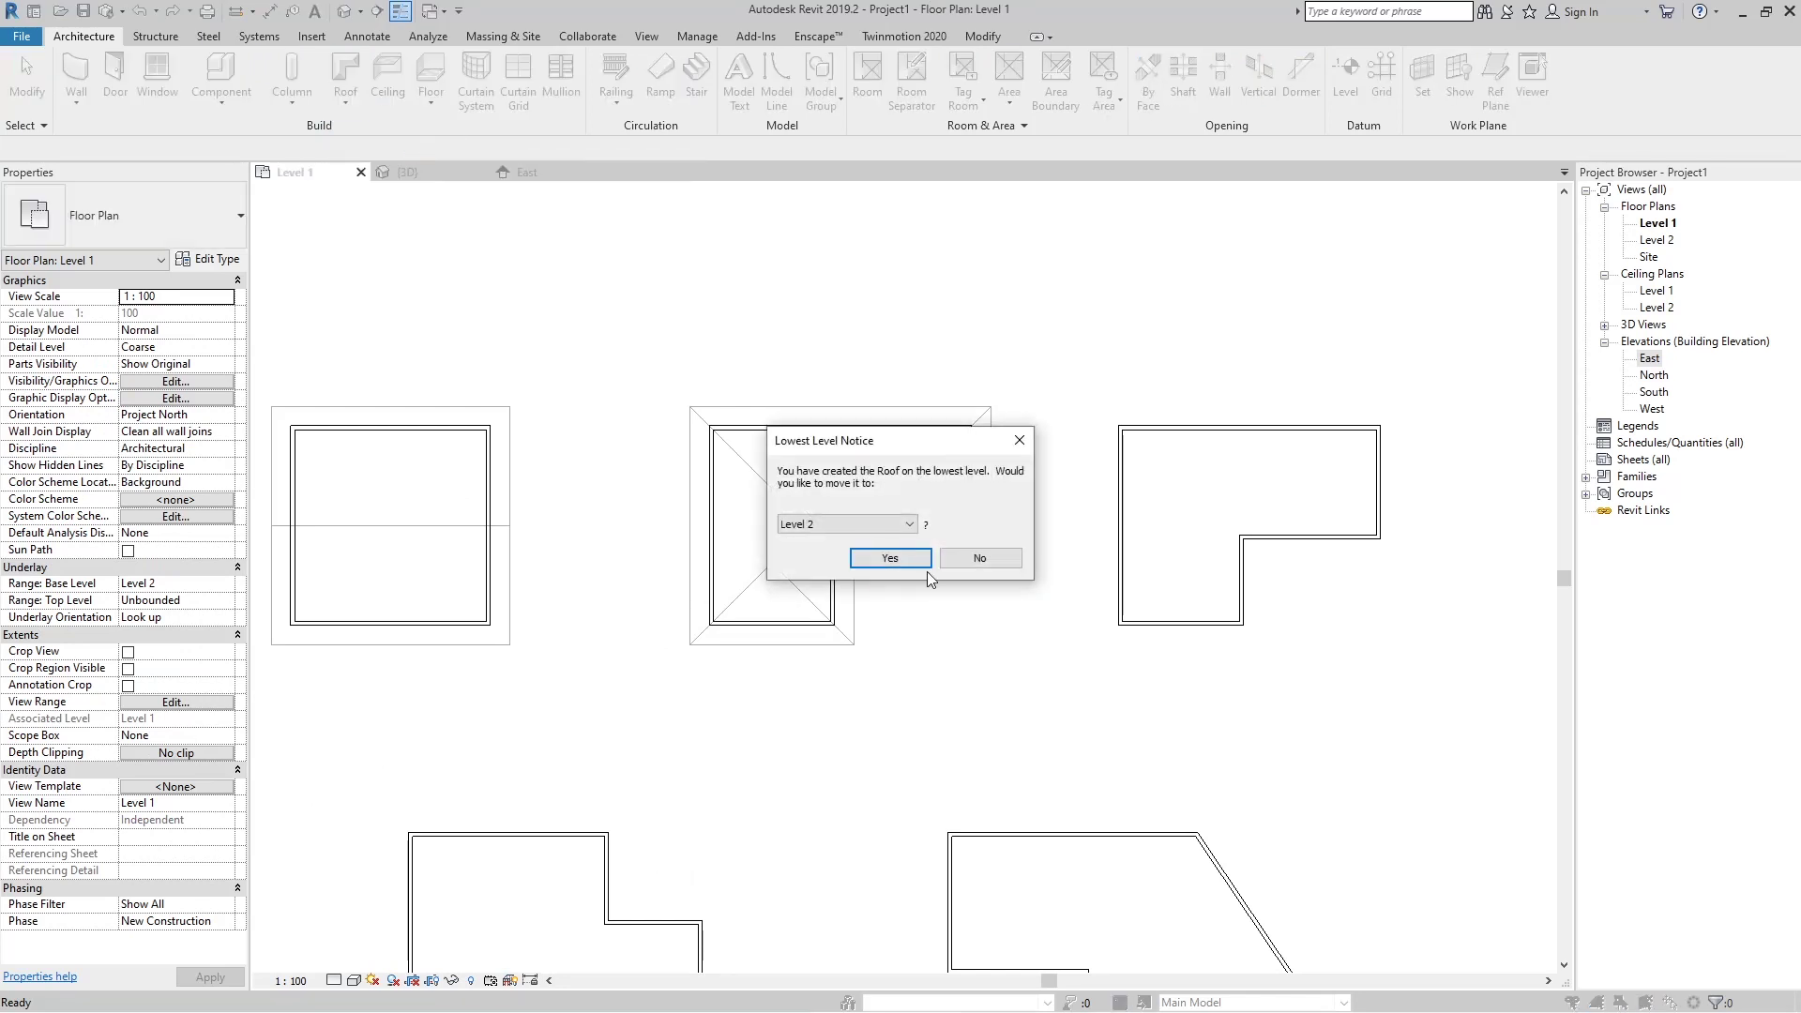
click(890, 558)
scroll(851, 514, down, 1)
scroll(1294, 522, up, 2)
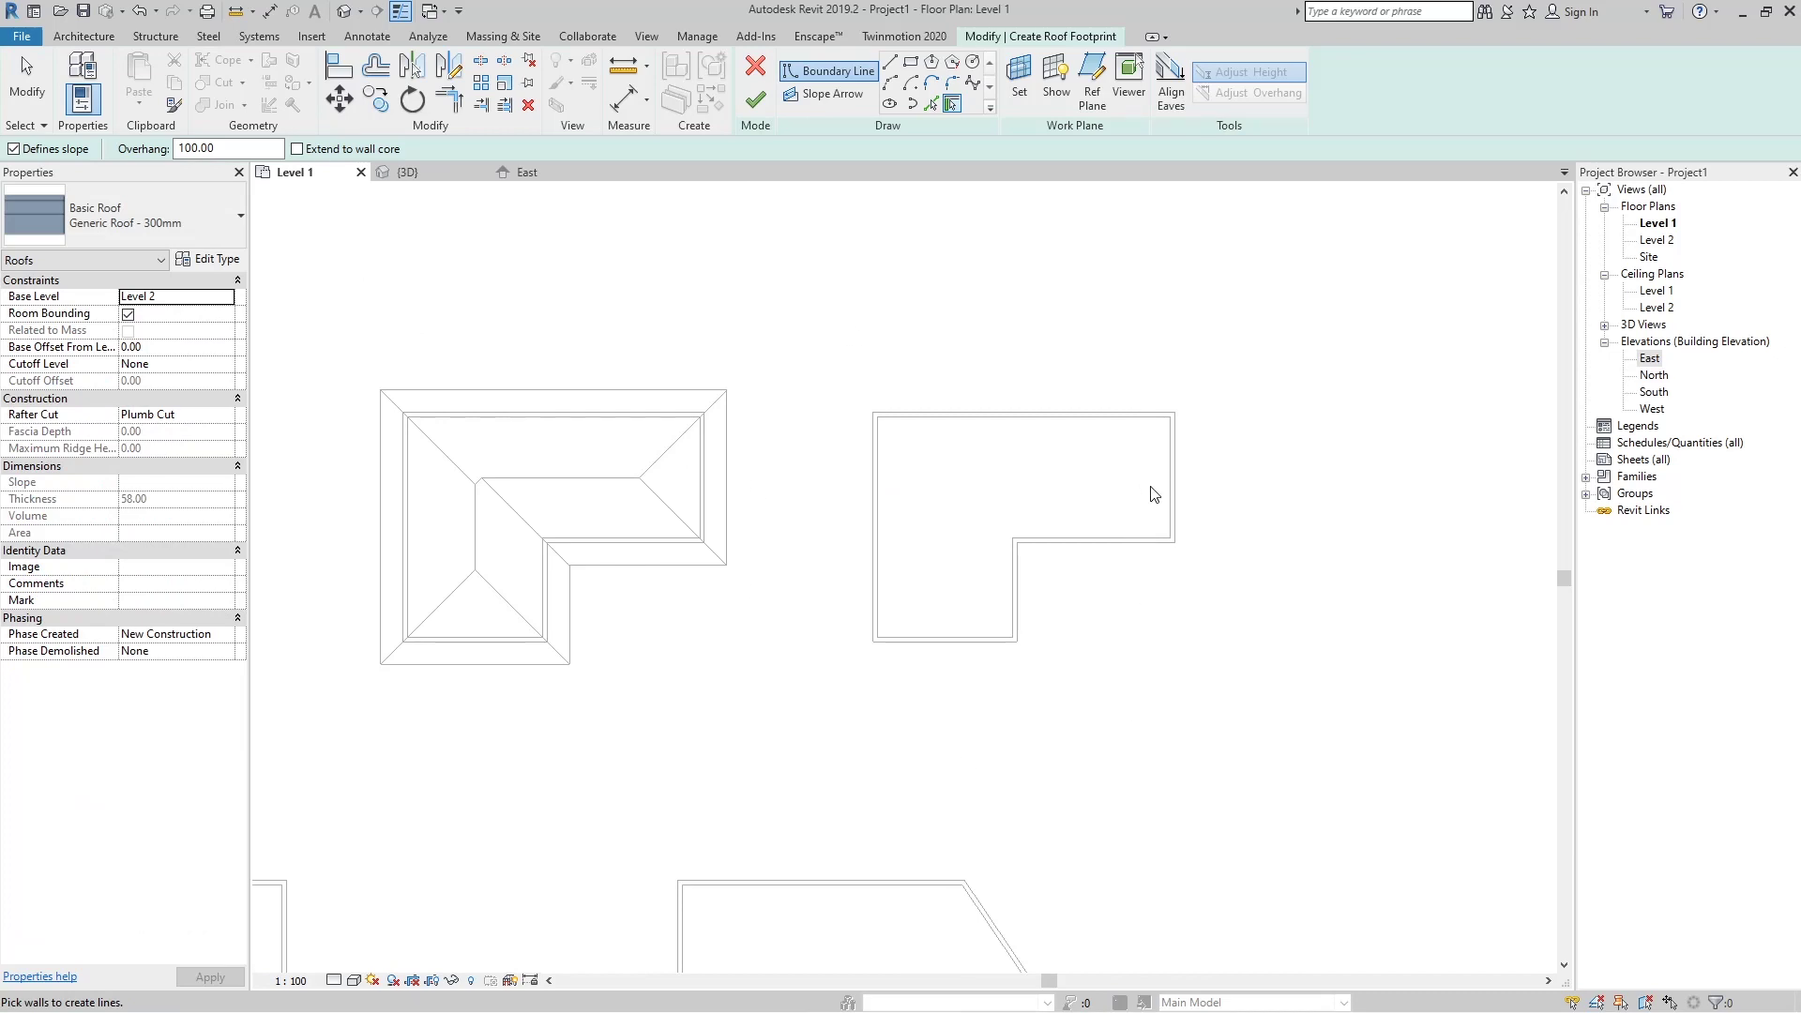
scroll(1153, 495, up, 1)
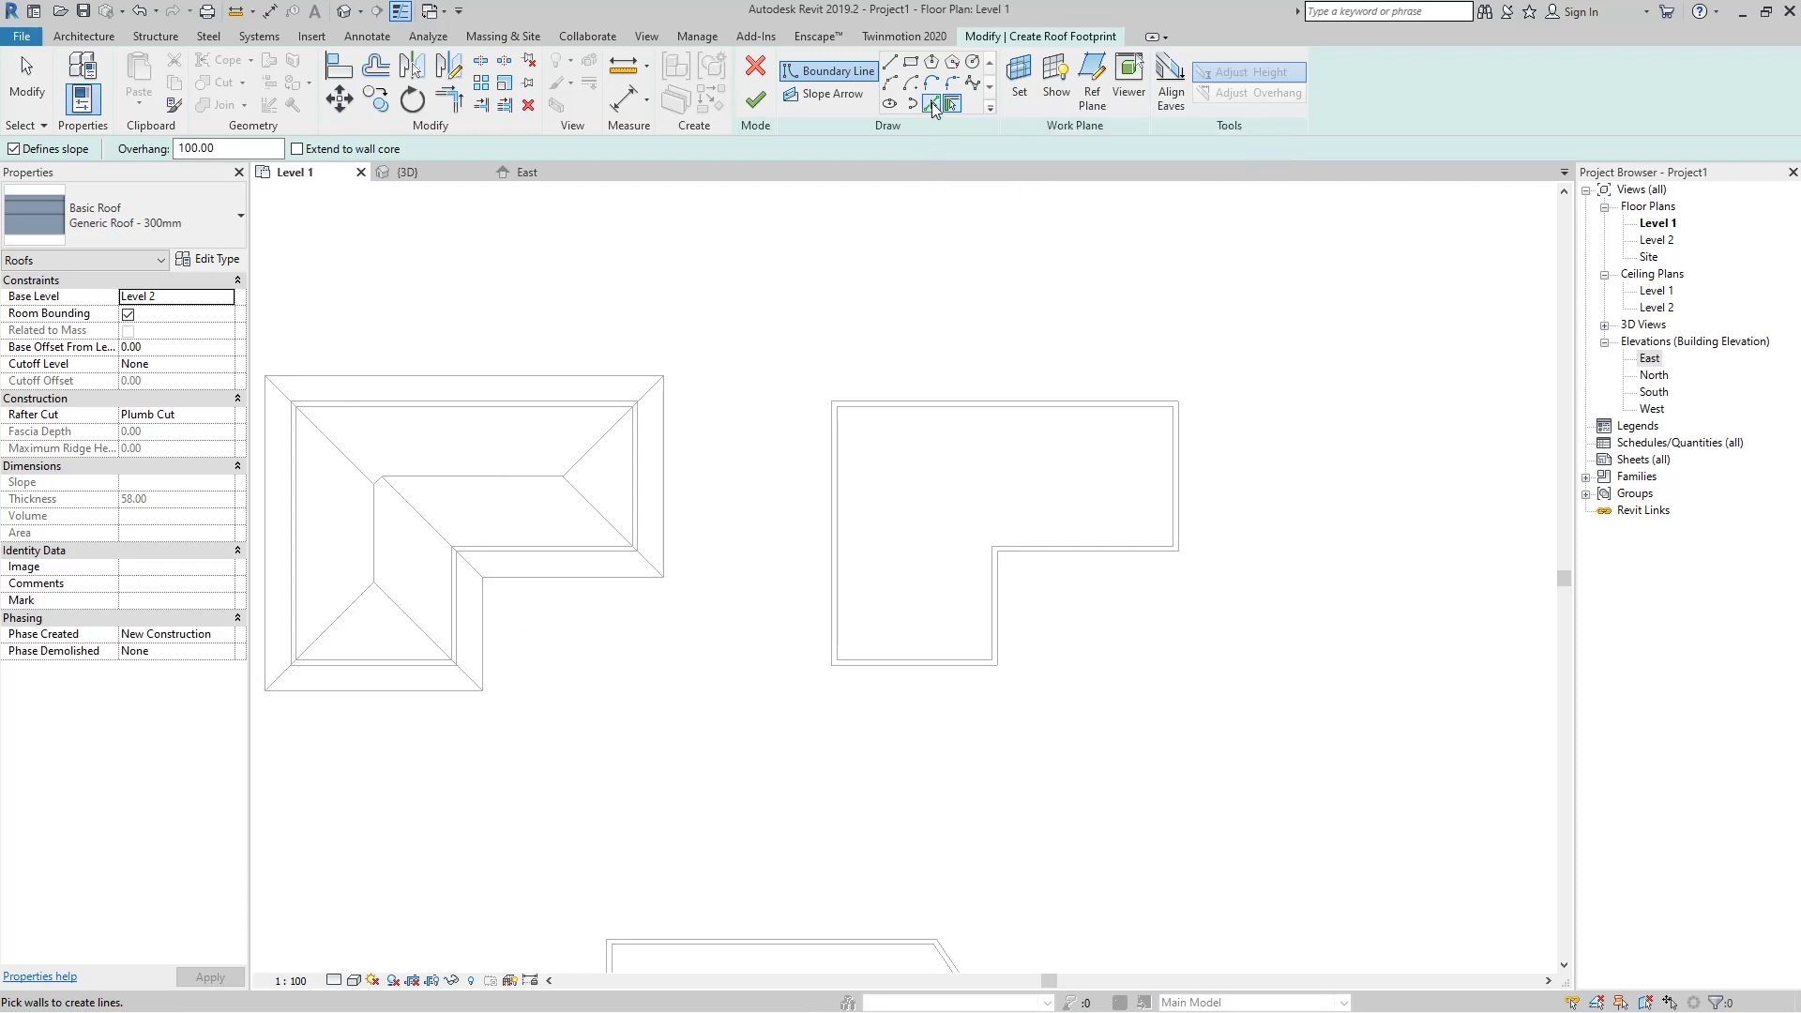
click(933, 104)
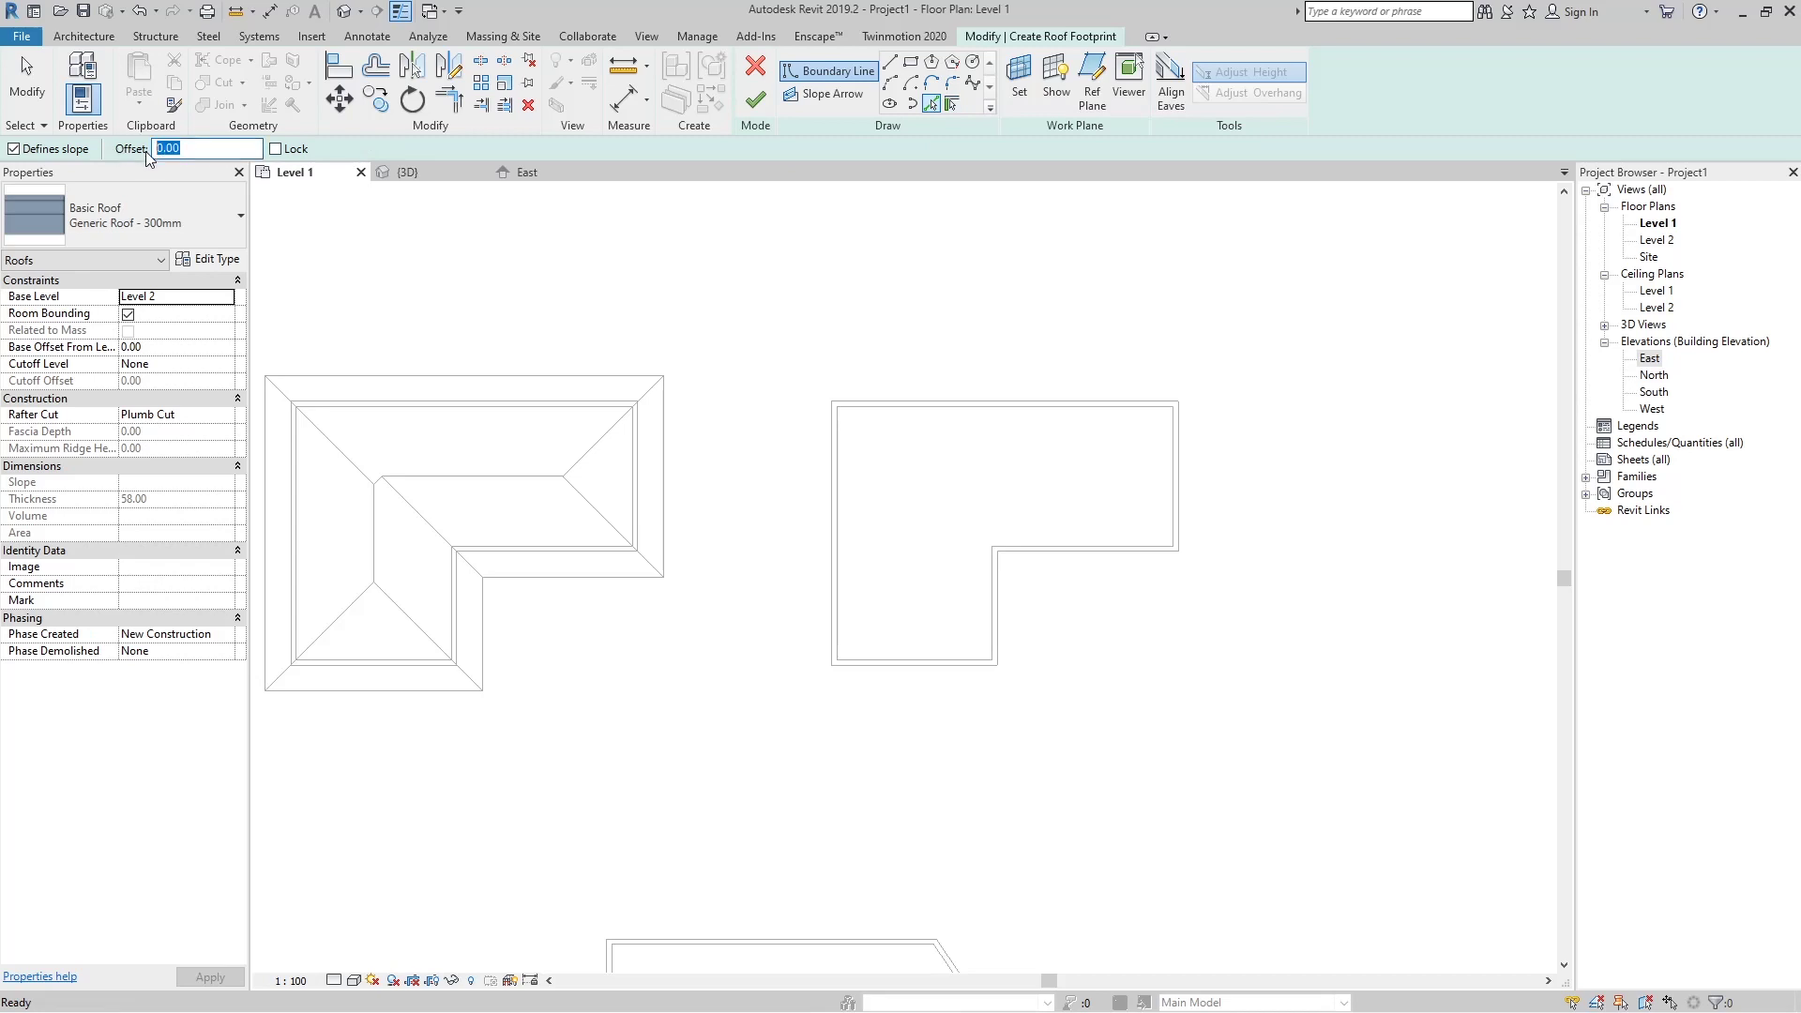
key(Return)
scroll(992, 365, up, 2)
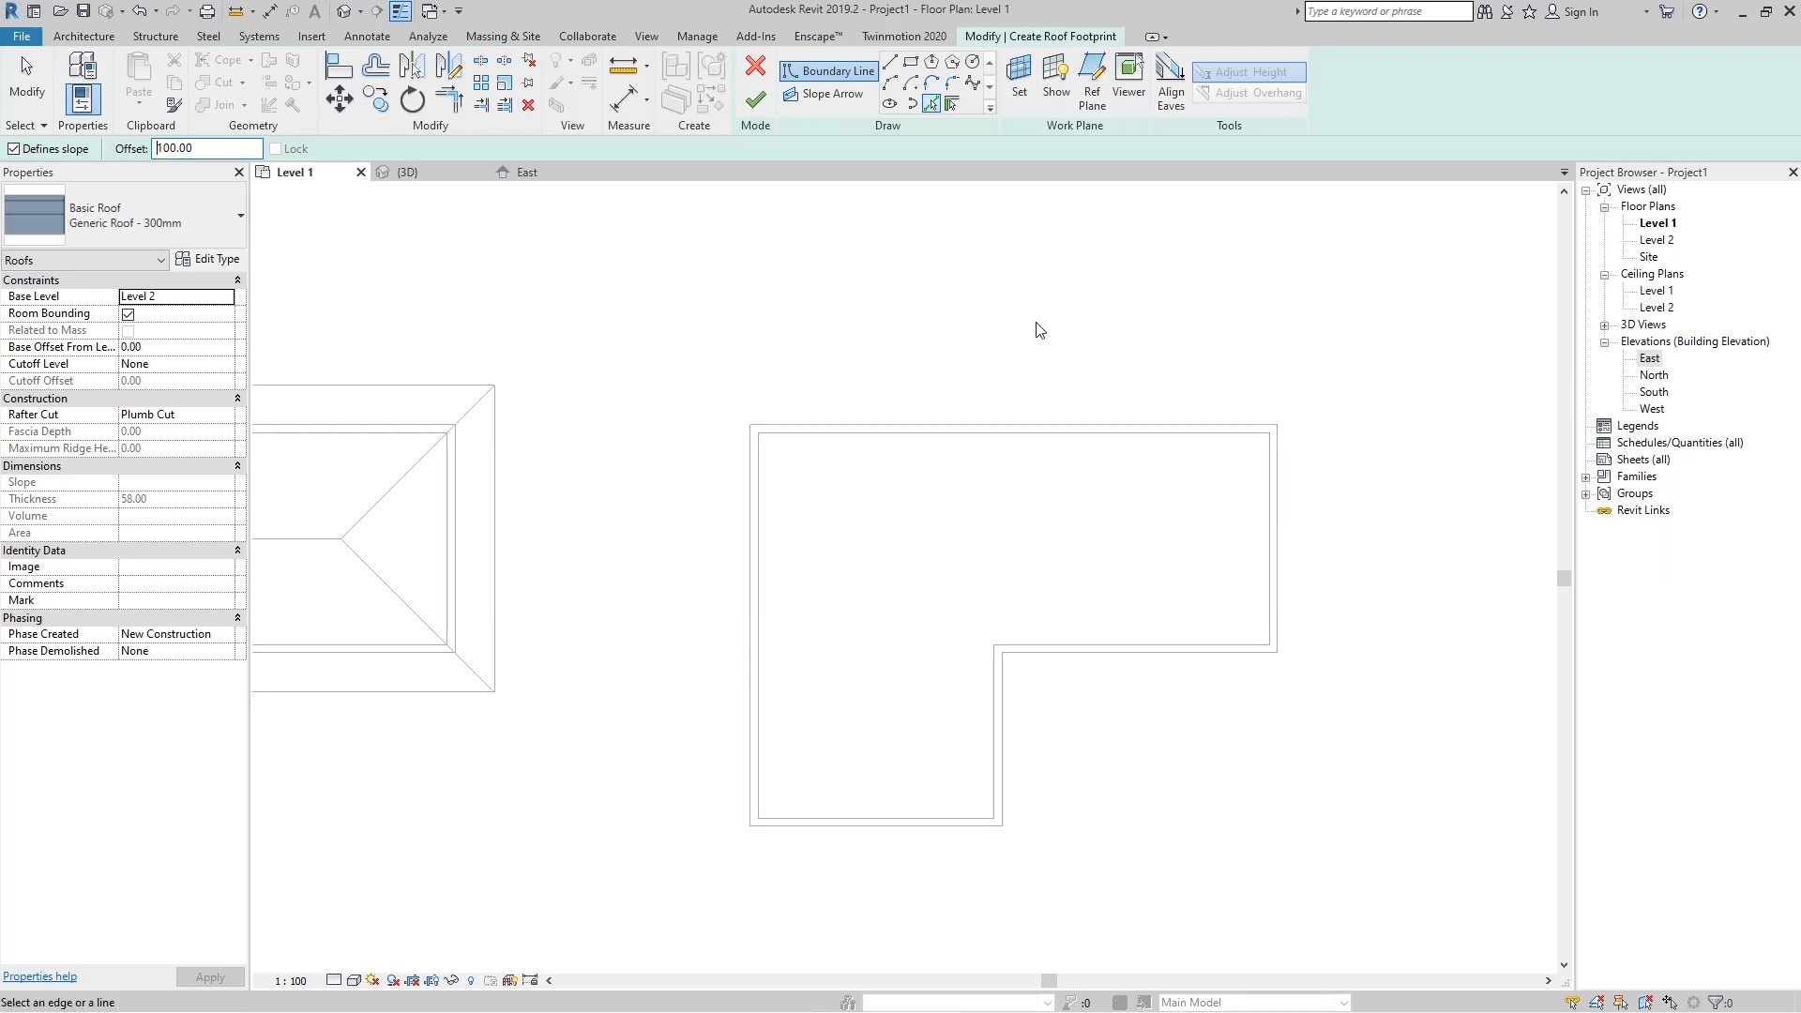
Pick the six walls of the L-shaped building to close the sloping roof boundary.
click(1041, 426)
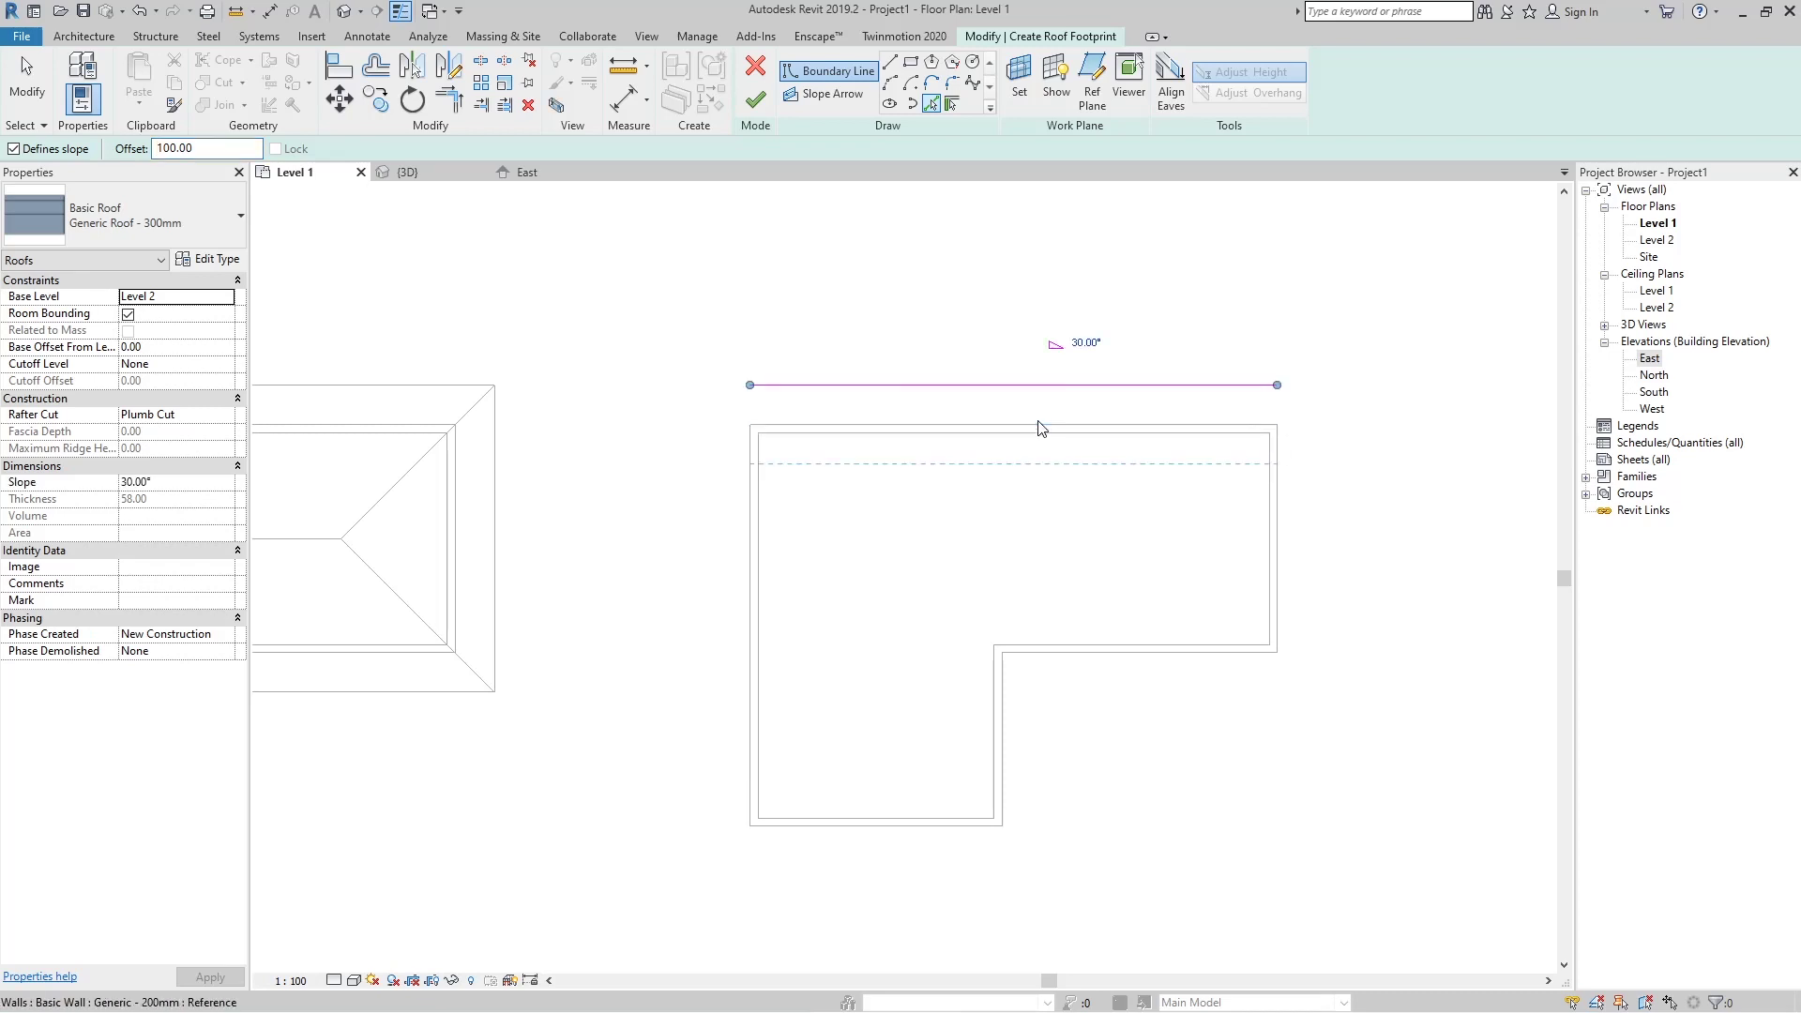
click(1288, 559)
click(1161, 664)
click(1011, 787)
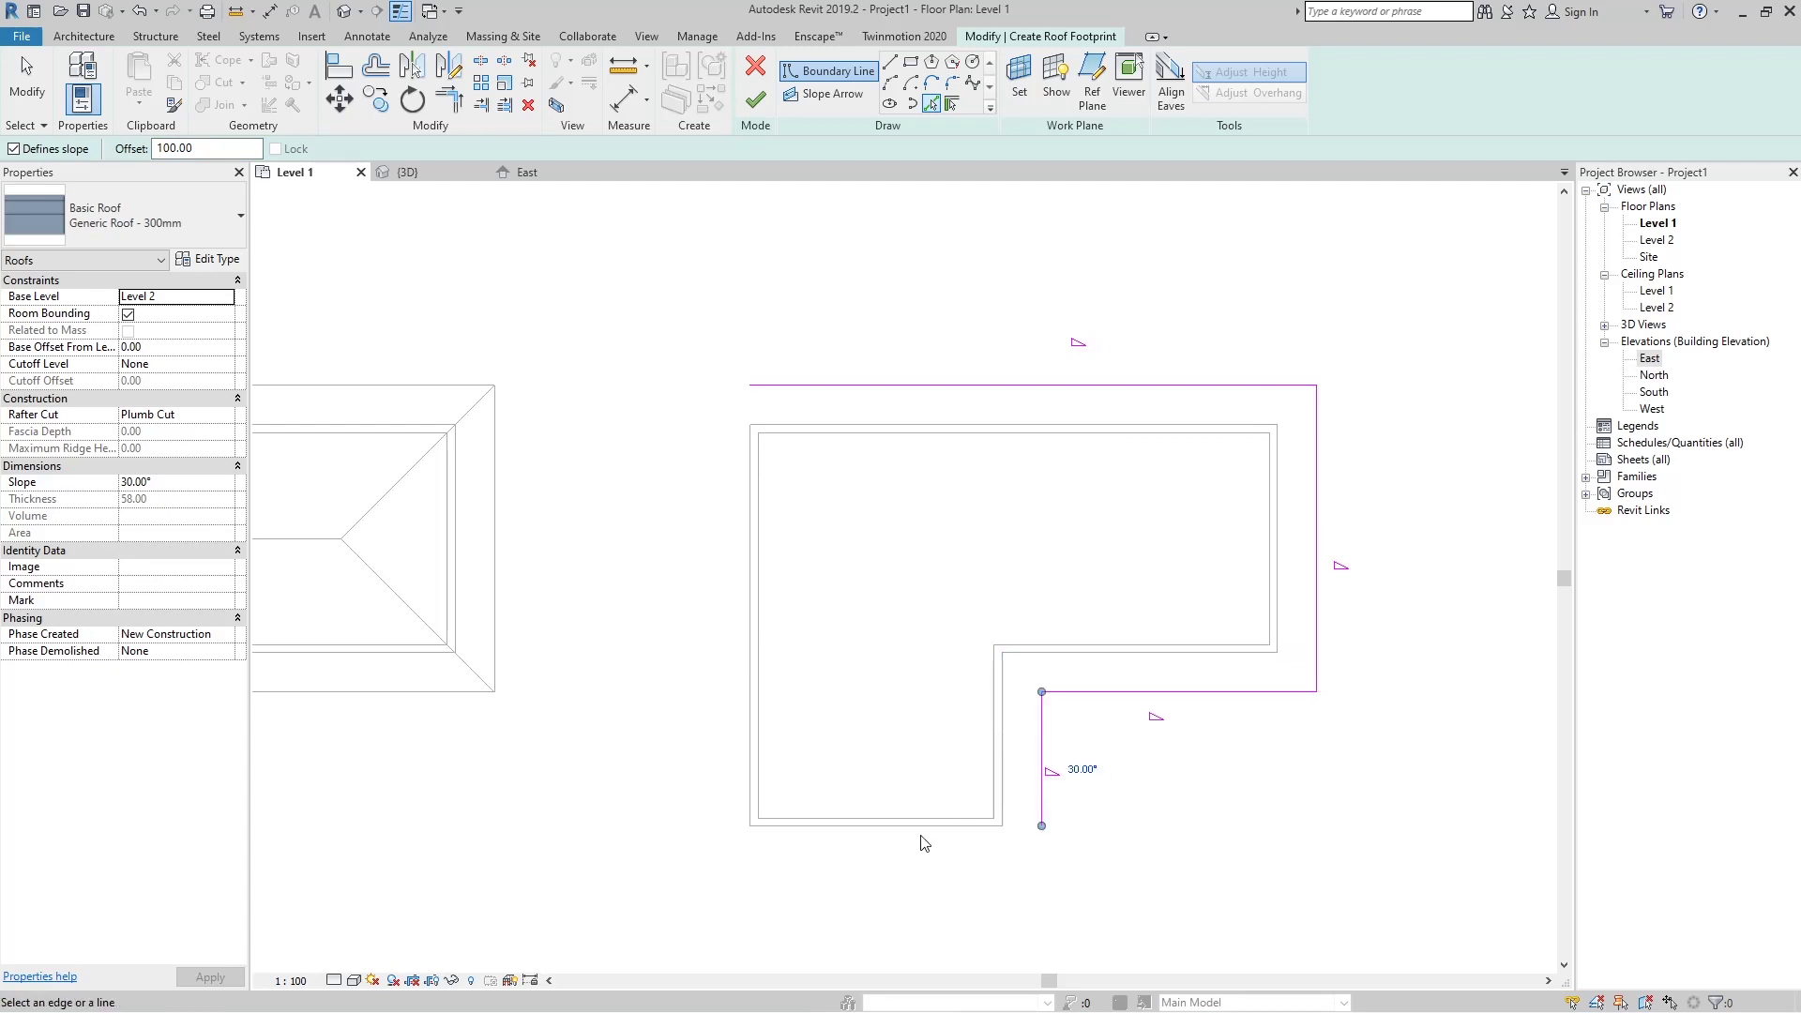
click(919, 831)
click(750, 718)
scroll(872, 577, down, 3)
scroll(975, 589, up, 1)
scroll(961, 582, up, 1)
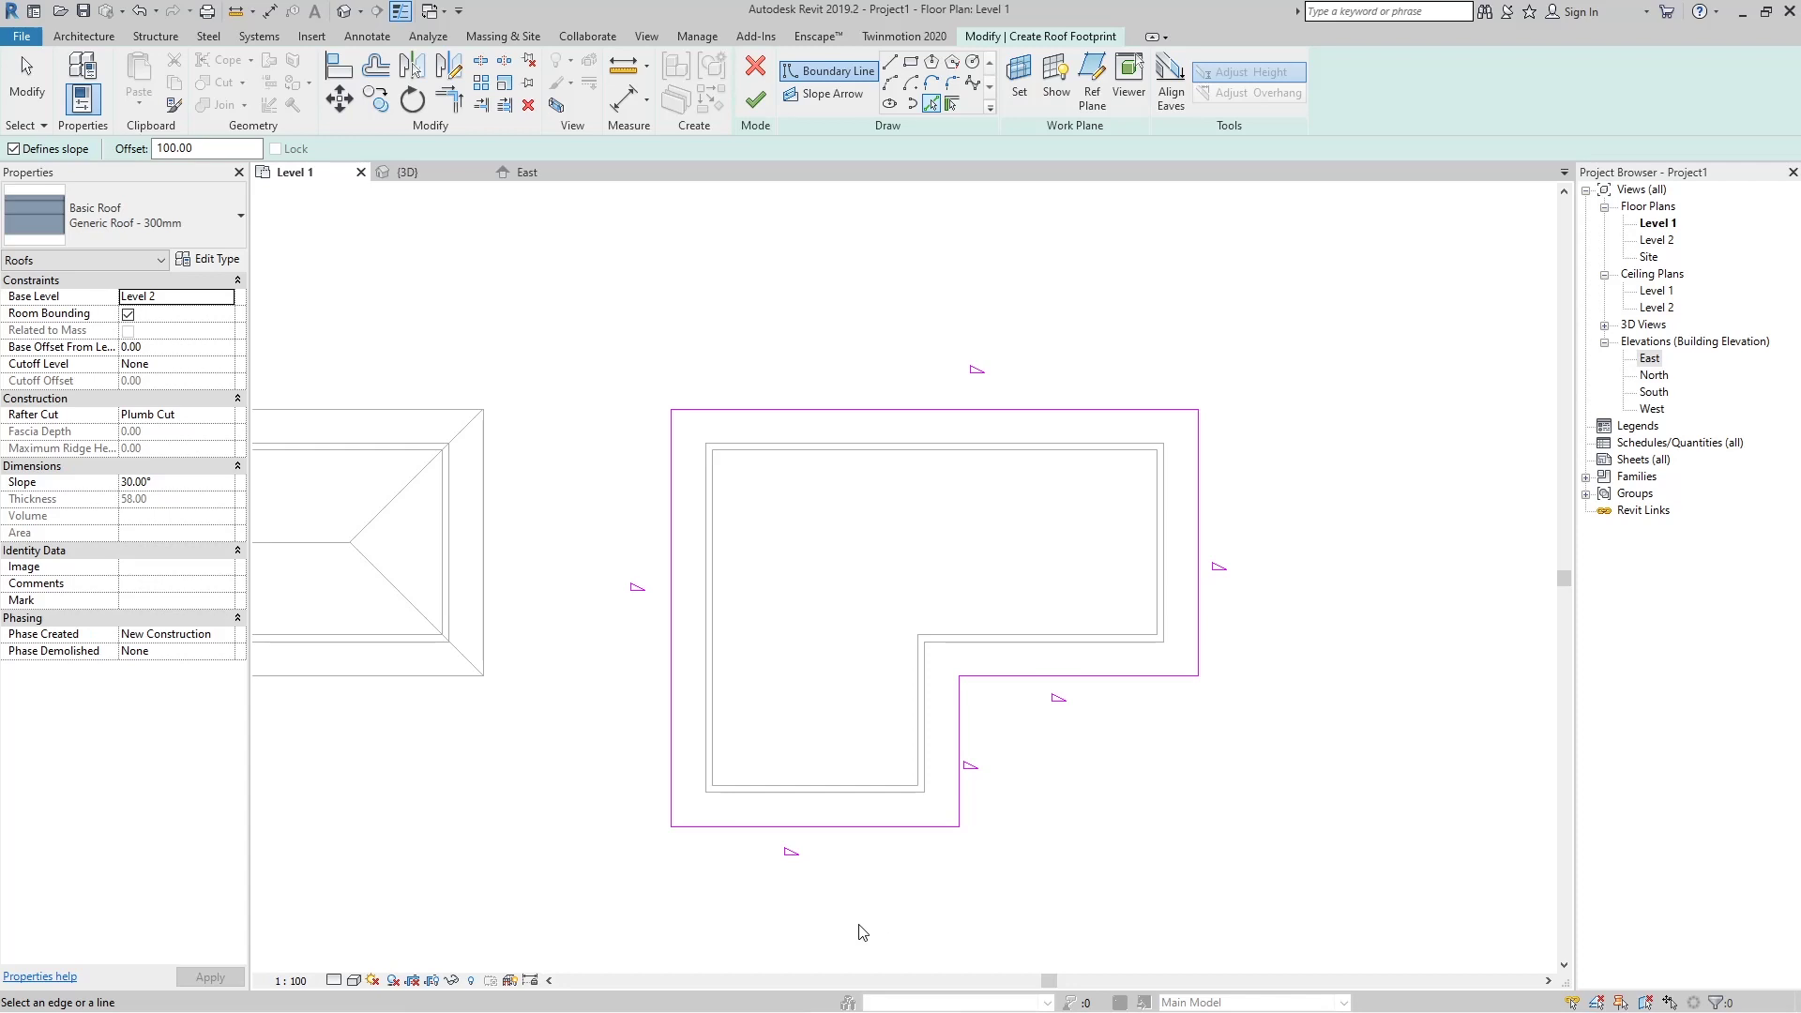
key(Escape)
key(Escape)
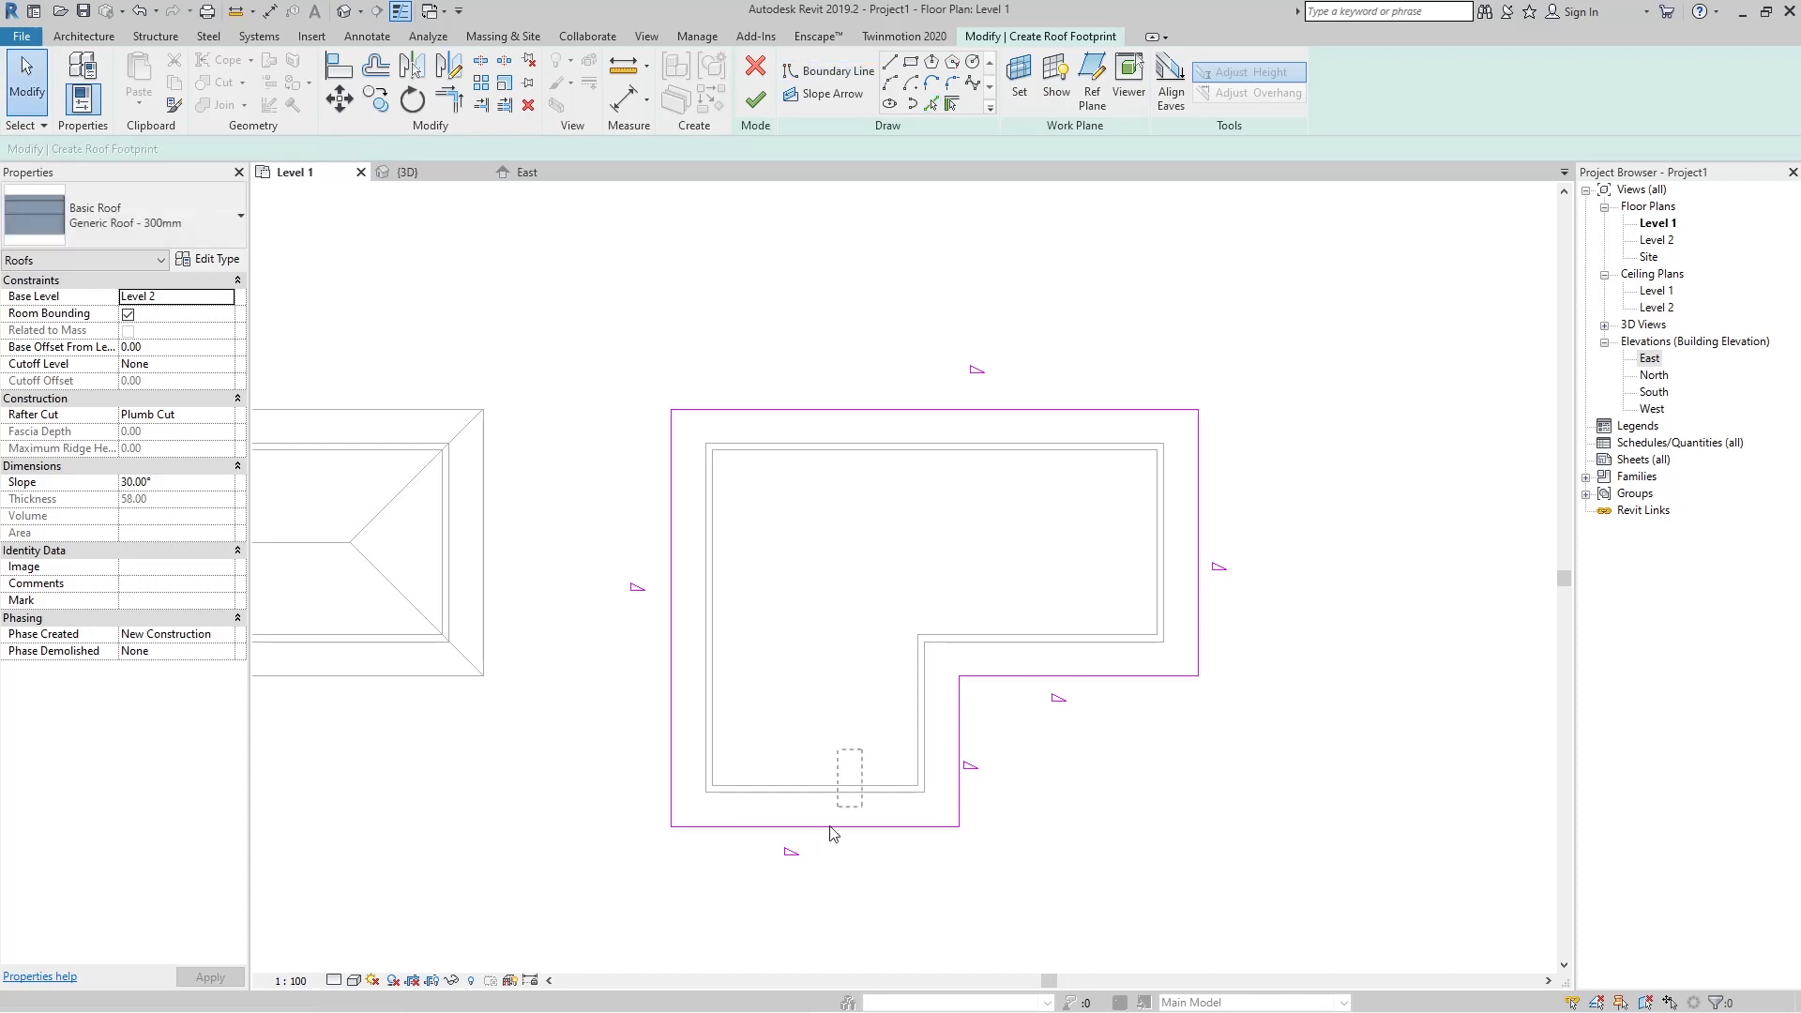
Make the bottom and right footprint edges non-sloping and finish the L-shaped roof.
click(820, 827)
ctrl+click(1188, 574)
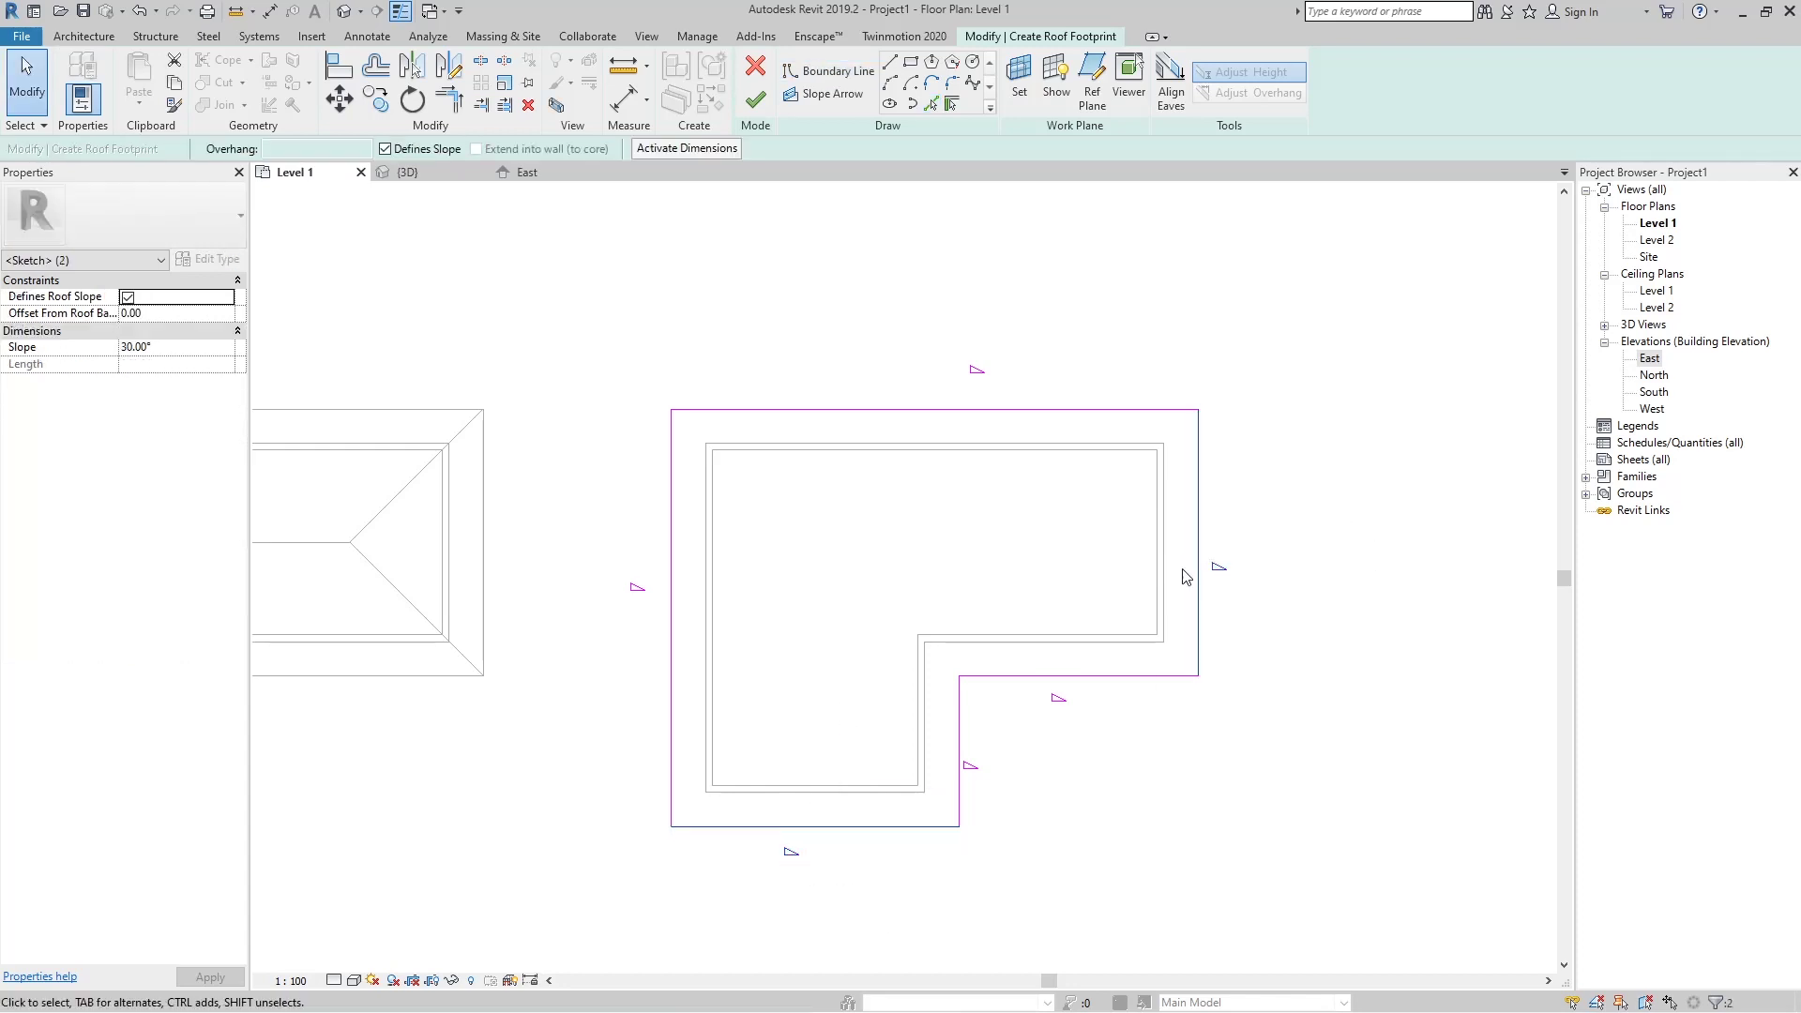
click(384, 149)
click(756, 98)
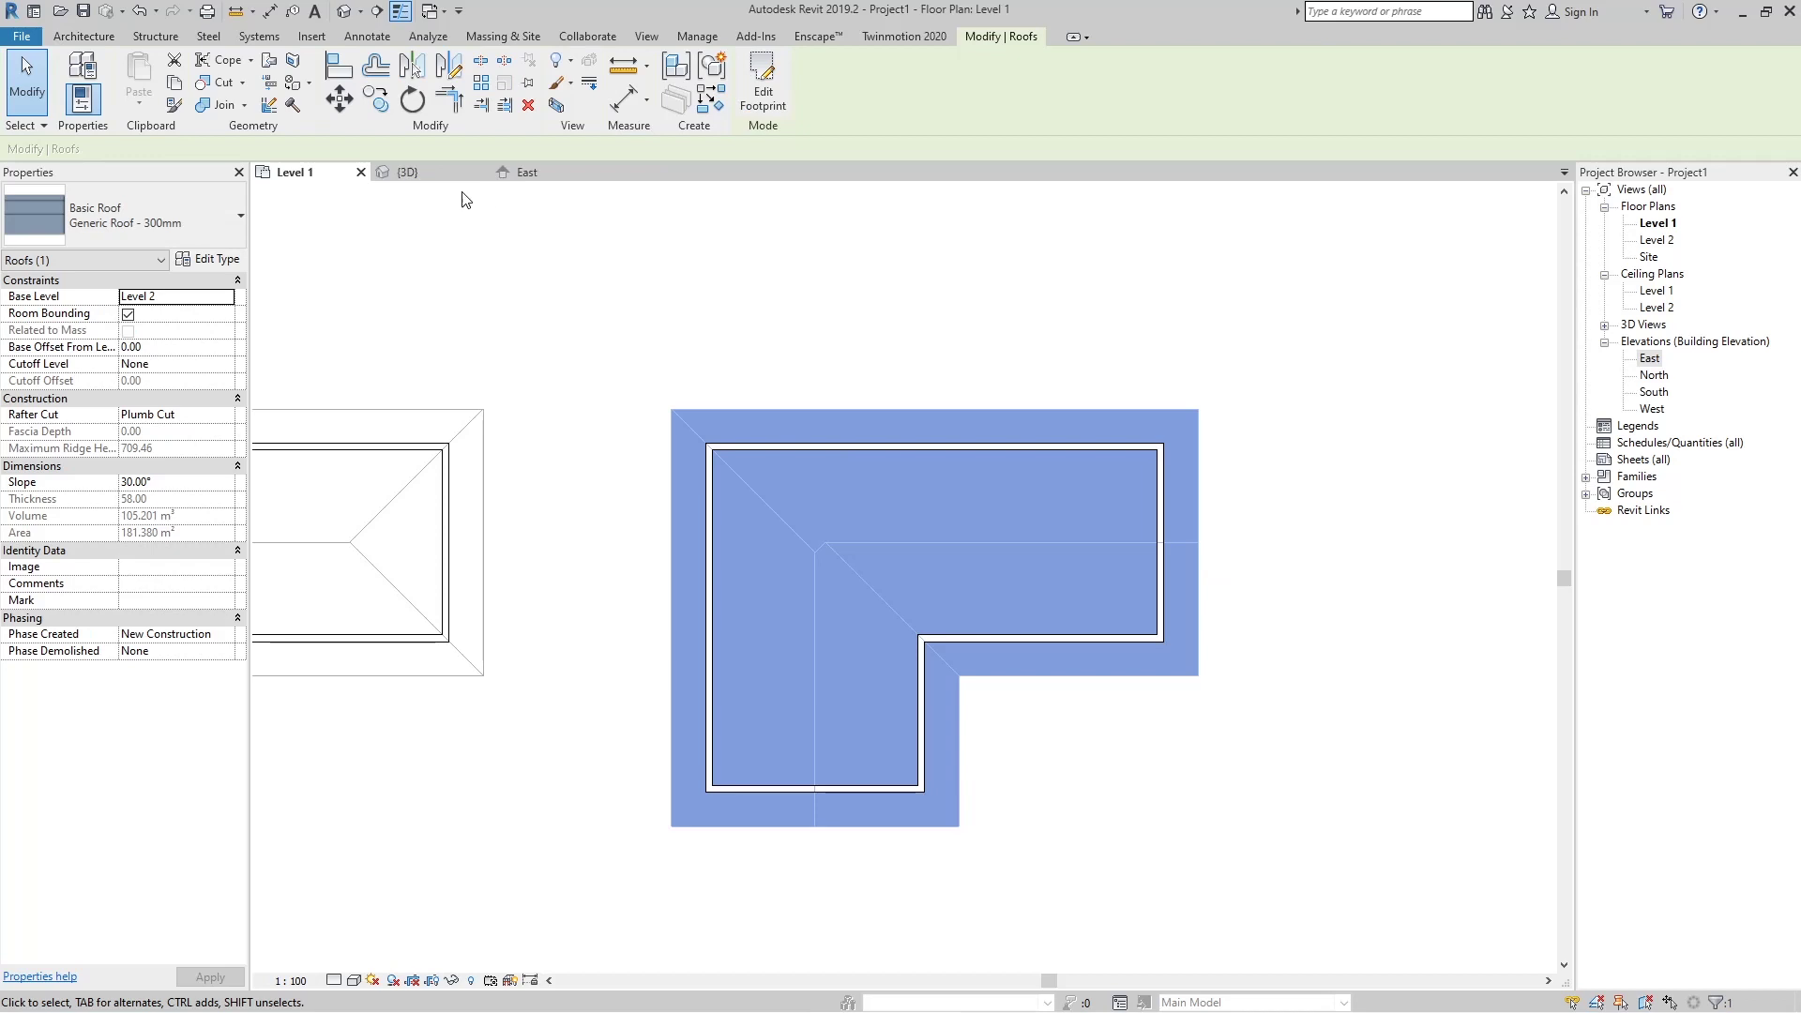
Inspect the new L-shaped roof in the 3D view.
click(412, 173)
click(1254, 506)
shift+middle_drag(1210, 610, 1149, 583)
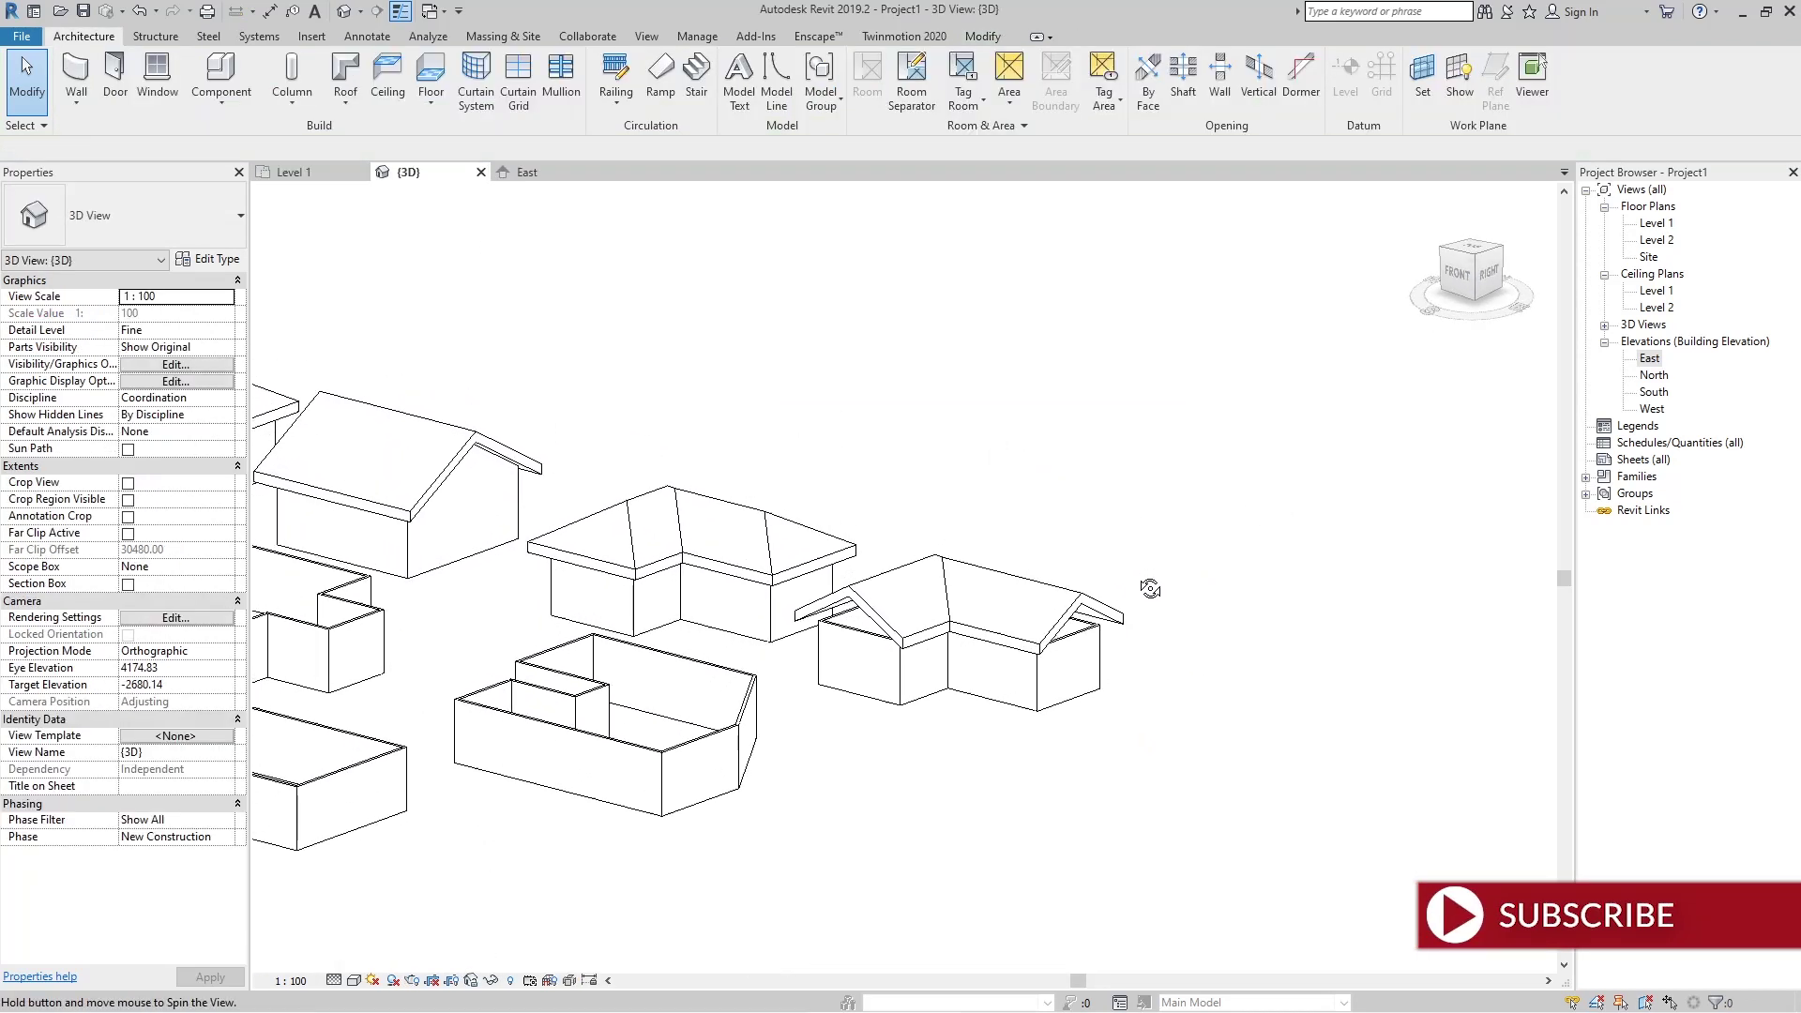
Attach the tops of the L-shaped building's whole wall chain to its gable roof.
scroll(1150, 583, up, 4)
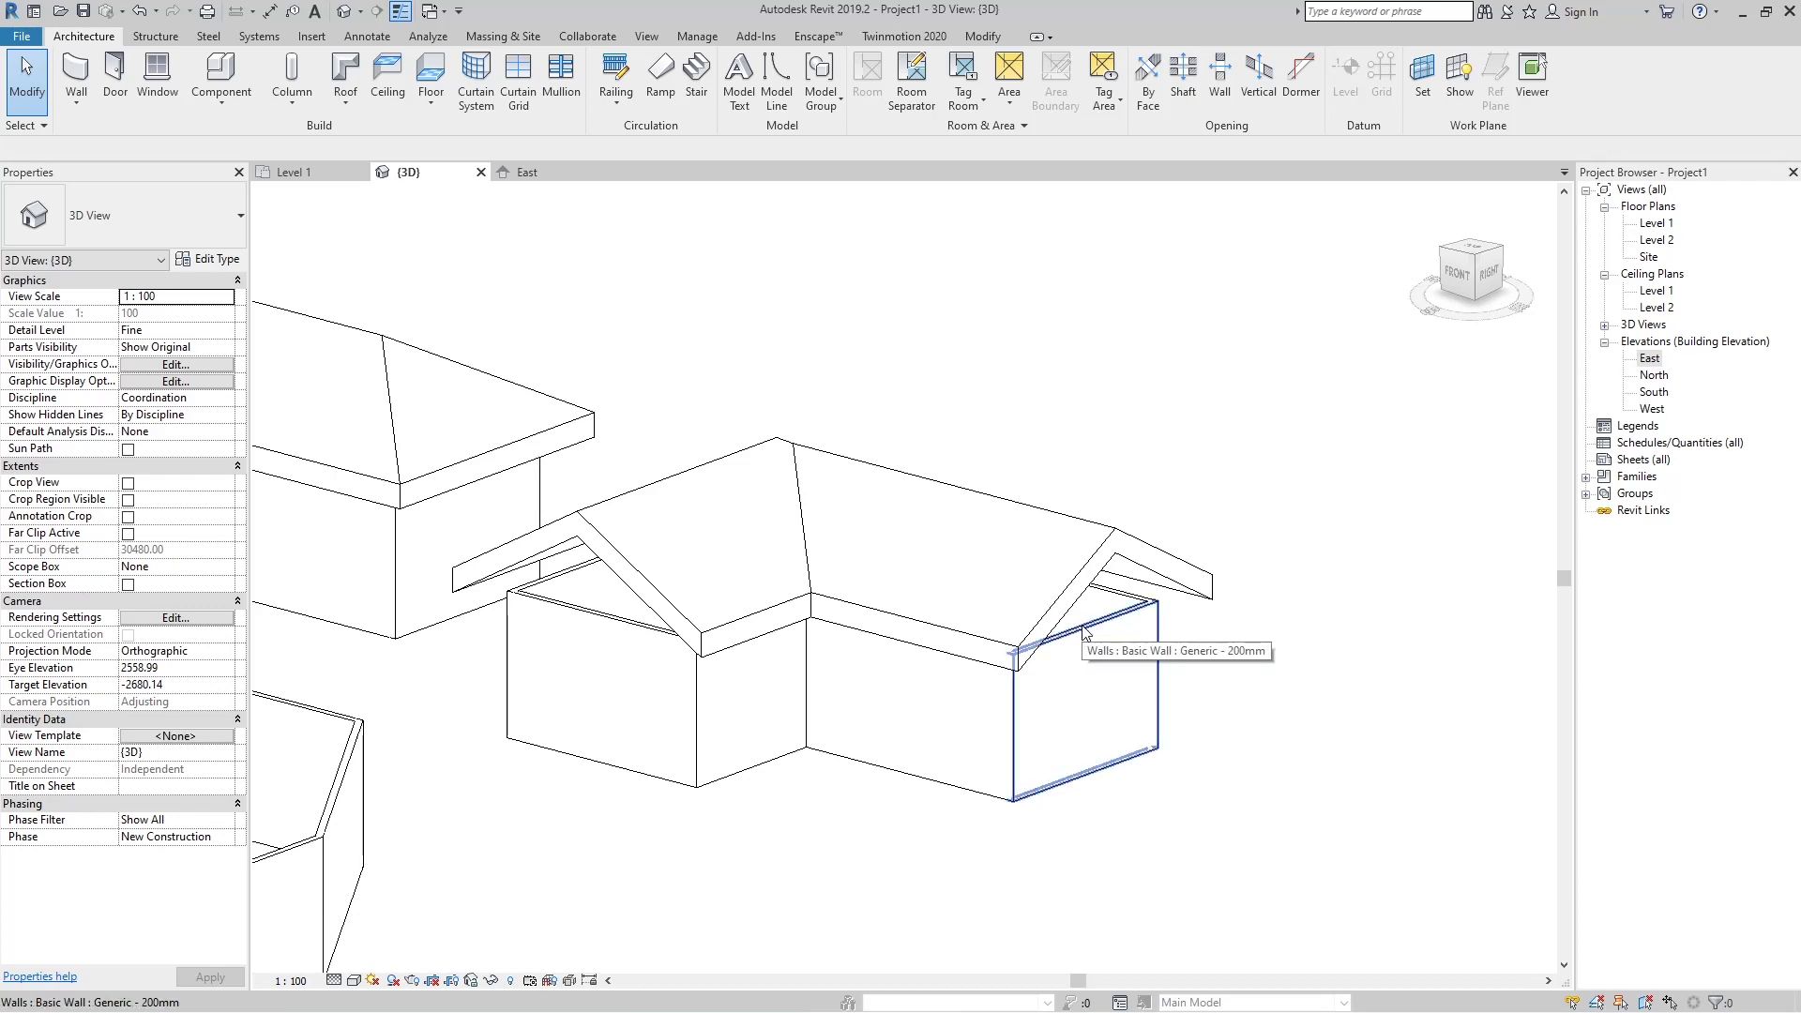
key(Tab)
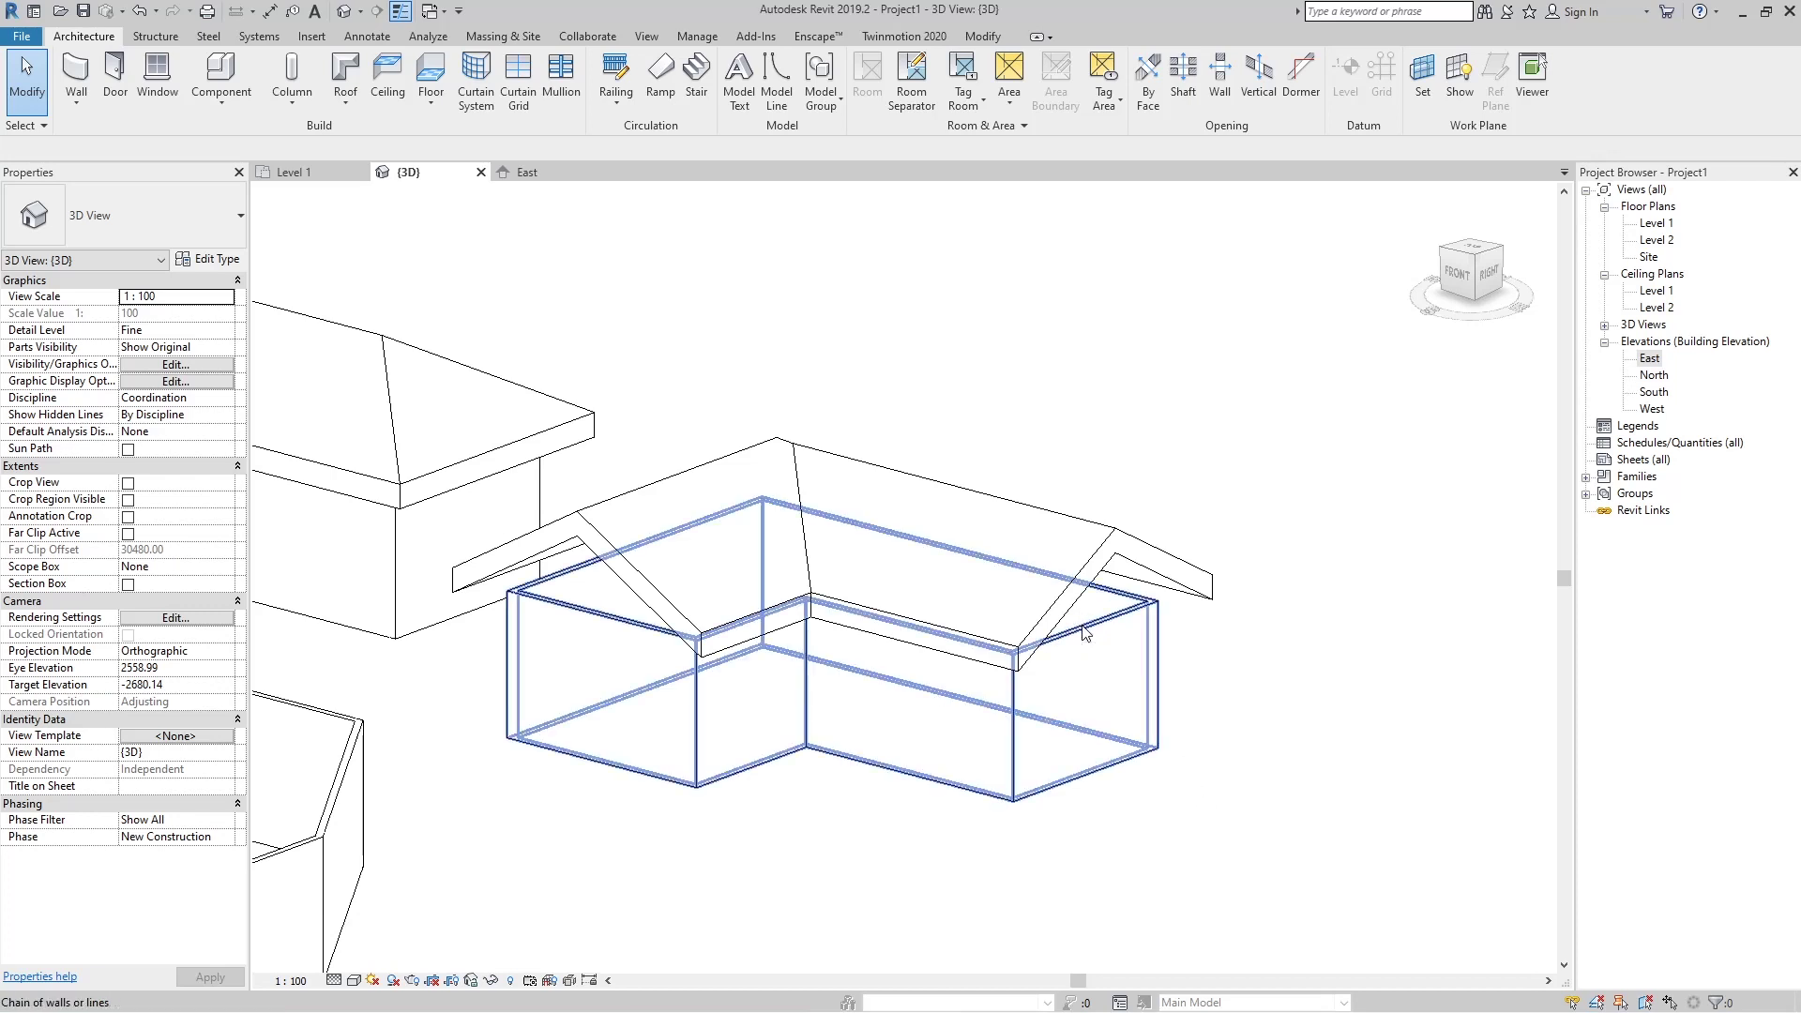
click(1082, 626)
click(893, 93)
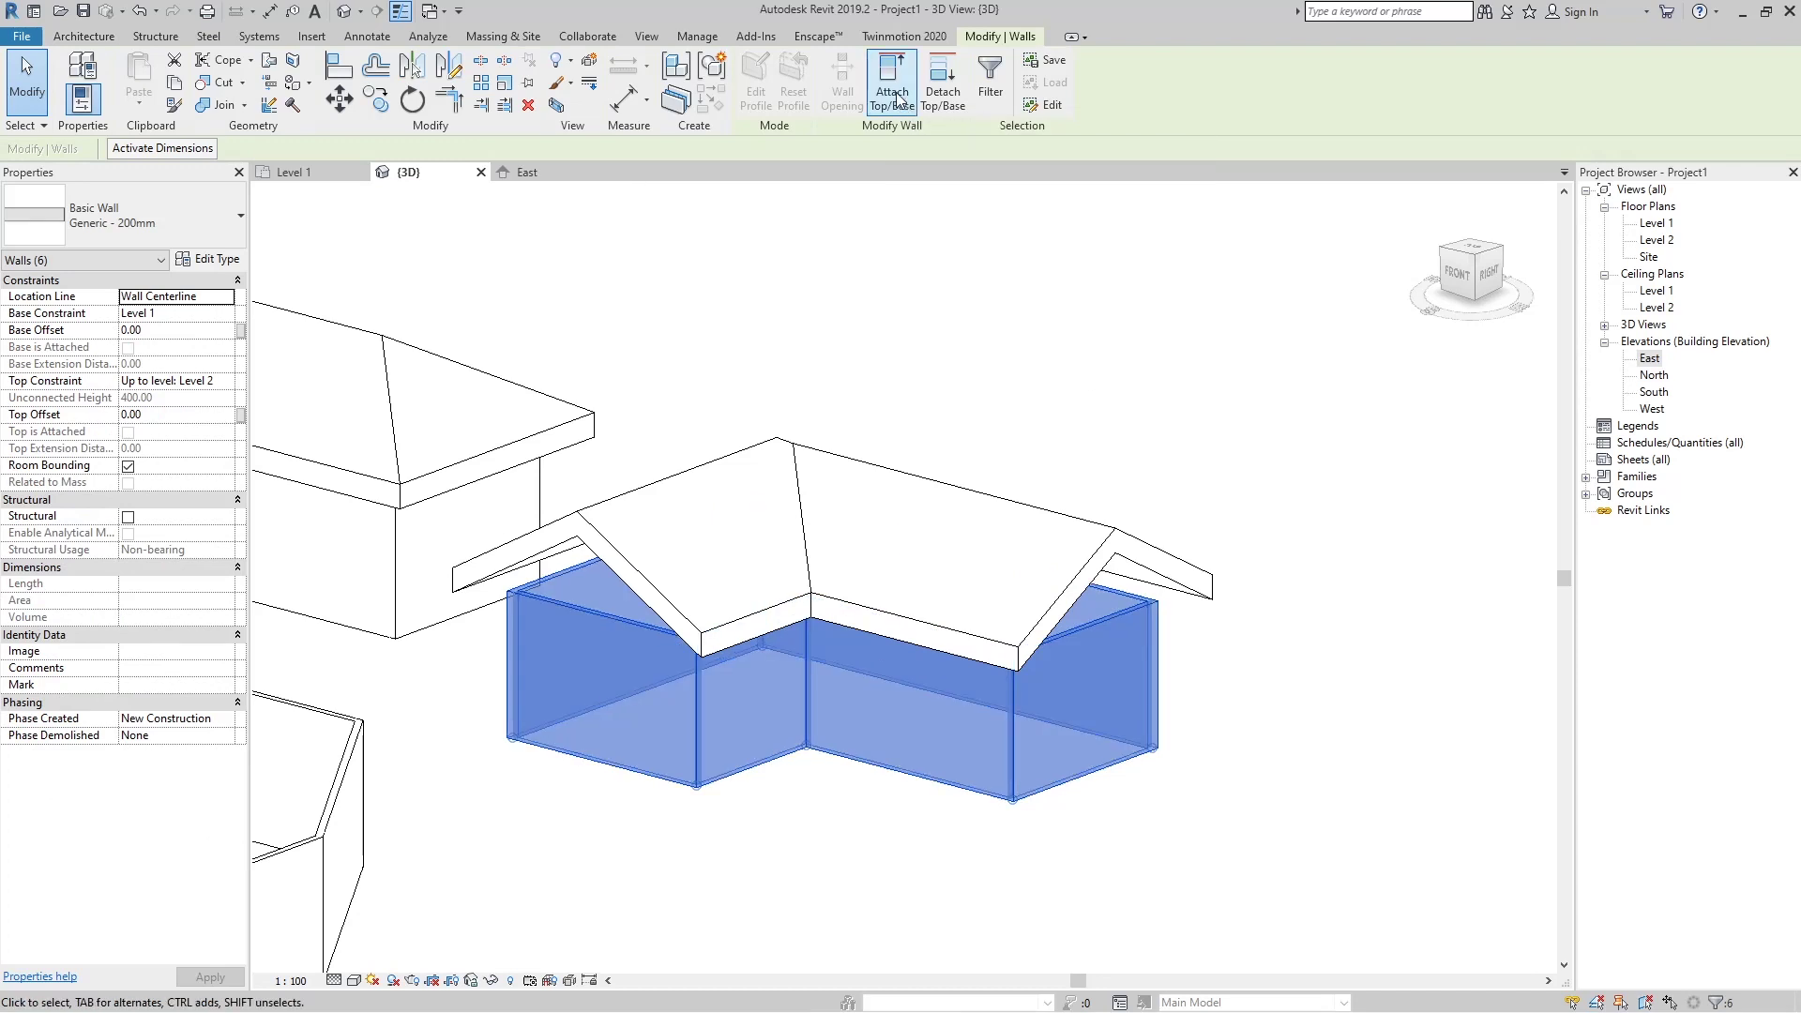
click(1099, 563)
click(1229, 683)
shift+middle_drag(1230, 684, 777, 684)
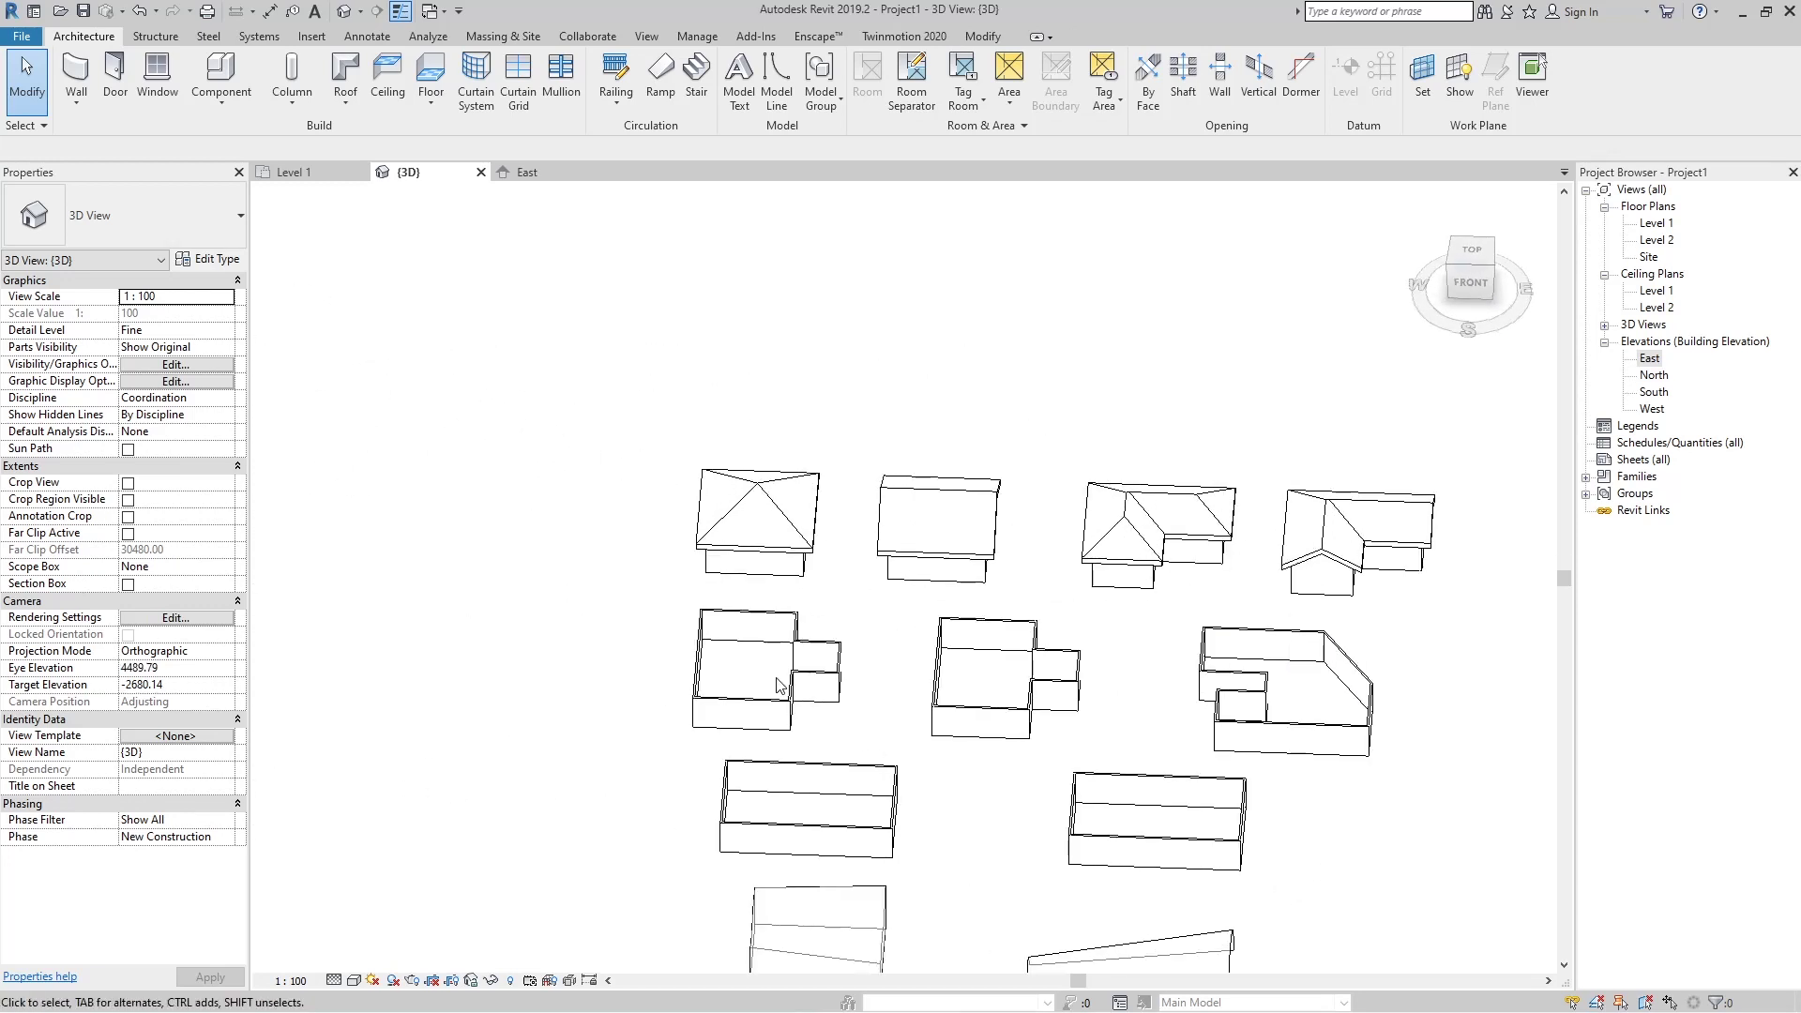
From the Level 1 plan, start a Roof by Footprint placed on Level 2.
click(294, 173)
scroll(1199, 492, down, 4)
scroll(868, 499, up, 6)
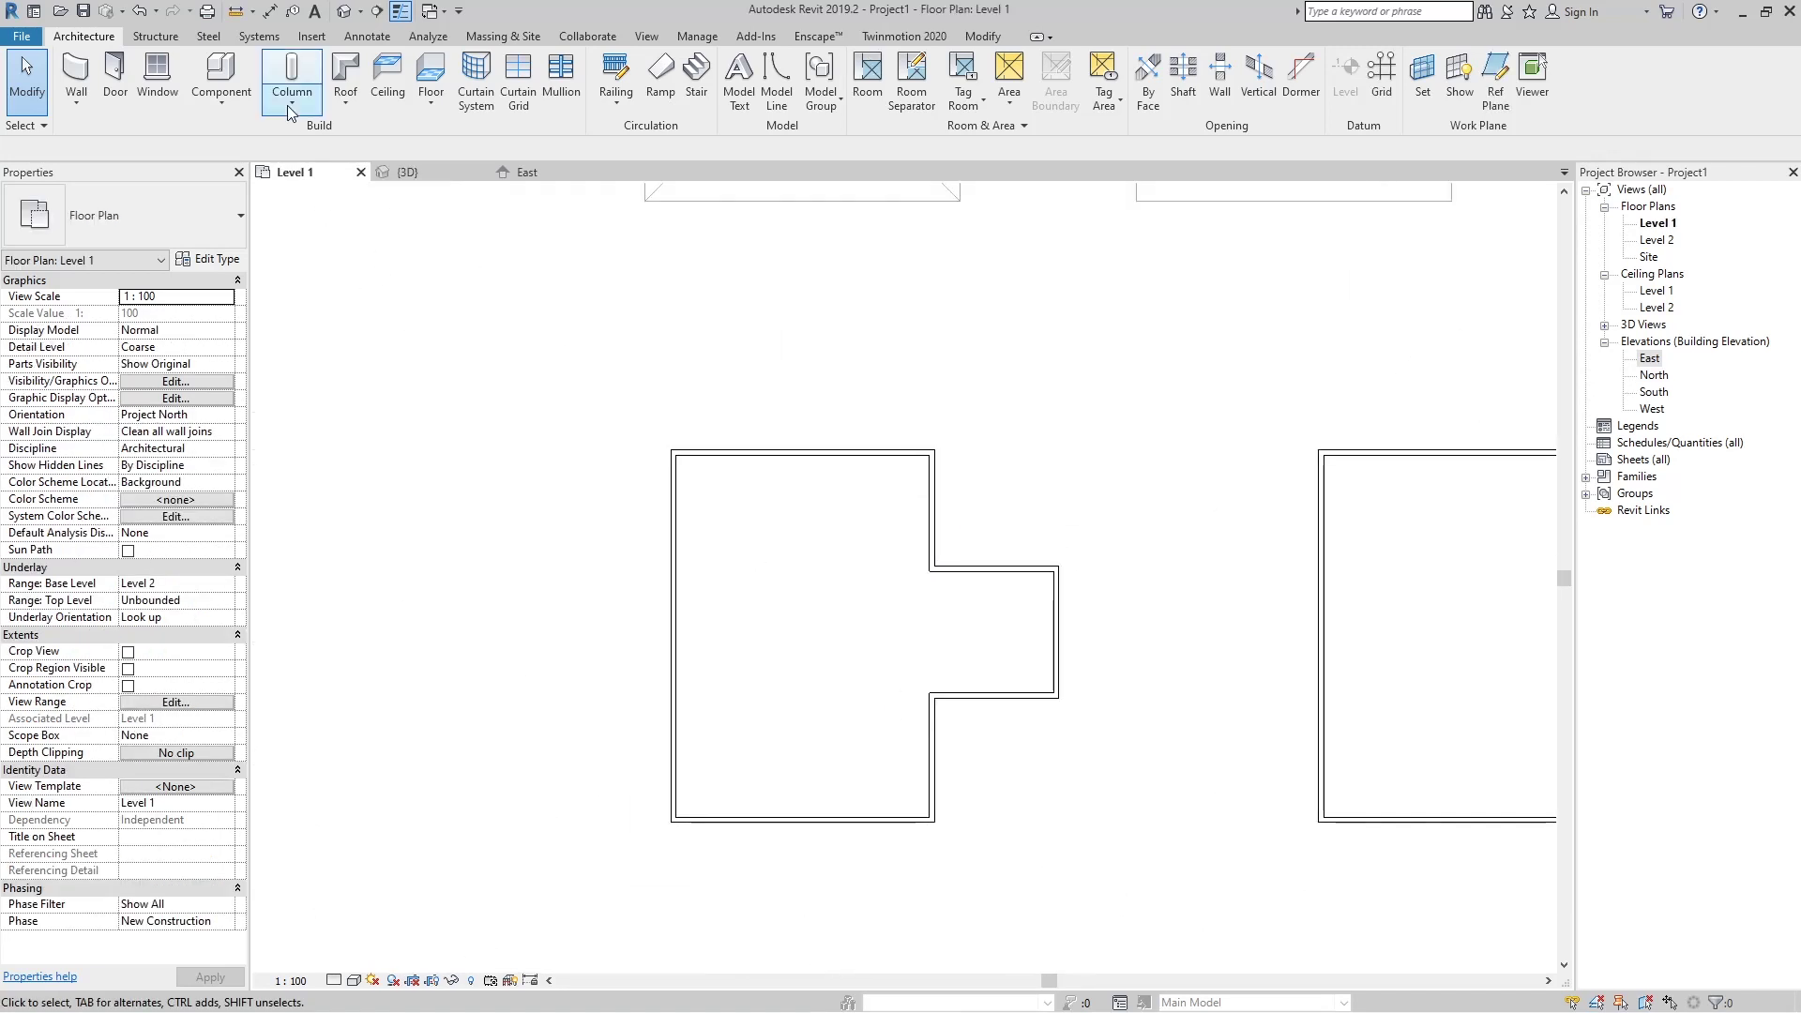
click(345, 98)
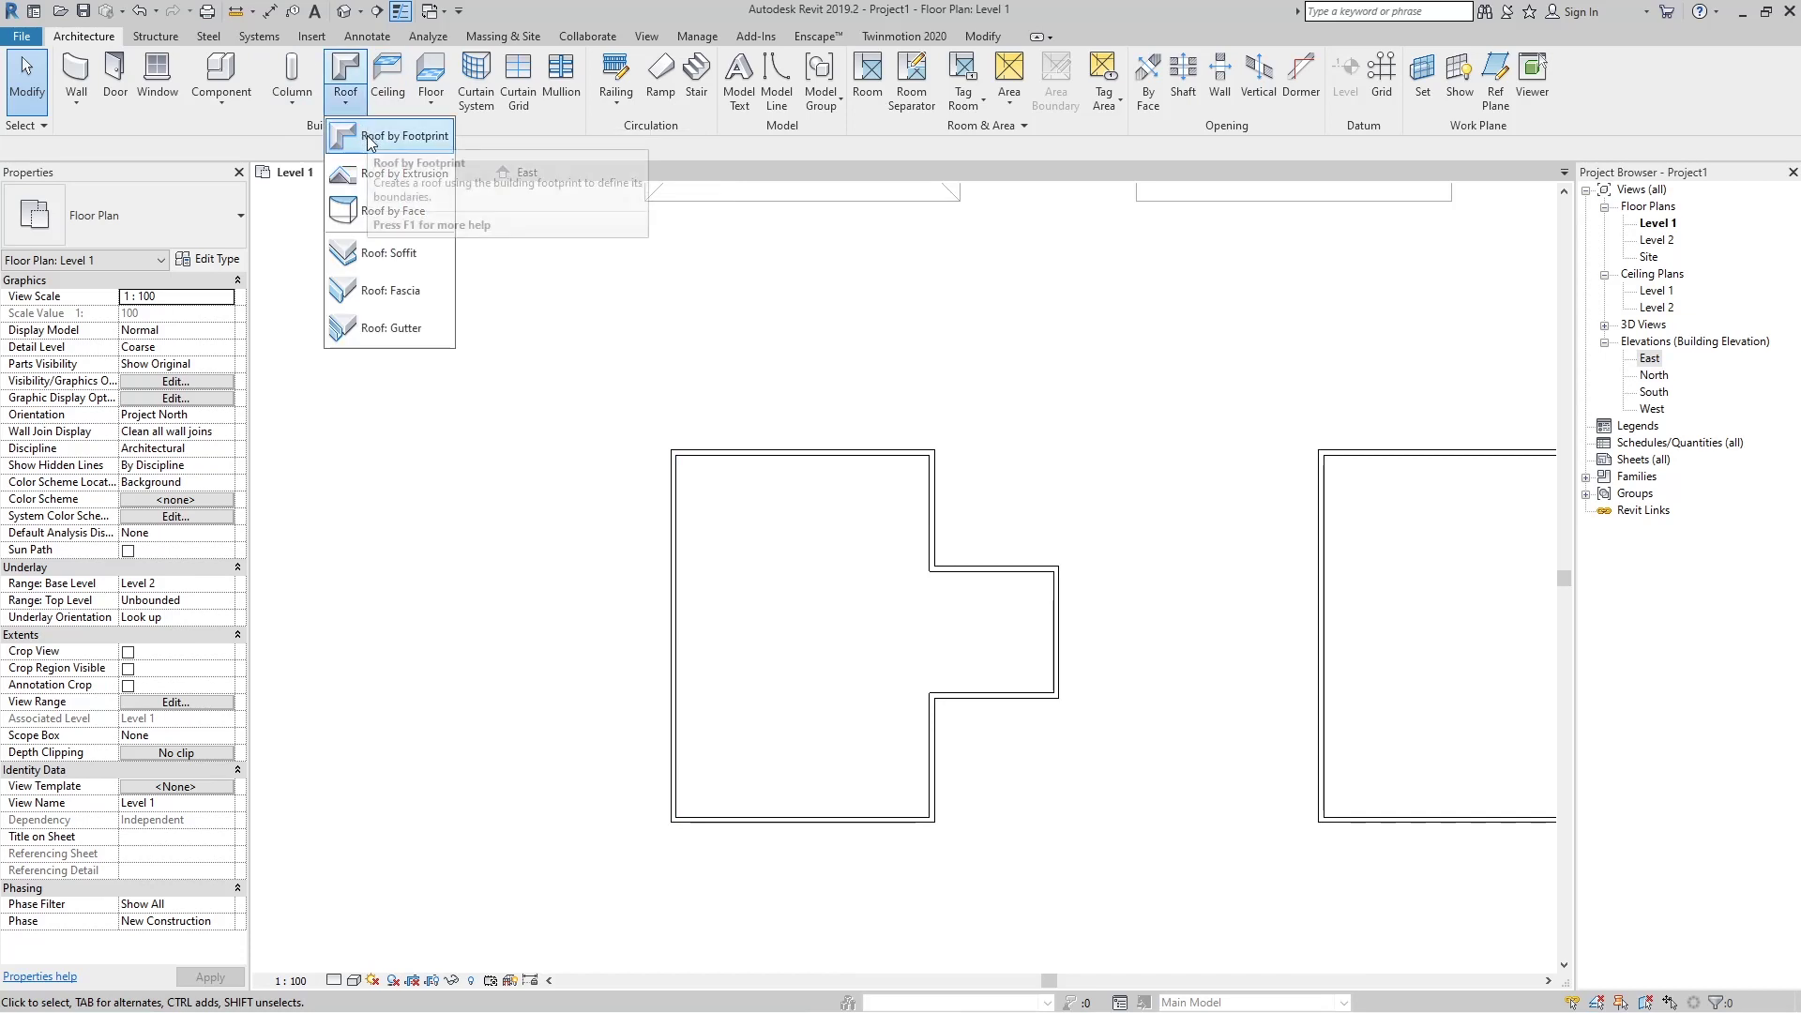
click(369, 142)
click(900, 558)
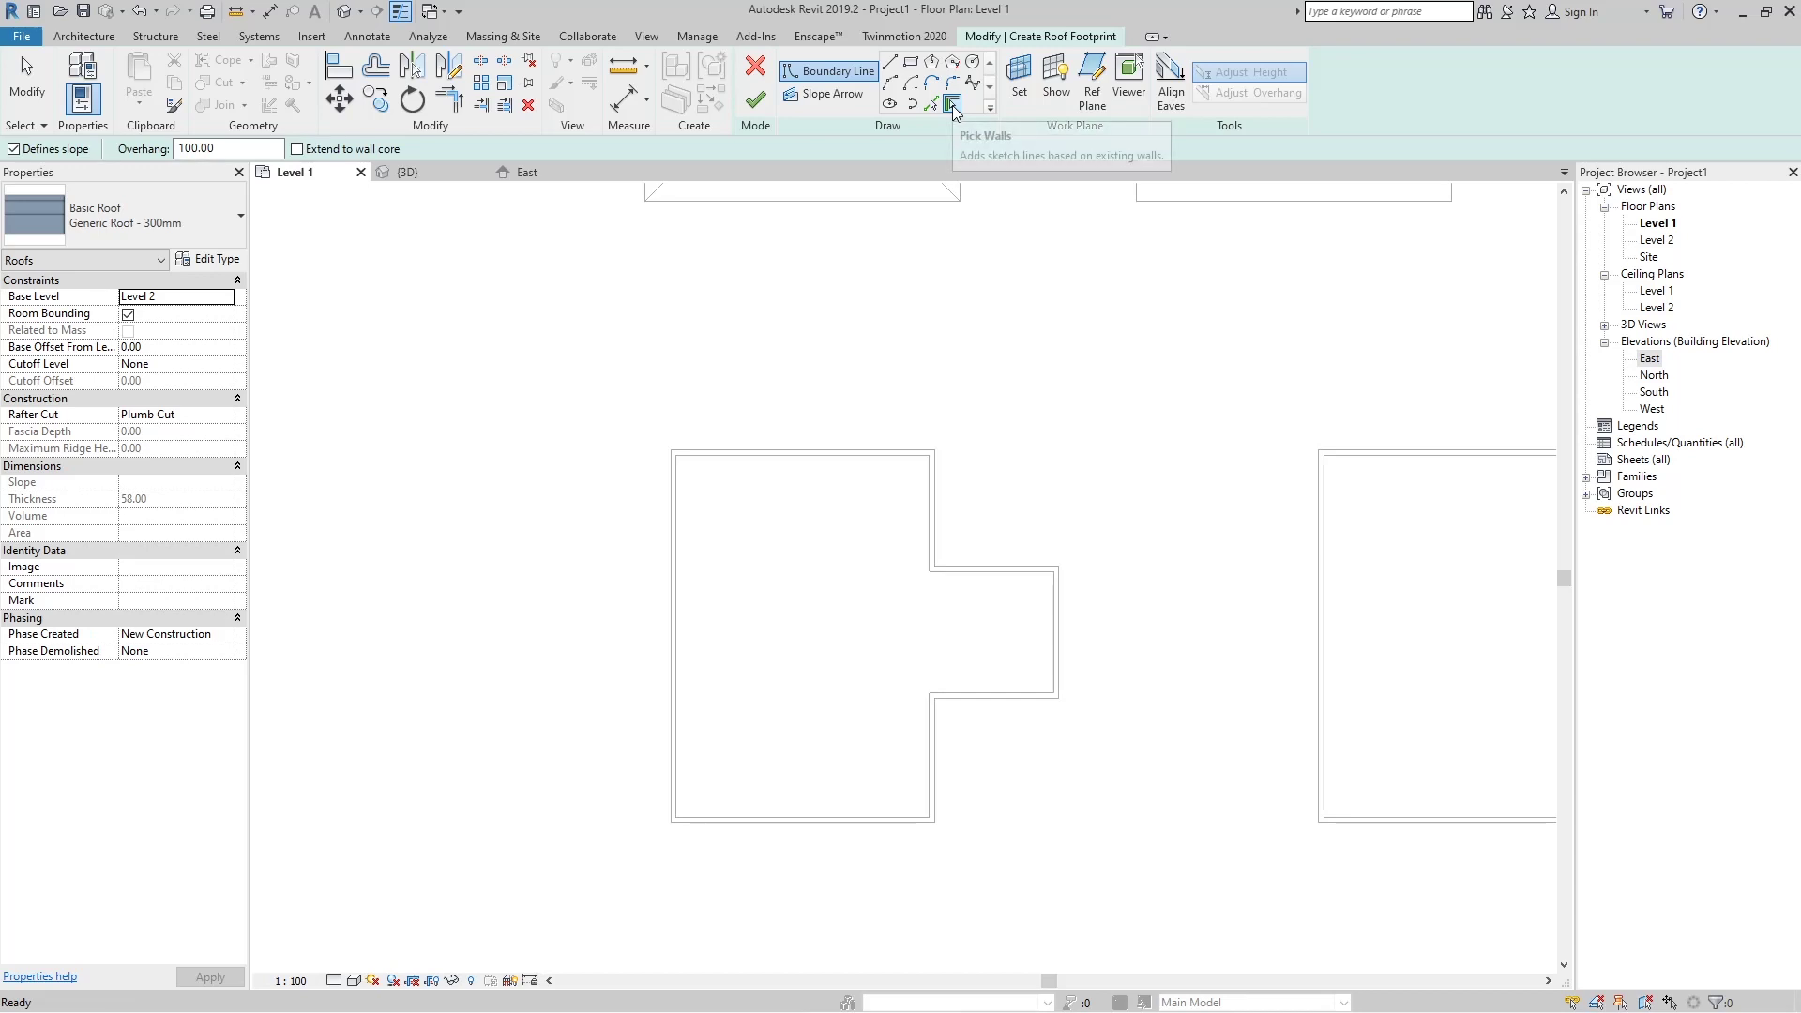
Set a 100 overhang, trace the T-shaped wall chain, and finish the 30° hipped roof.
double_click(234, 149)
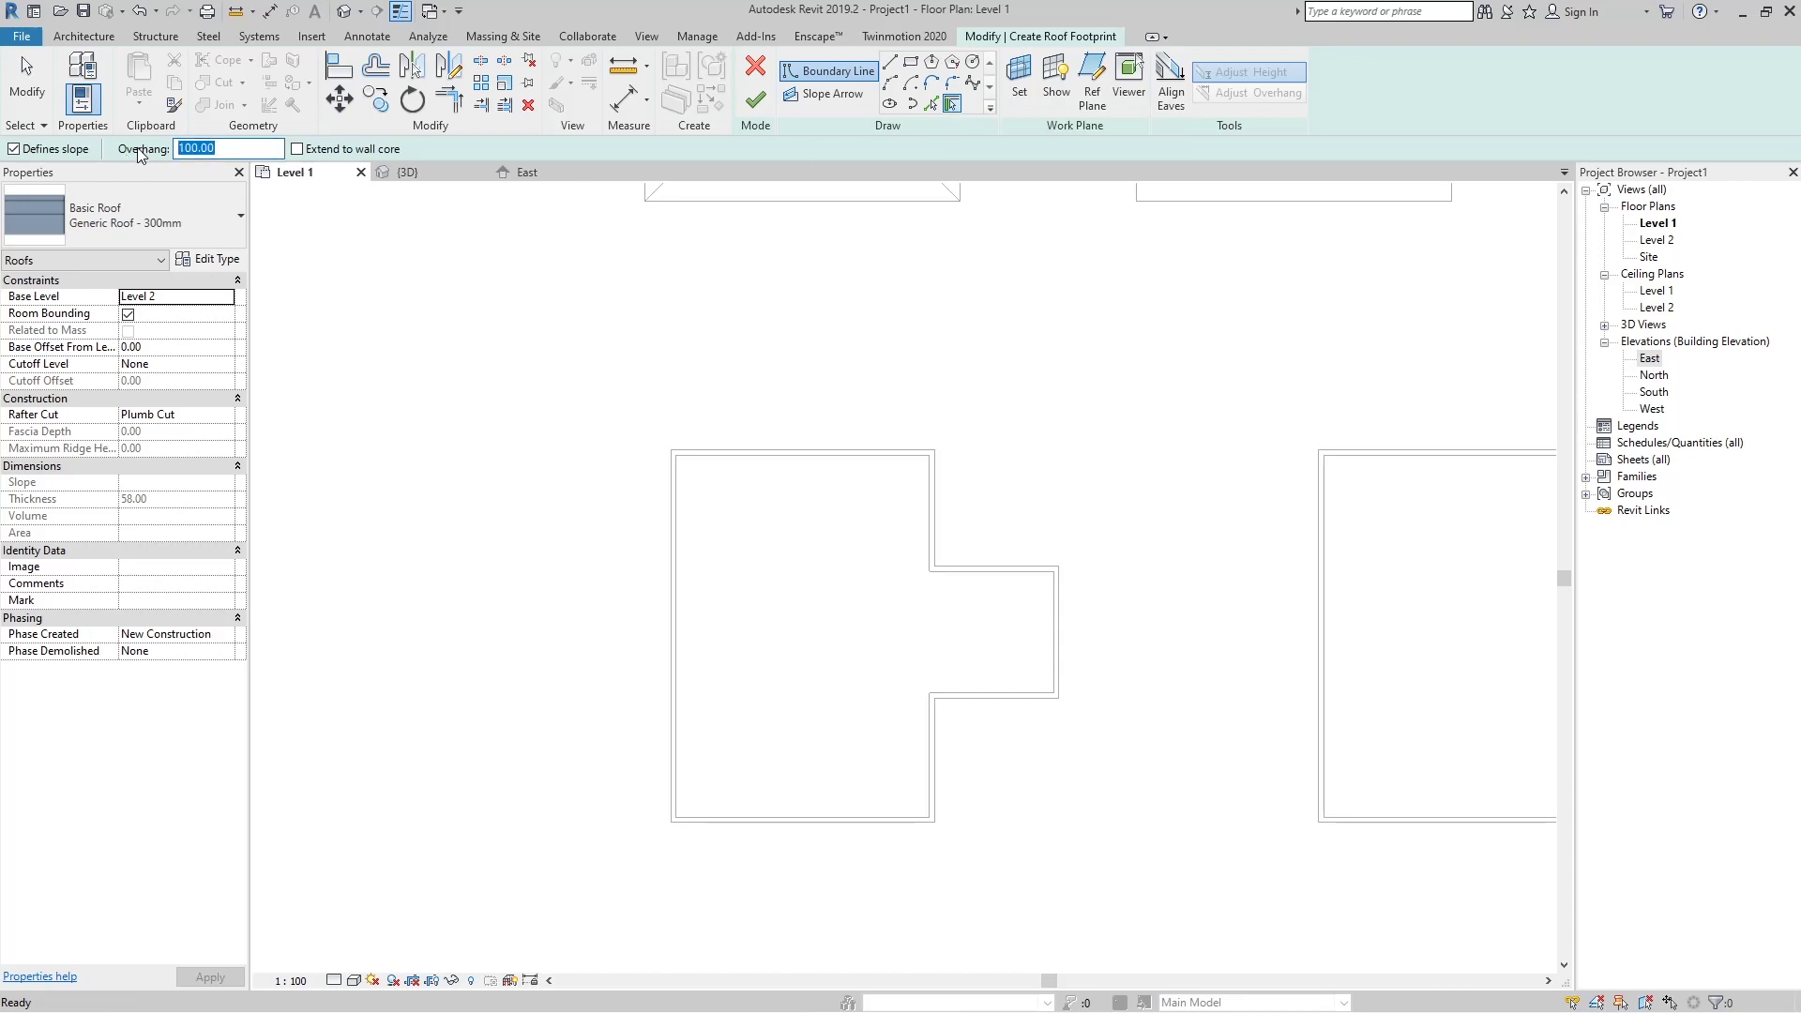
text(100)
key(Return)
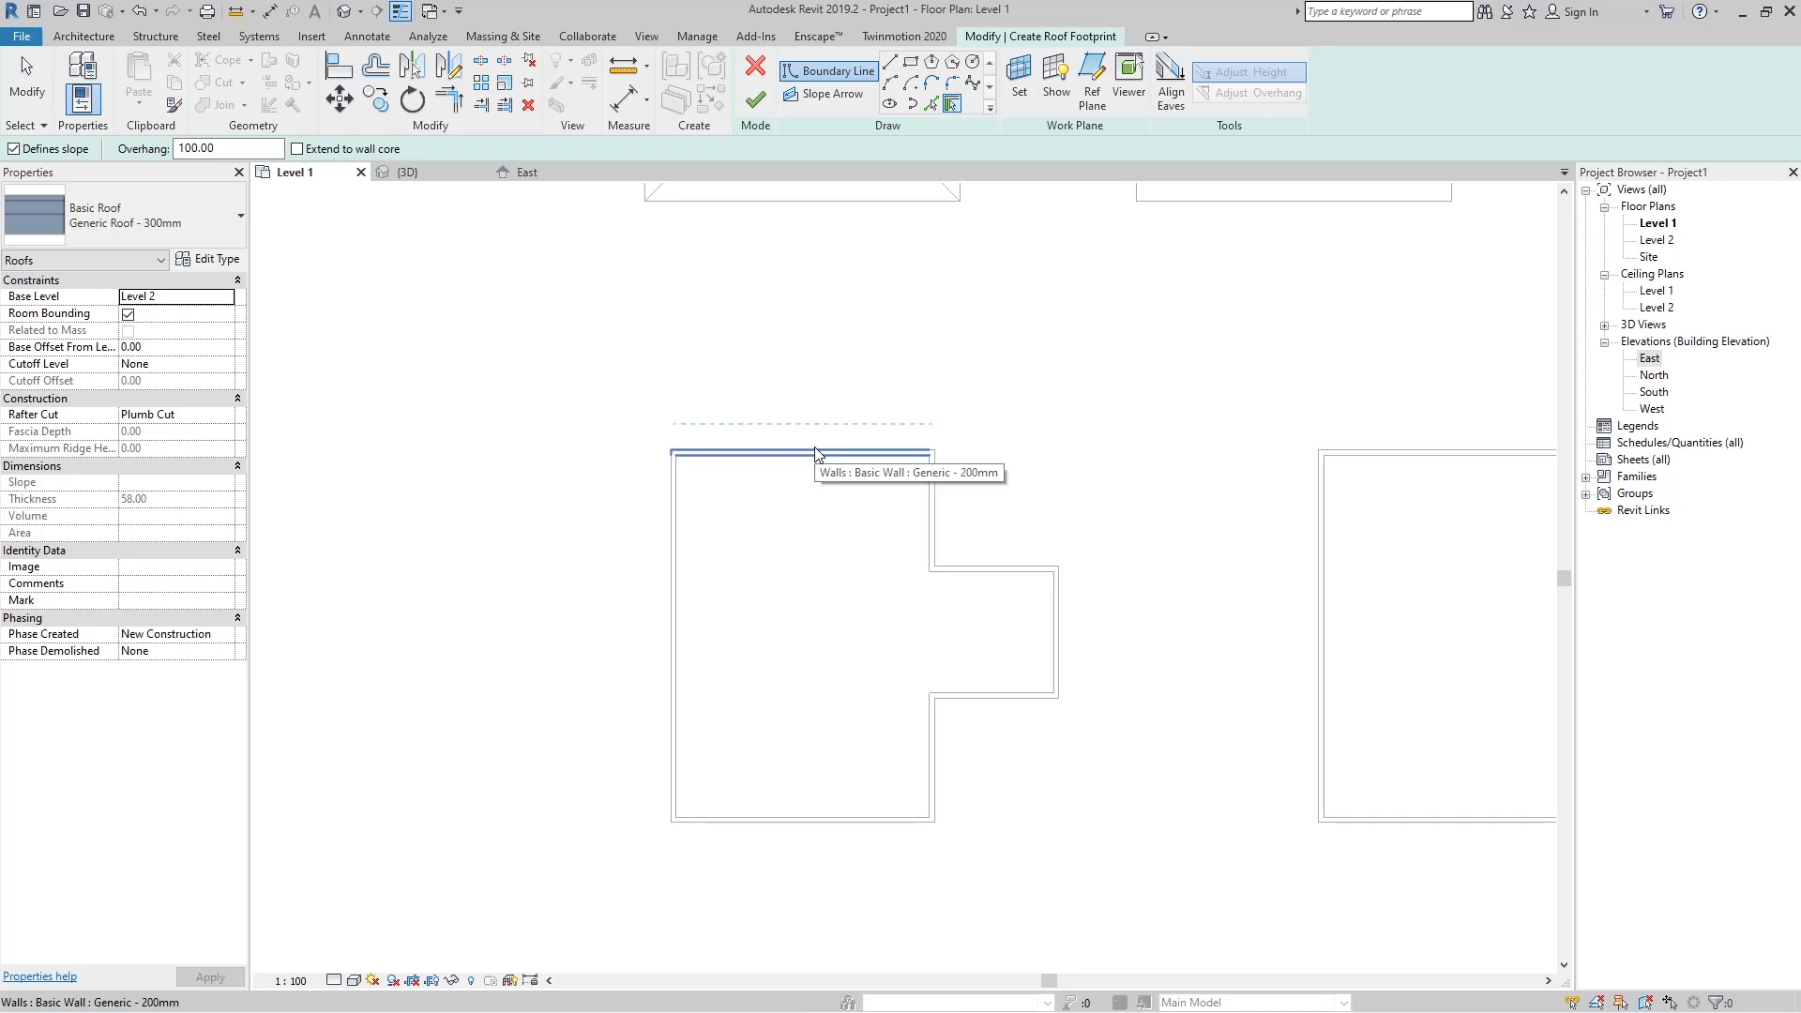
key(Tab)
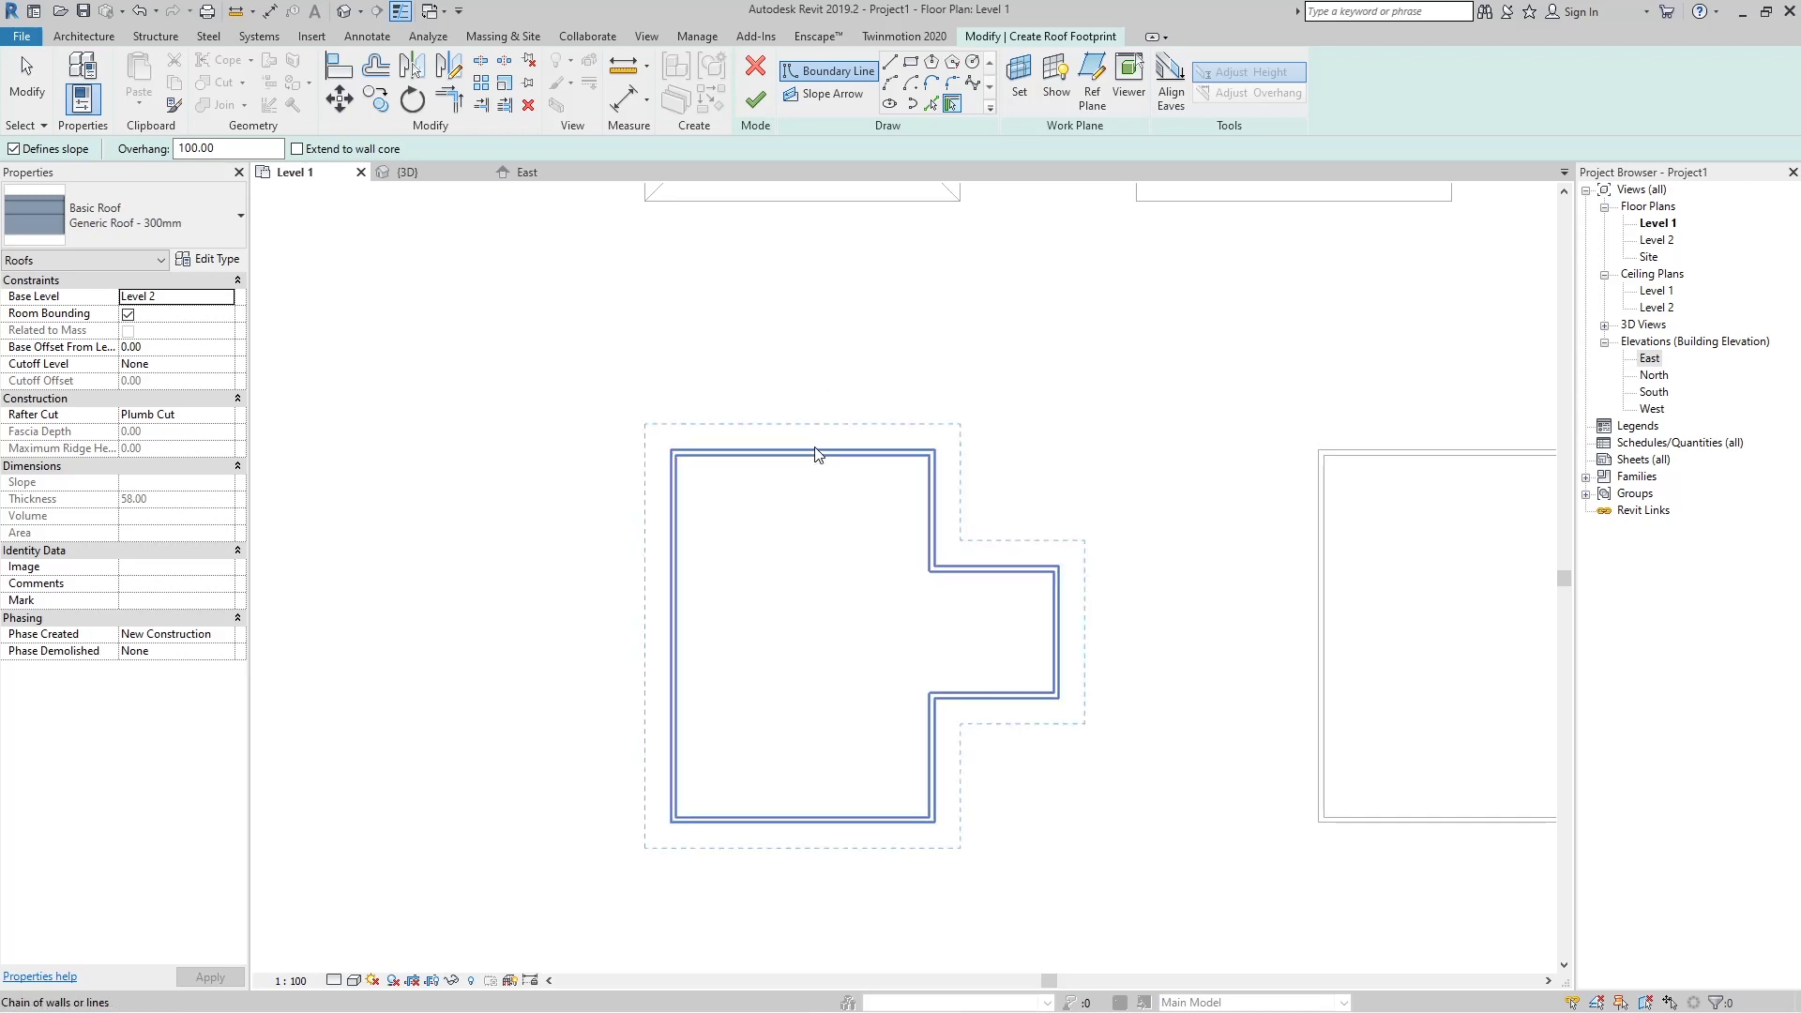
click(818, 454)
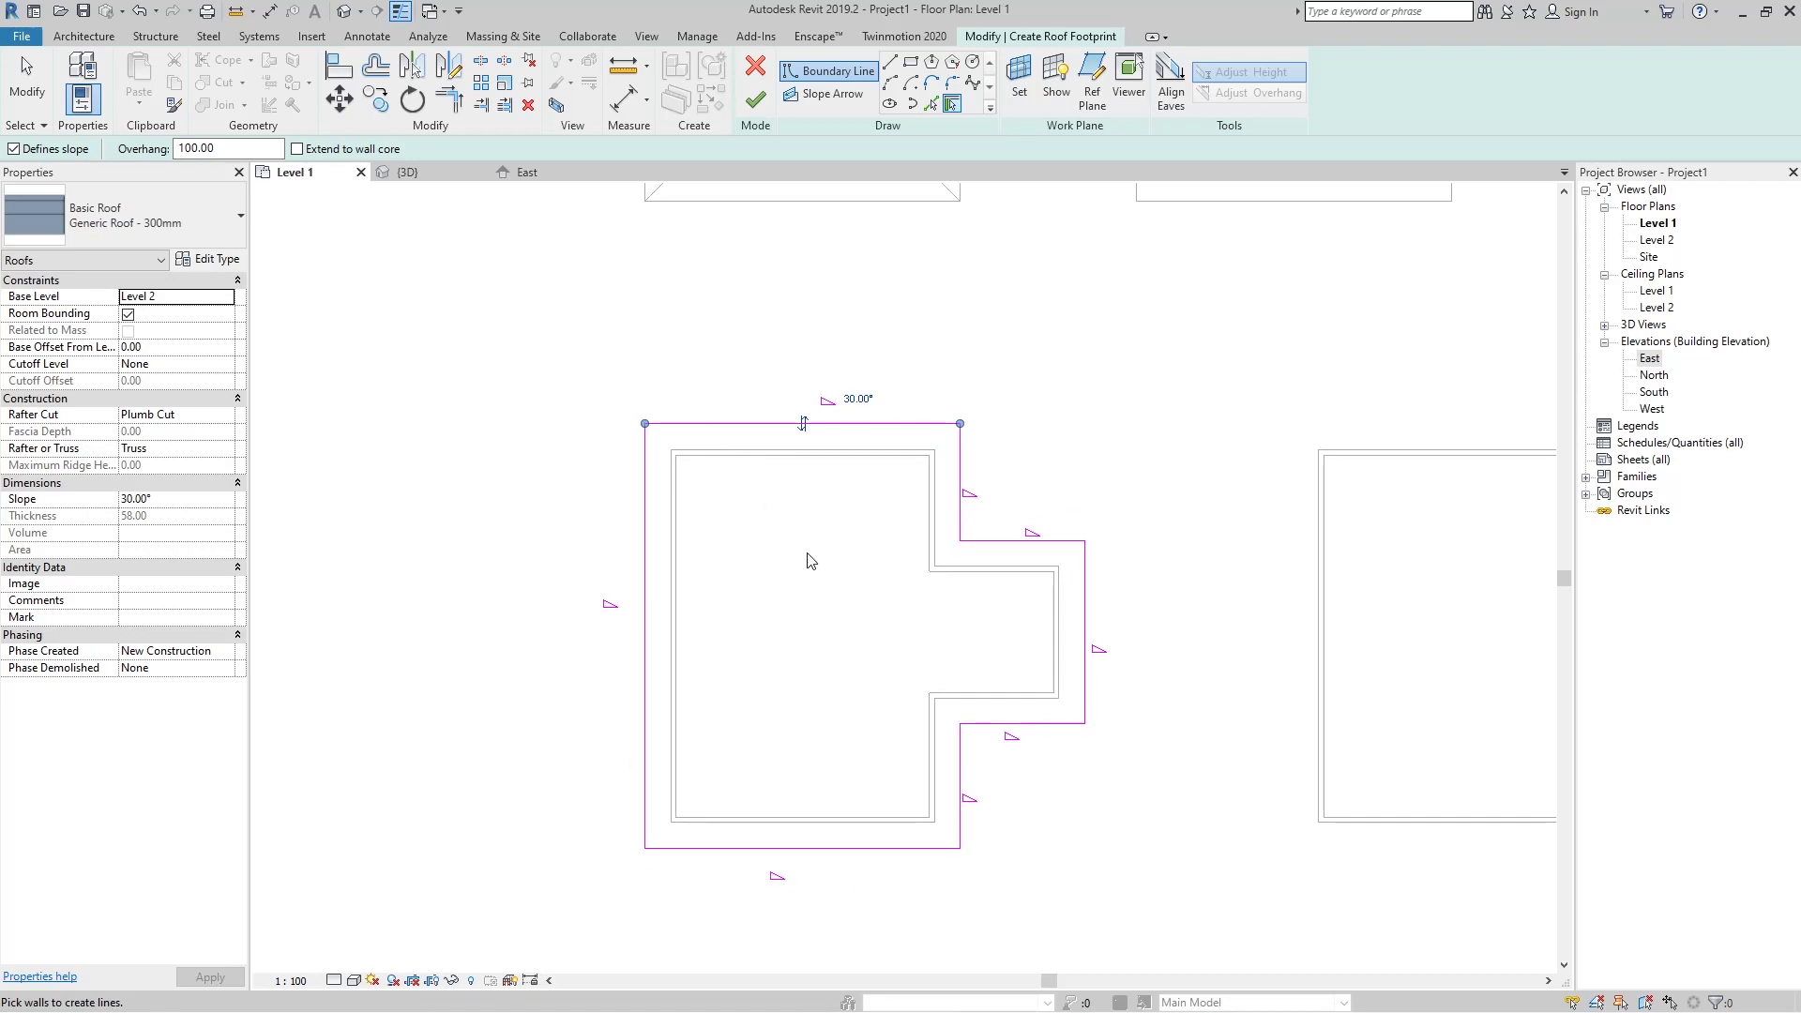
scroll(834, 550, down, 1)
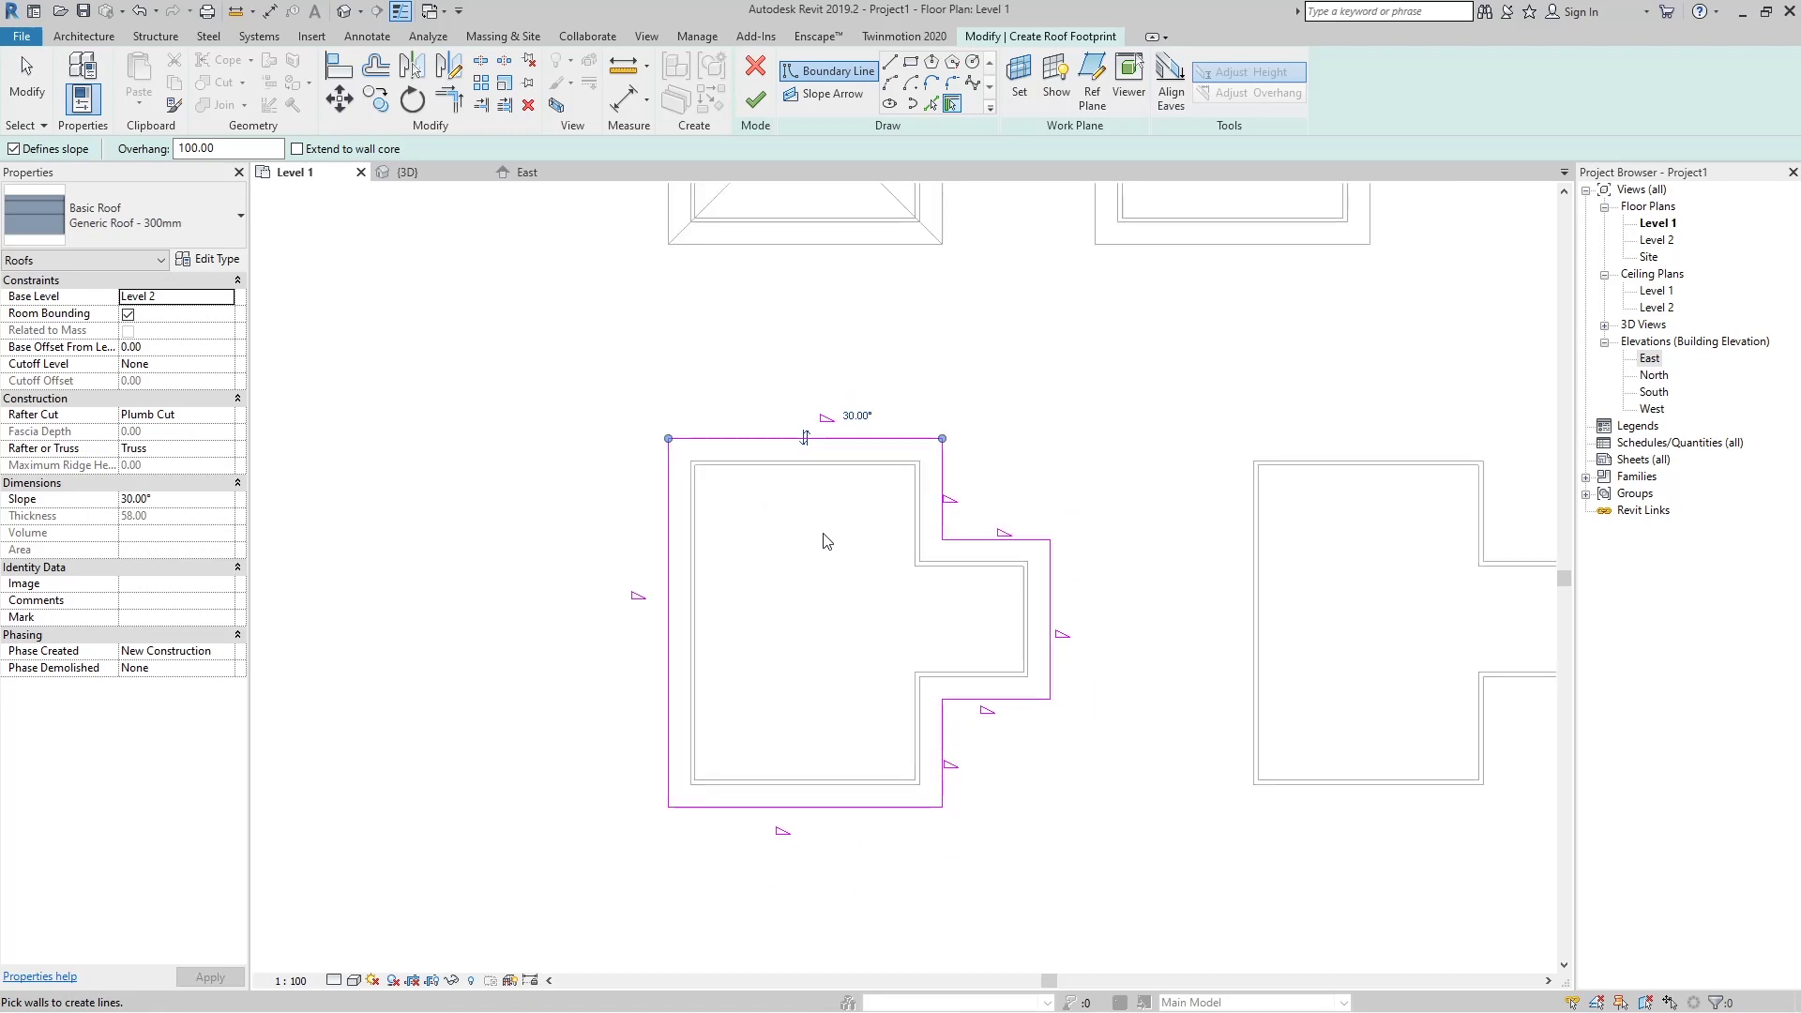
click(755, 103)
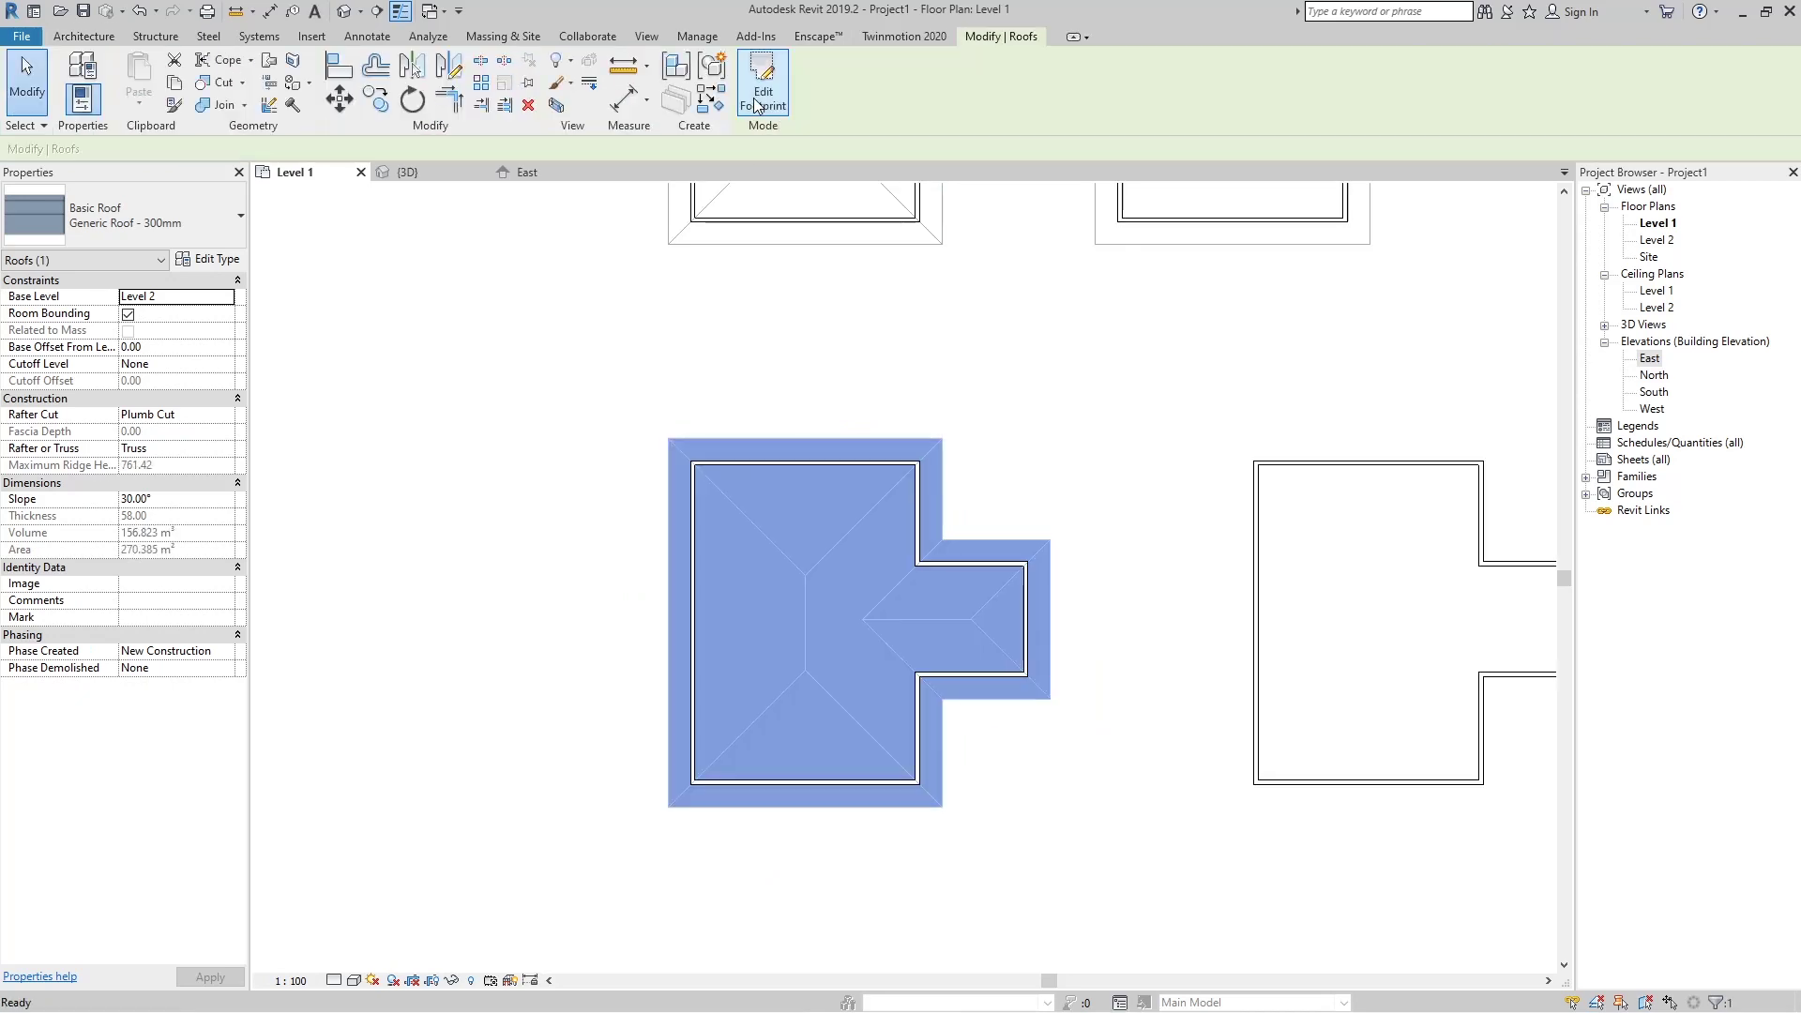
Orbit the 3D view to inspect the T-shaped building's new hipped roof.
click(441, 173)
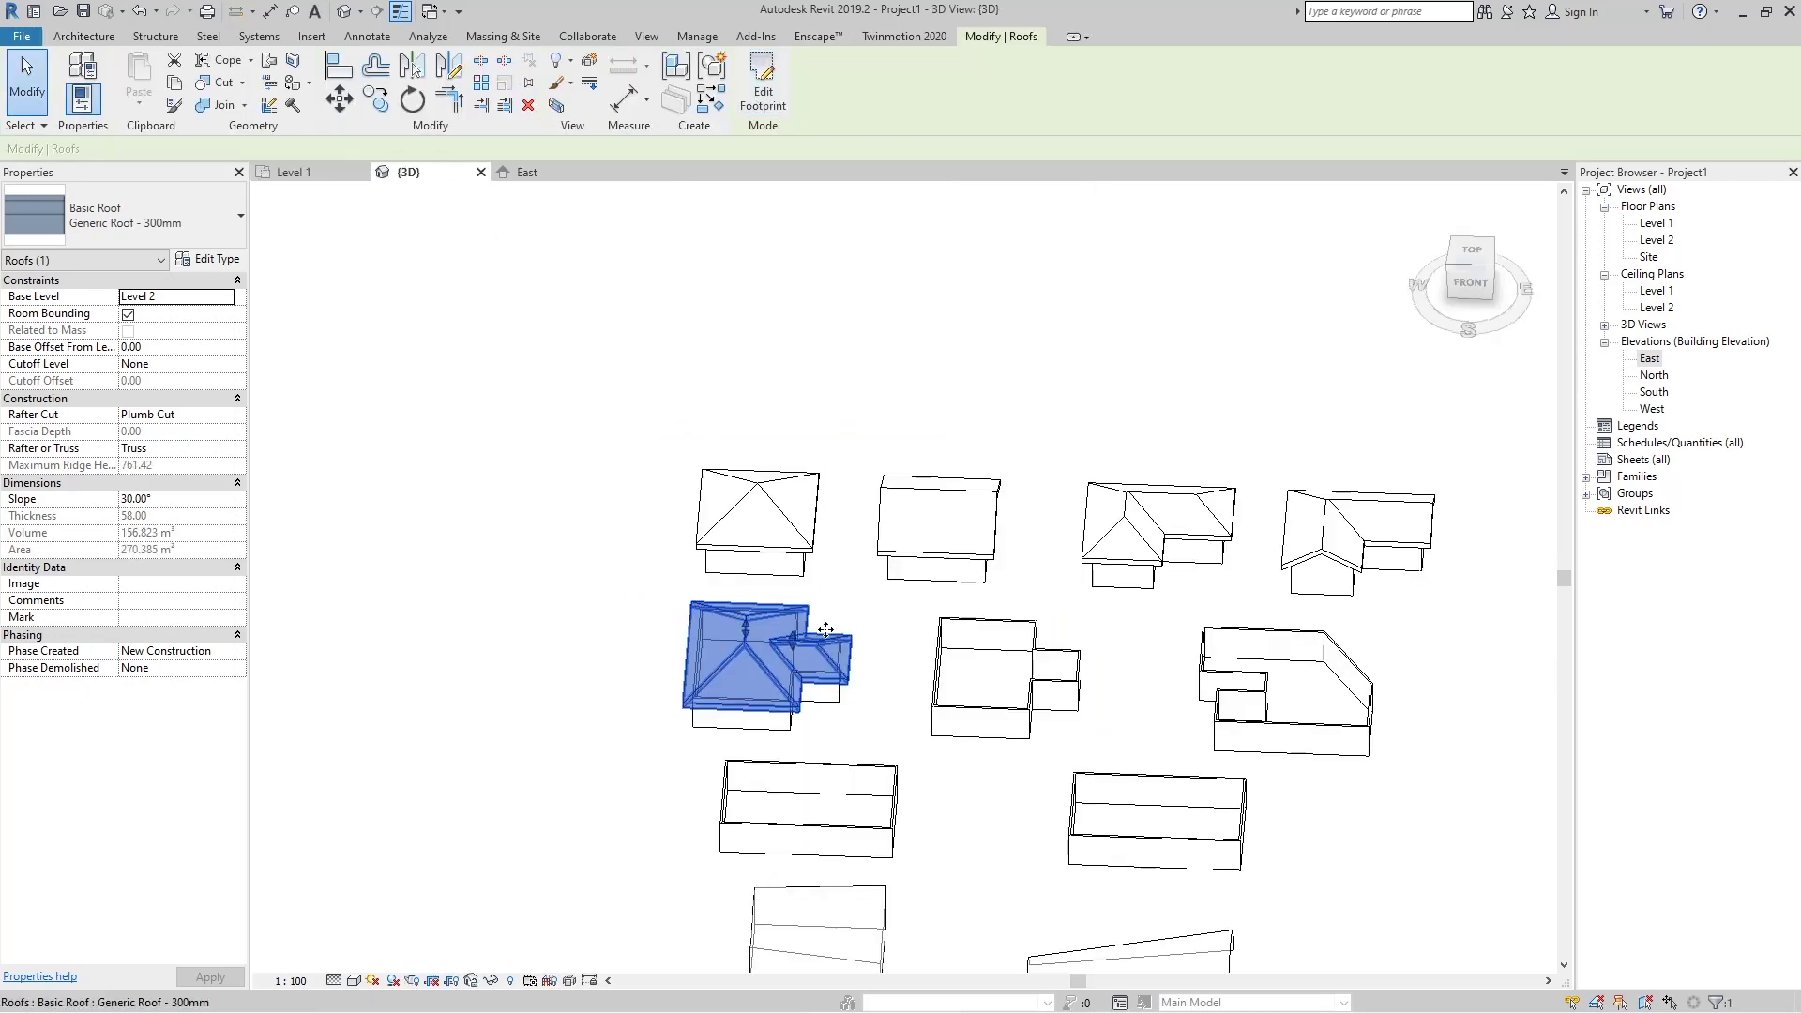
scroll(838, 610, up, 2)
key(Escape)
shift+middle_drag(904, 498, 713, 571)
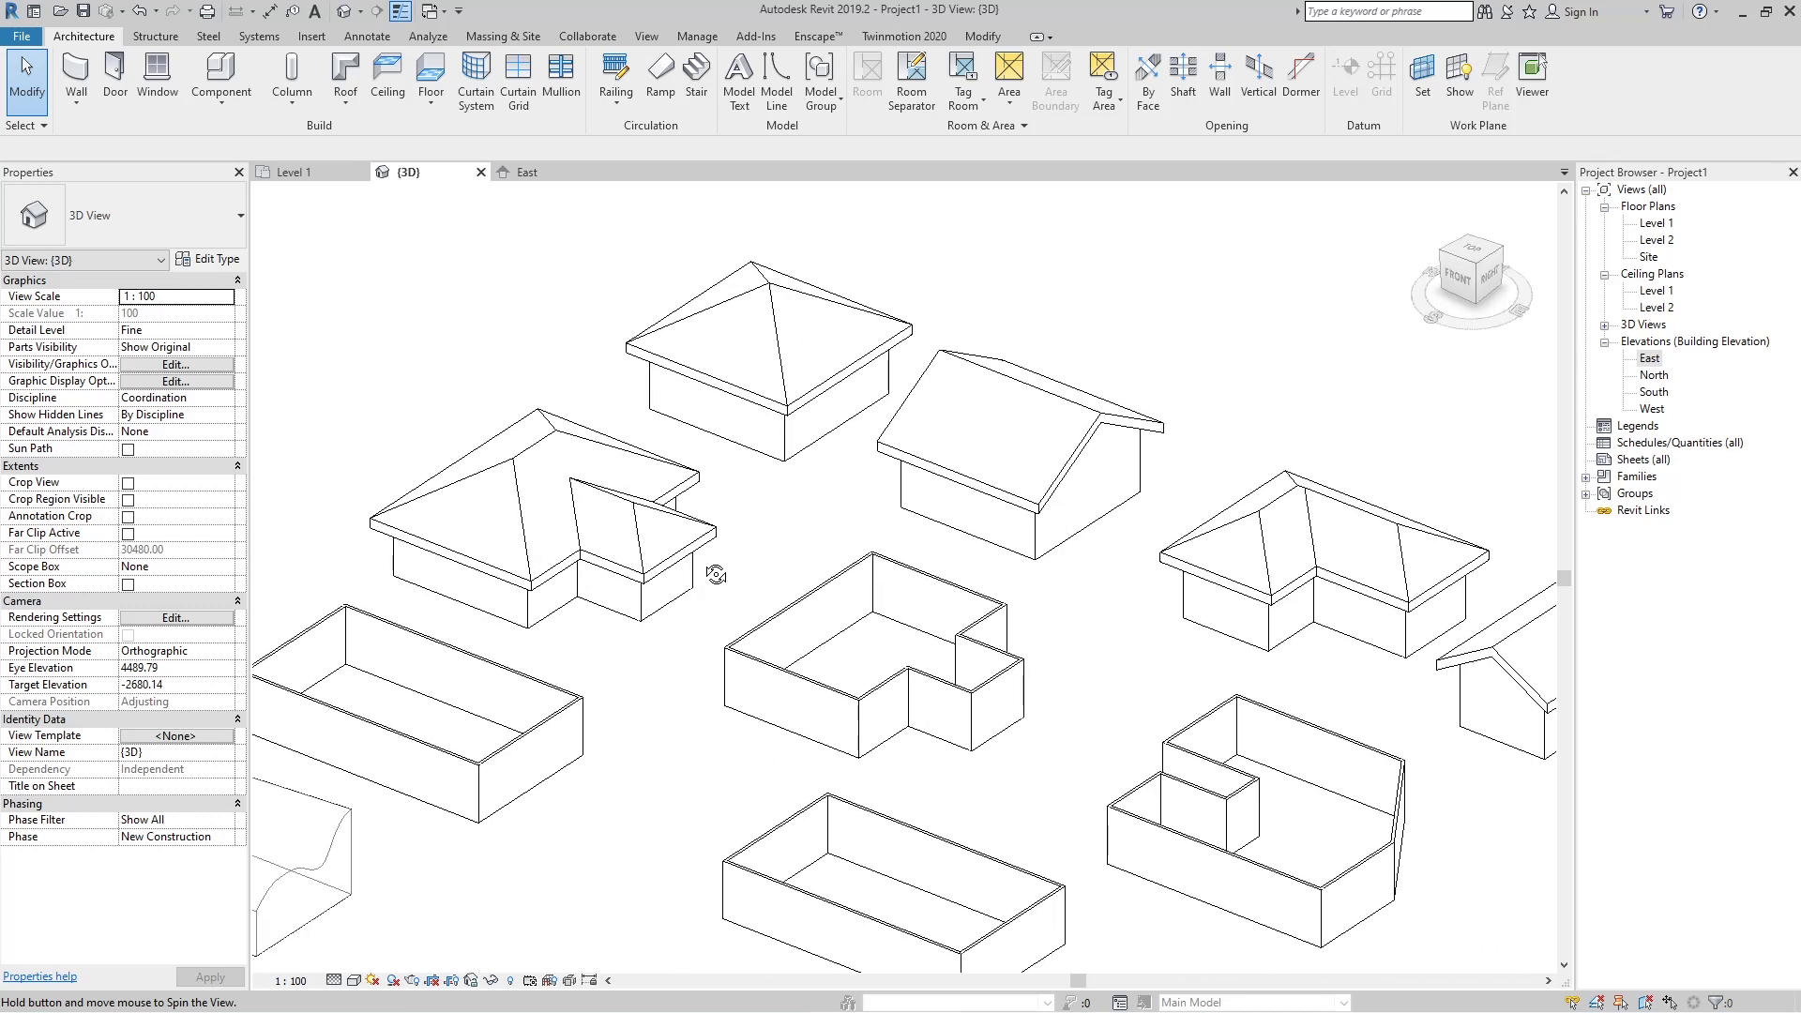
Start another Level 2 footprint roof traced around the next T-shaped wall chain.
click(295, 173)
click(346, 84)
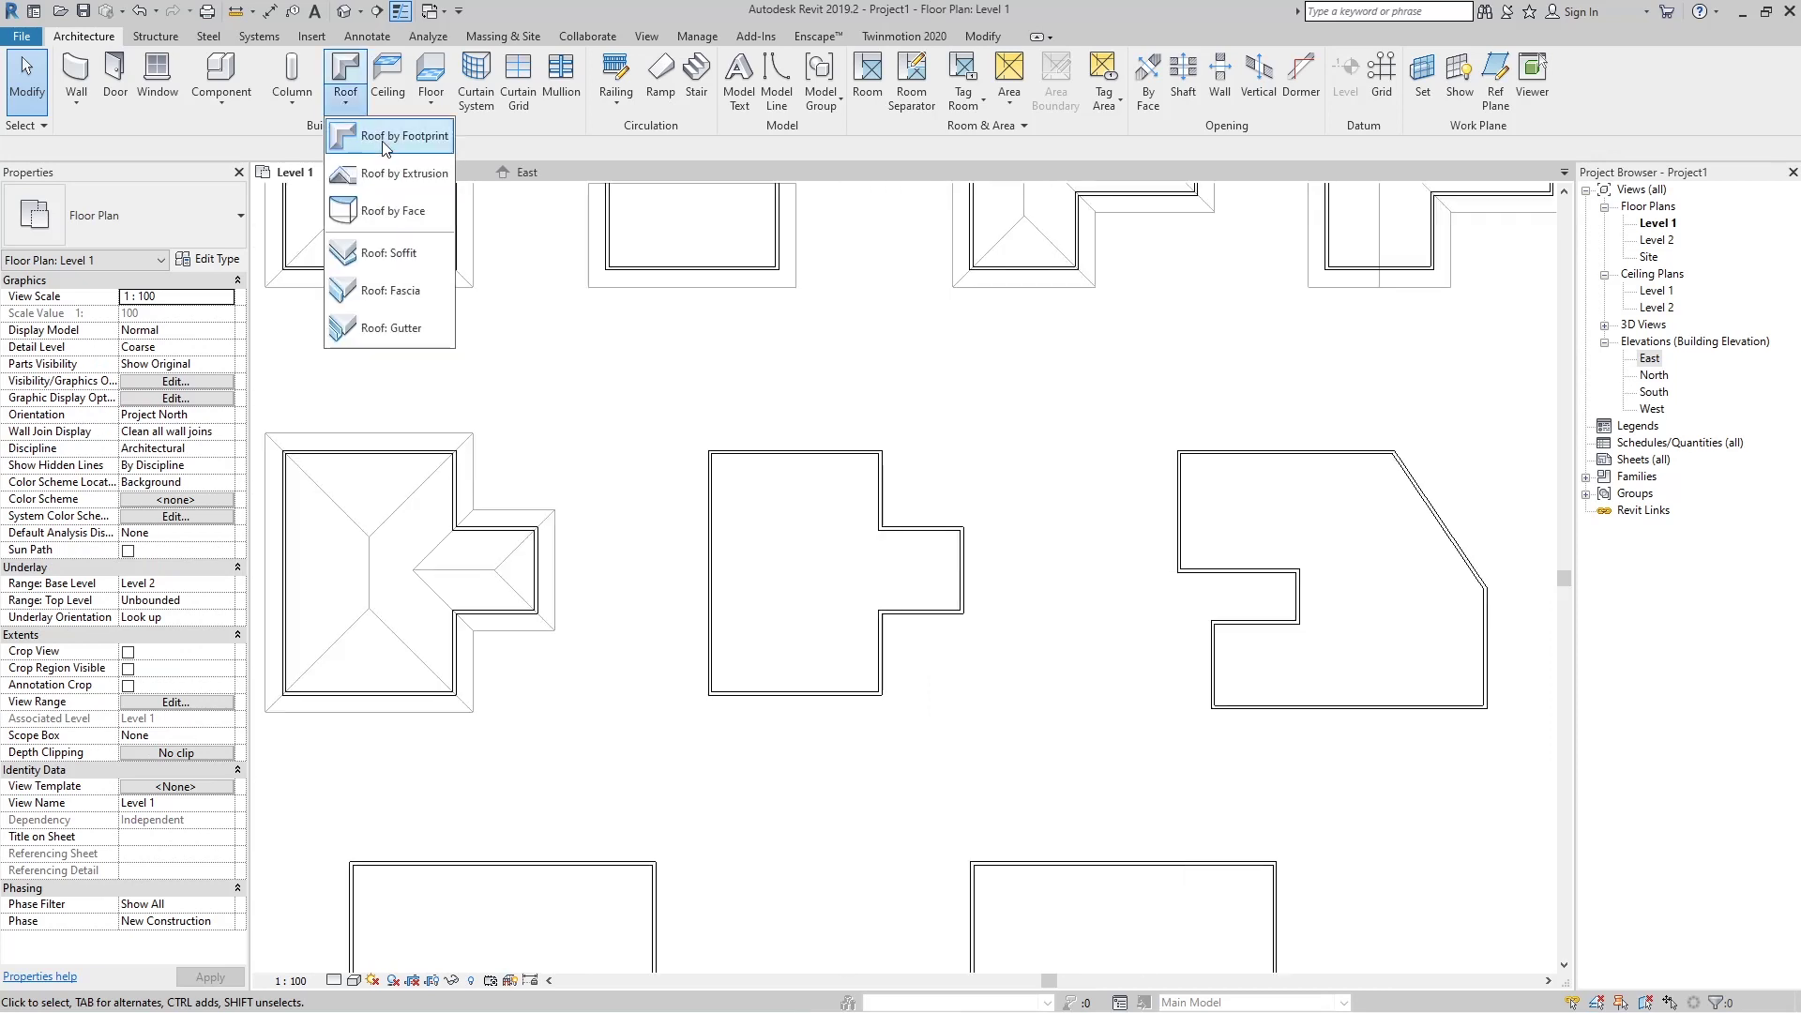
click(389, 134)
click(891, 559)
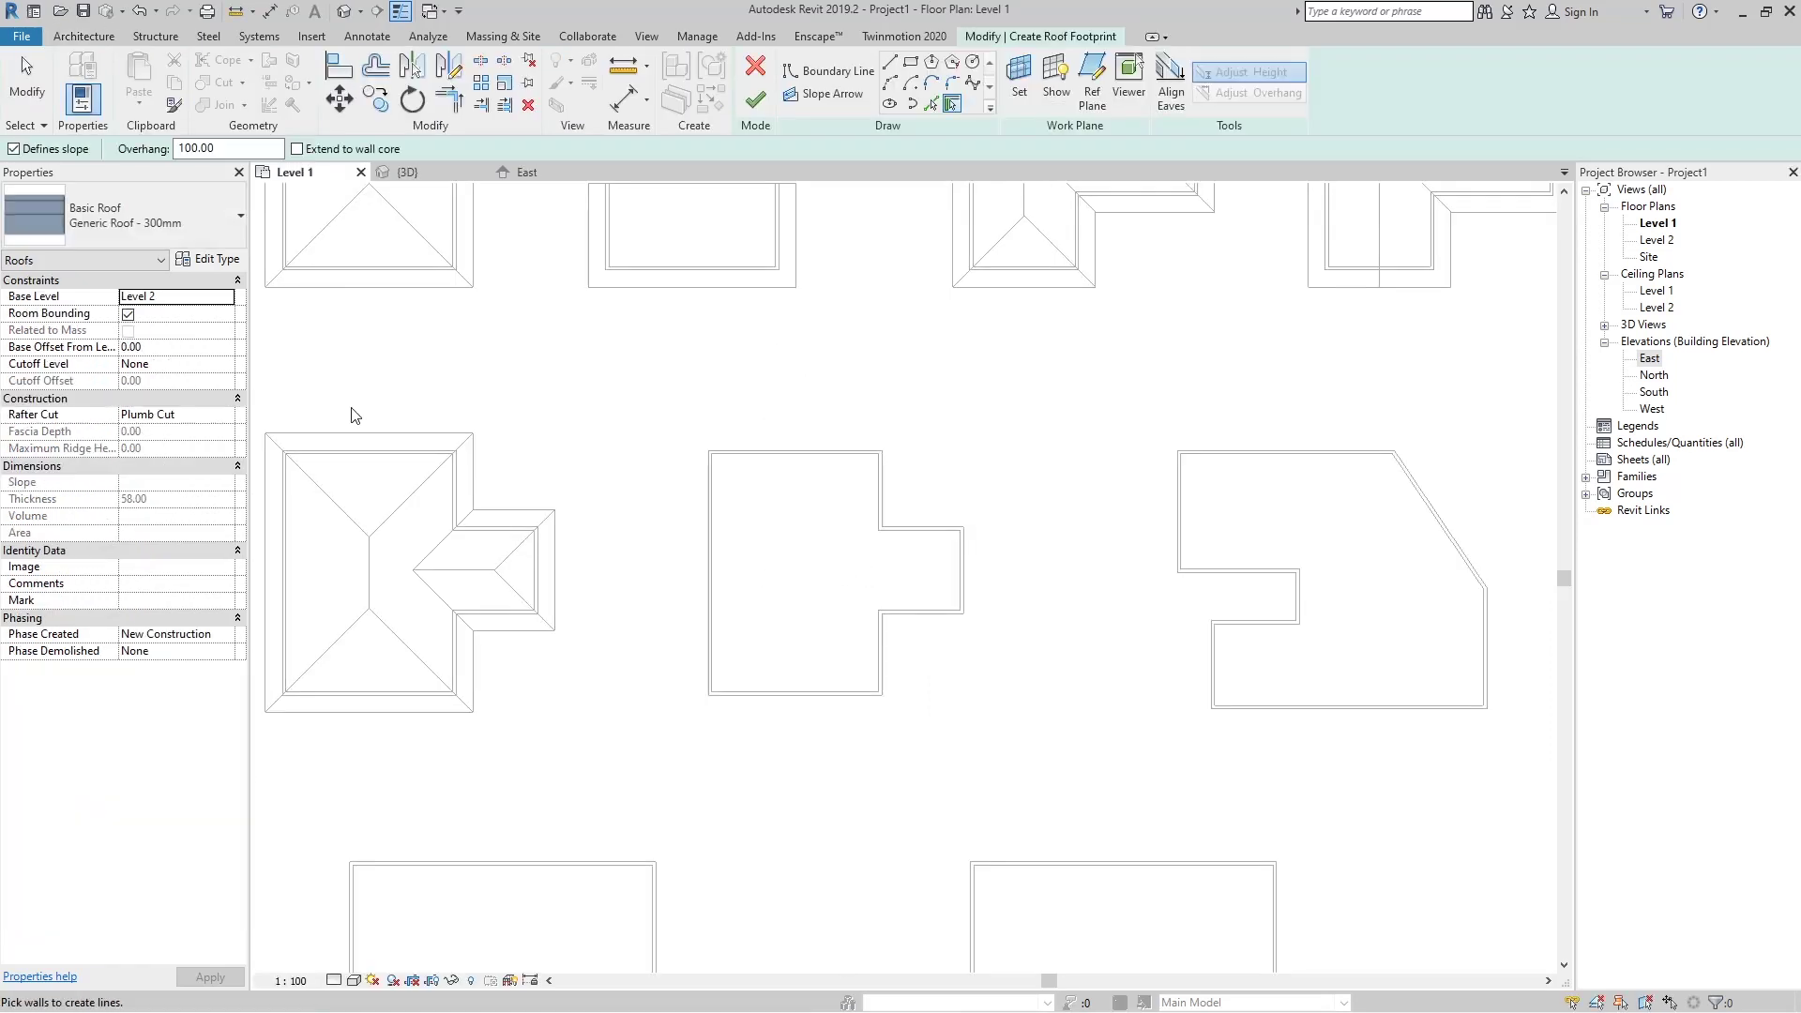
key(Tab)
click(814, 454)
Make the selected boundary edges non-sloping and finish the two-slope roof.
scroll(886, 511, up, 2)
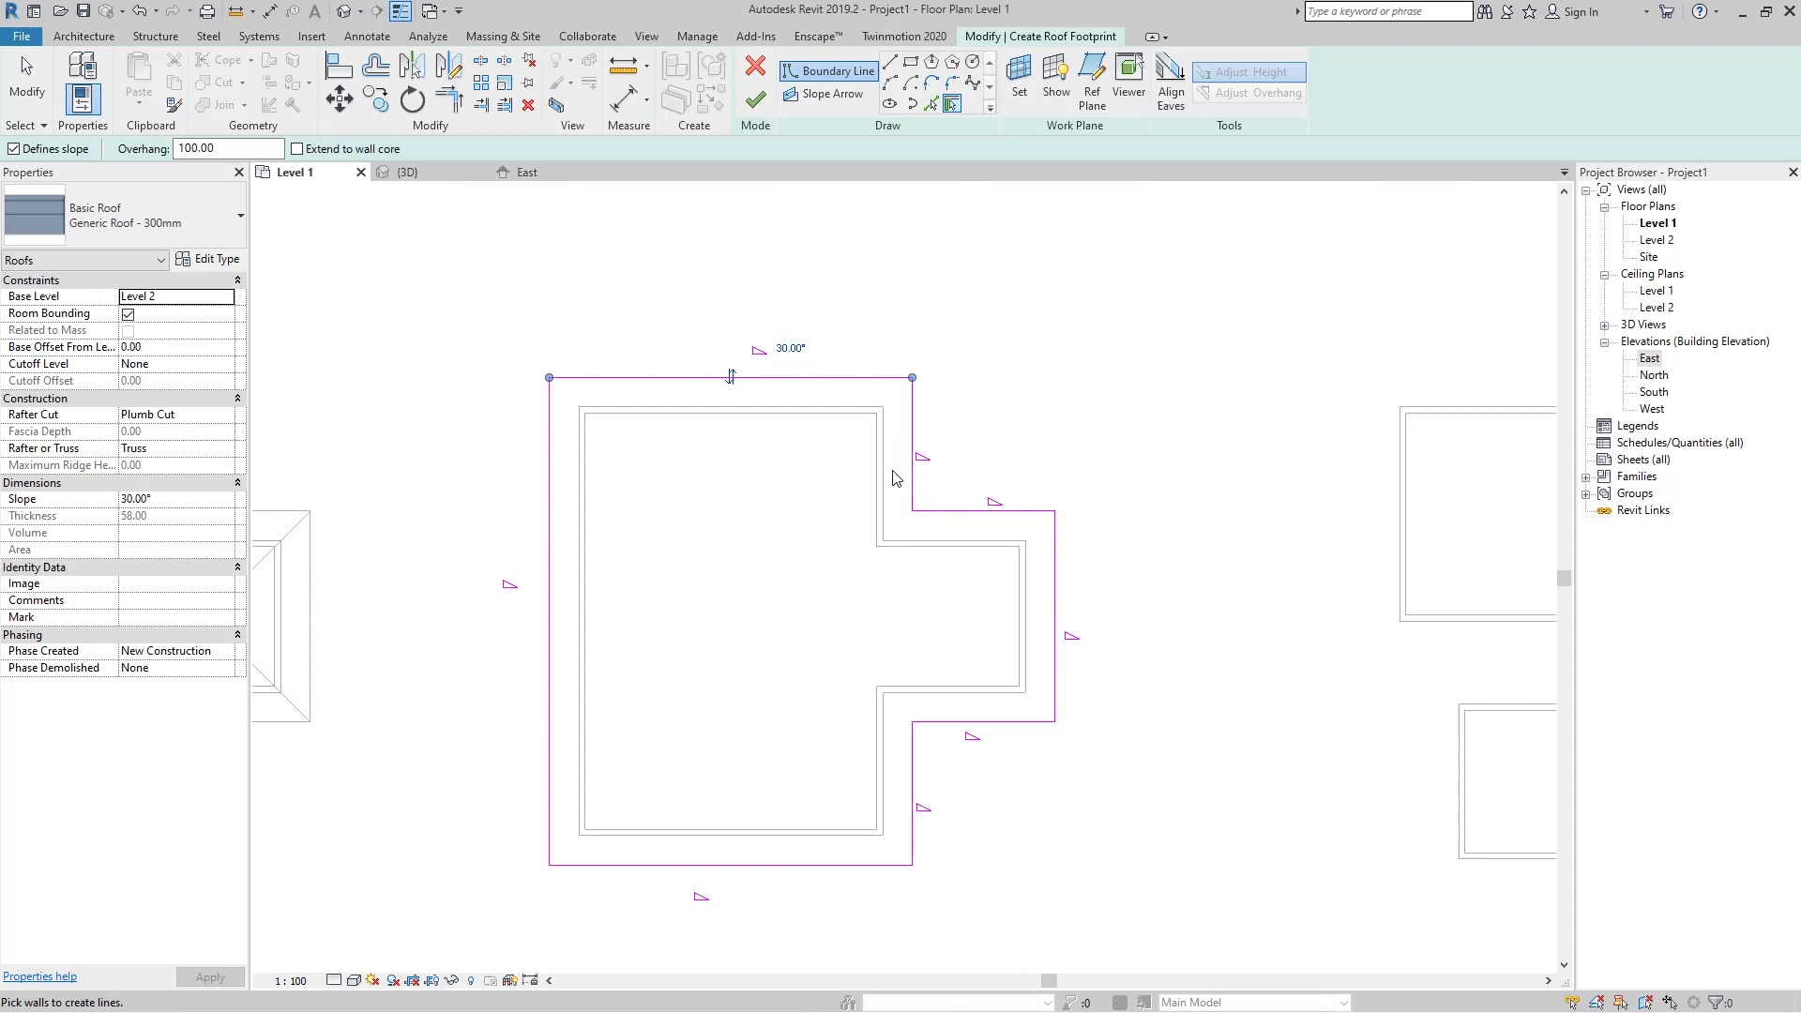
scroll(938, 450, down, 2)
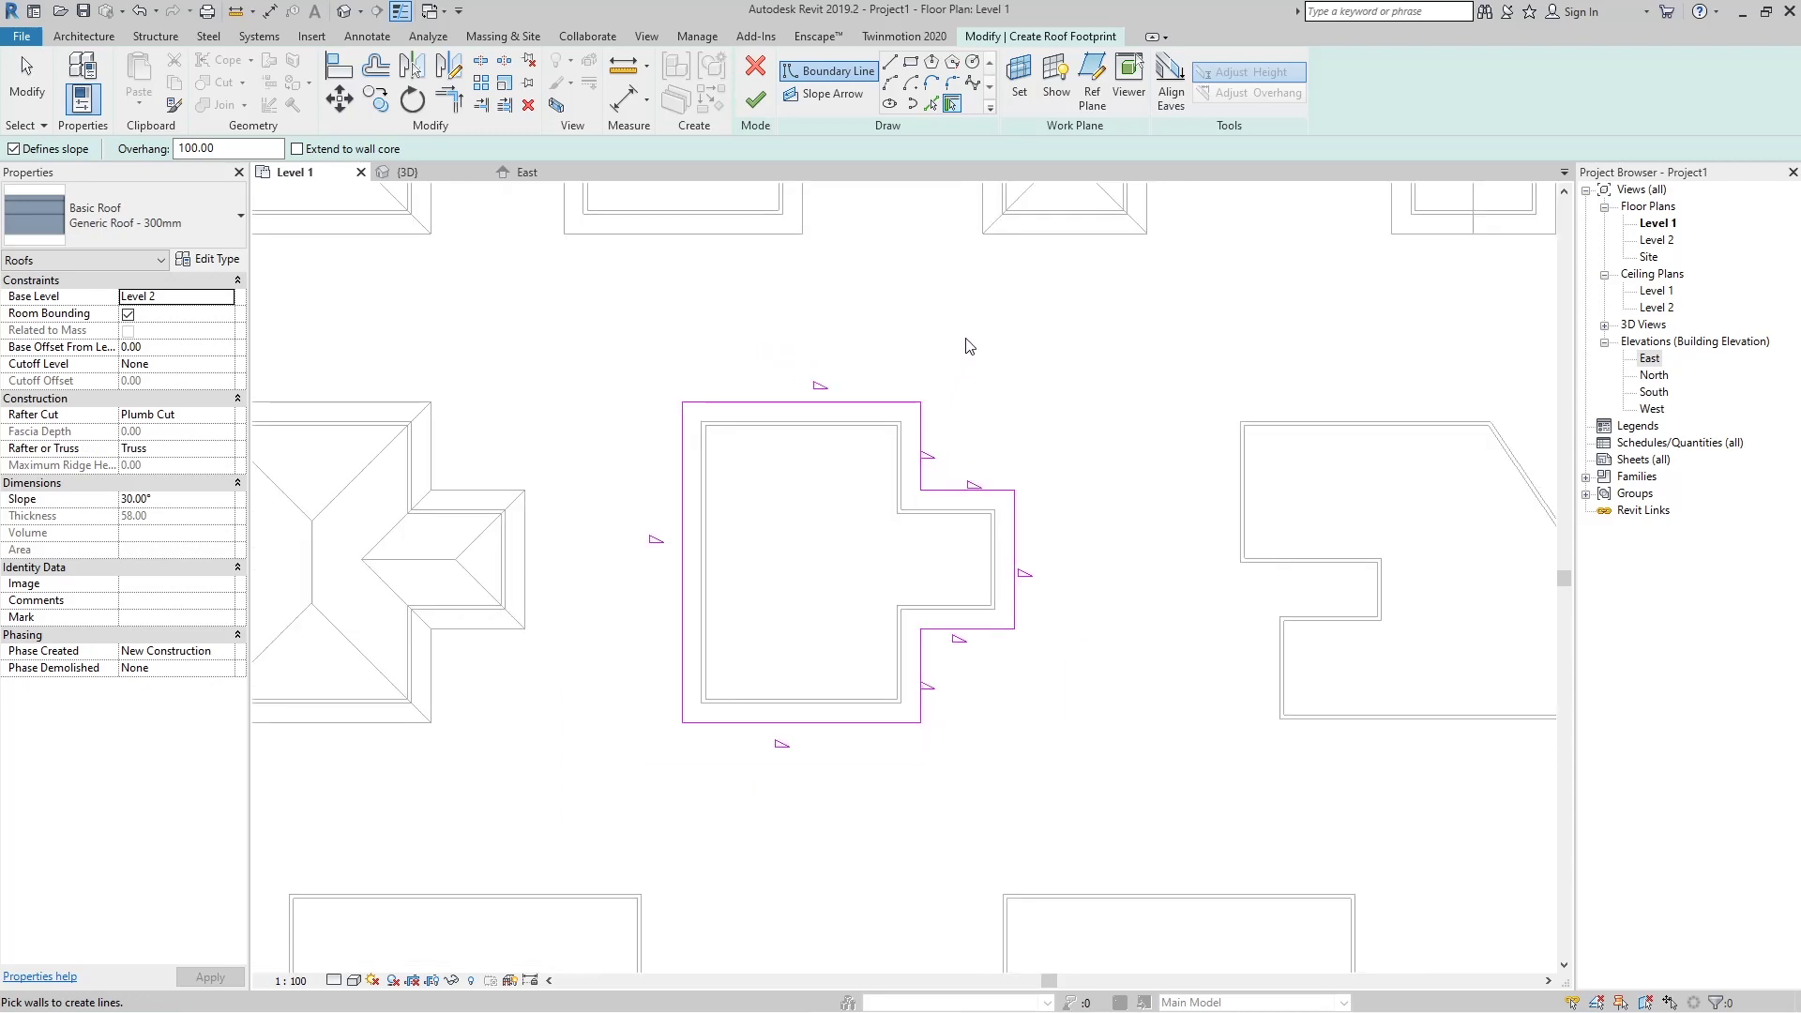
key(Escape)
mouse_move(959, 345)
mouse_down()
mouse_move(837, 781)
mouse_move(765, 799)
mouse_up()
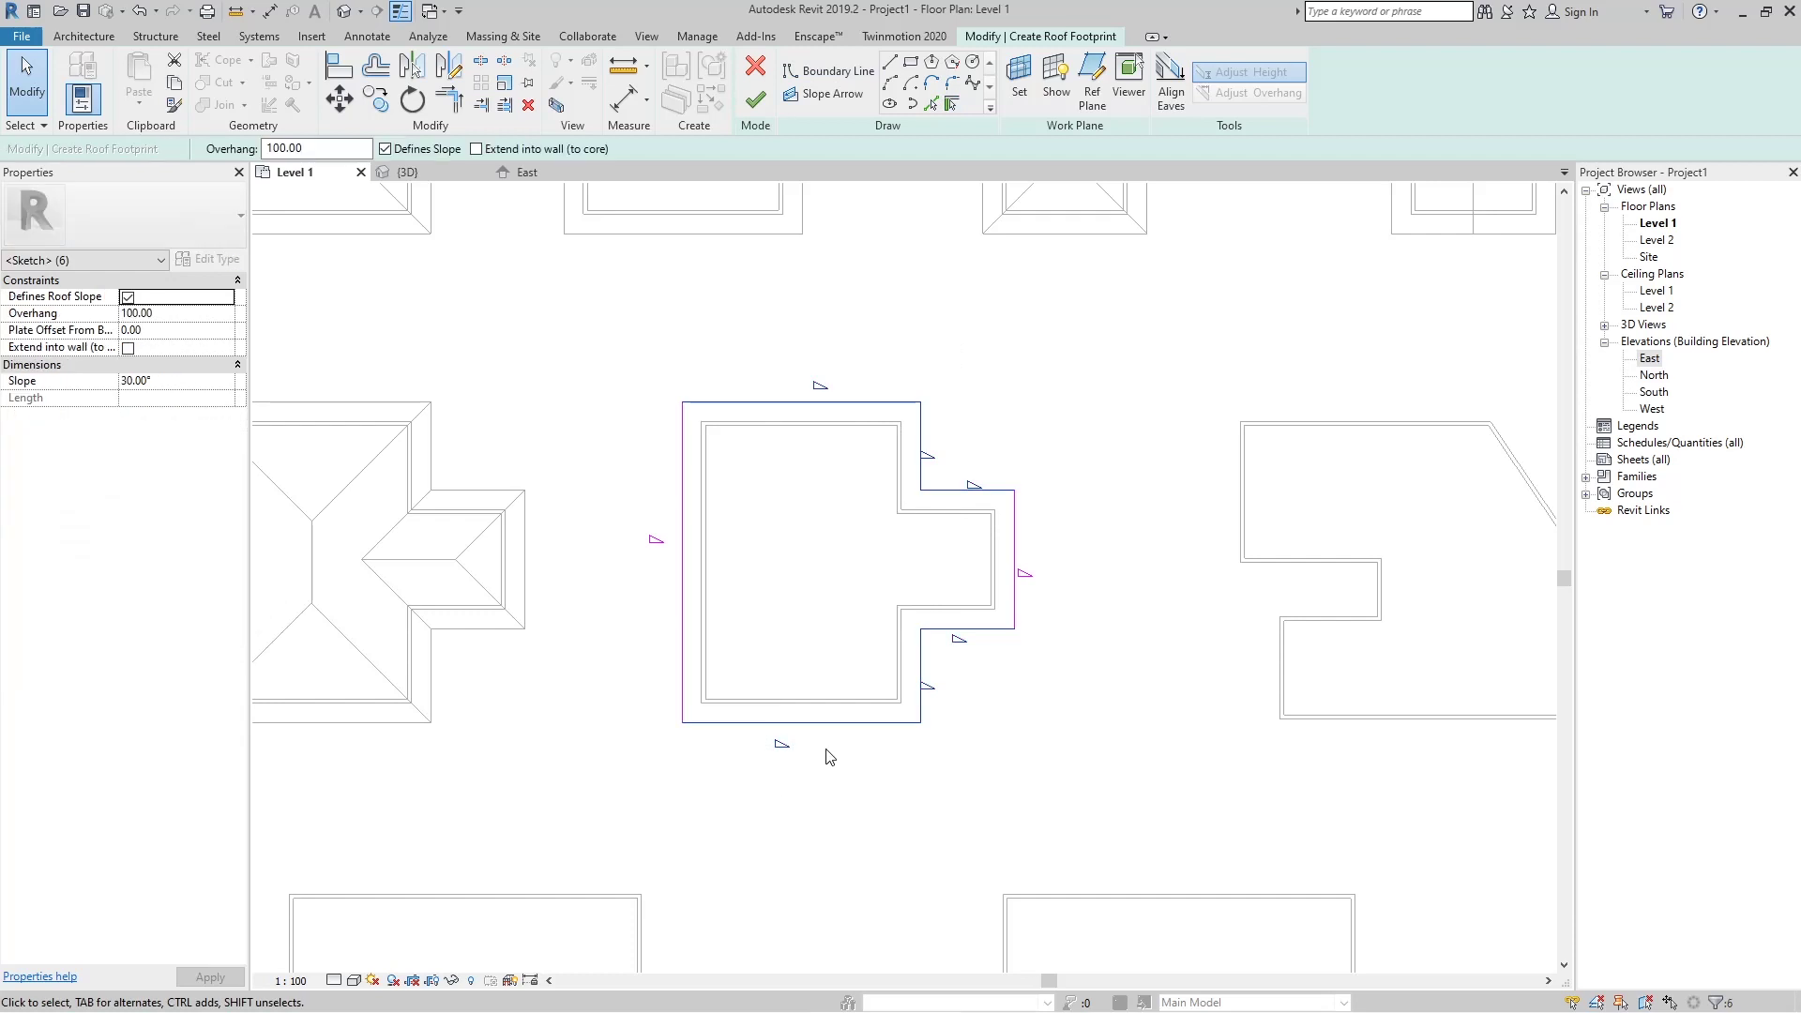
click(384, 149)
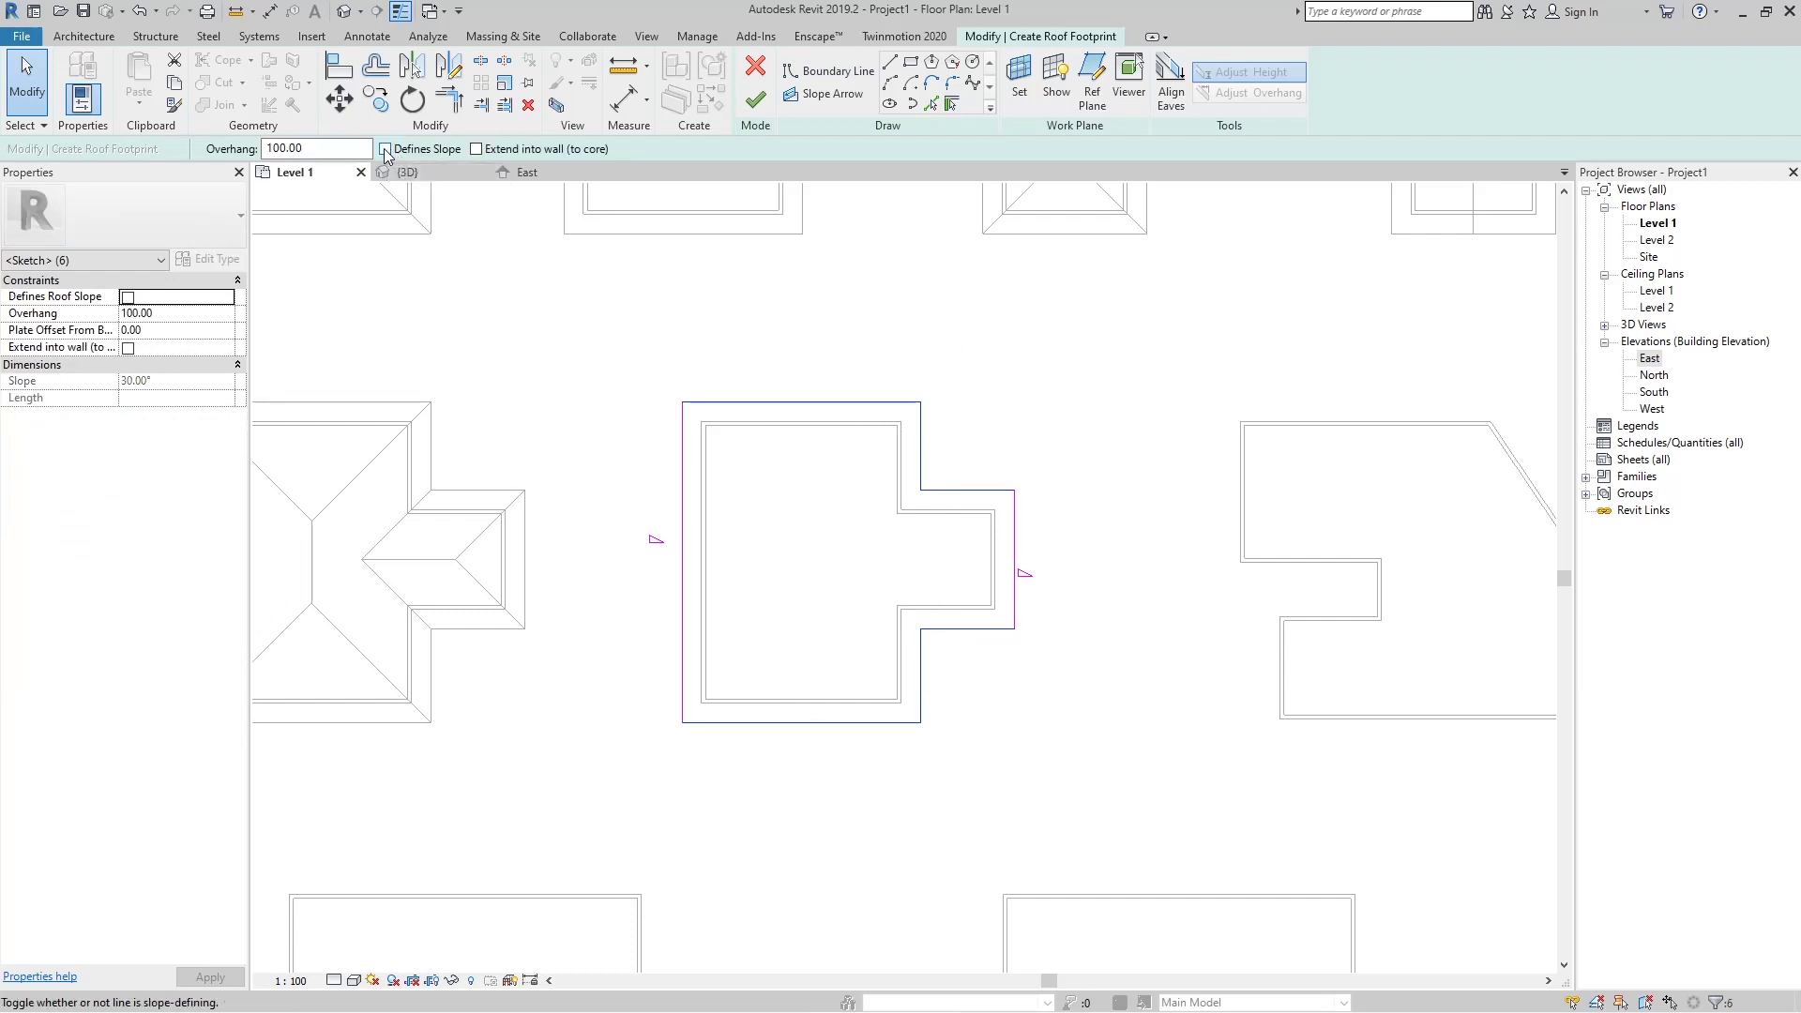
click(755, 101)
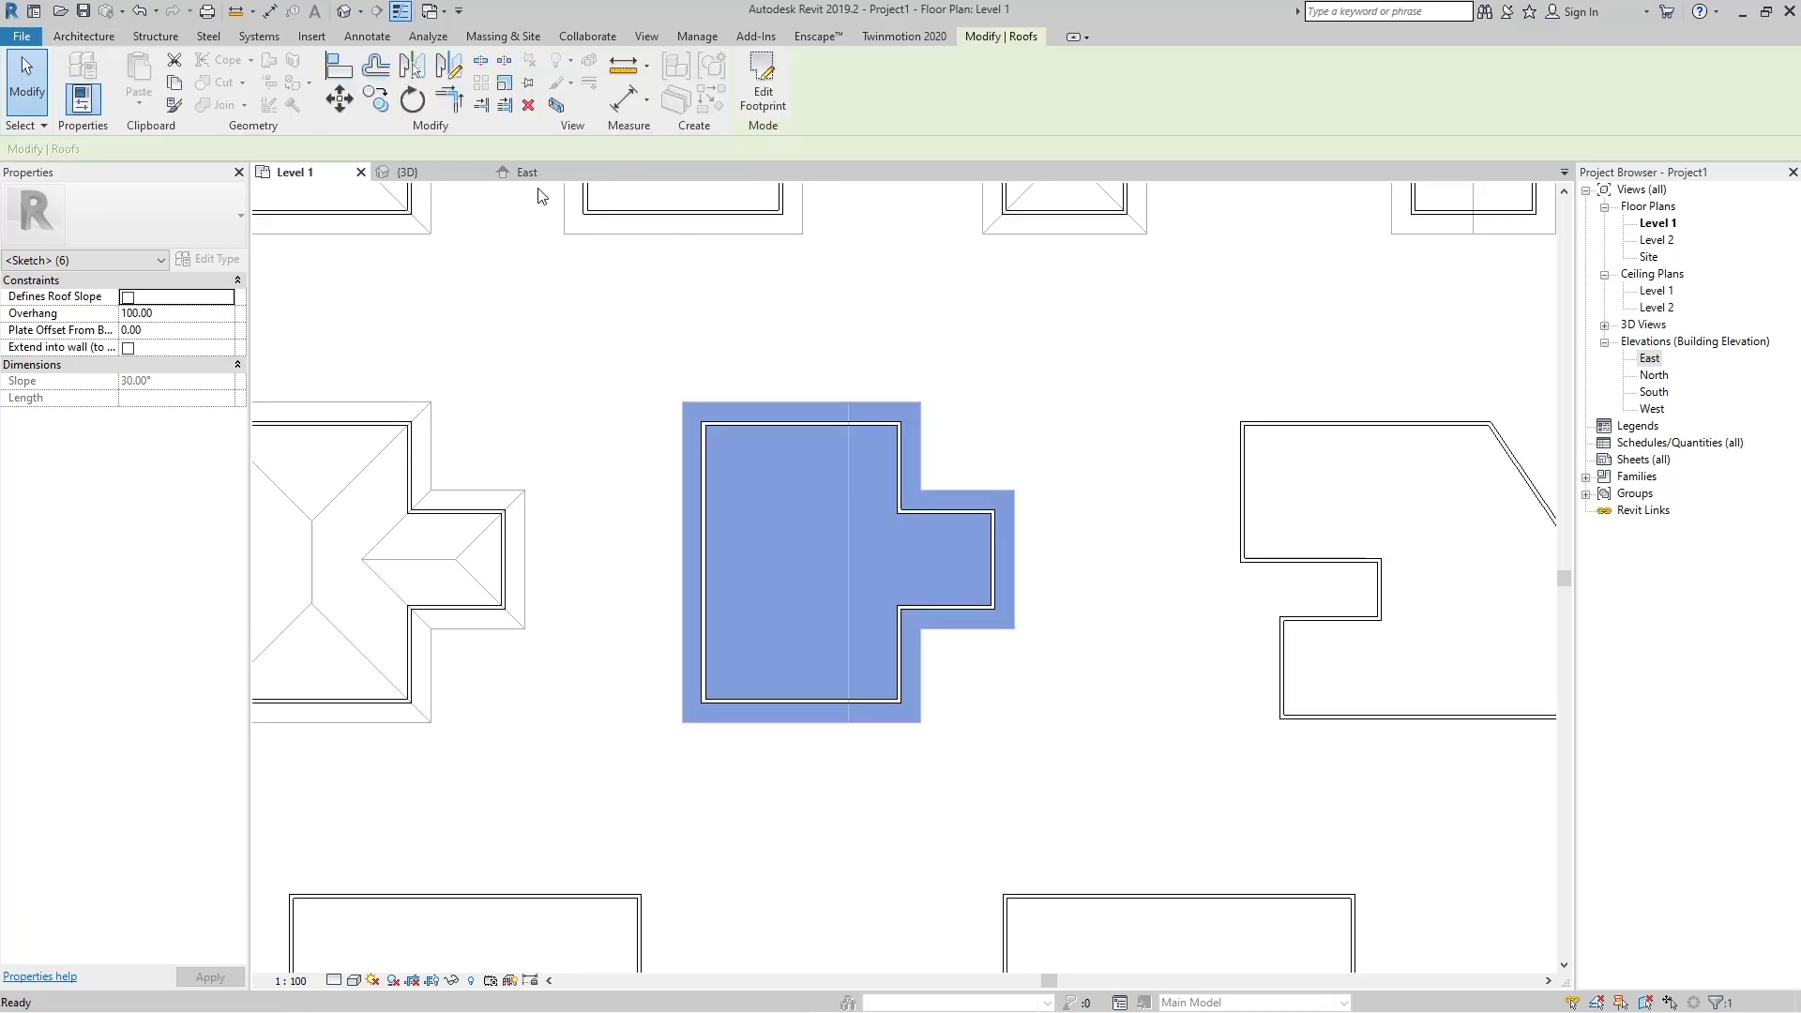
Orbit around the new two-slope roof in the 3D view.
click(429, 172)
shift+middle_drag(942, 564, 1269, 551)
key(Escape)
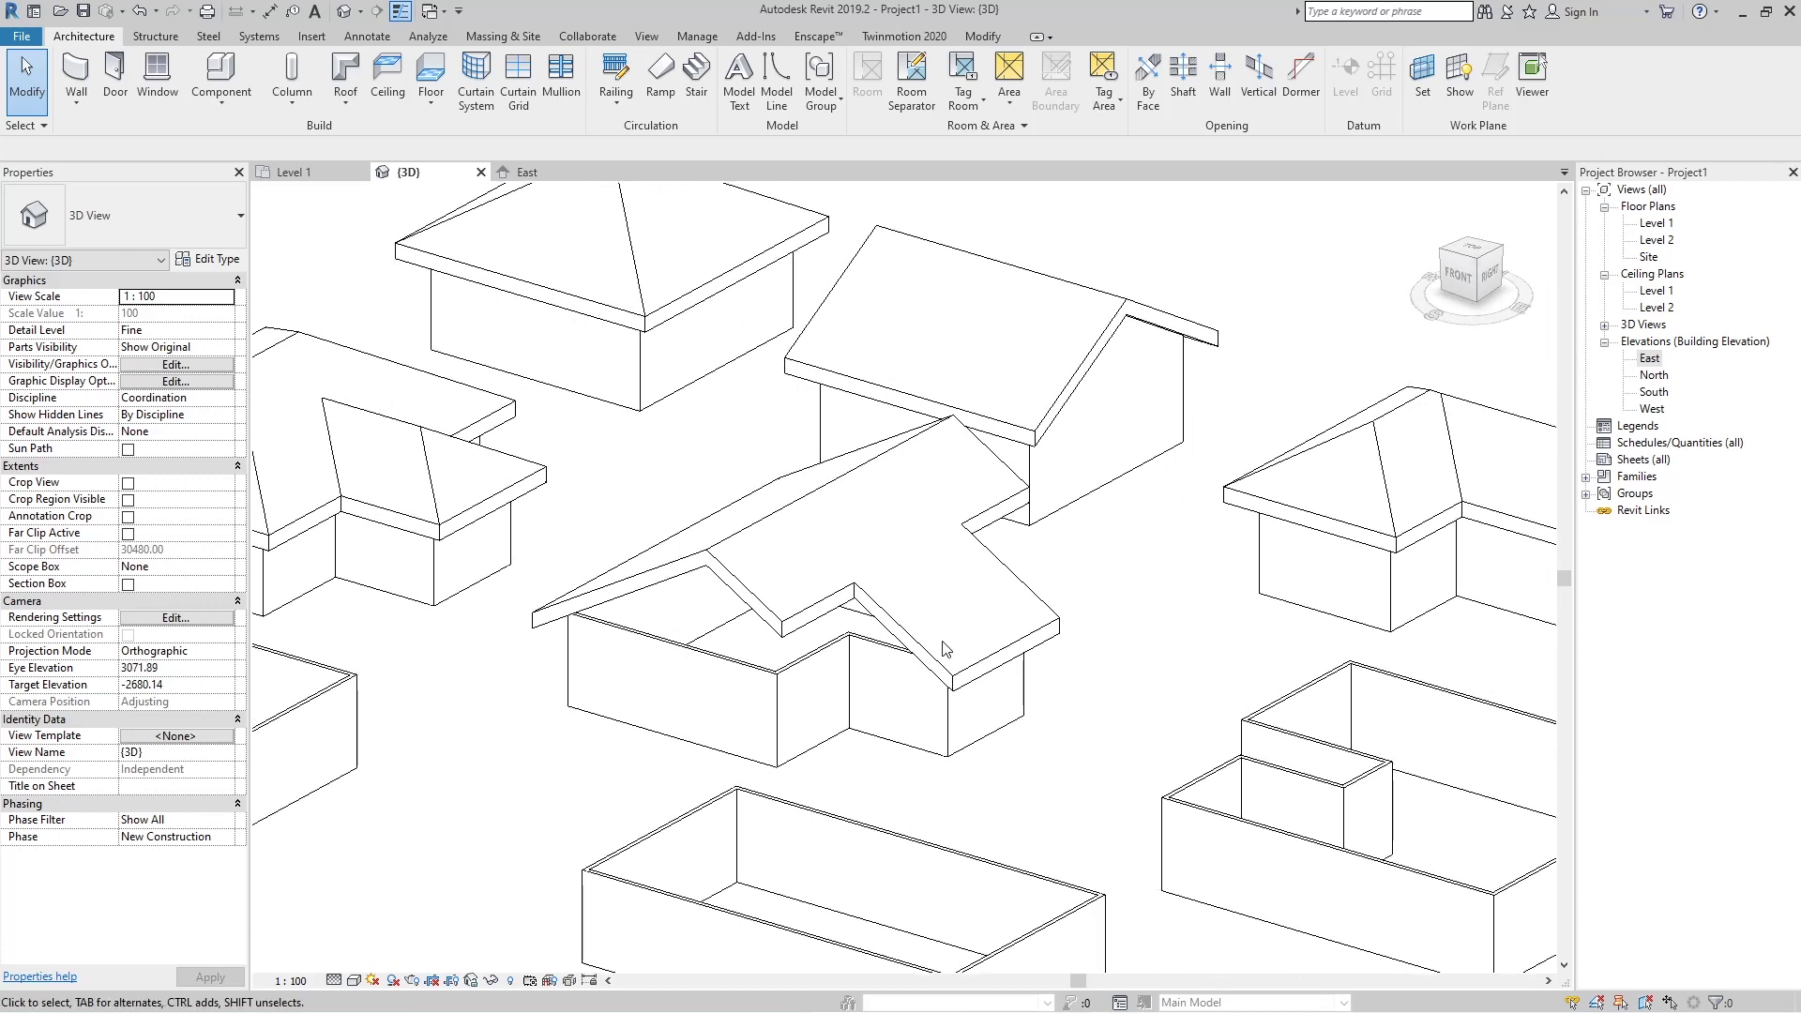
Attach the tops of the house's connected walls to the new roof.
key(Tab)
click(809, 668)
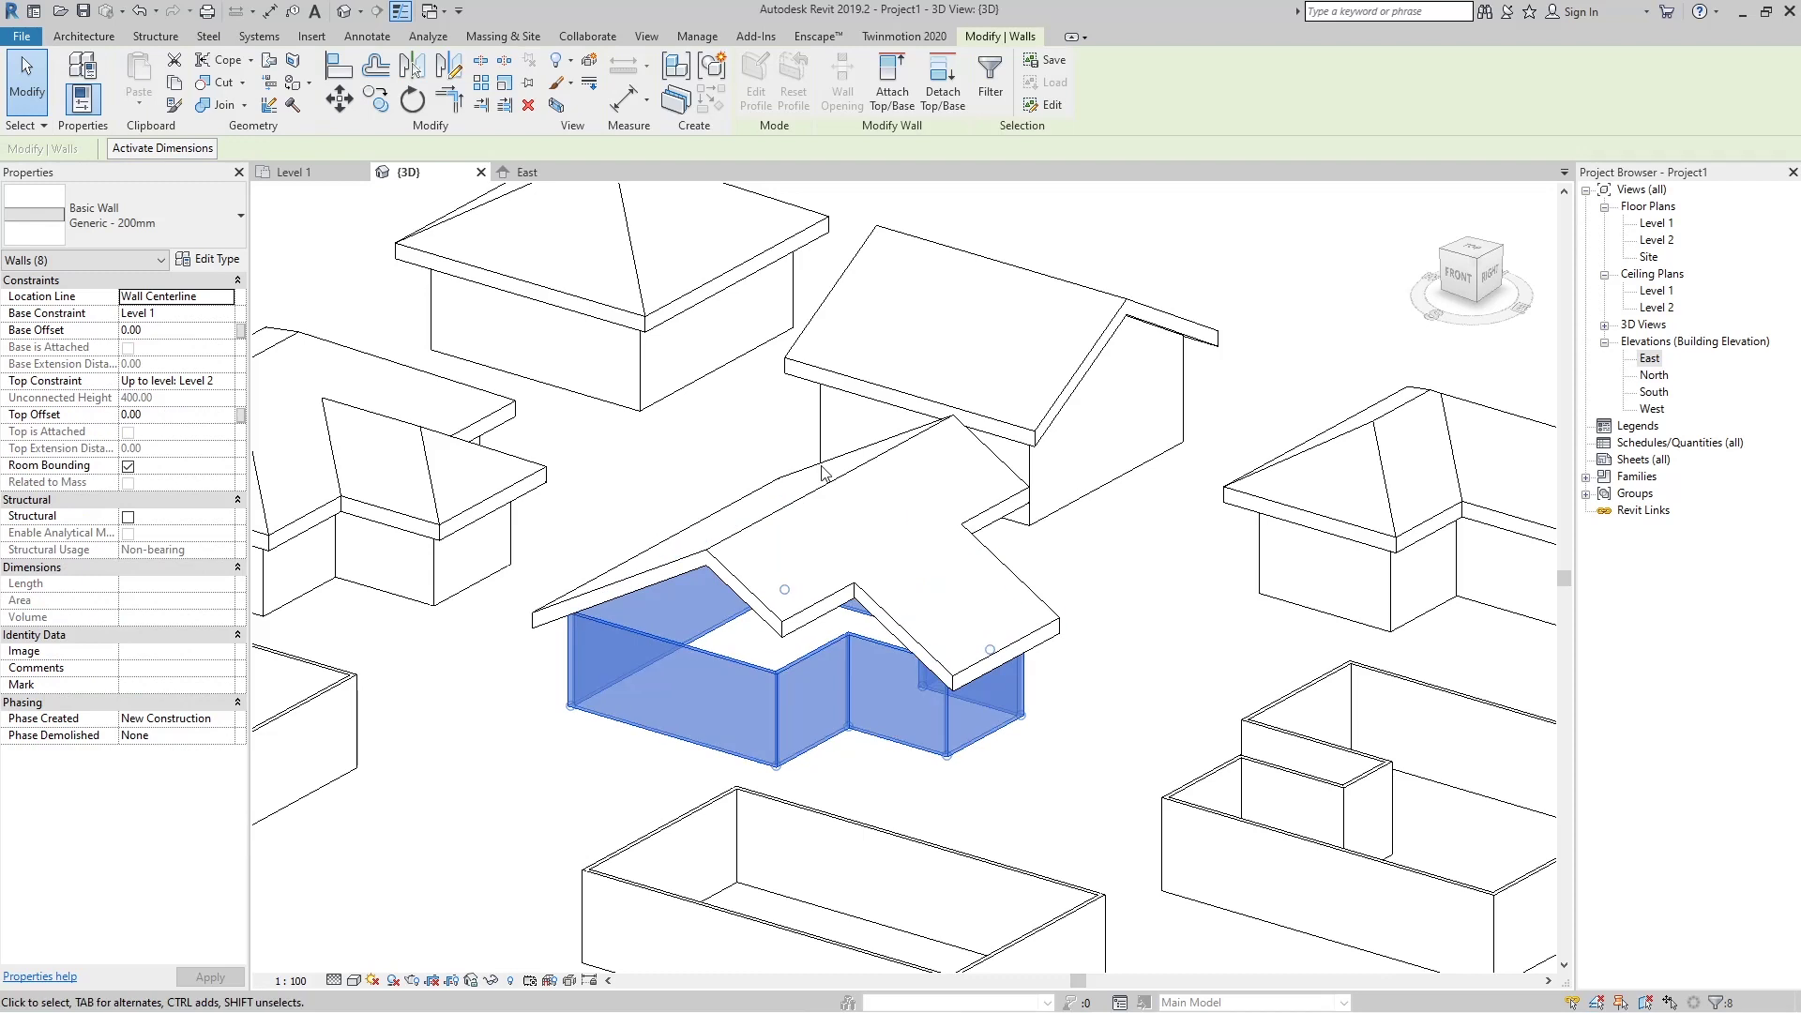
click(892, 91)
click(775, 614)
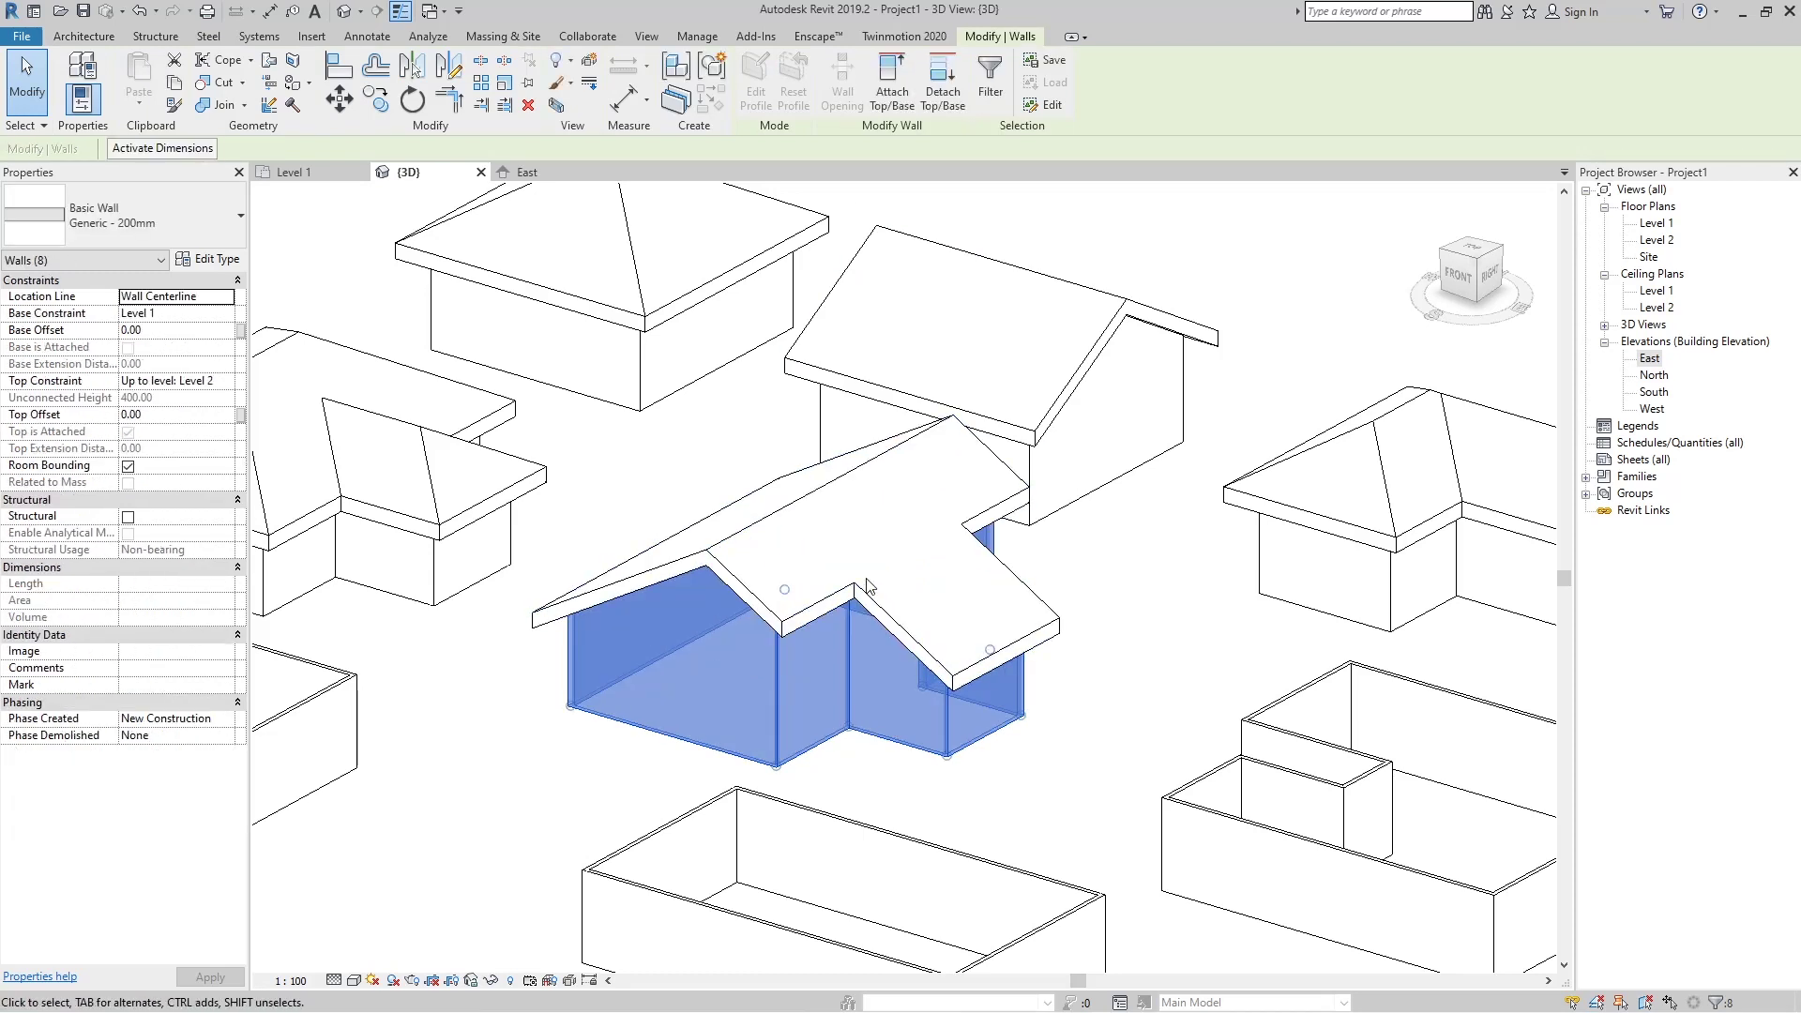
Select the sixth roof and reopen its footprint sketch for editing.
scroll(844, 600, down, 3)
scroll(844, 600, up, 3)
click(858, 602)
mouse_move(865, 634)
shift+middle_down()
mouse_move(672, 632)
mouse_move(820, 671)
mouse_move(857, 656)
shift+middle_up()
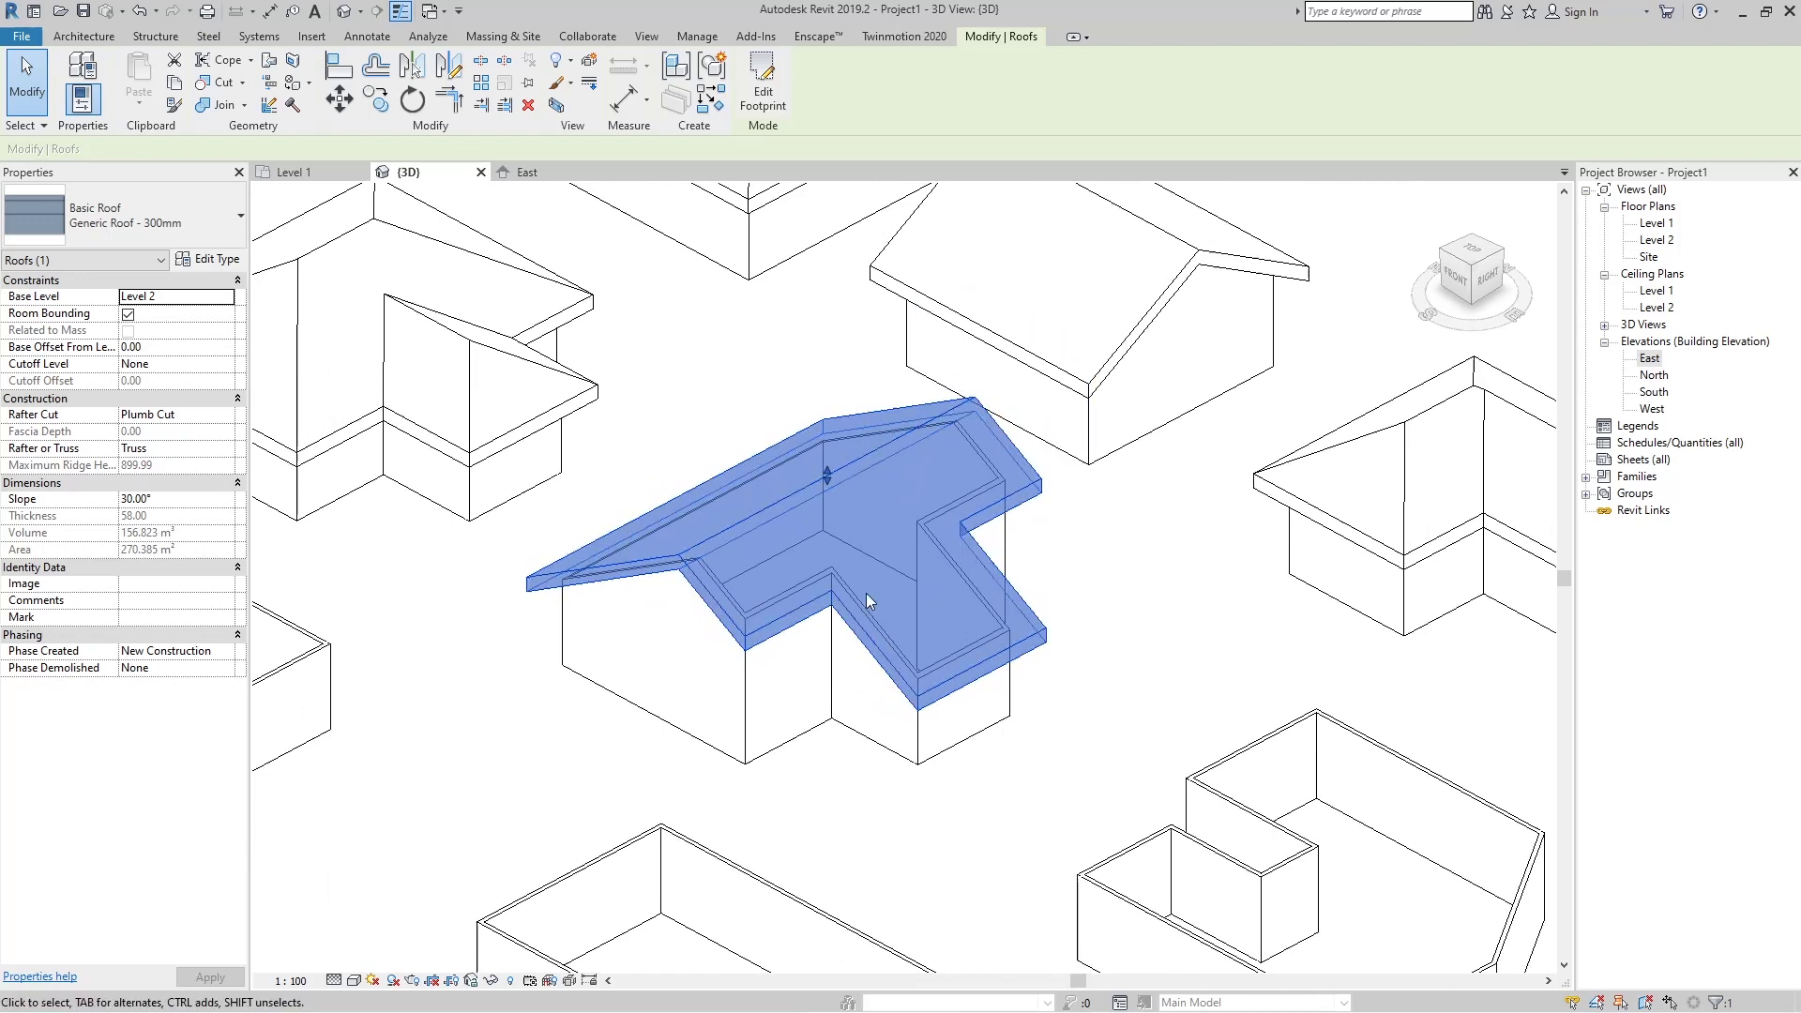
shift+middle_drag(880, 594, 969, 571)
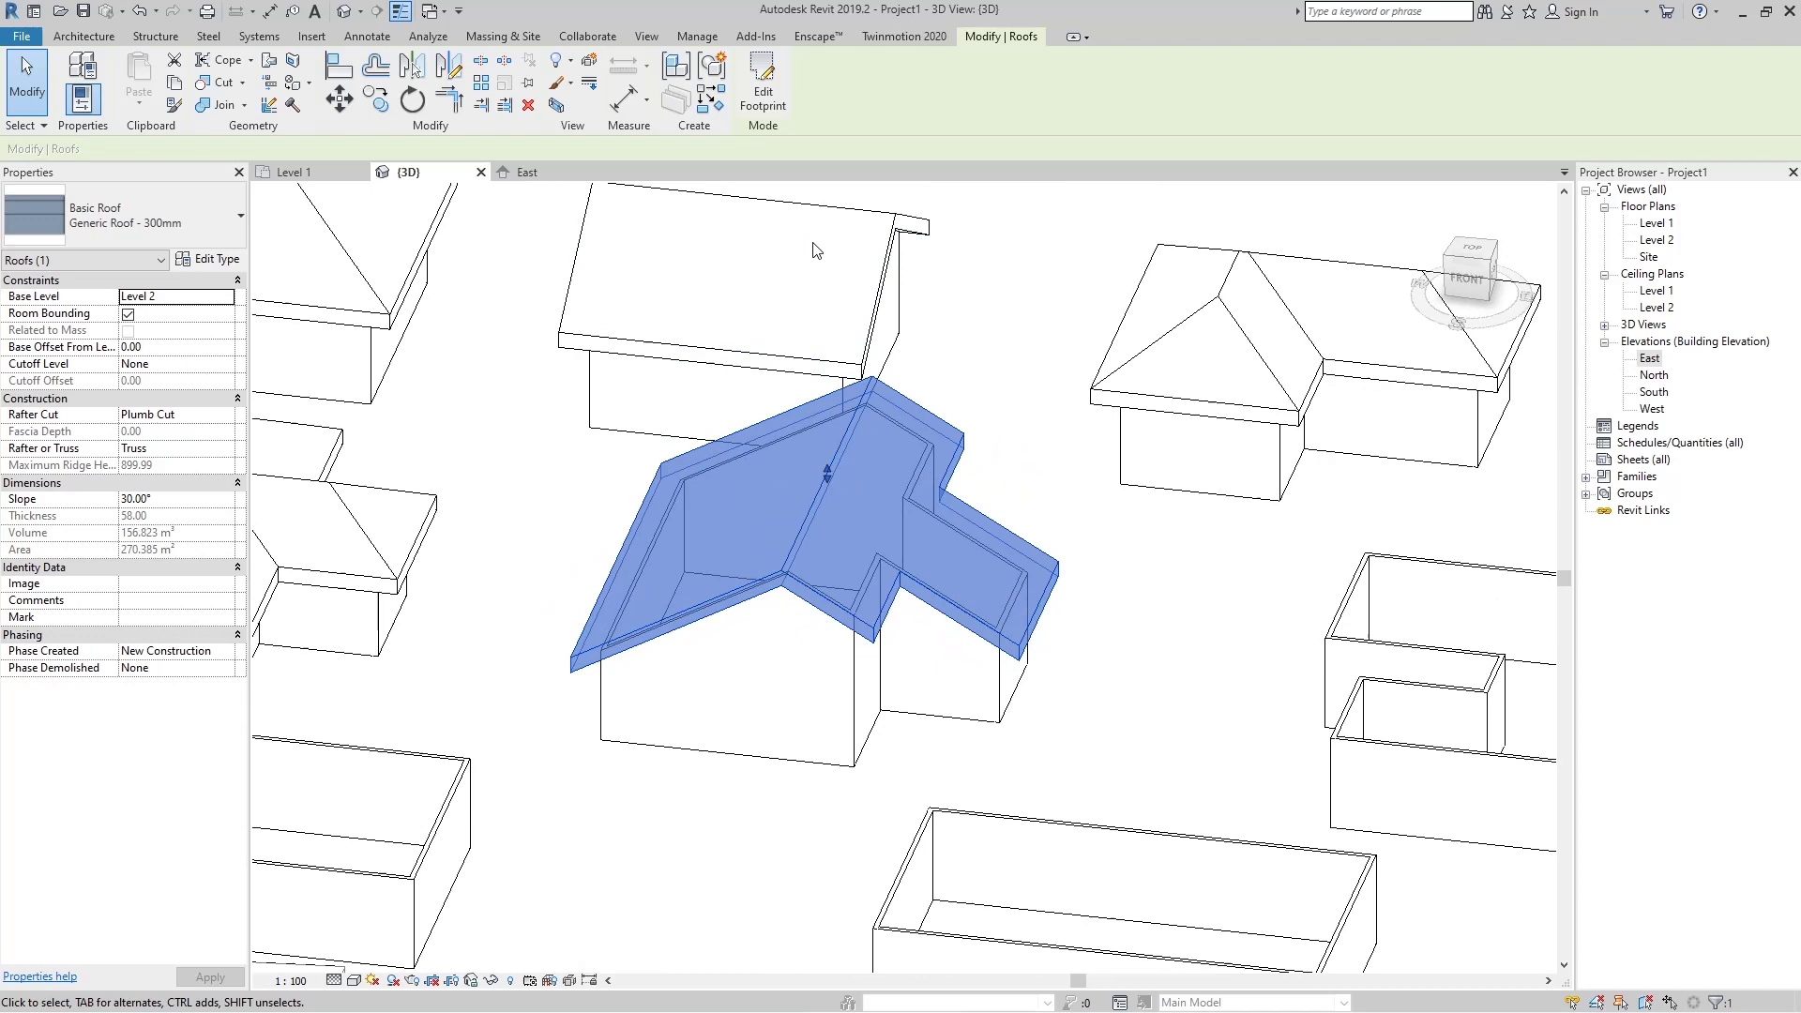
click(763, 96)
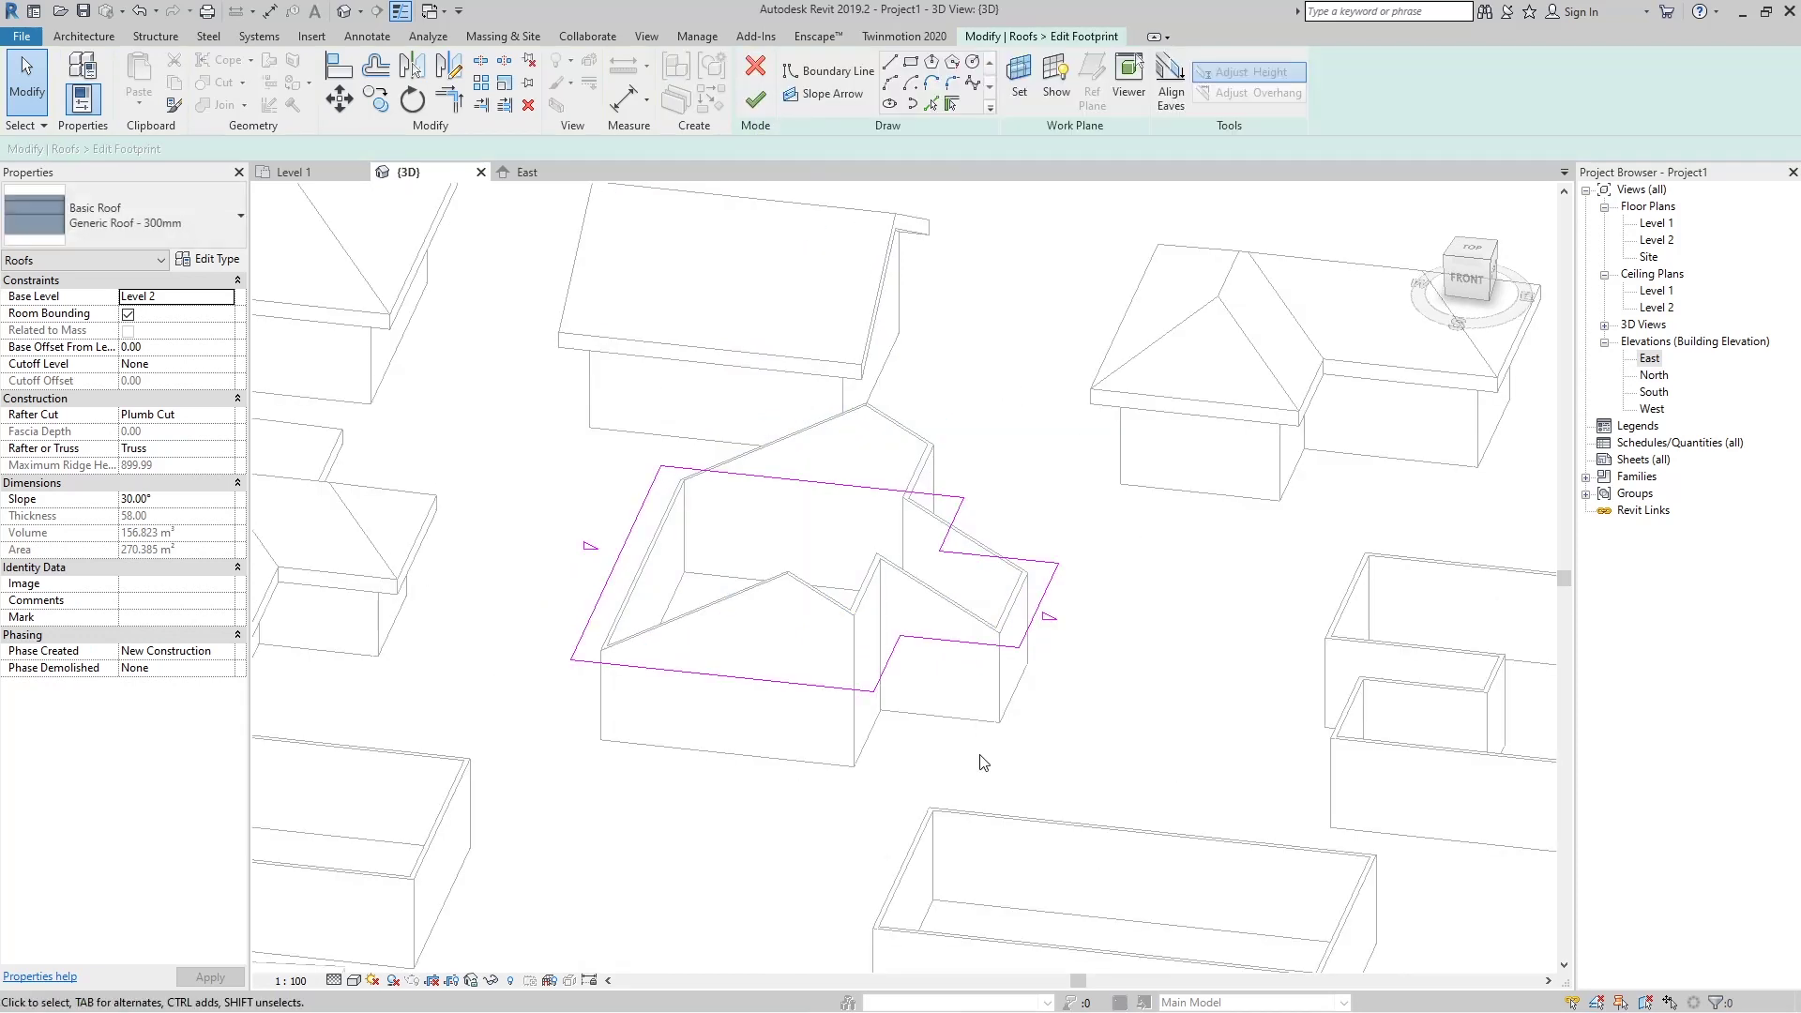
On Level 1, change the right footprint edge's slope to 10° and finish the roof.
click(293, 171)
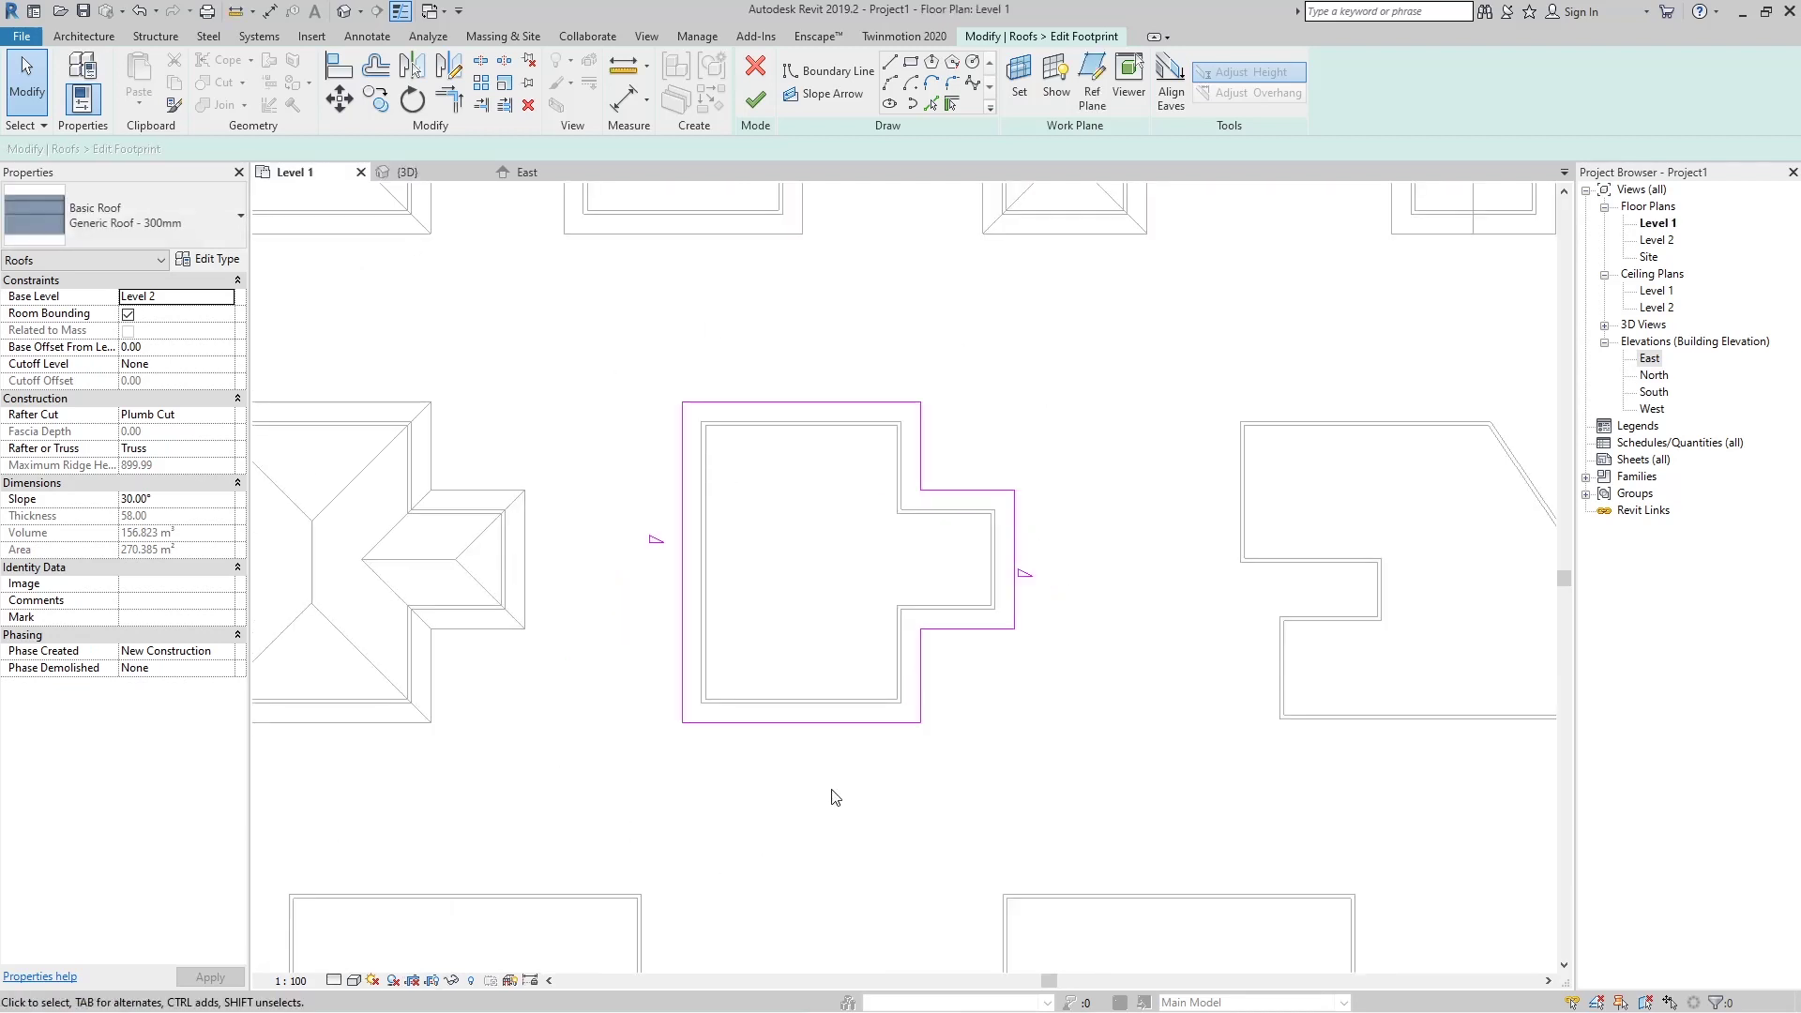
click(1015, 554)
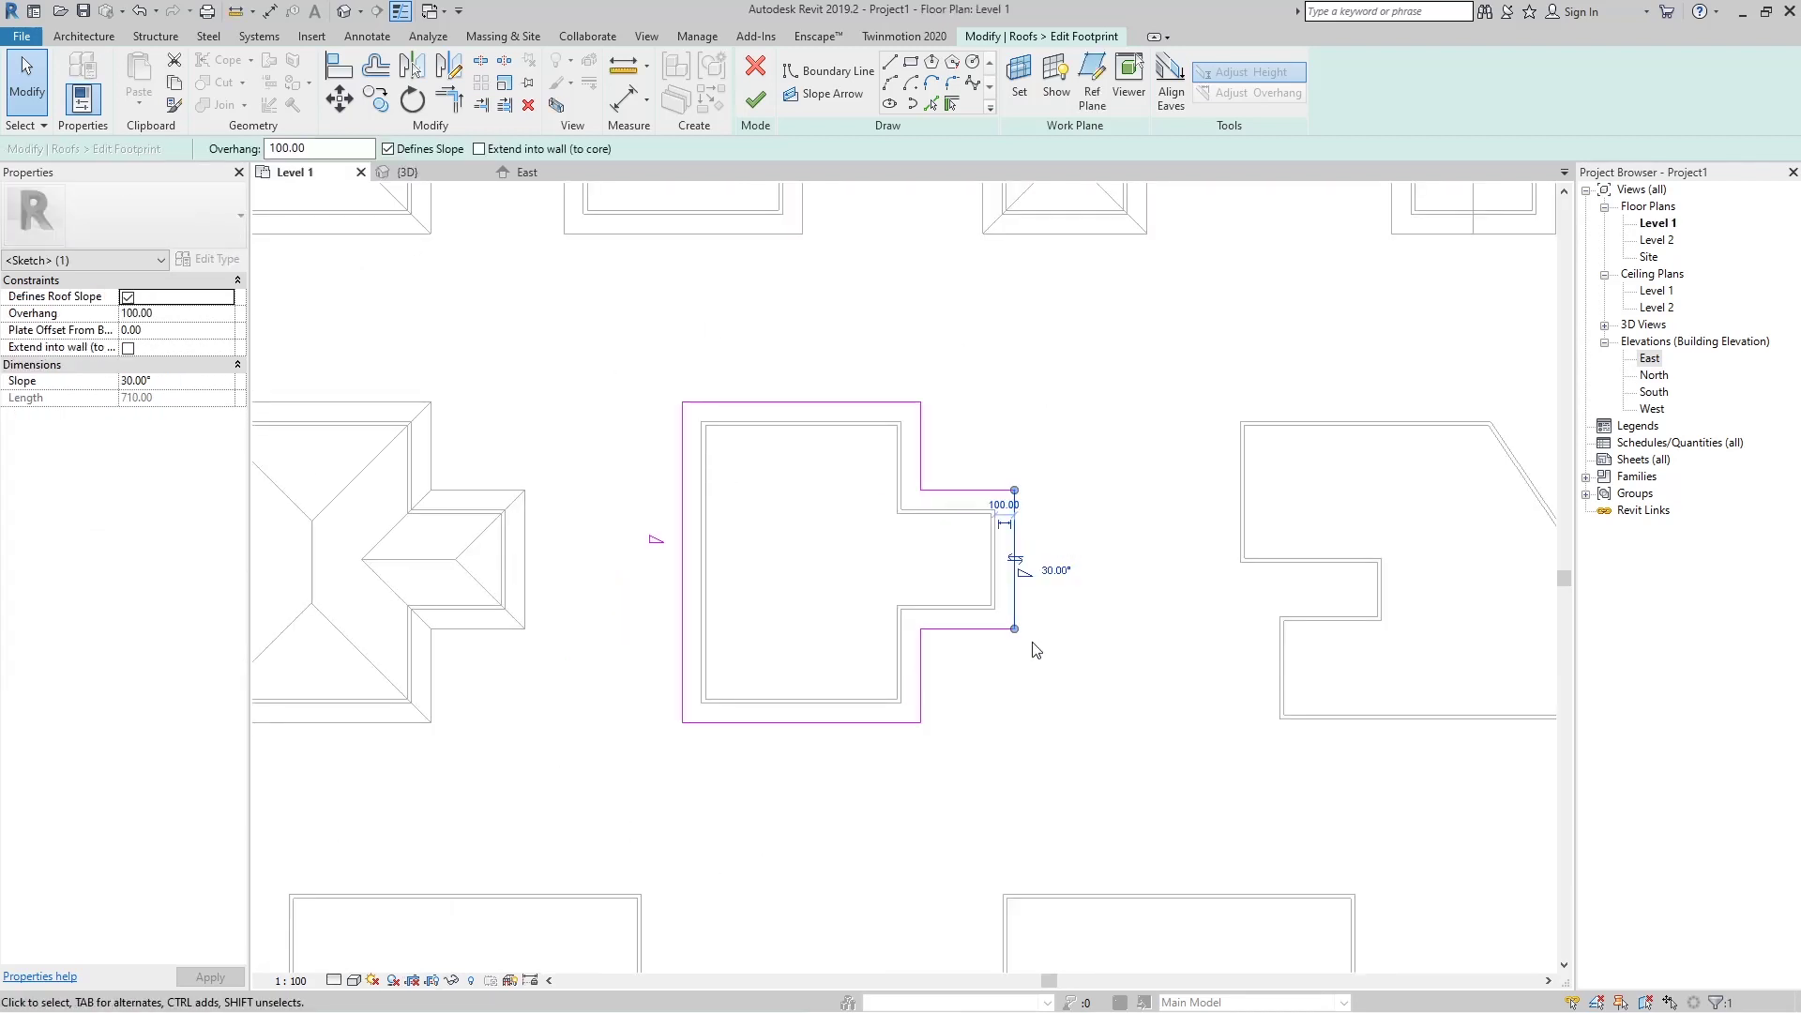
click(1055, 569)
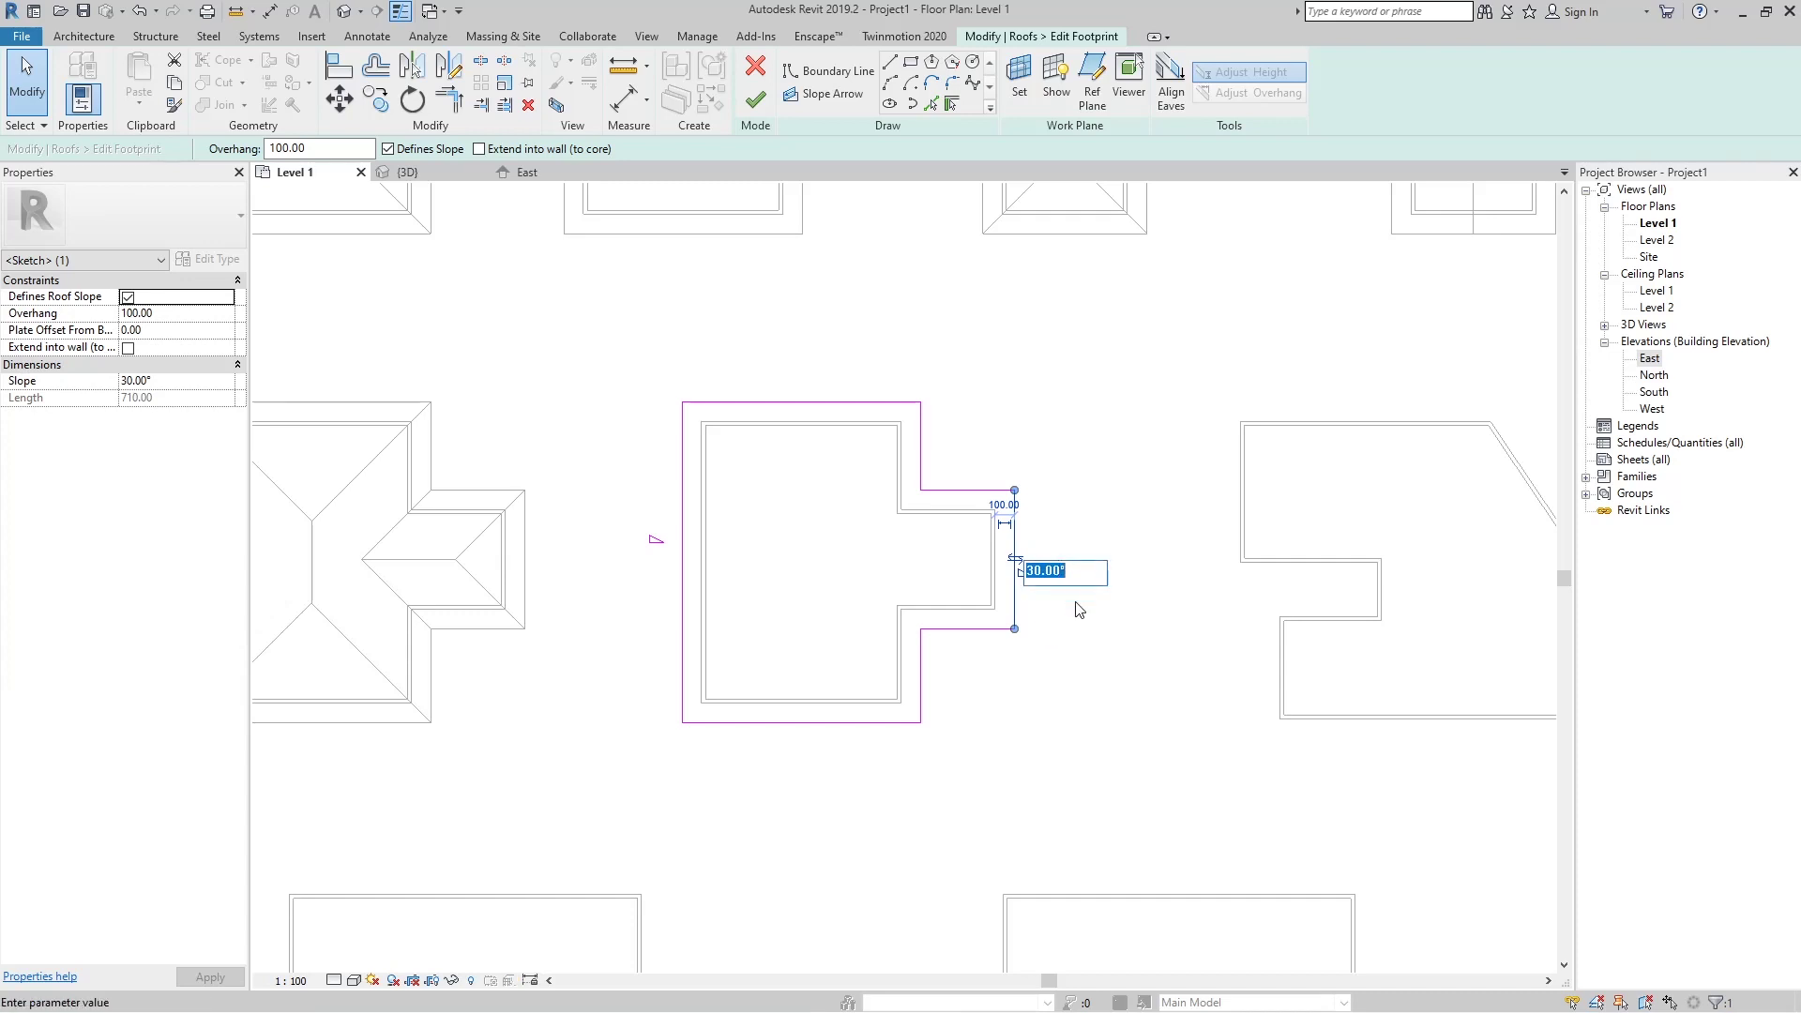
text(10)
key(Return)
click(755, 98)
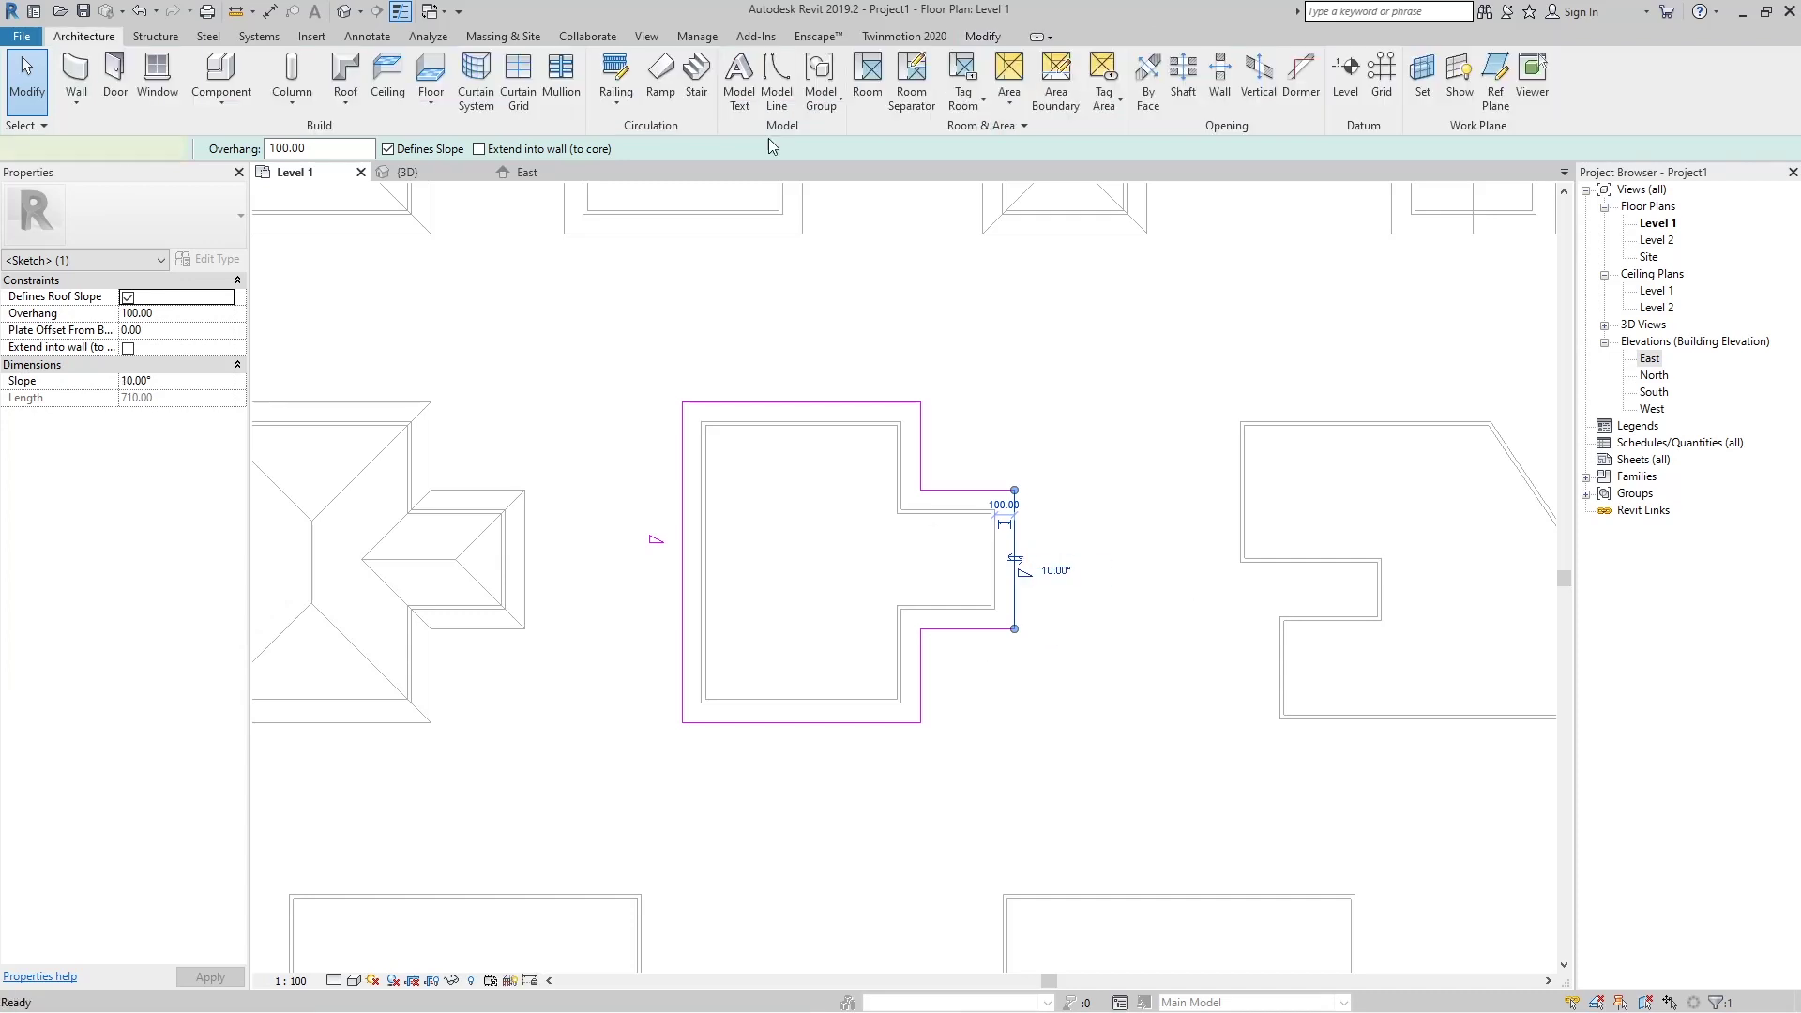
Review the reshaped single-pitch roof in 3D from low and overhead angles.
click(413, 173)
shift+middle_drag(733, 542, 822, 442)
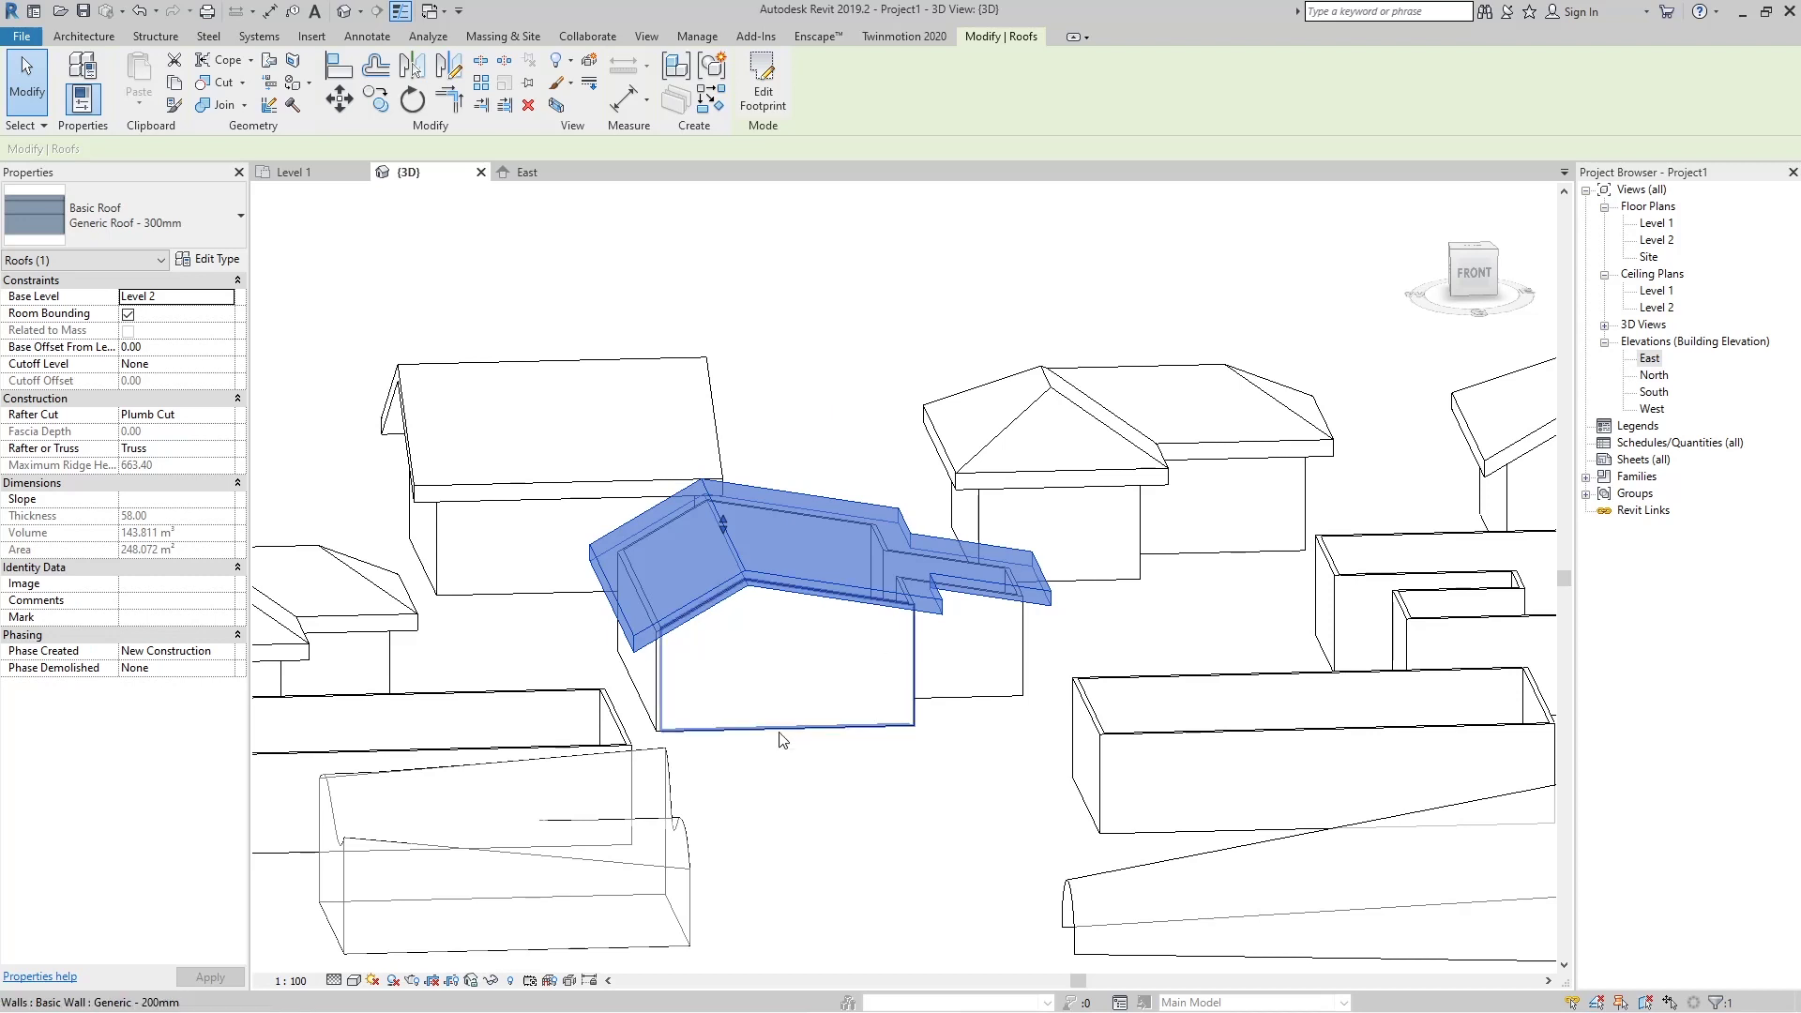
key(Escape)
shift+middle_drag(775, 553, 816, 784)
scroll(732, 603, down, 5)
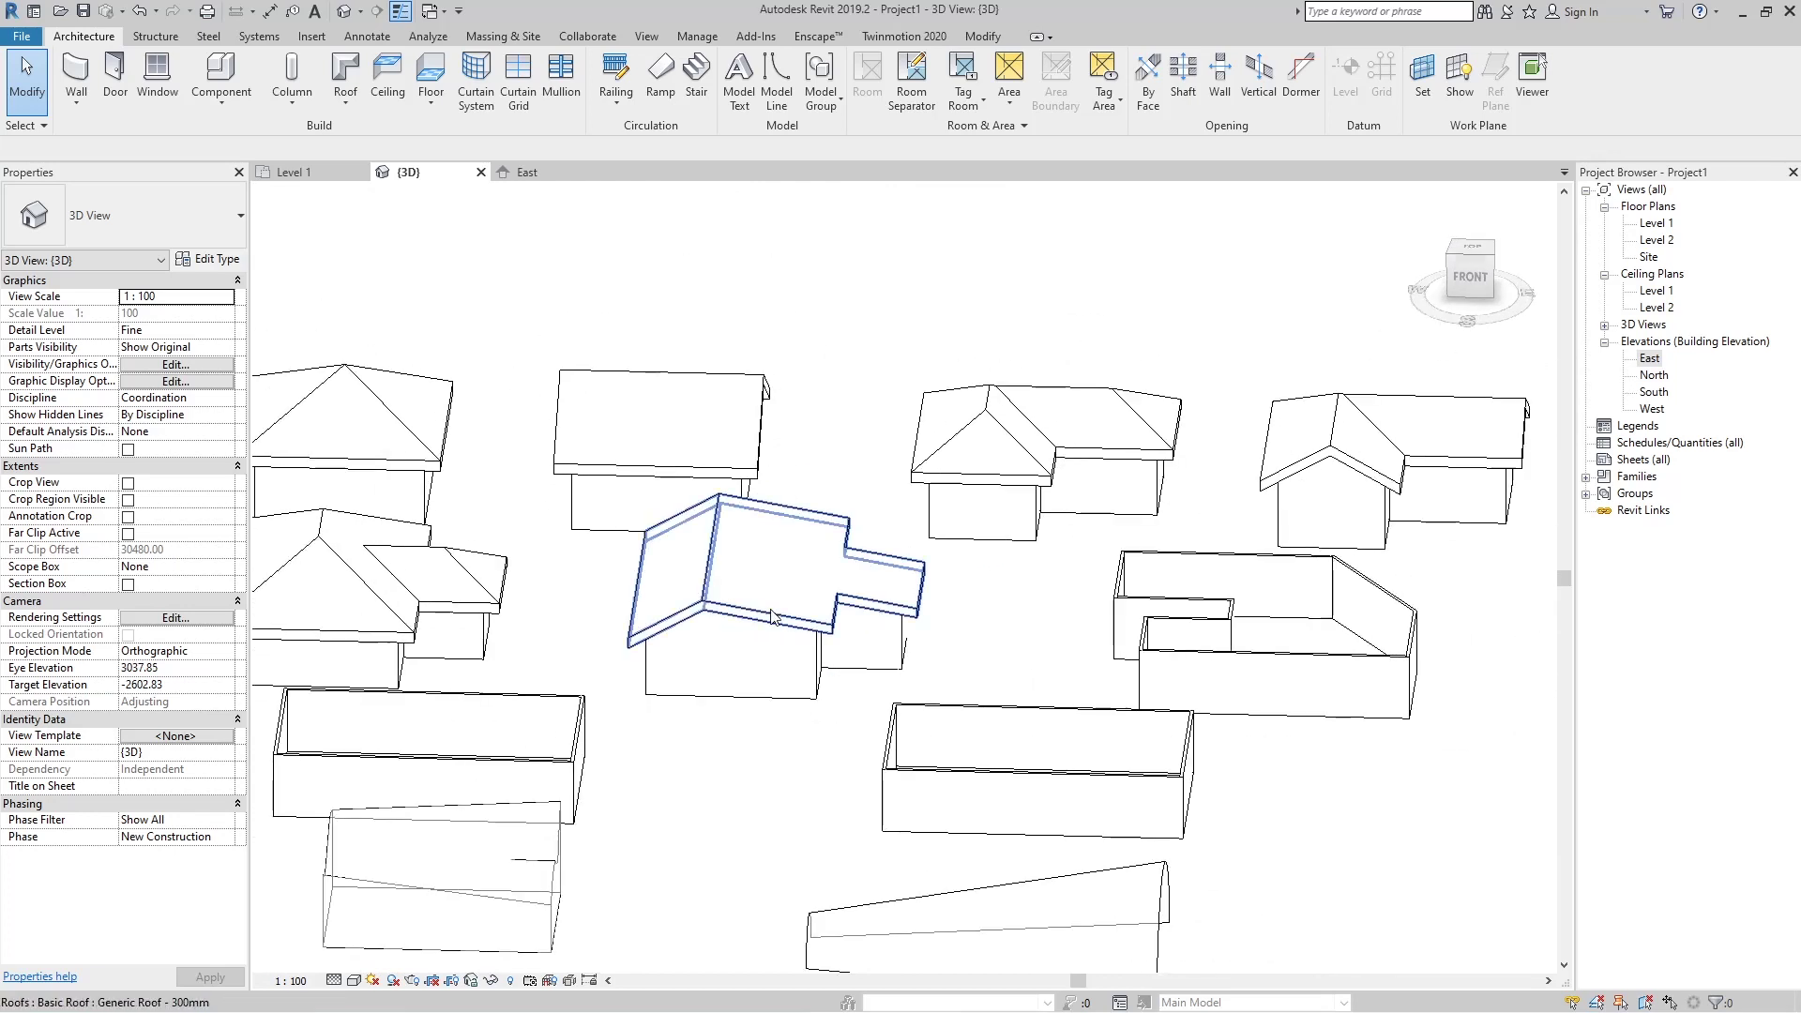
From the Level 1 plan, start a Roof by Footprint on Level 2.
scroll(733, 603, up, 3)
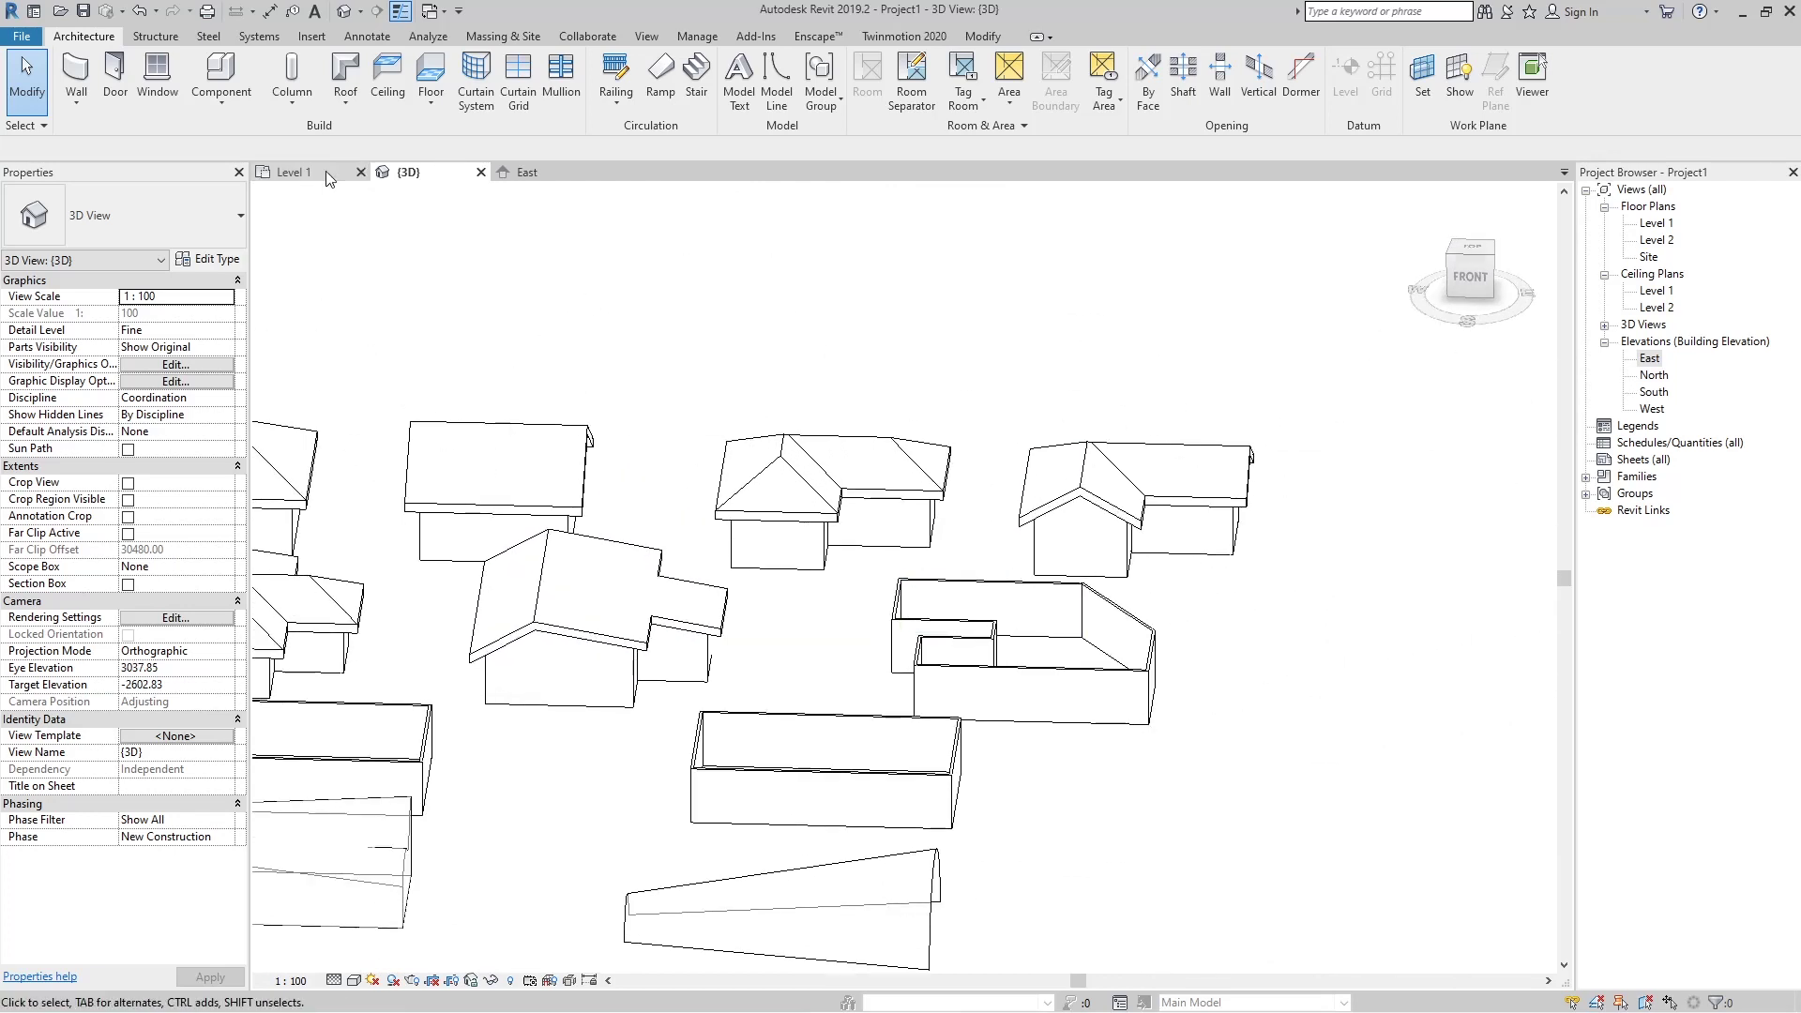
click(324, 171)
scroll(422, 434, down, 3)
scroll(996, 374, up, 3)
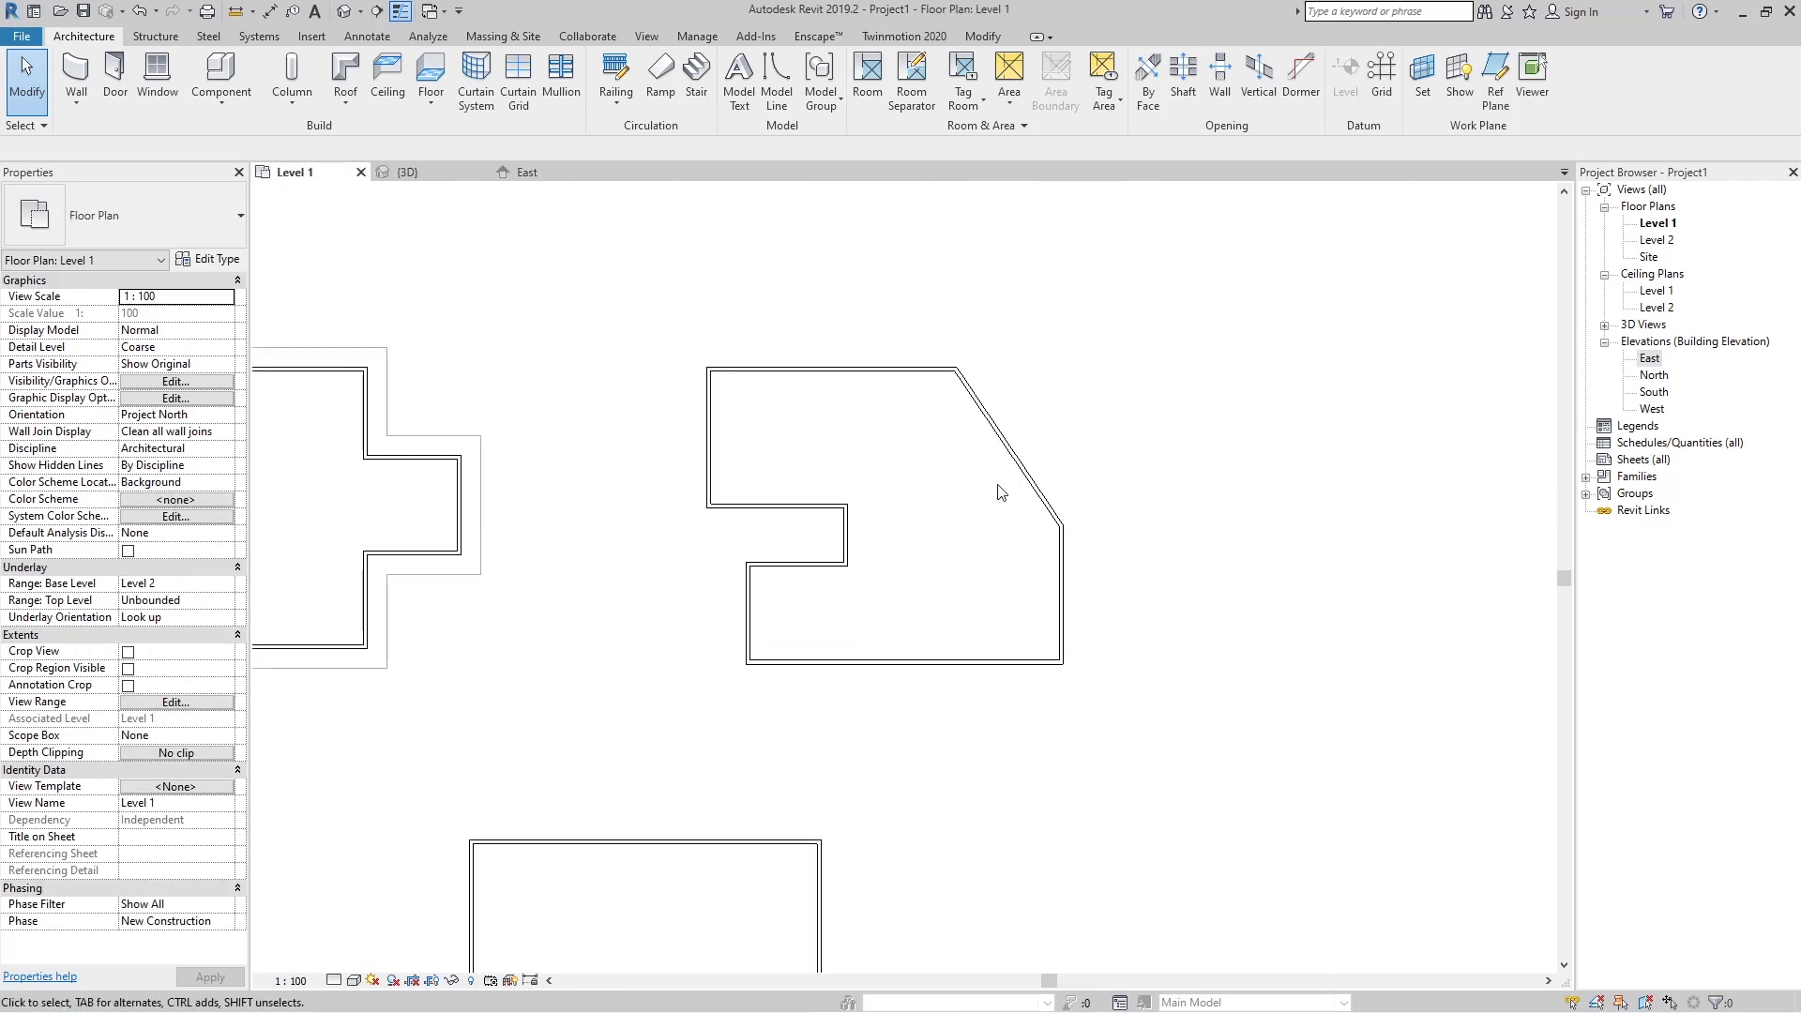
scroll(964, 515, up, 2)
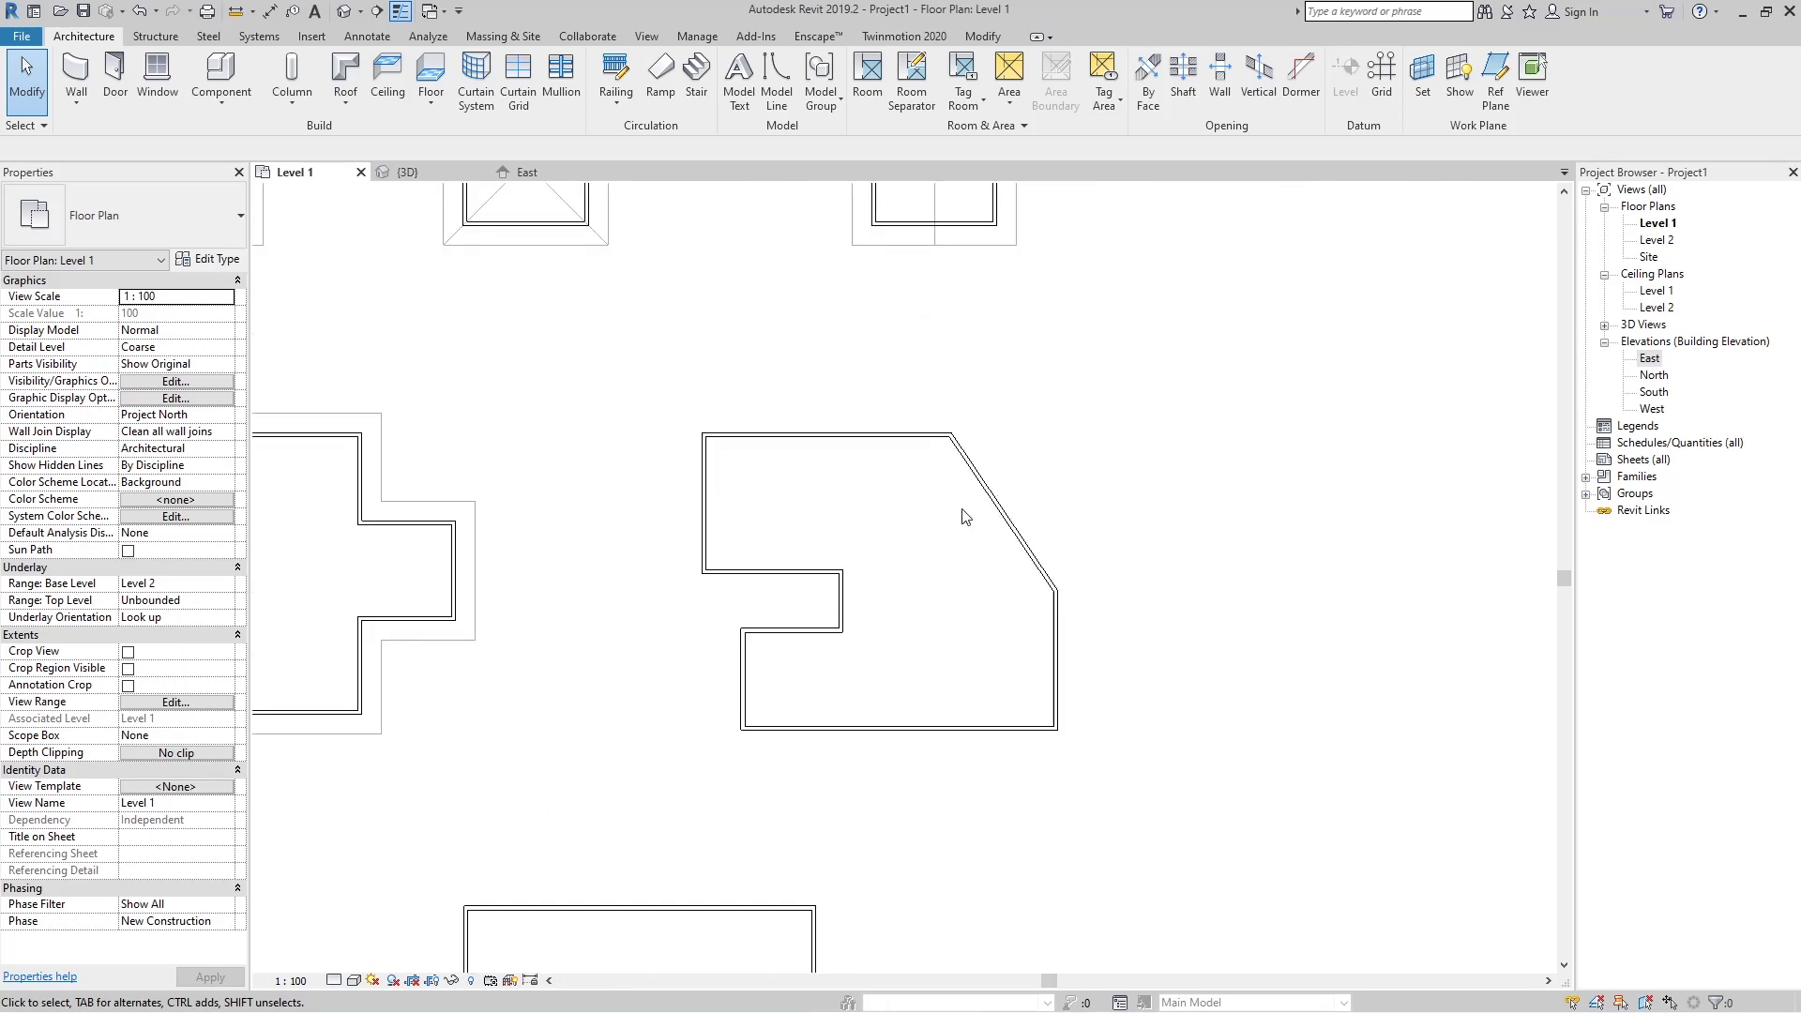
click(349, 99)
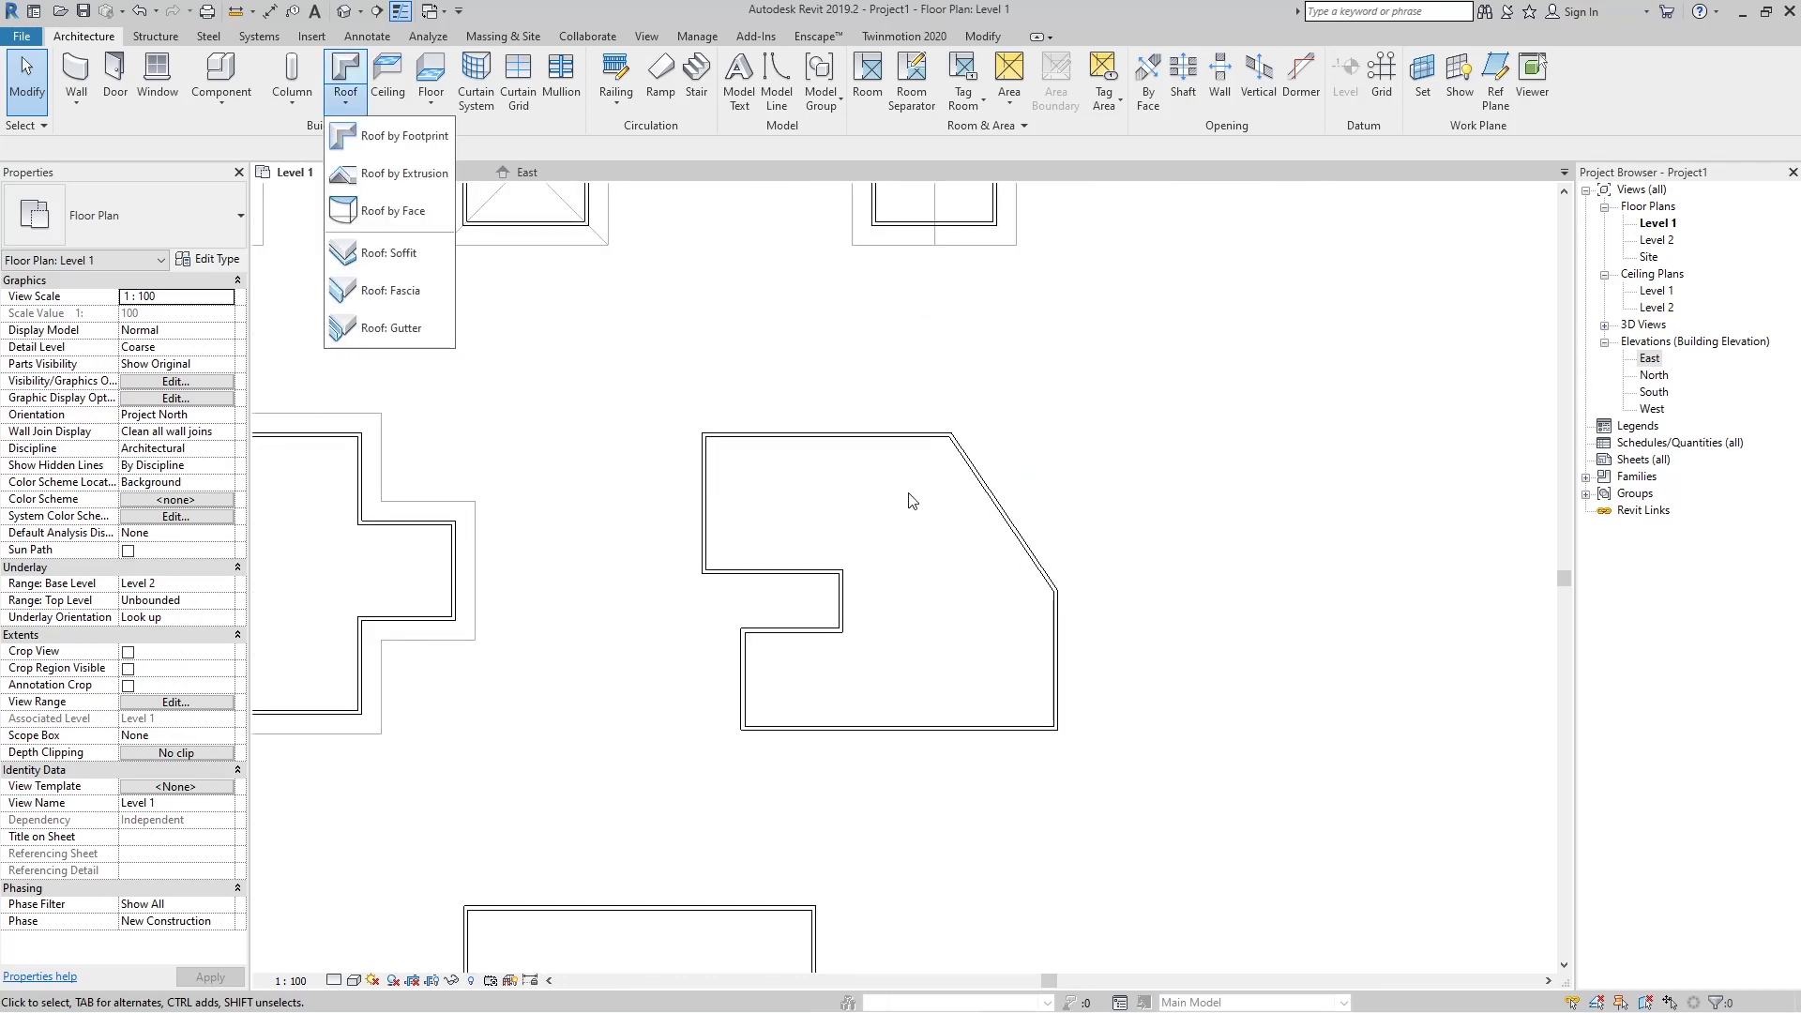
click(421, 137)
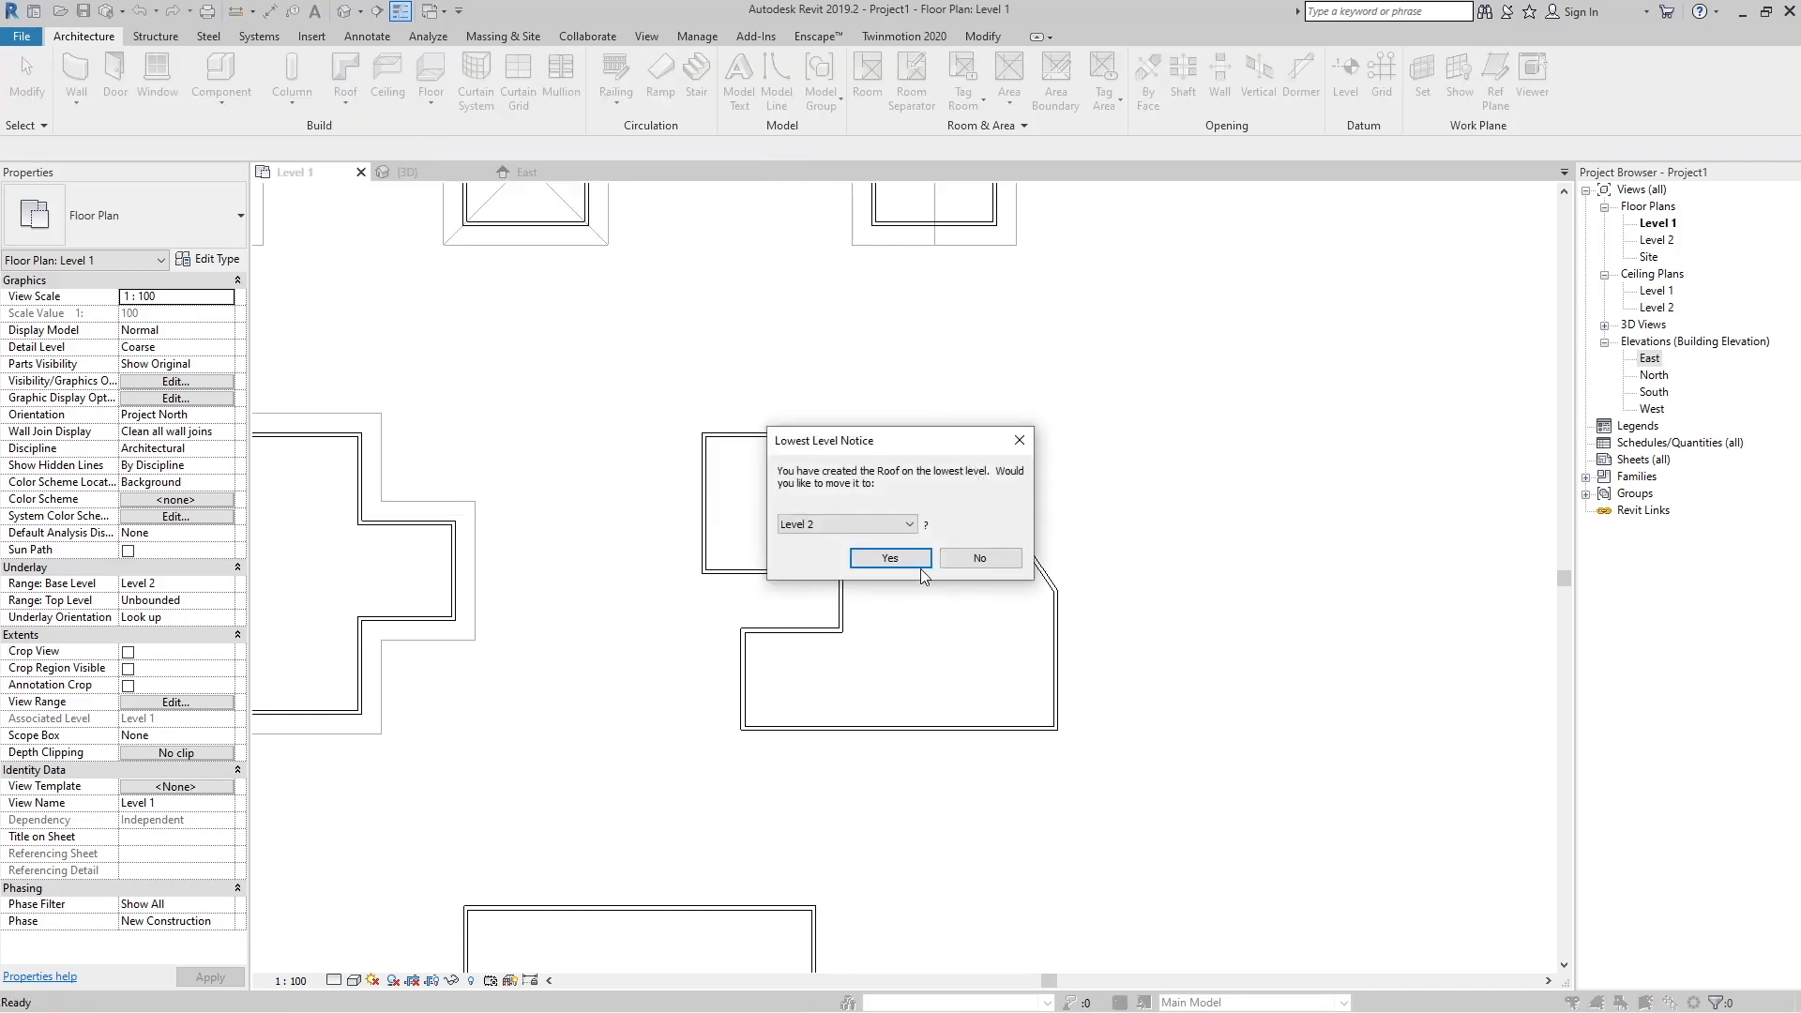
click(915, 556)
Trace the angled-corner house's wall chain and finish the 30° hipped roof.
click(215, 150)
key(Tab)
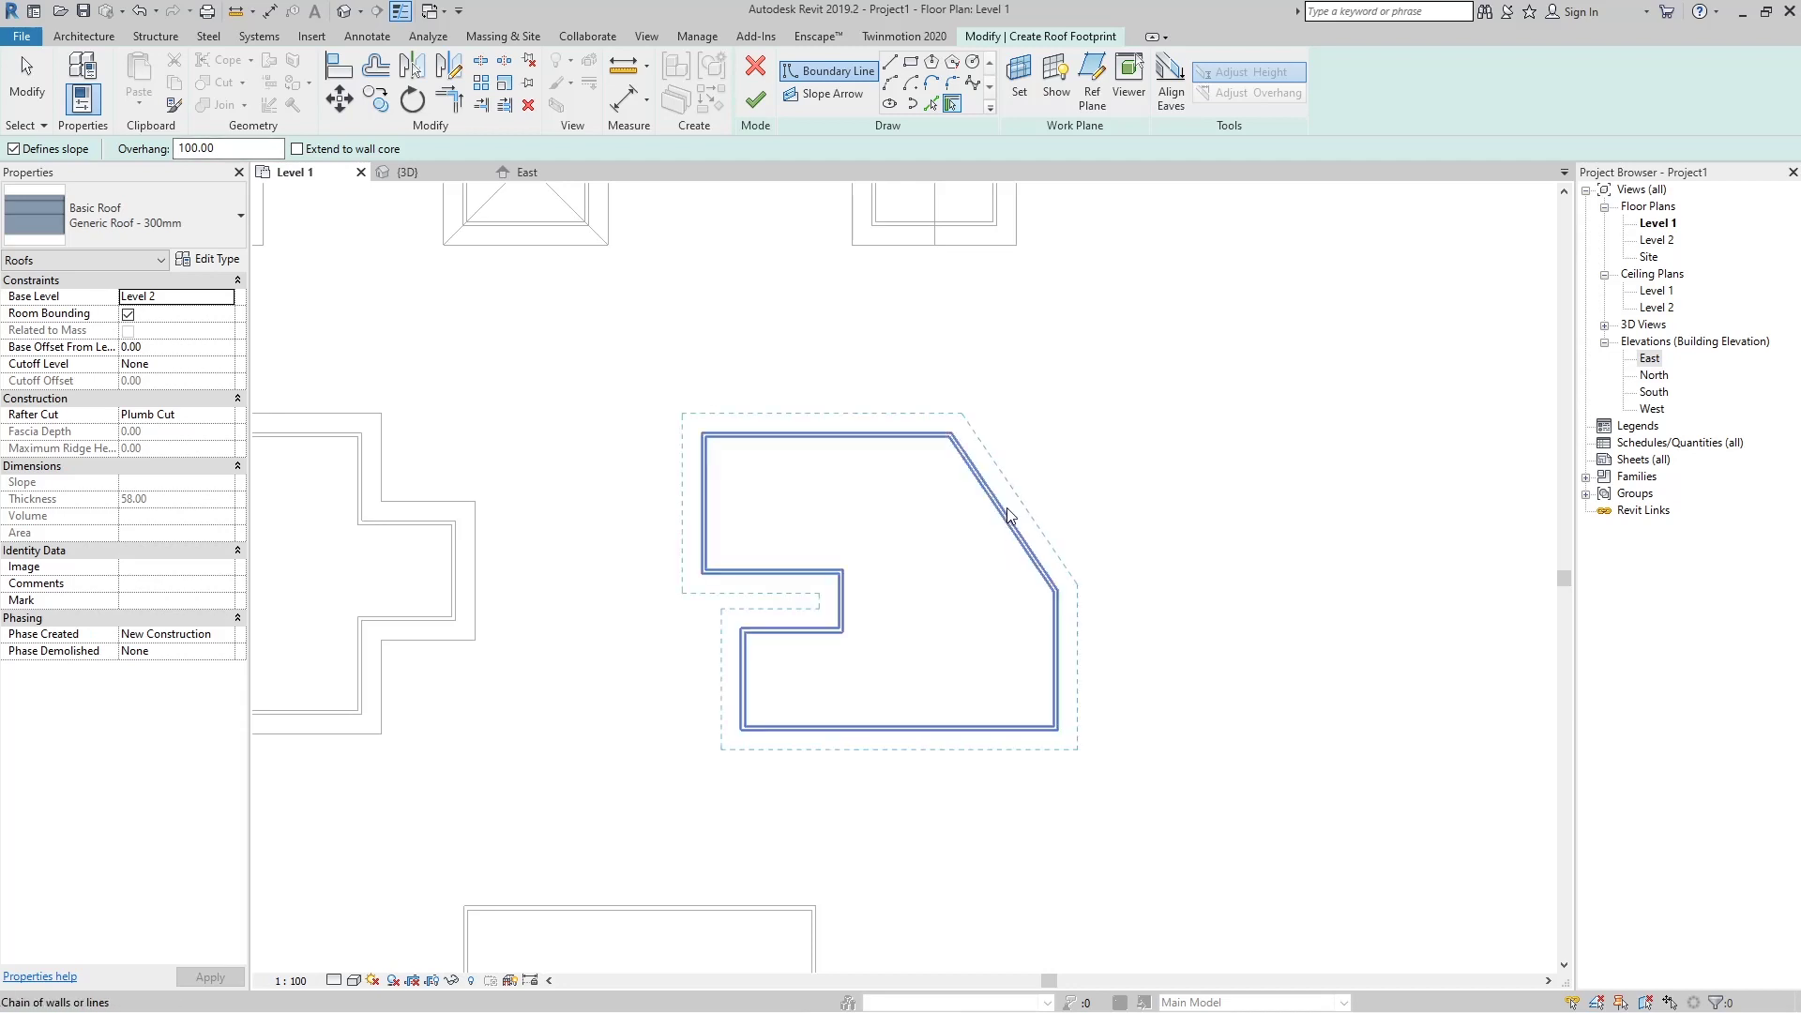
click(1027, 511)
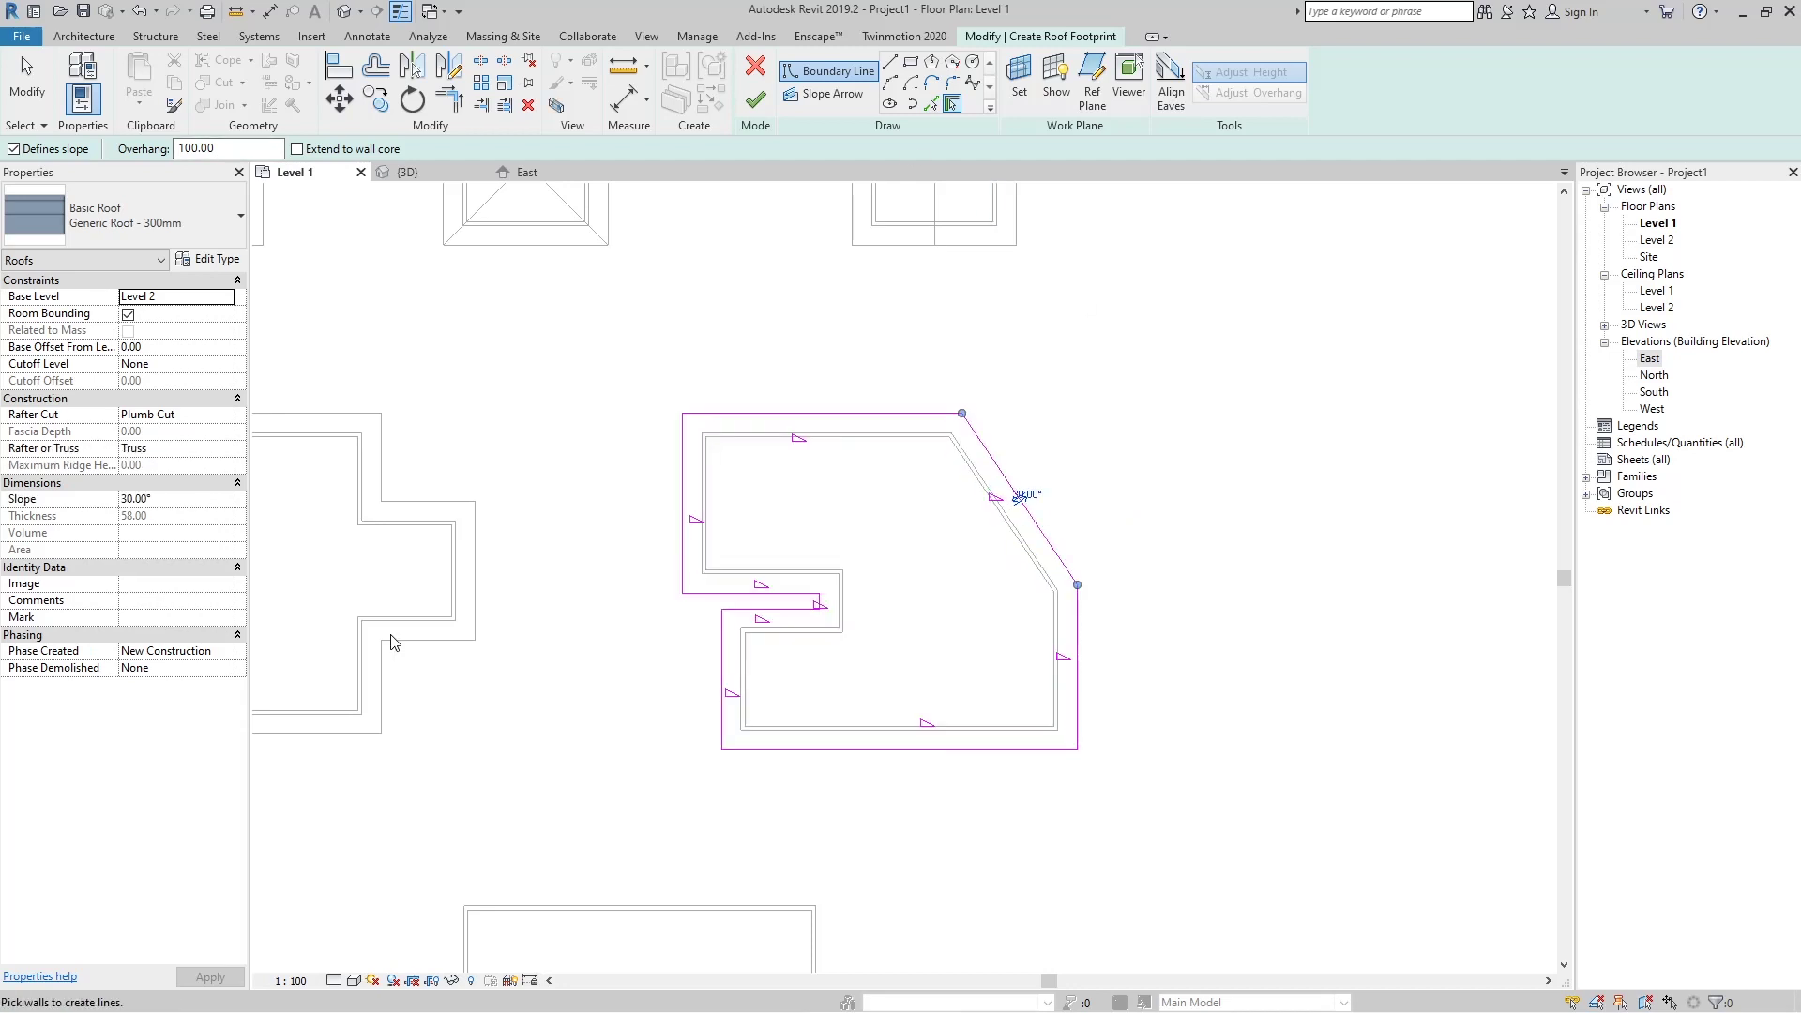
click(755, 98)
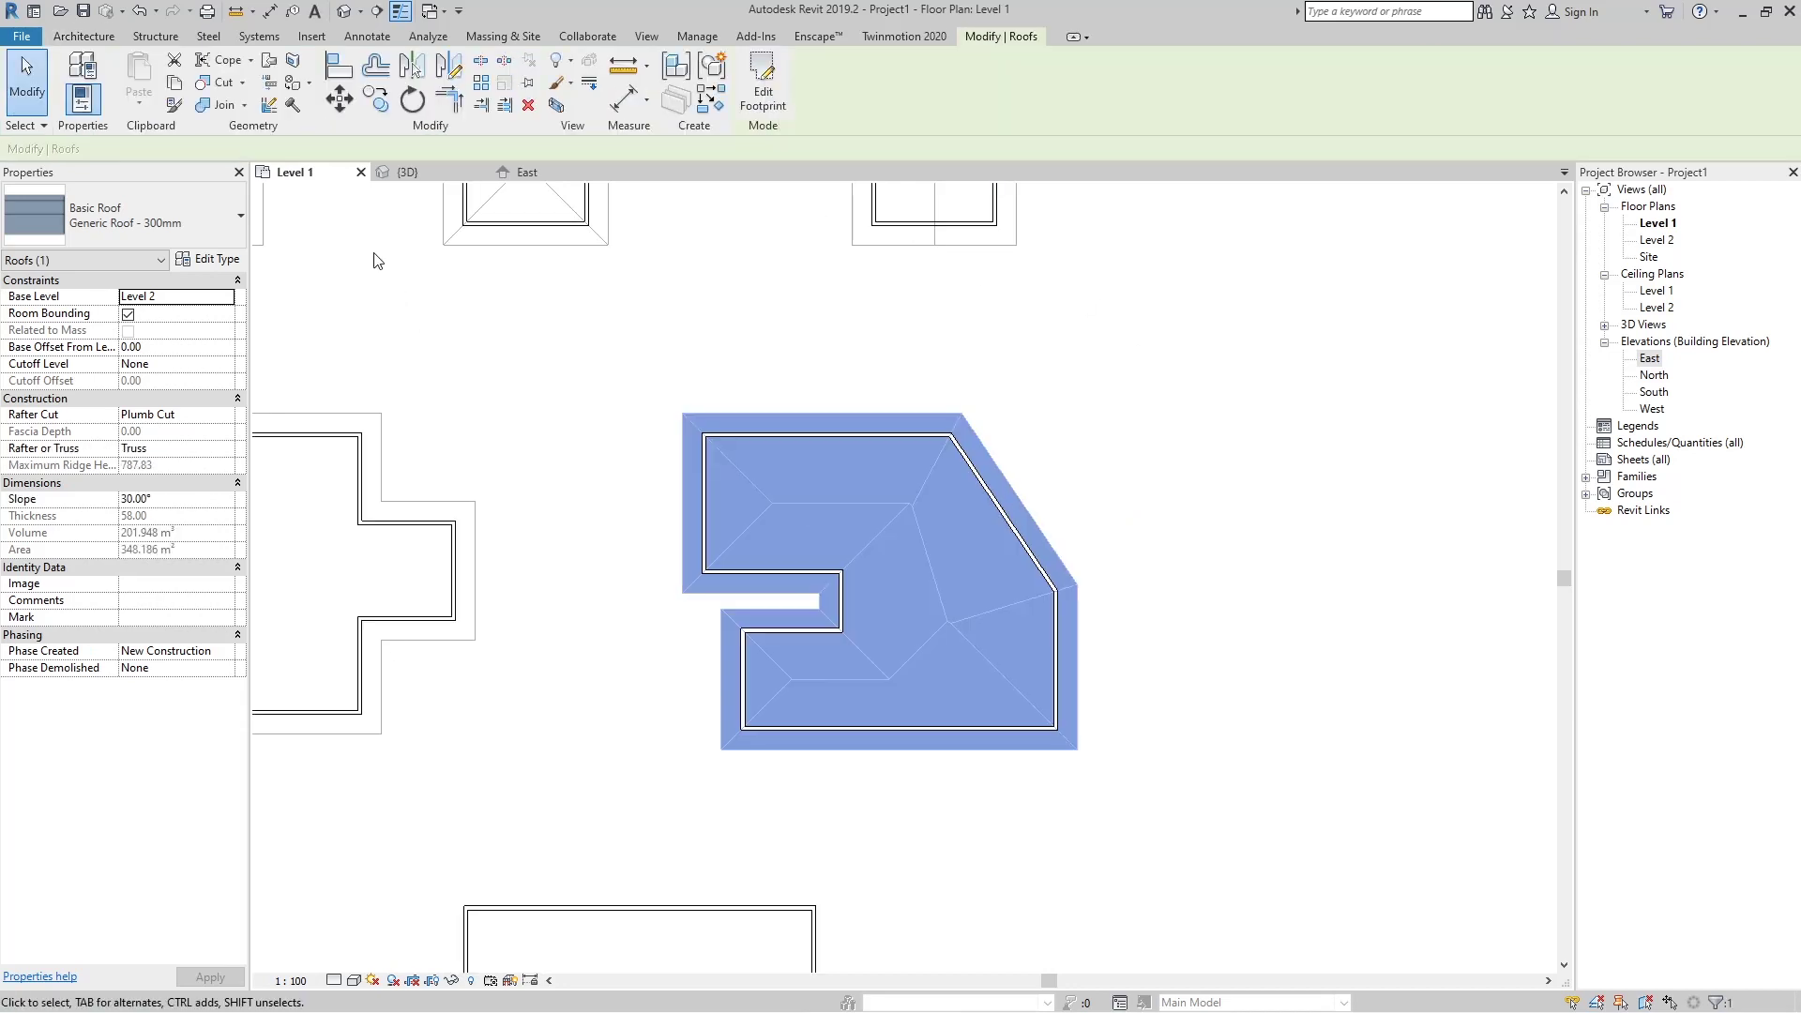
Check the new hipped roof from the front in the 3D view.
click(407, 171)
scroll(807, 666, up, 3)
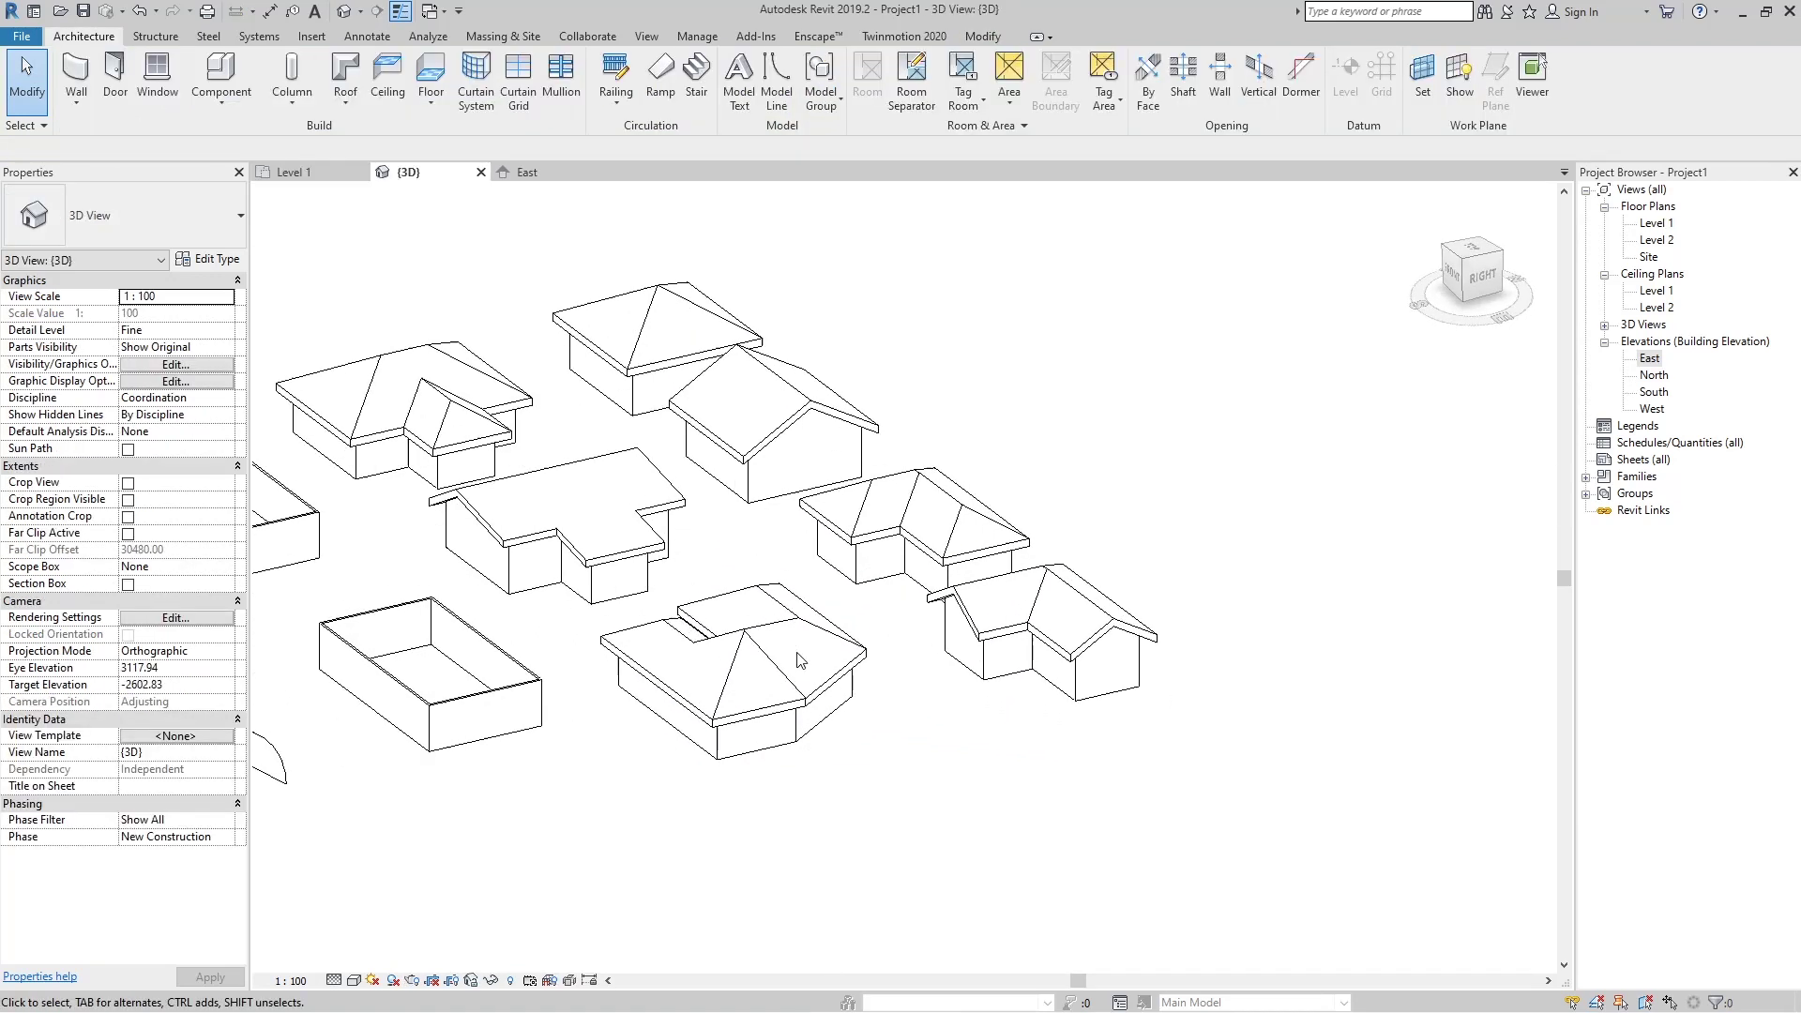
shift+middle_drag(801, 685, 1161, 689)
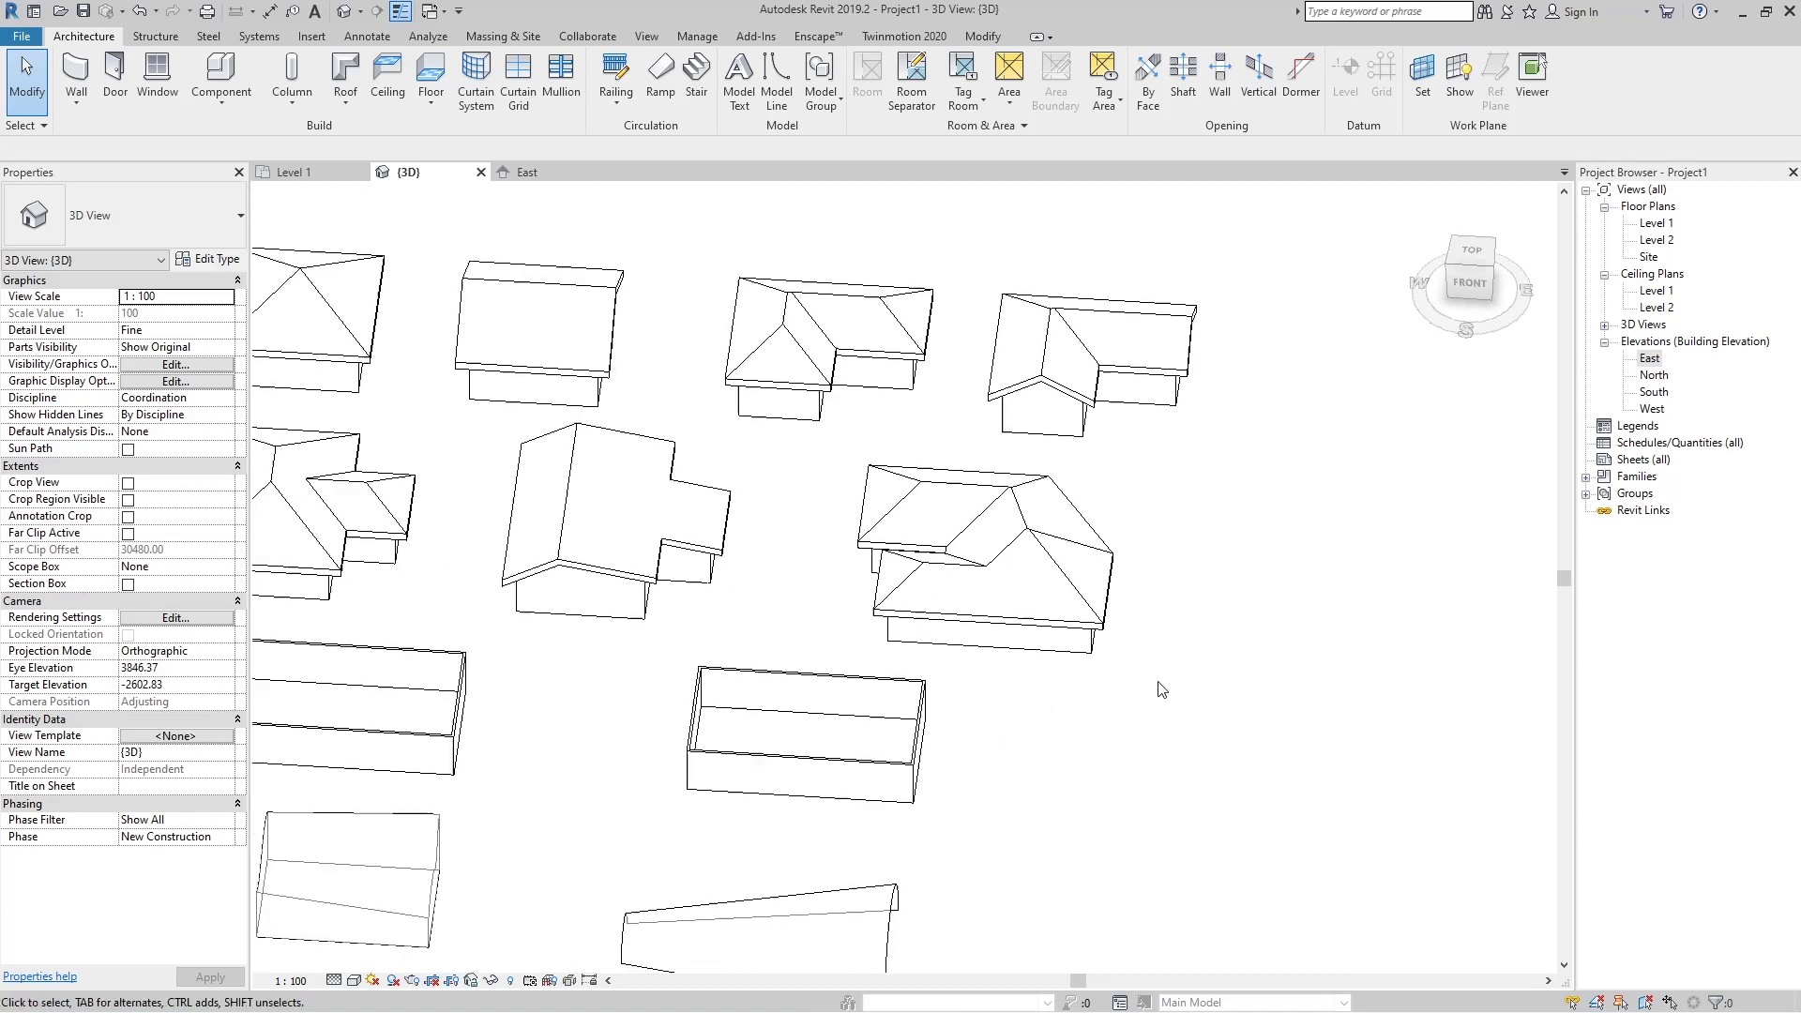
scroll(1161, 689, down, 2)
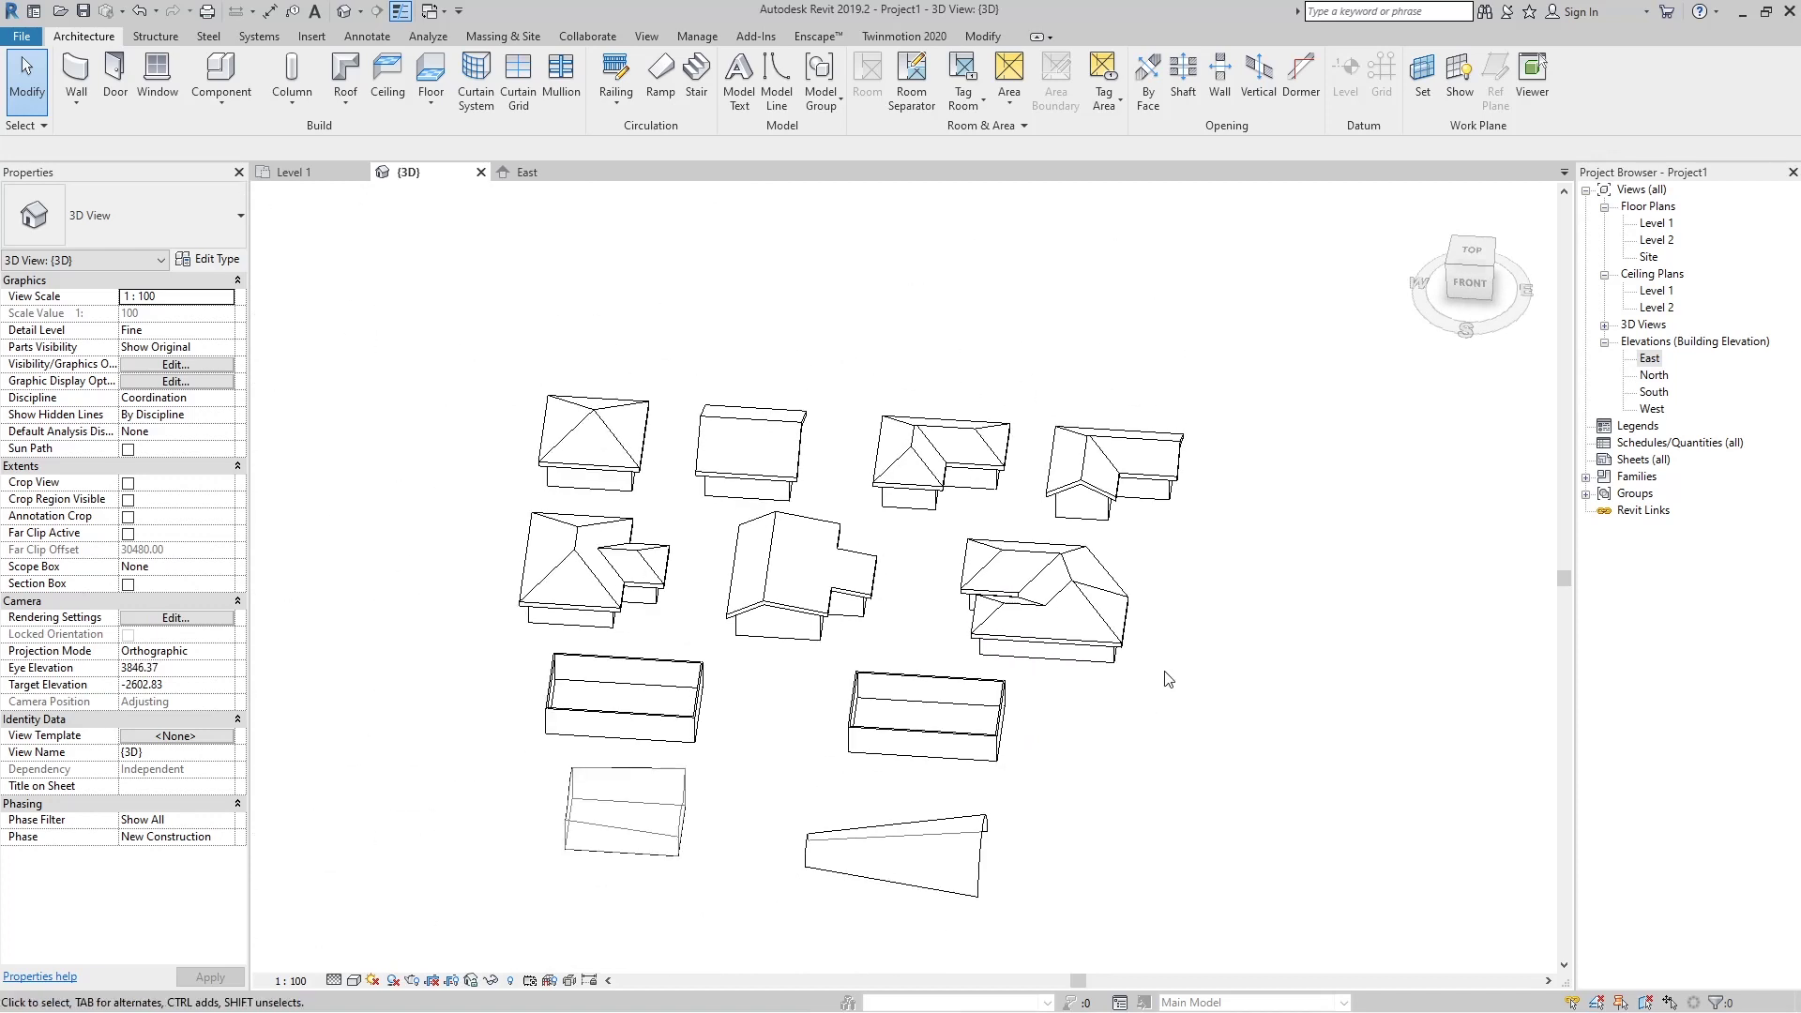
Zoom to the rectangular box on Level 1 and start Roof by Extrusion, closing the Work Plane prompt.
click(300, 178)
scroll(663, 535, down, 3)
scroll(554, 600, up, 4)
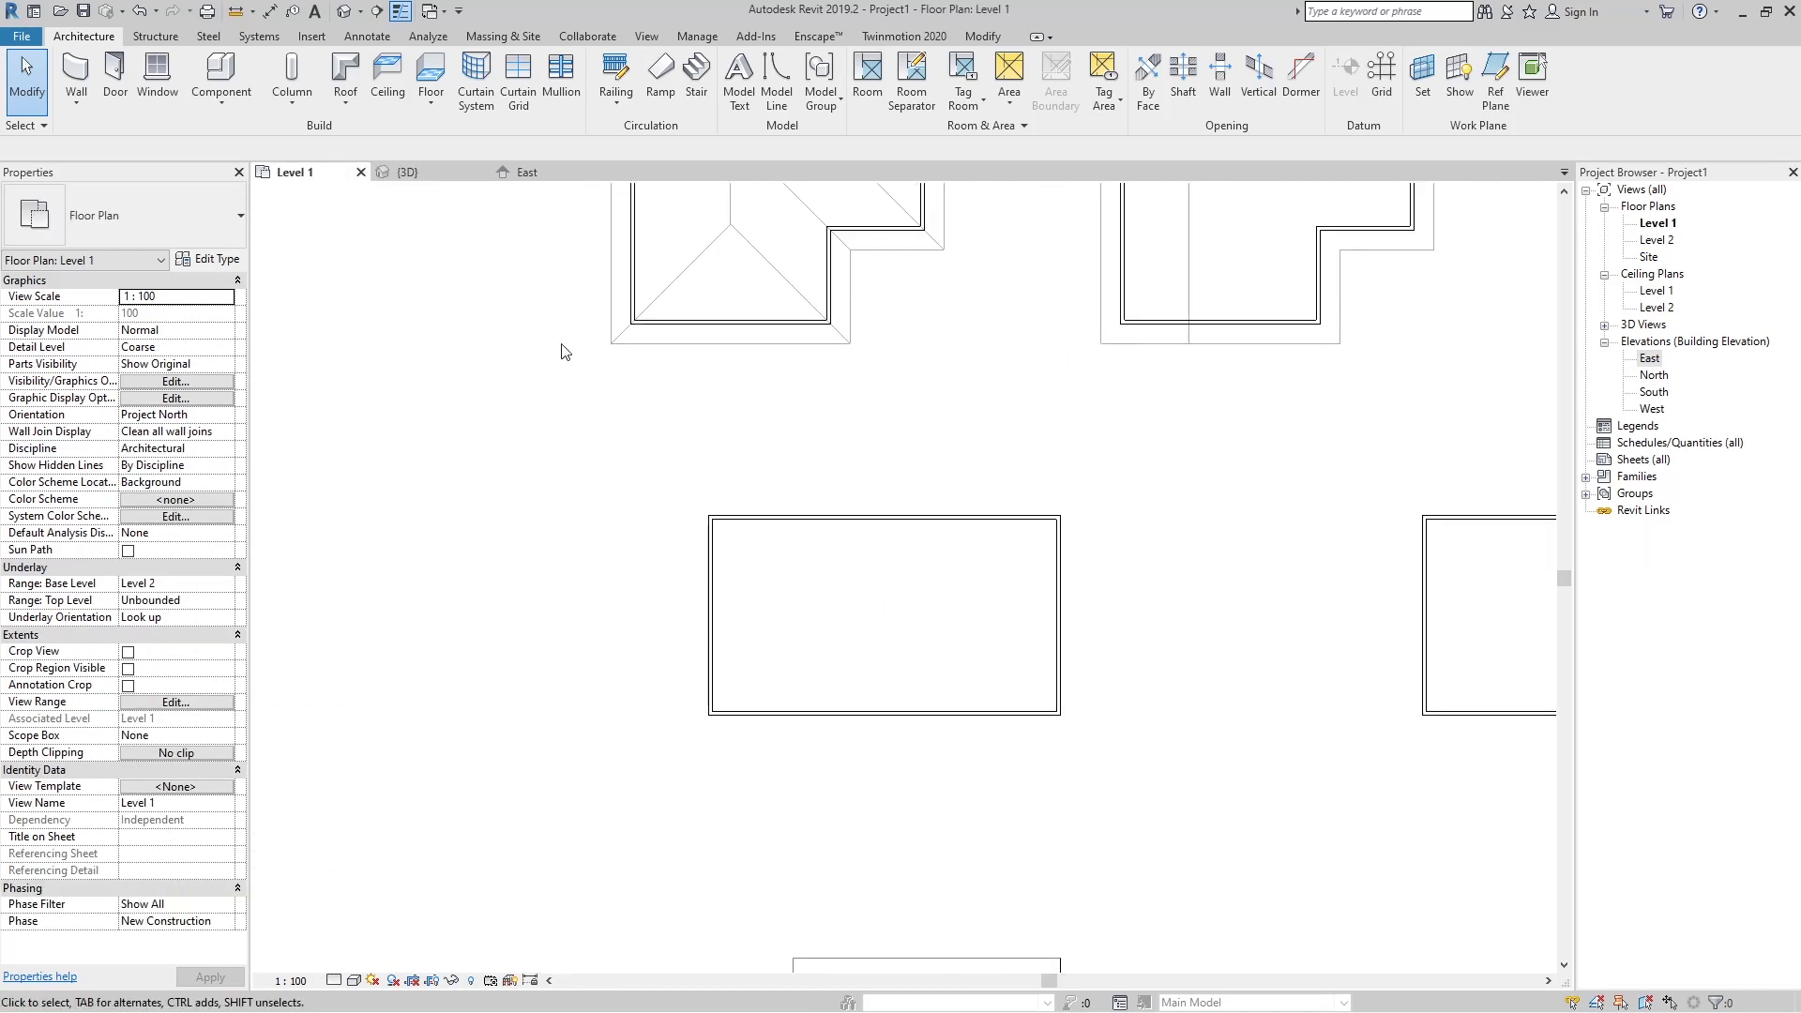
scroll(1012, 505, up, 1)
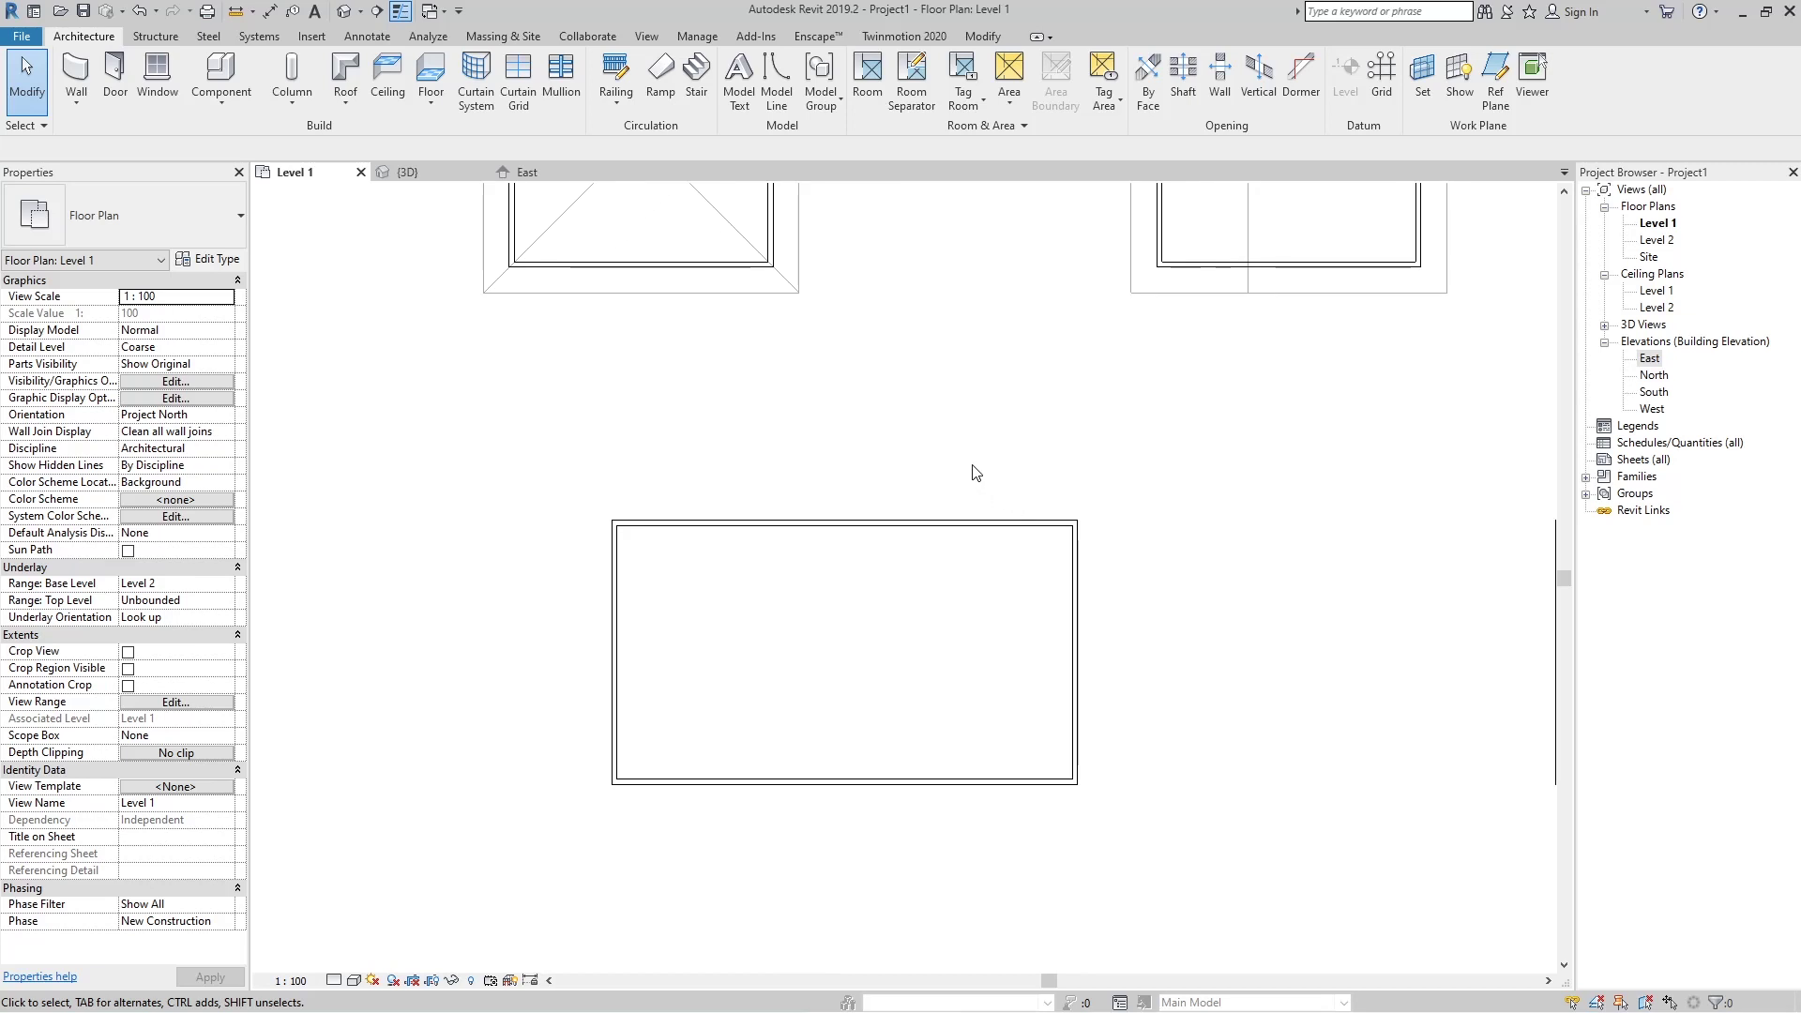
click(347, 101)
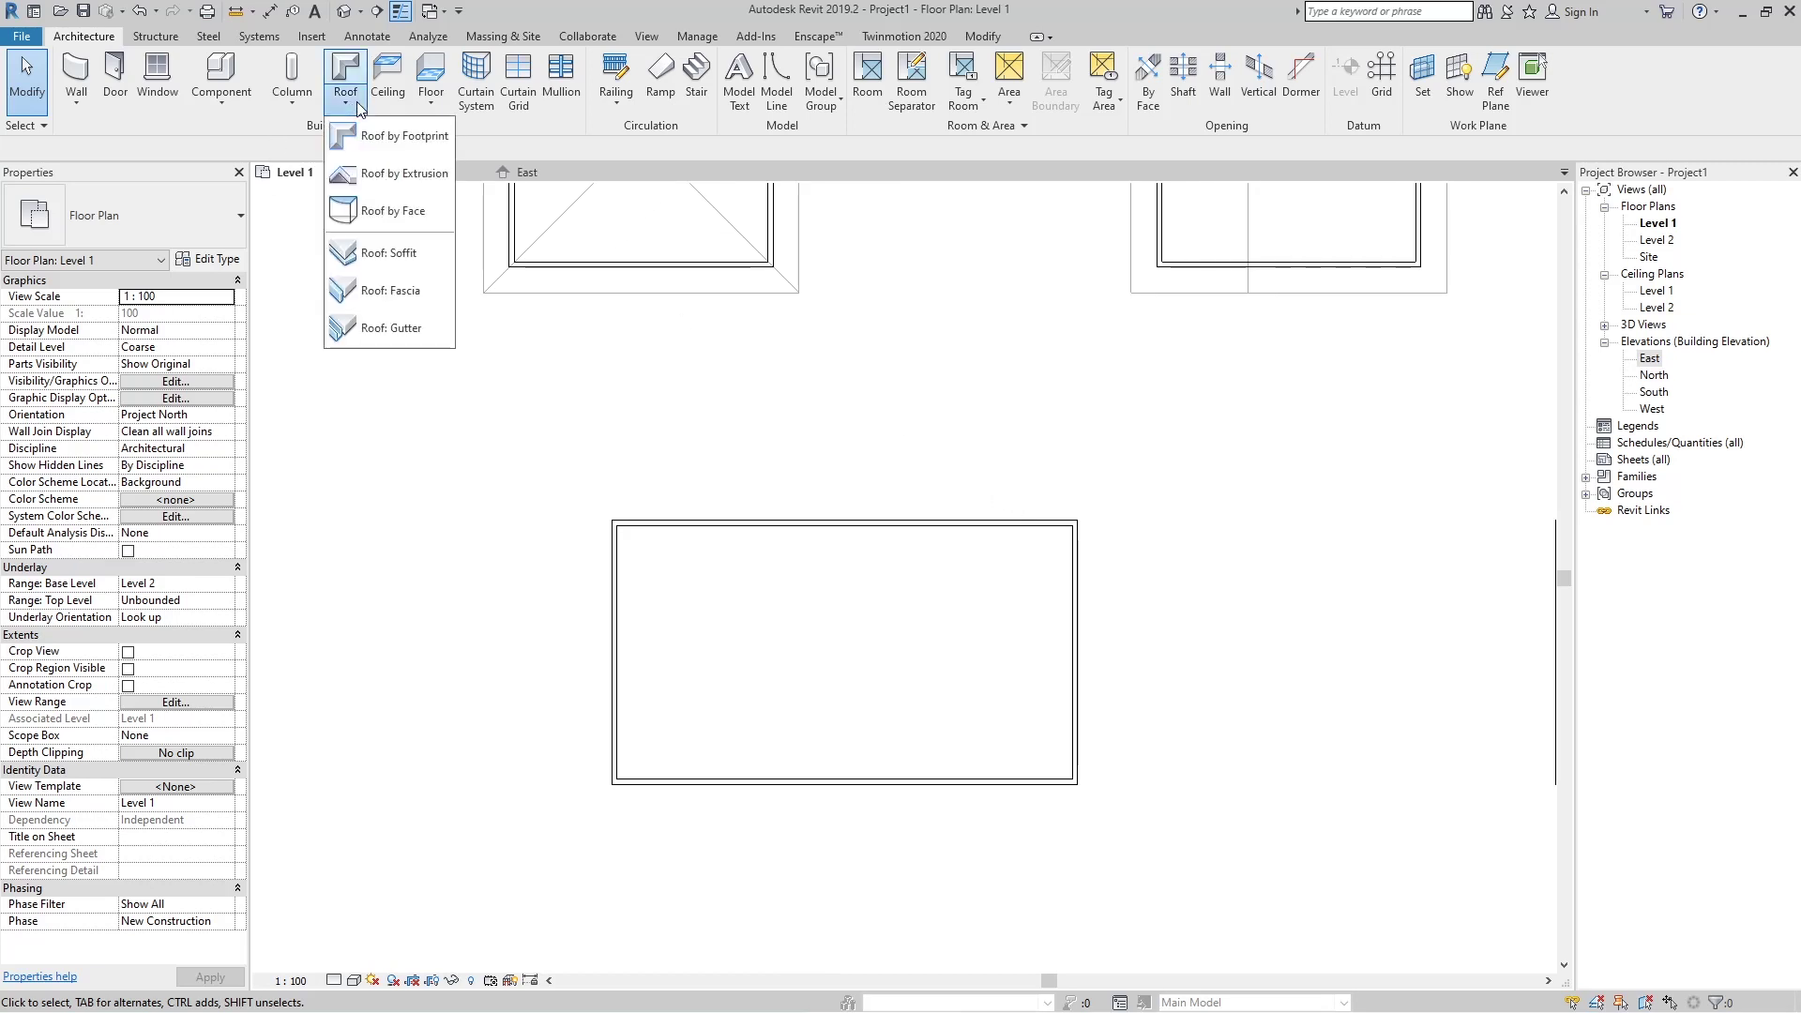
click(419, 175)
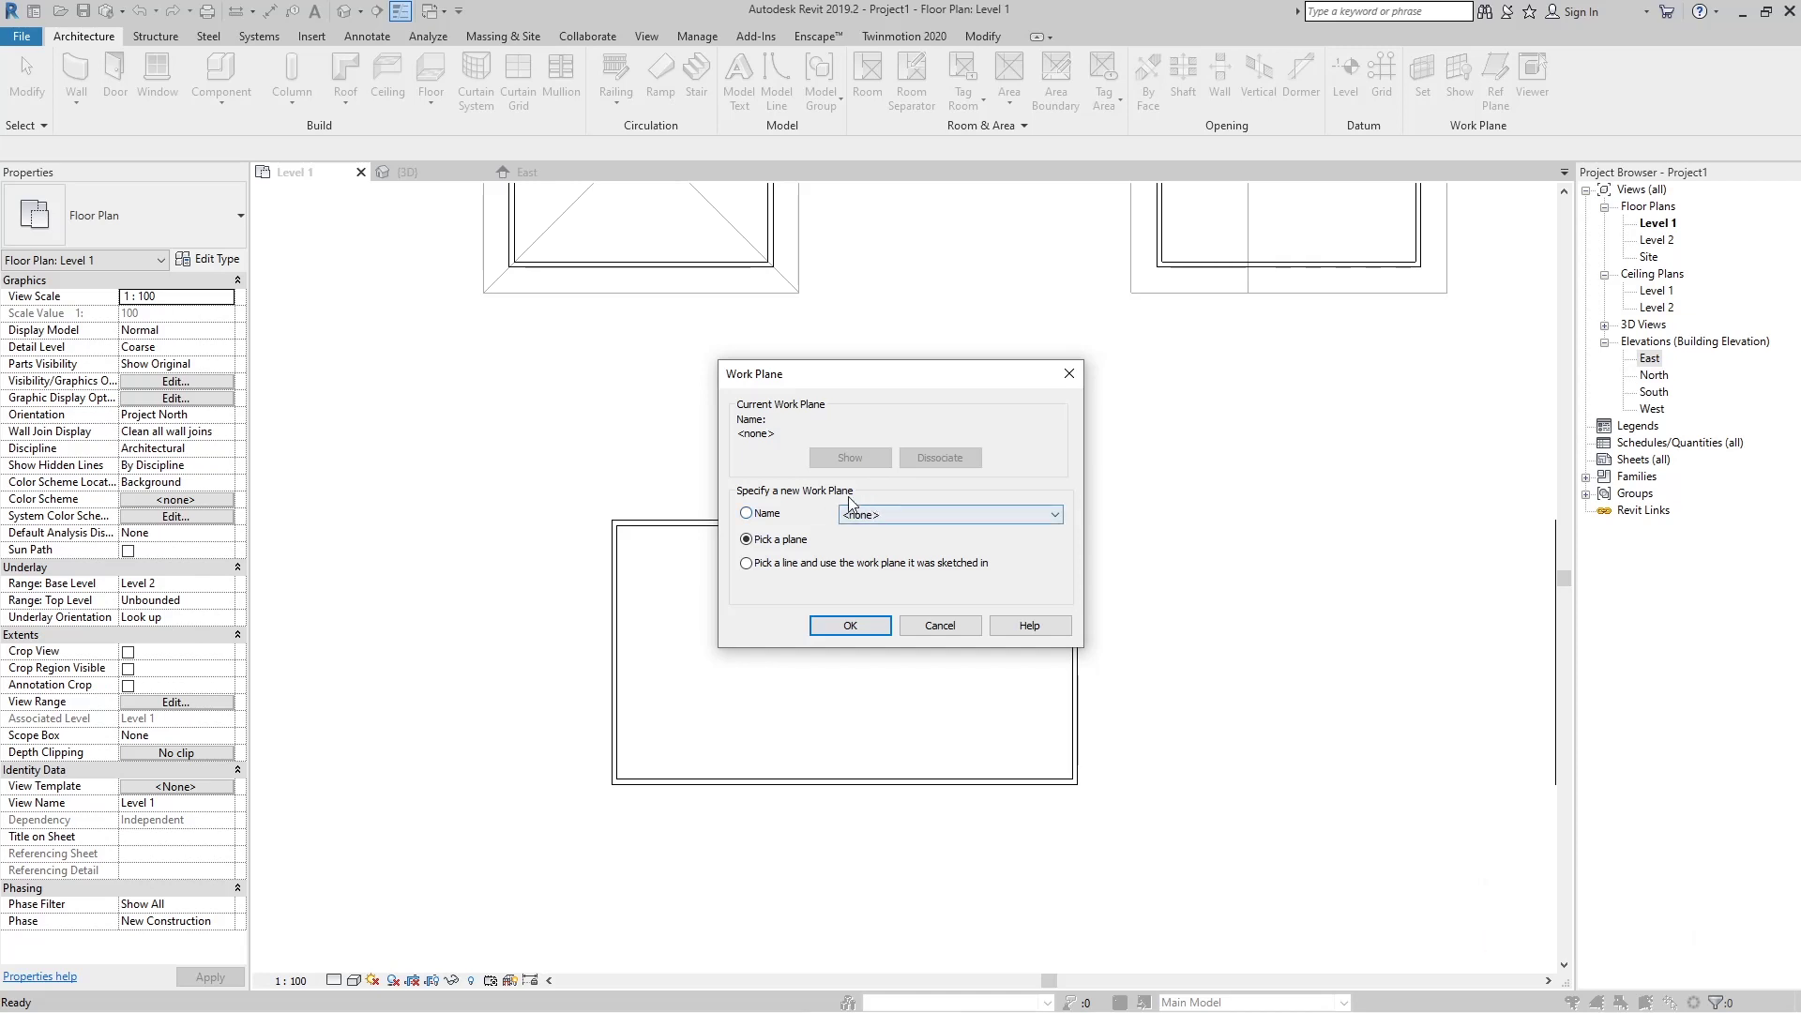
click(1068, 373)
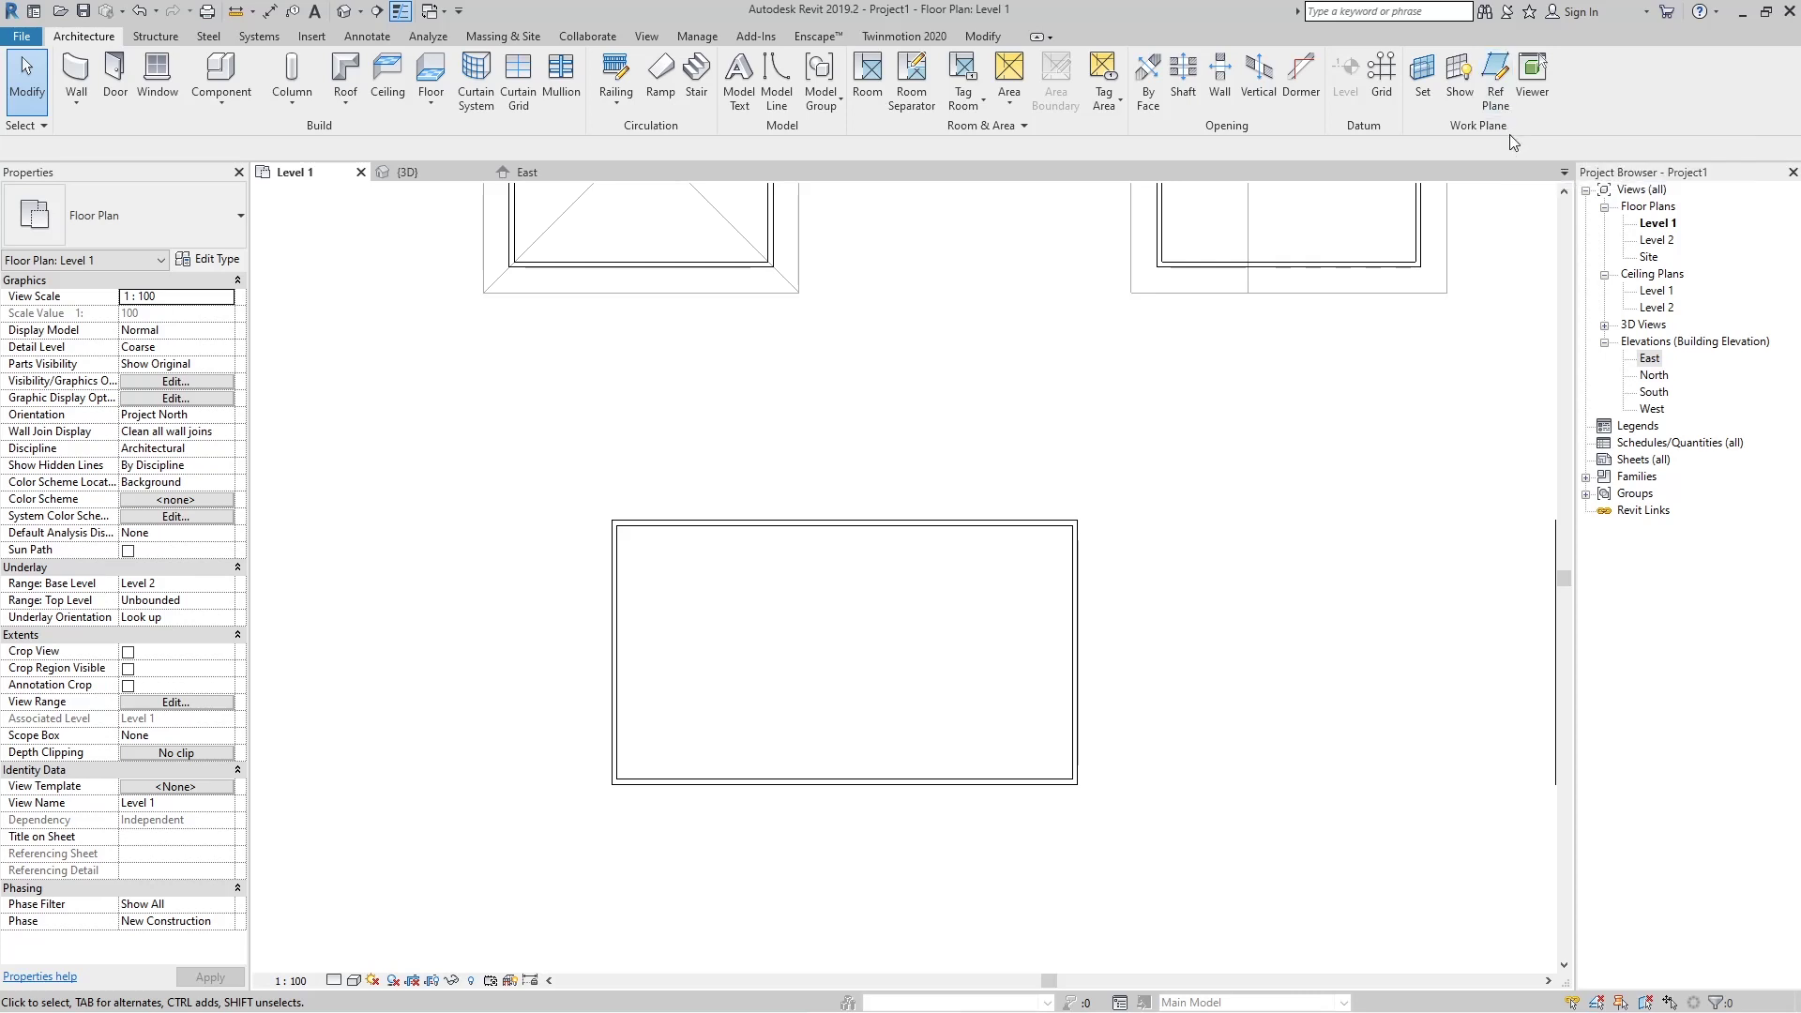
Draw a vertical reference plane across the rectangular wall box.
click(1495, 92)
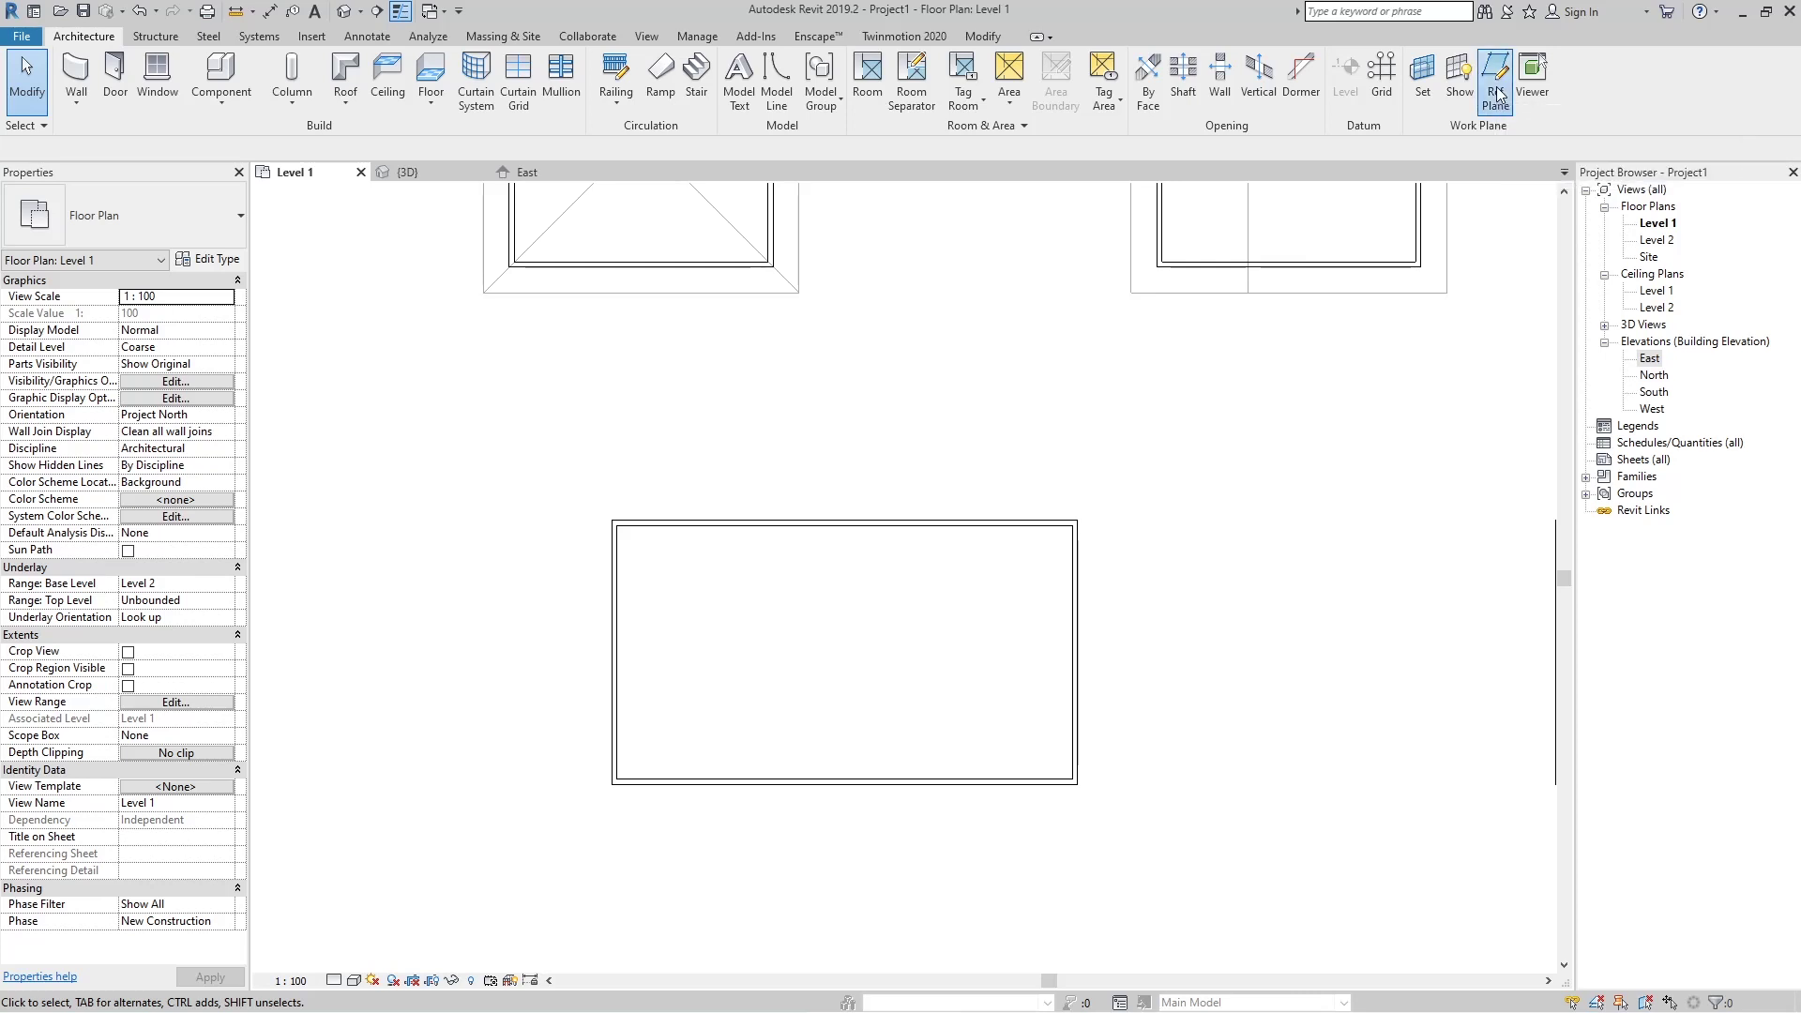
click(783, 438)
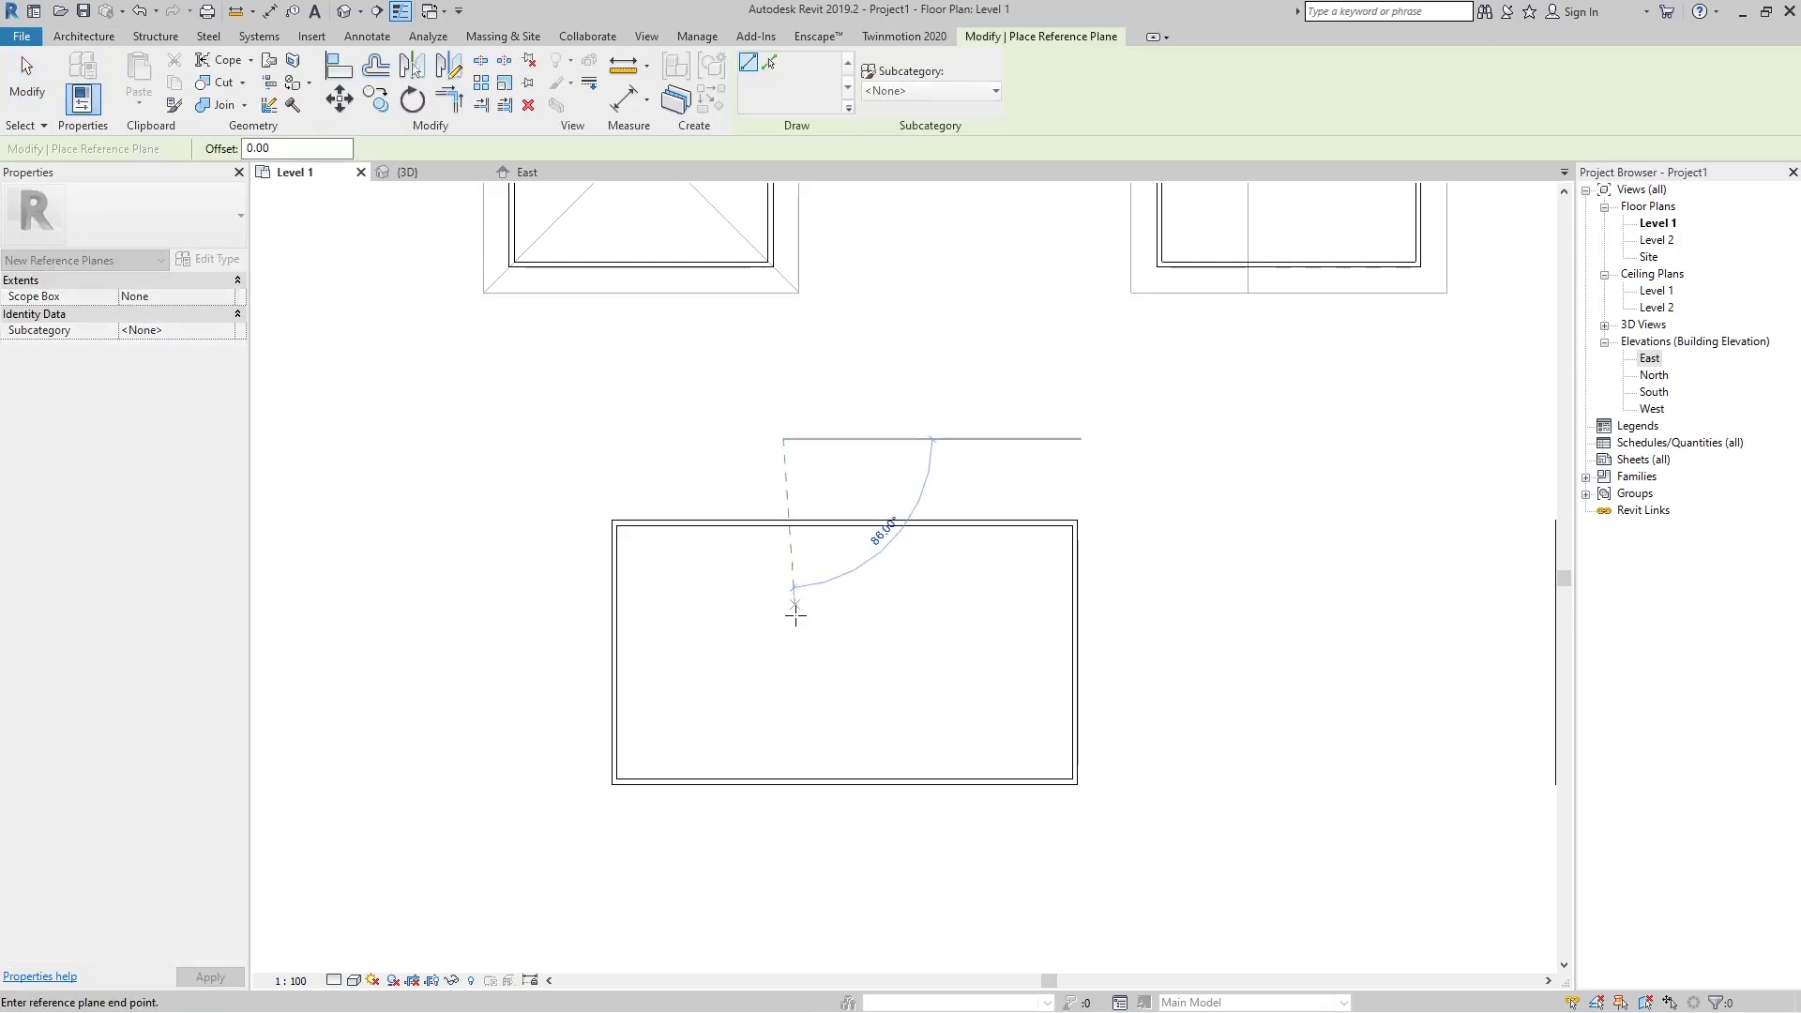
click(784, 872)
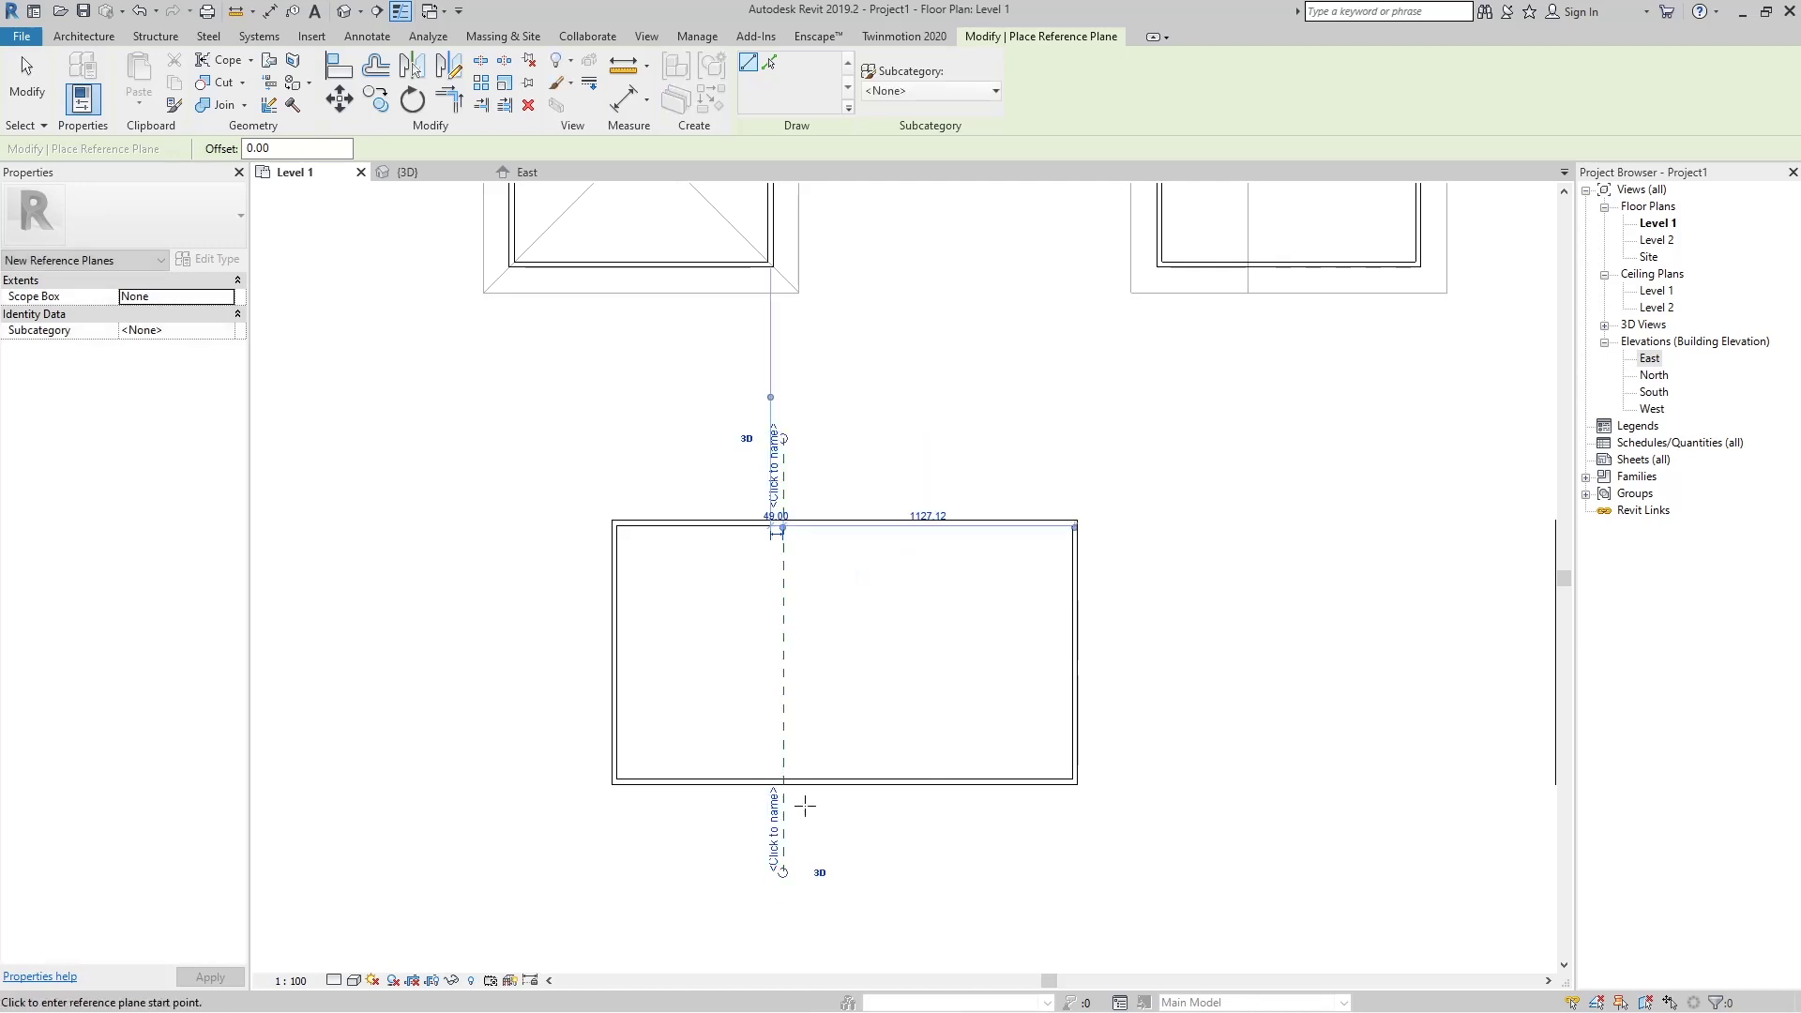
Name the reference plane 'Roof Ref. Plane' and end the tool.
click(773, 842)
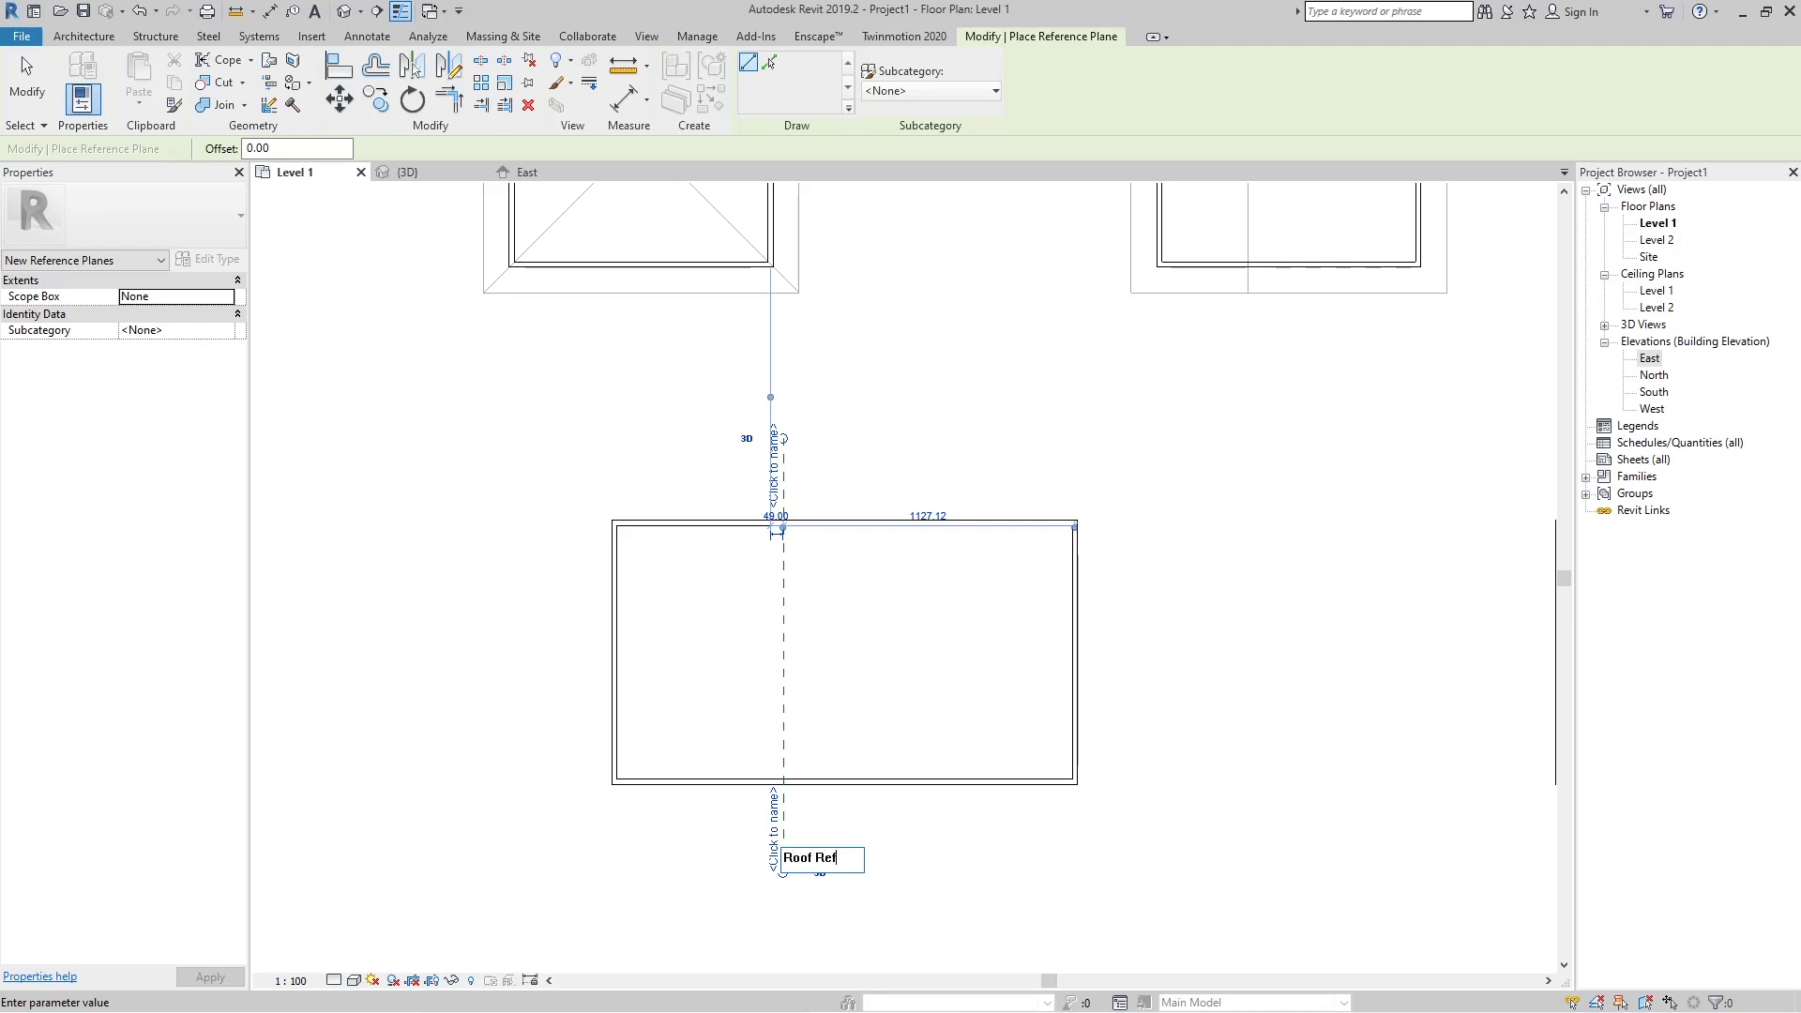
text(Roof Ref. Plane)
key(Return)
scroll(699, 399, down, 2)
scroll(741, 422, down, 1)
key(Escape)
key(Escape)
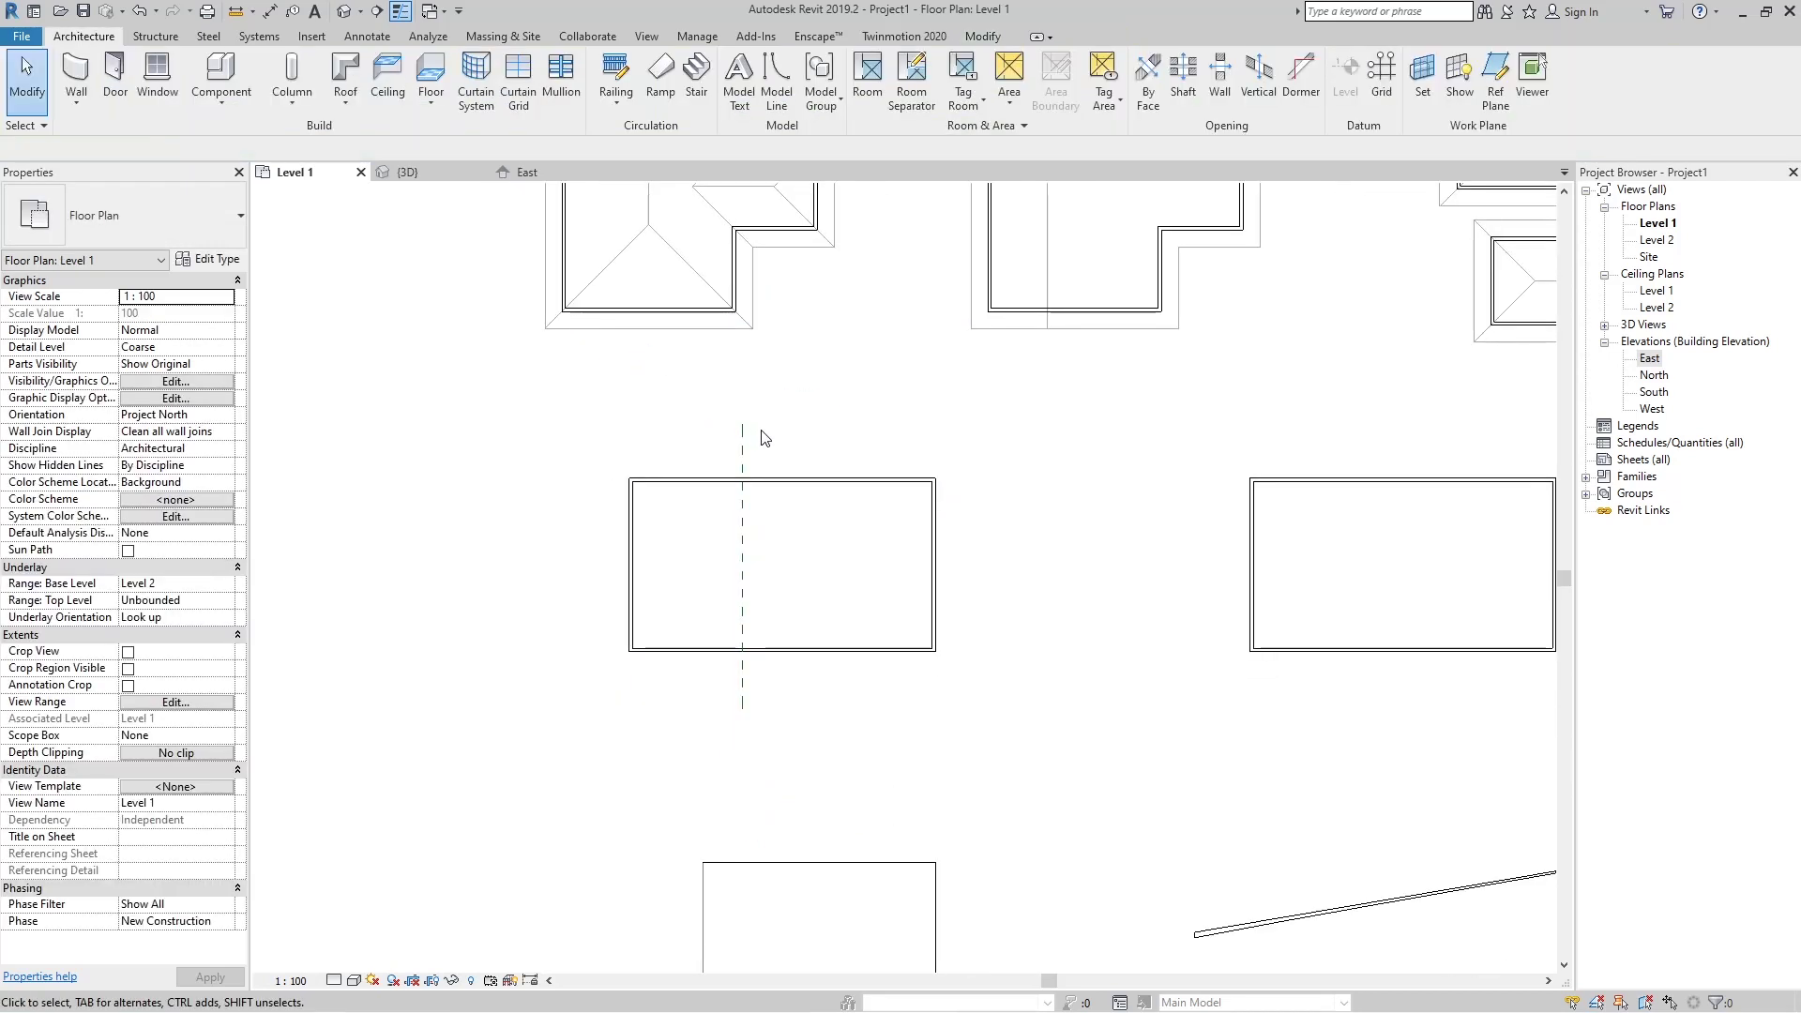
Start a Roof by Extrusion on work plane Reference Plane : Roof Ref. Plane, sketching in Elevation: West.
click(342, 107)
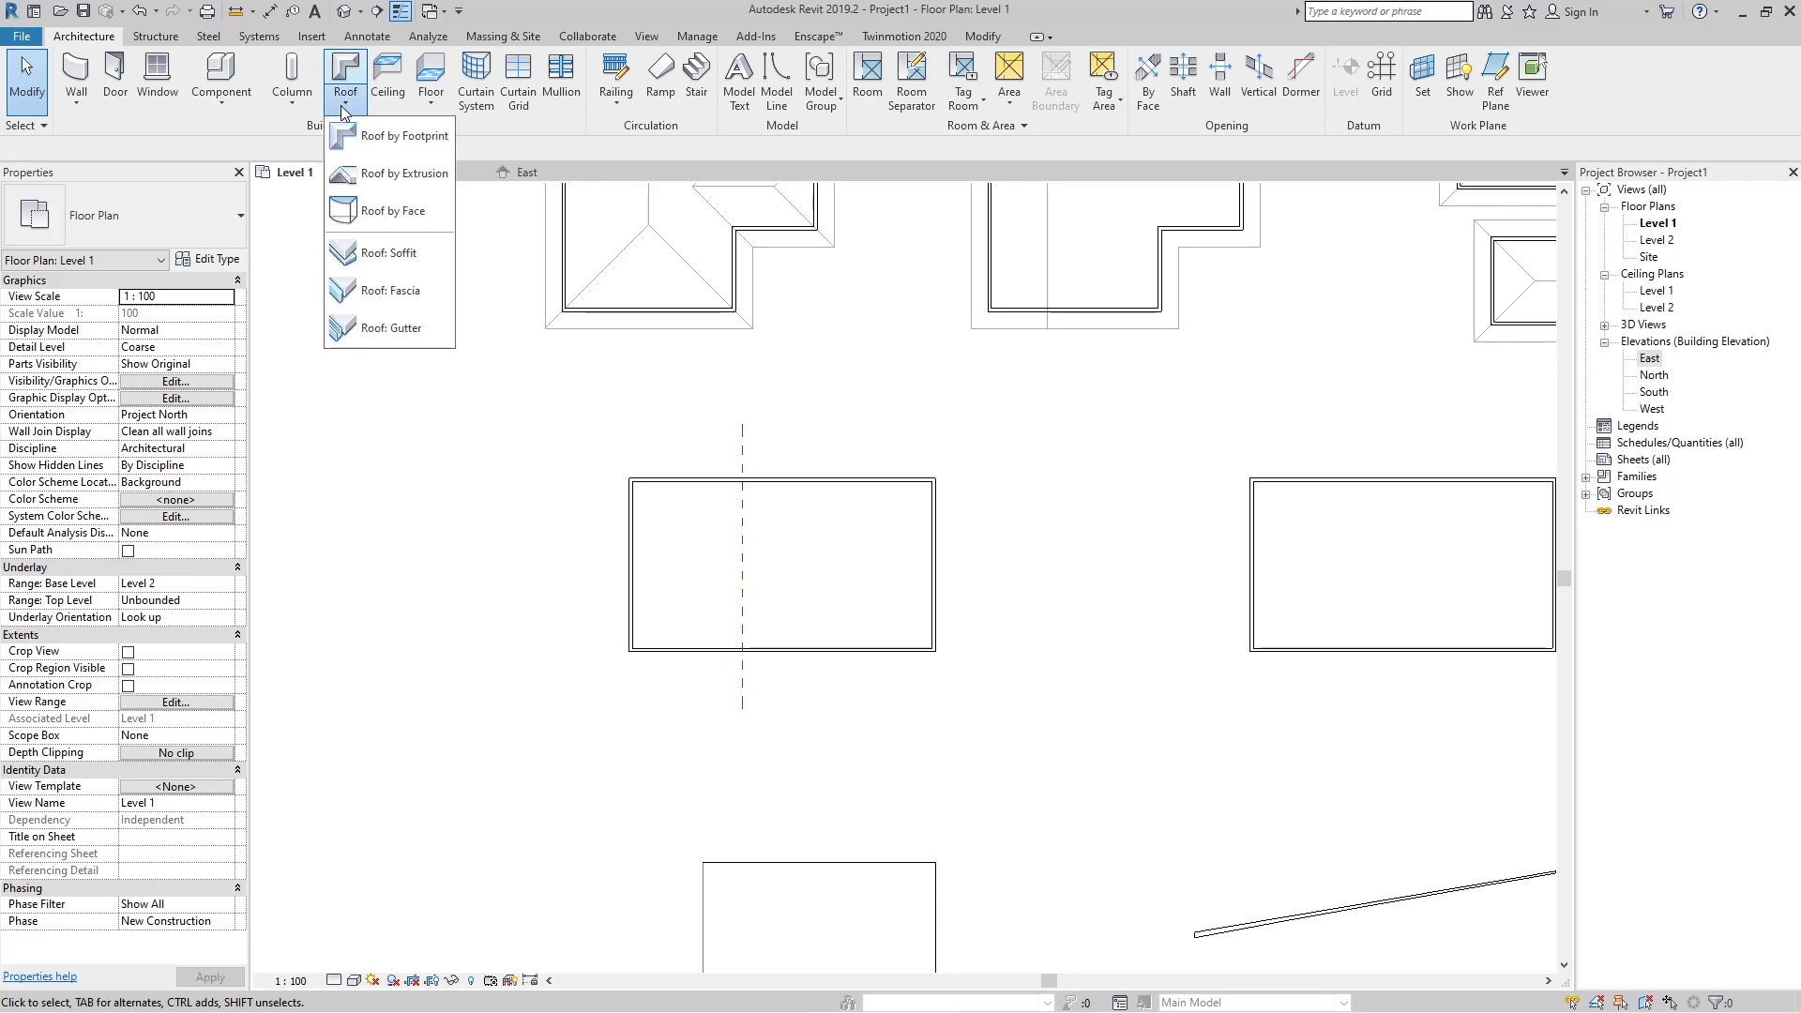
click(409, 187)
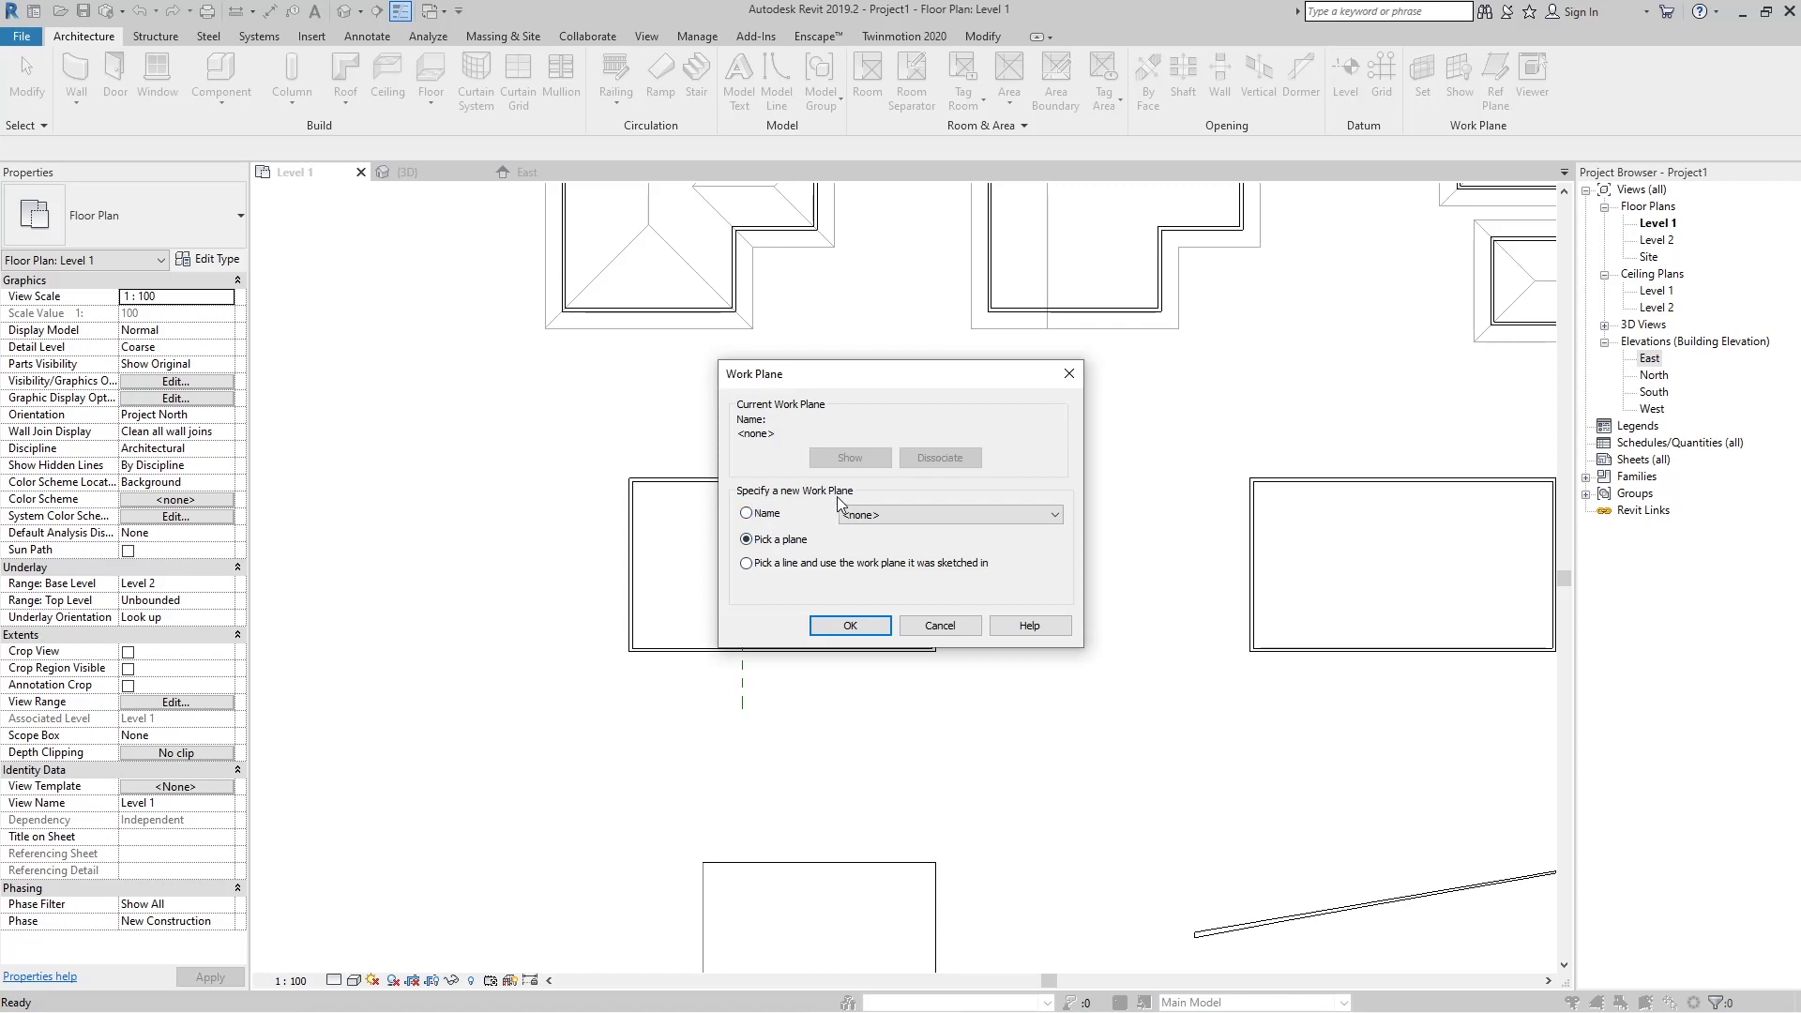
click(775, 523)
click(854, 521)
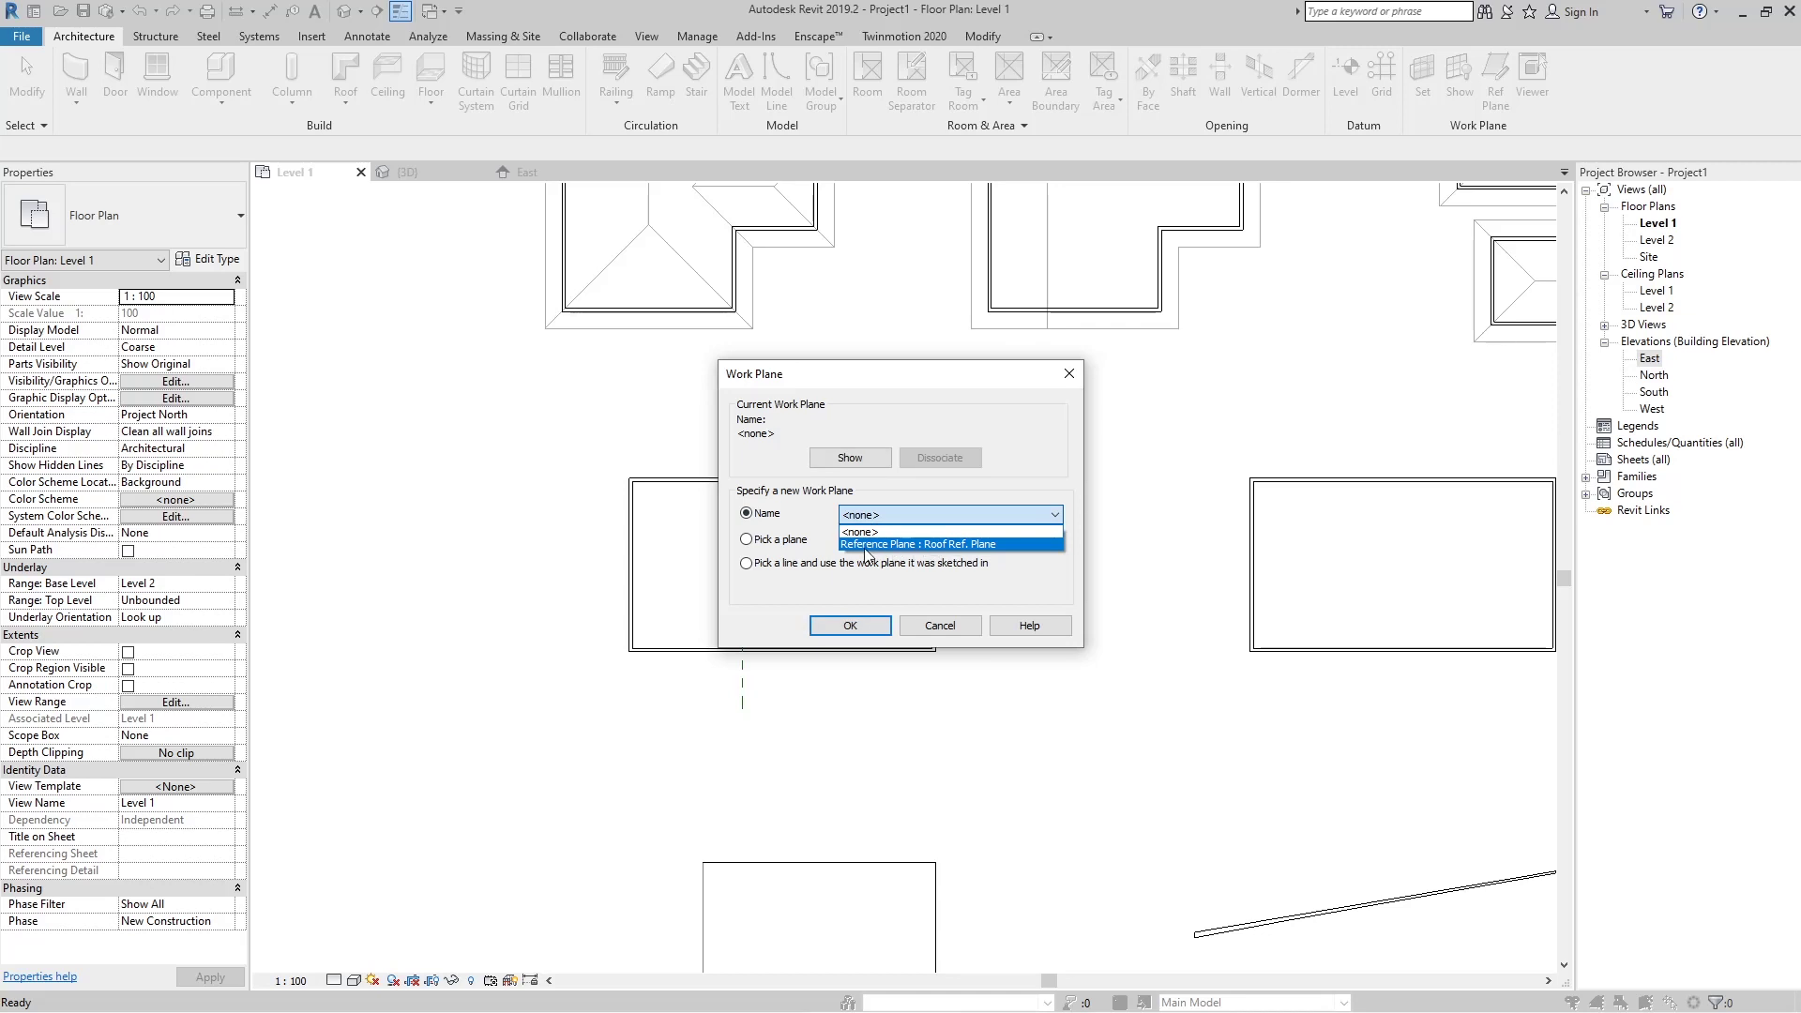
click(994, 545)
click(885, 623)
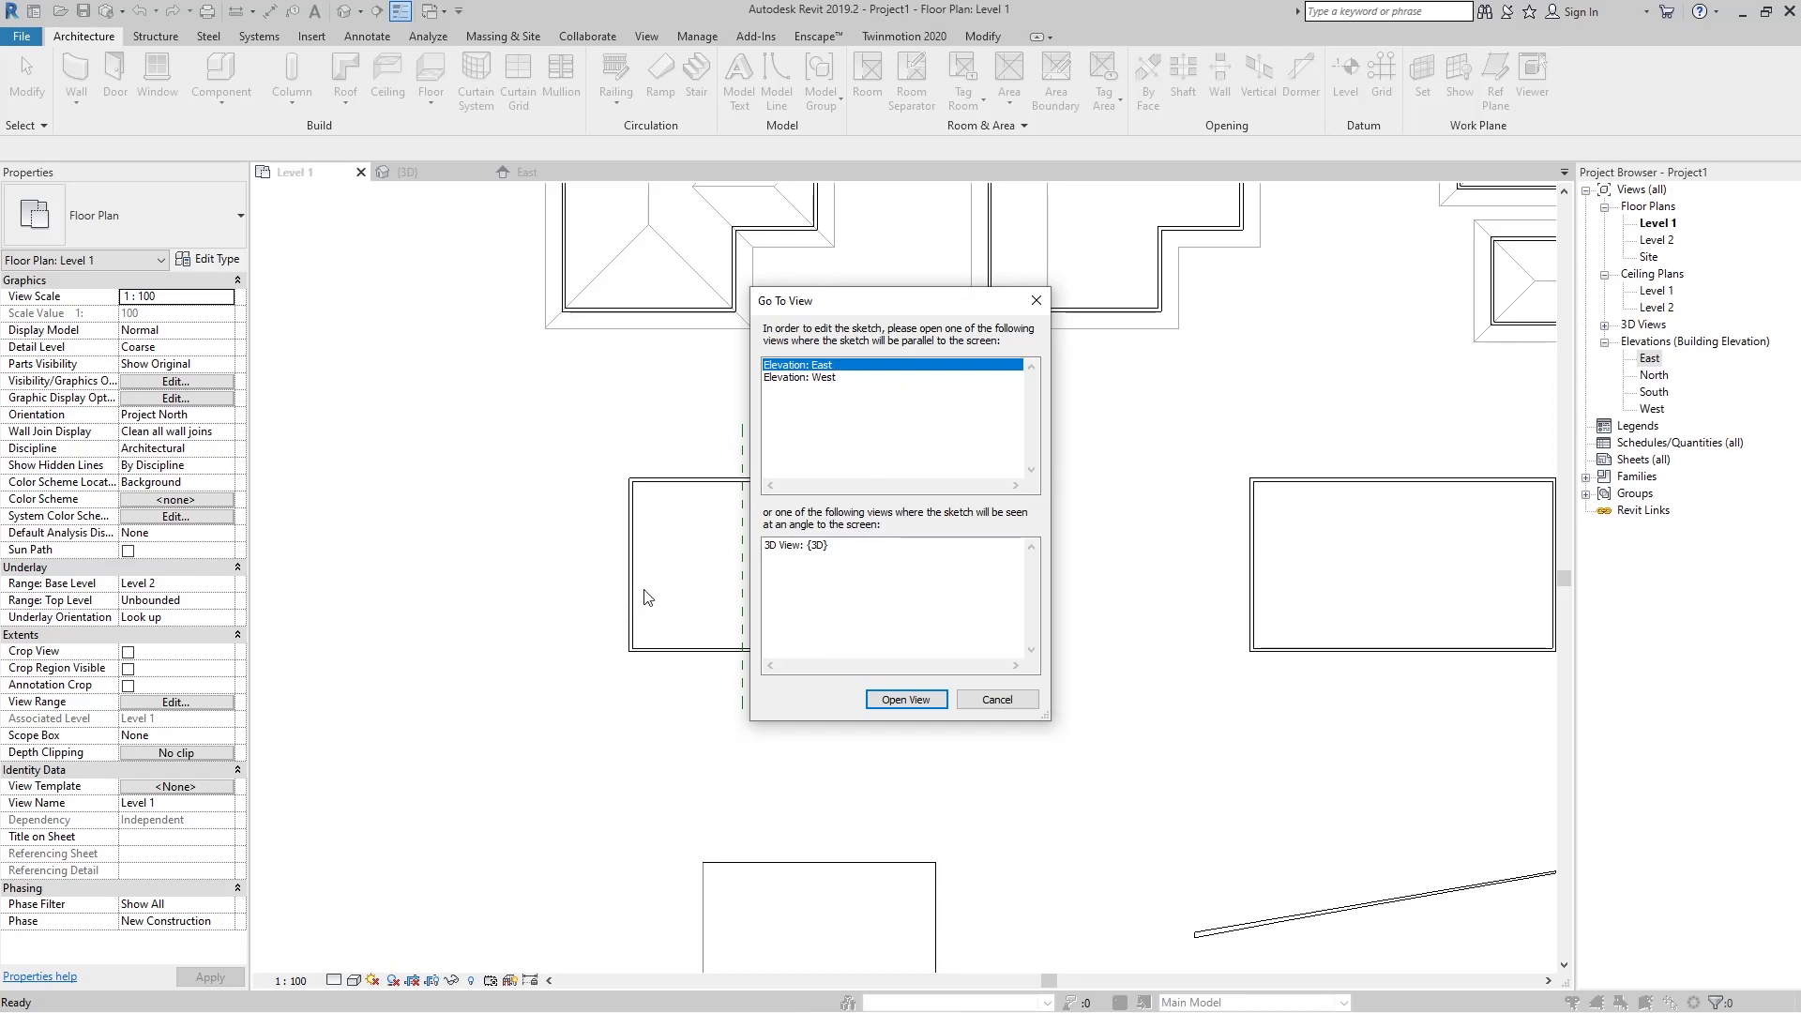
click(837, 377)
click(931, 699)
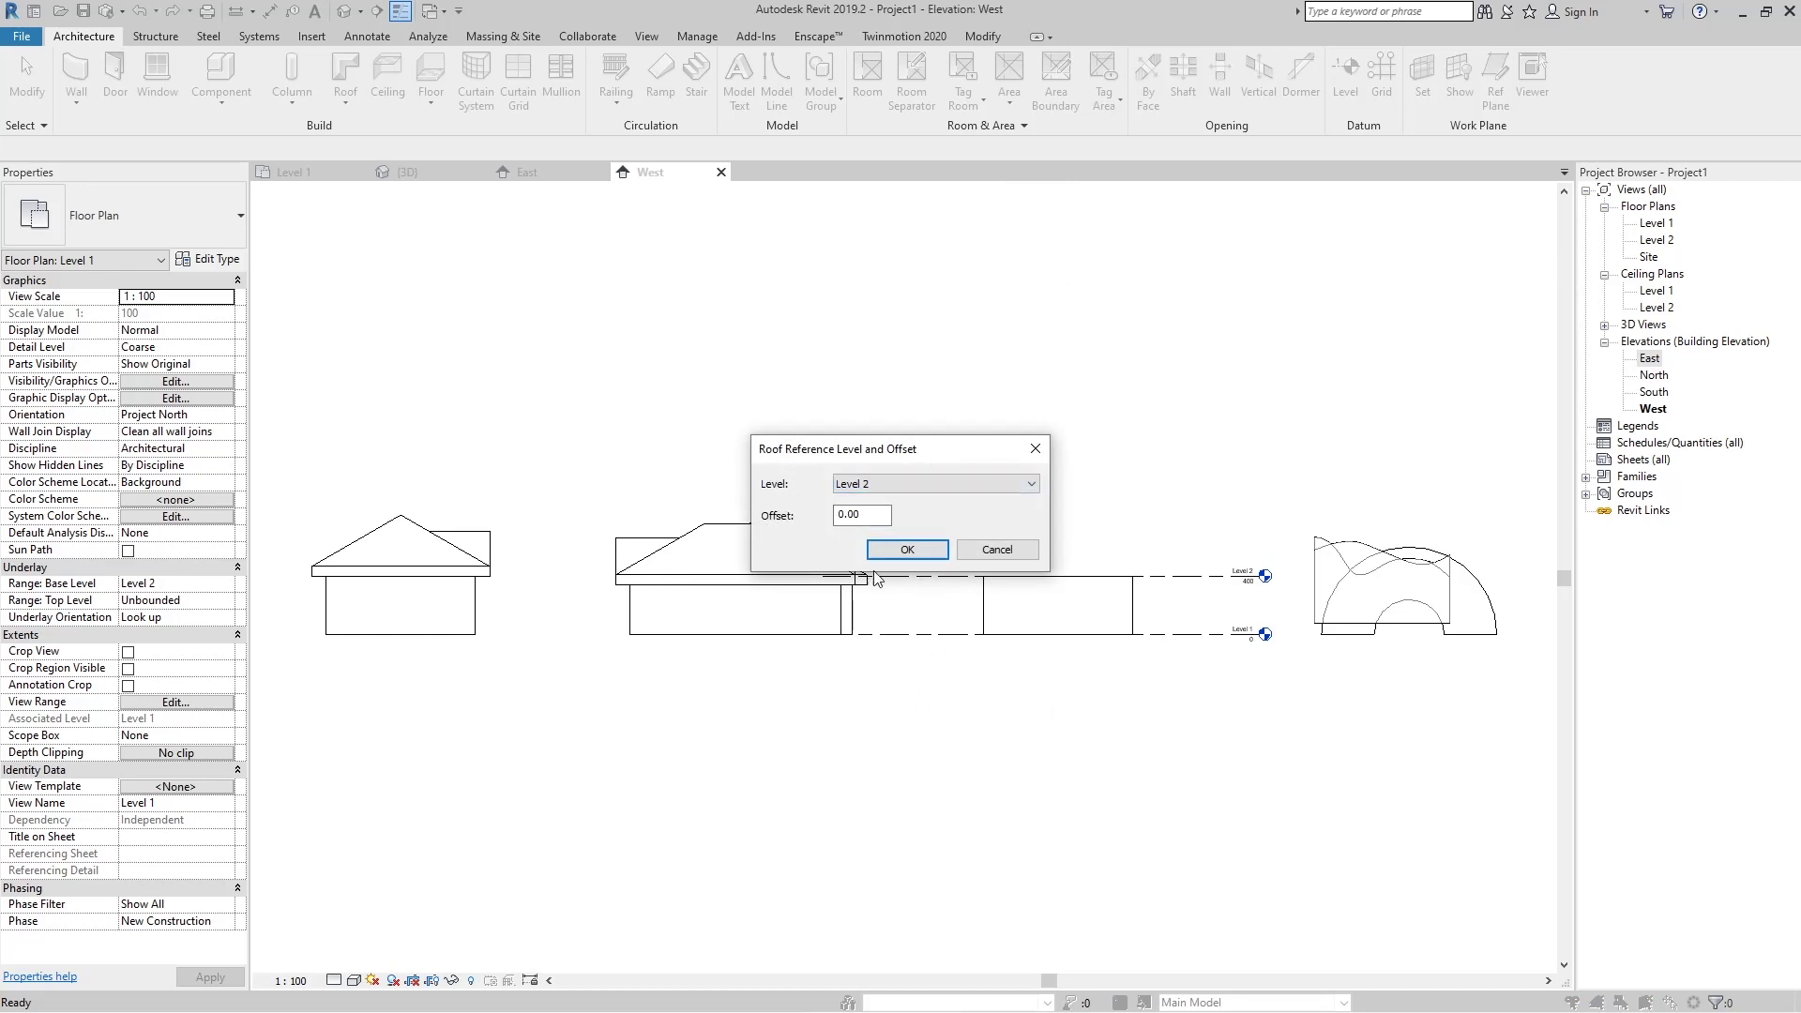
Accept Level 2, sketch a wavy spline profile over the box, and finish the Generic Roof - 300mm extrusion.
click(907, 550)
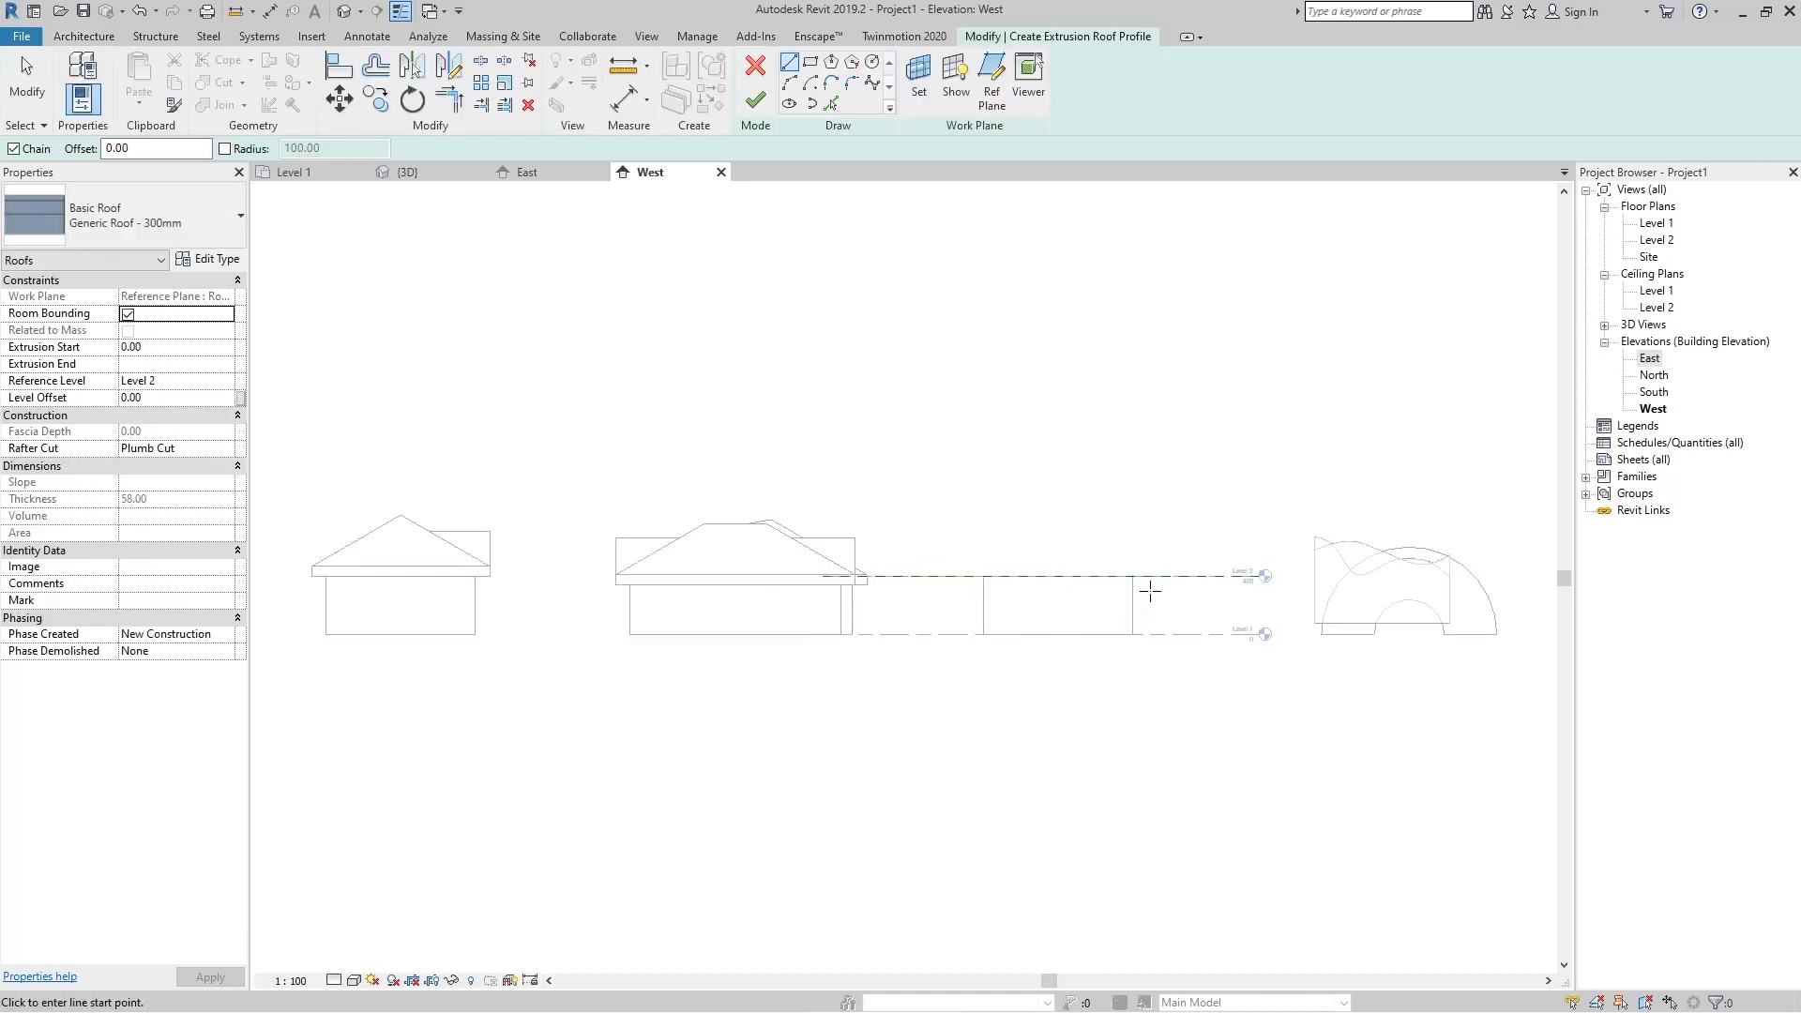
scroll(1149, 574, up, 2)
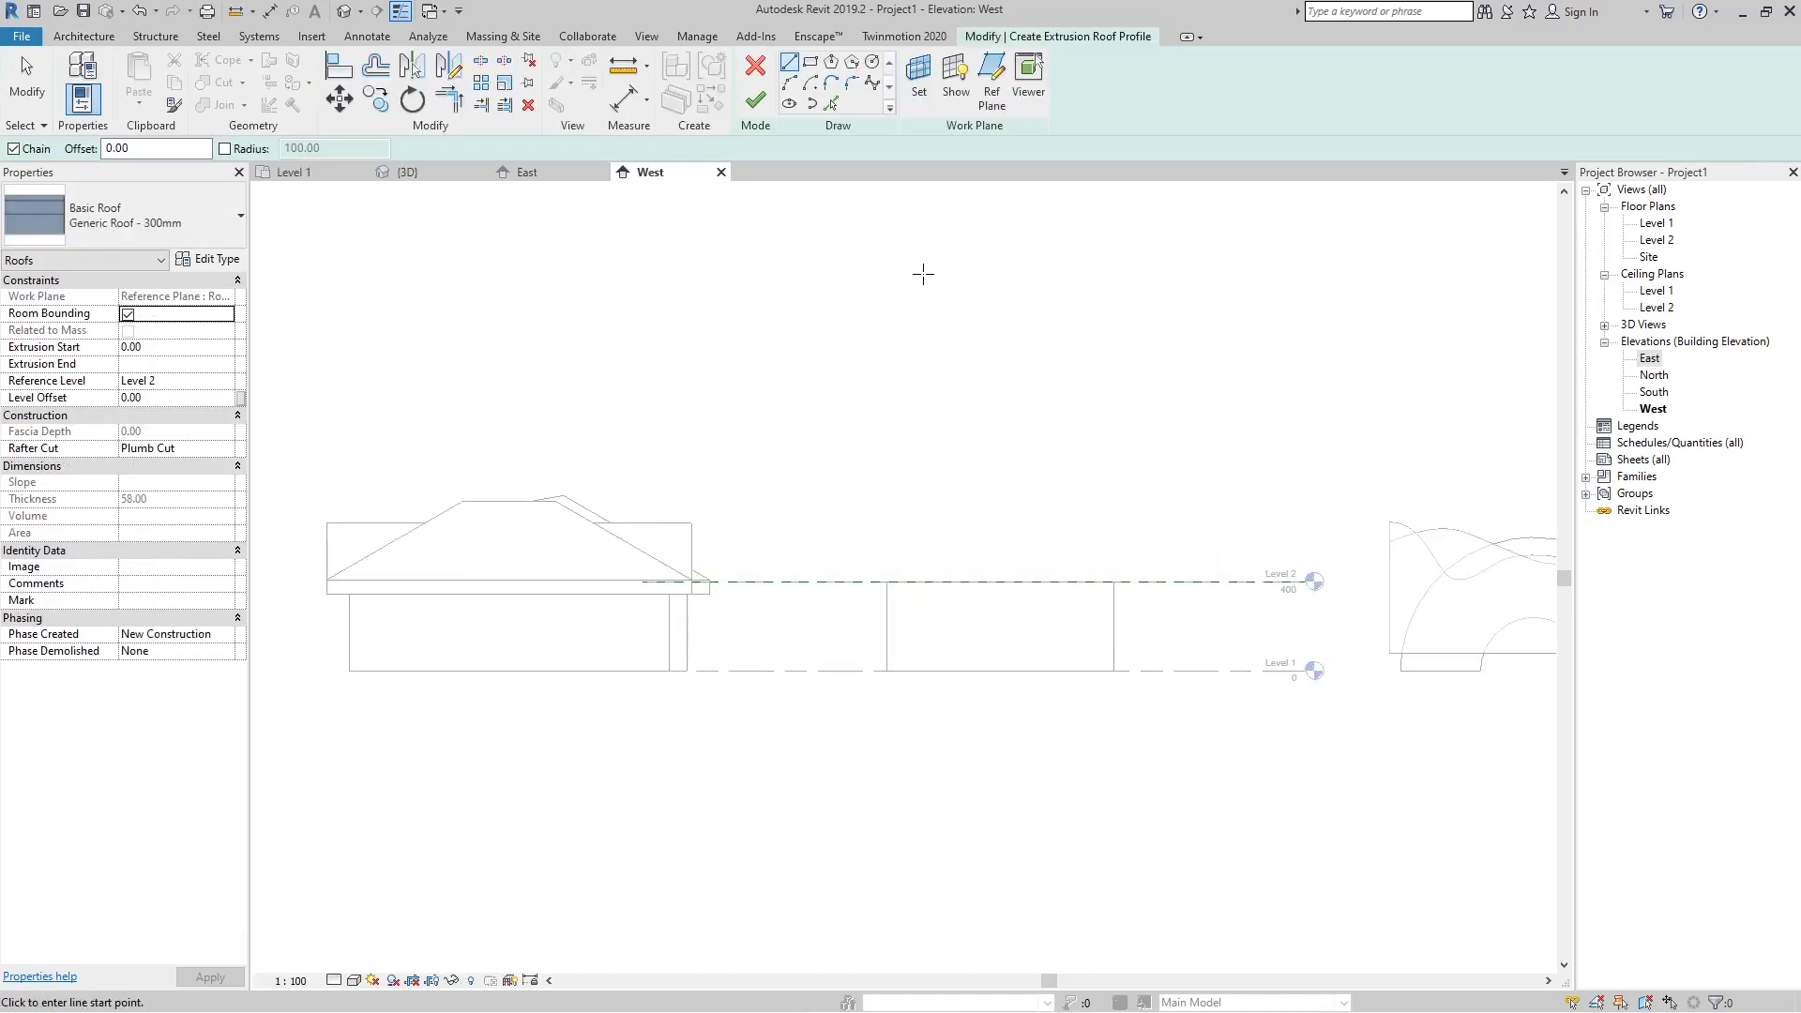
click(878, 87)
scroll(1130, 583, up, 1)
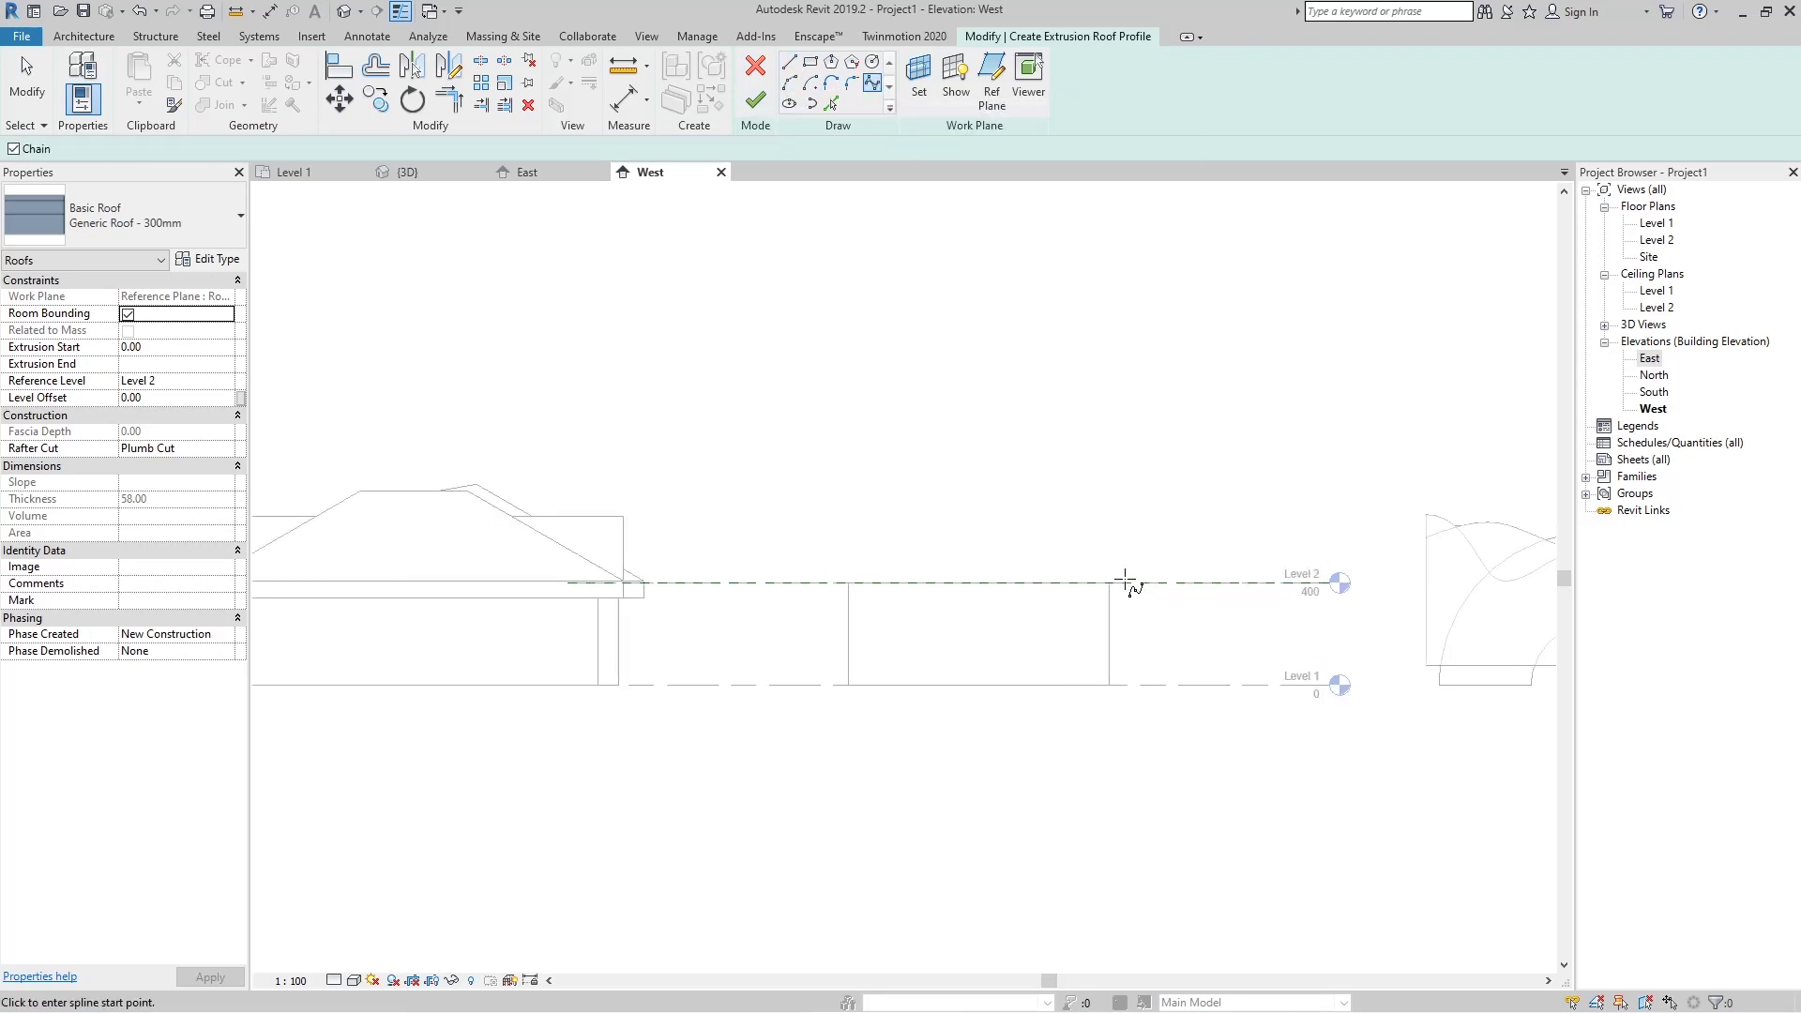
scroll(1130, 584, up, 1)
click(653, 620)
click(723, 511)
click(824, 483)
click(922, 511)
click(1019, 563)
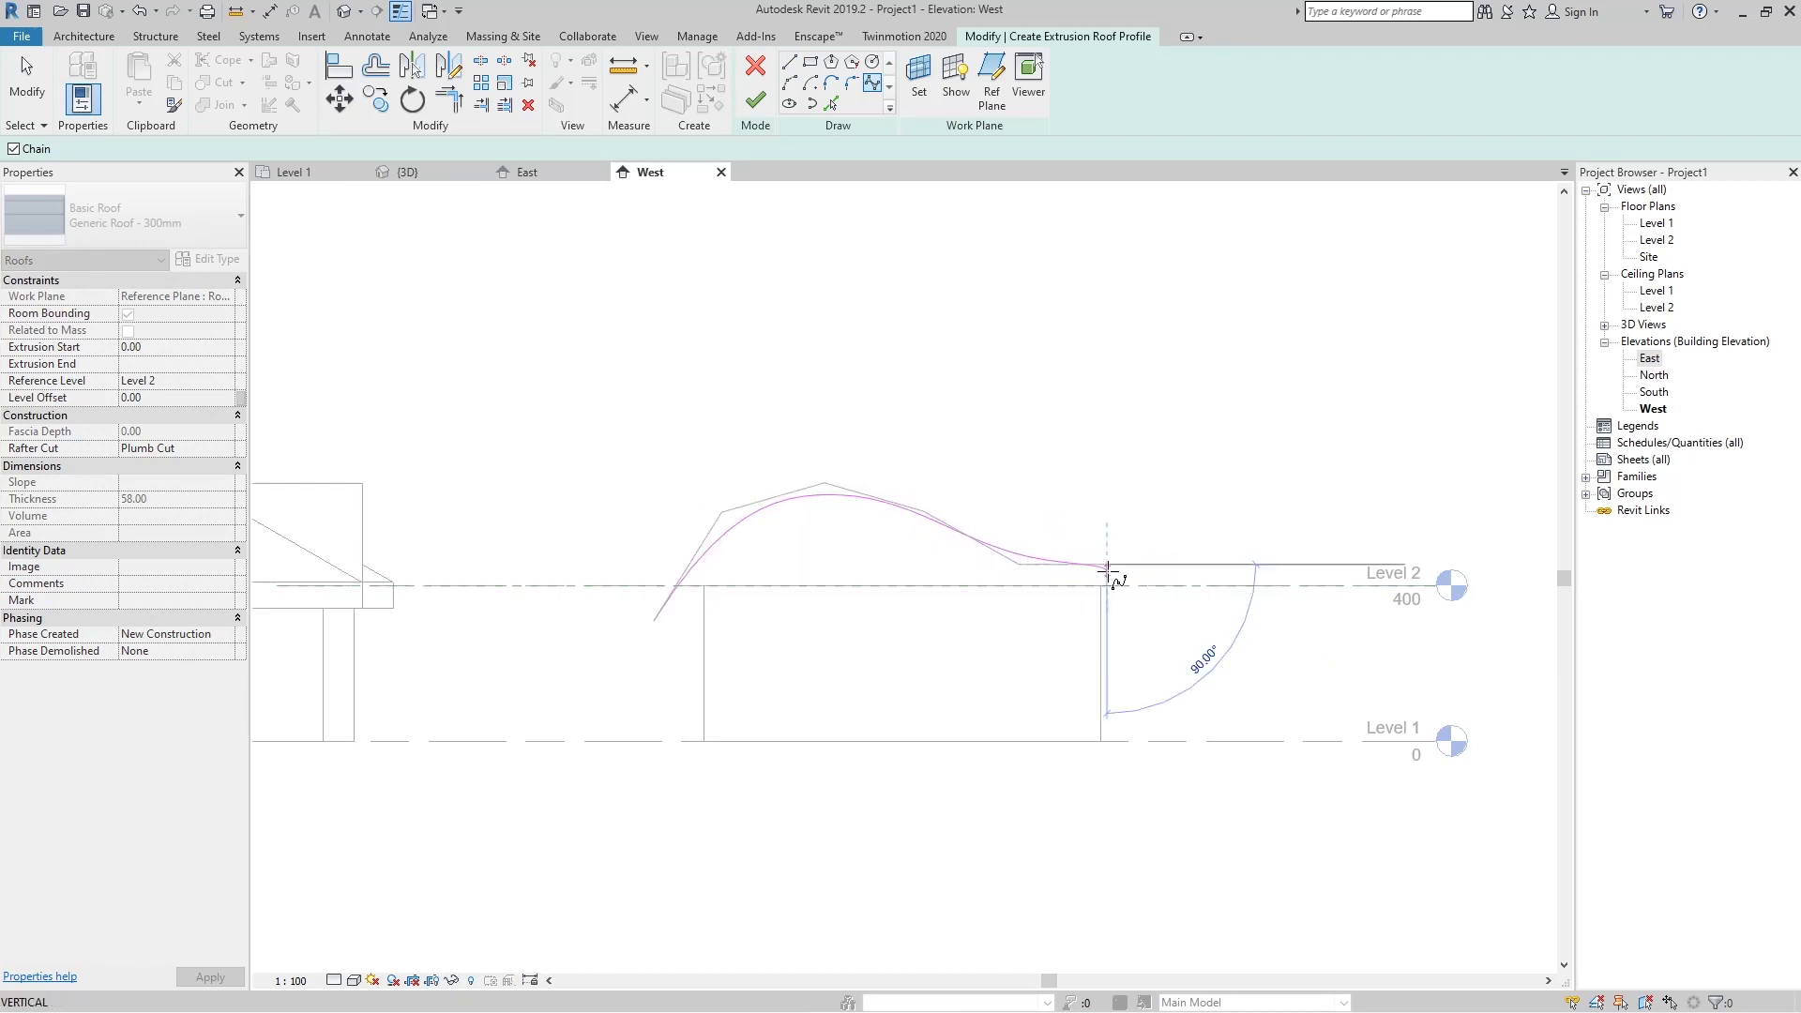
key(Escape)
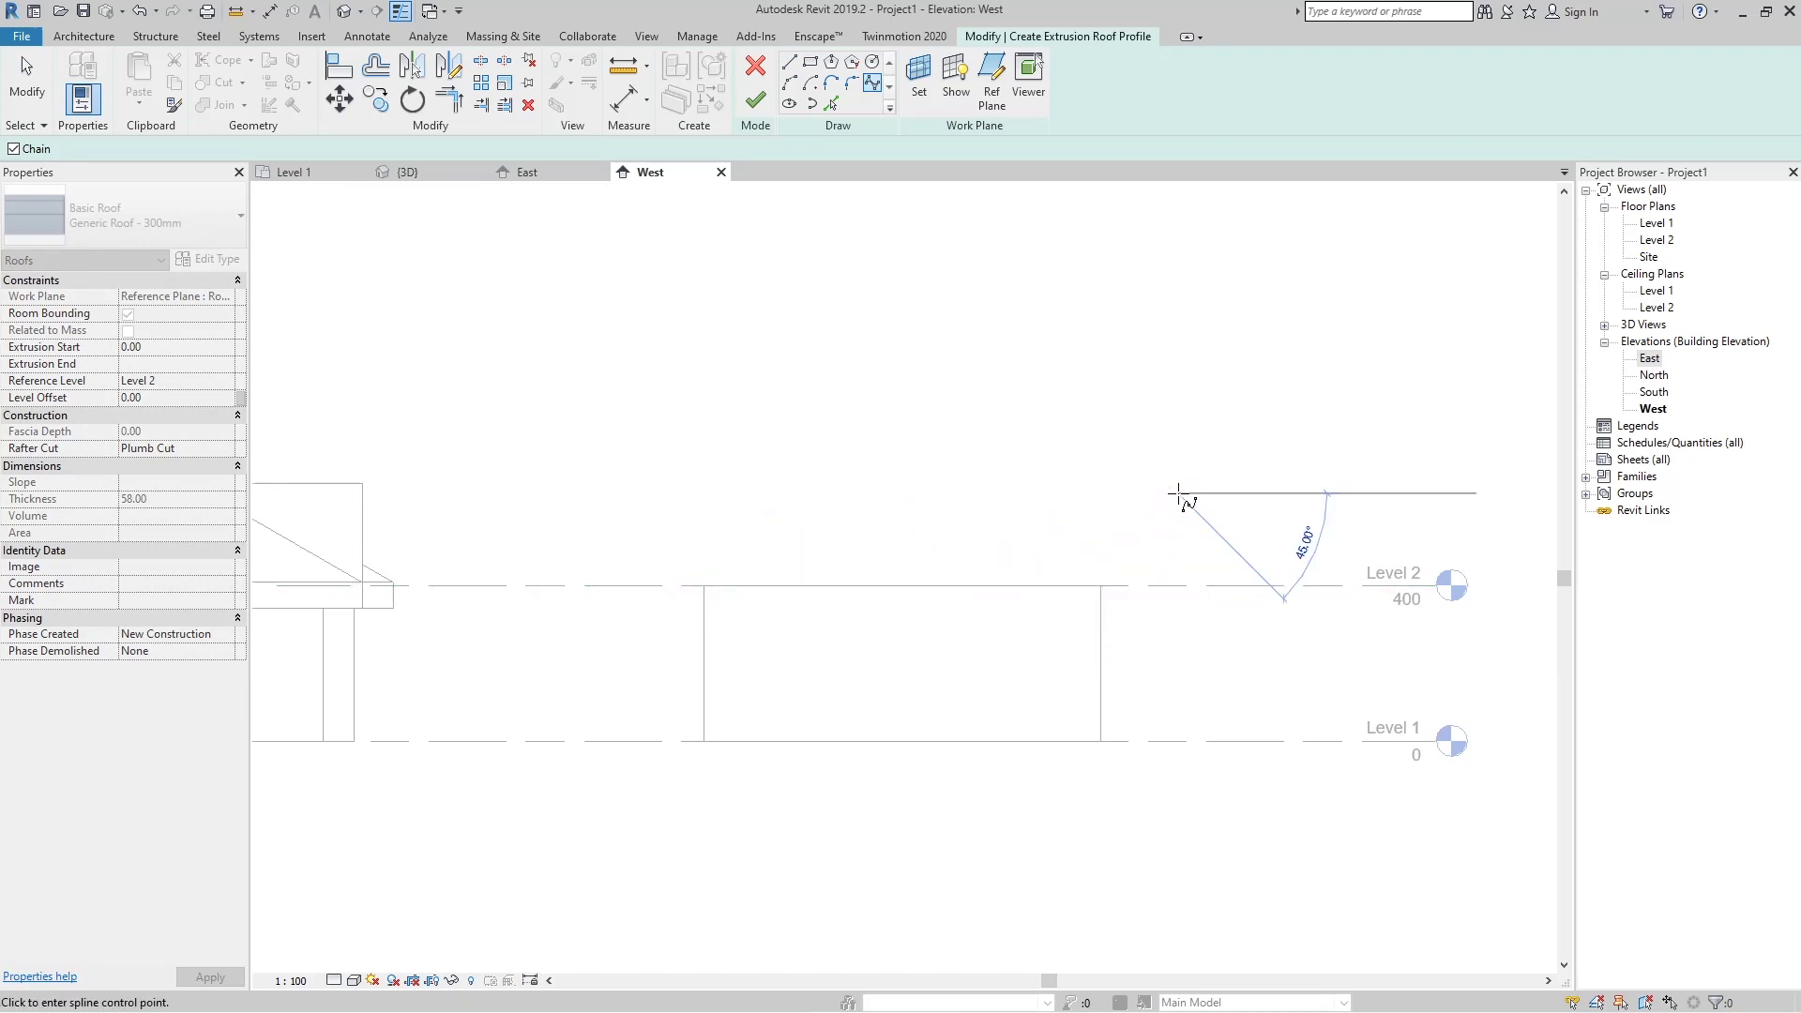
click(1179, 495)
key(Escape)
key(Escape)
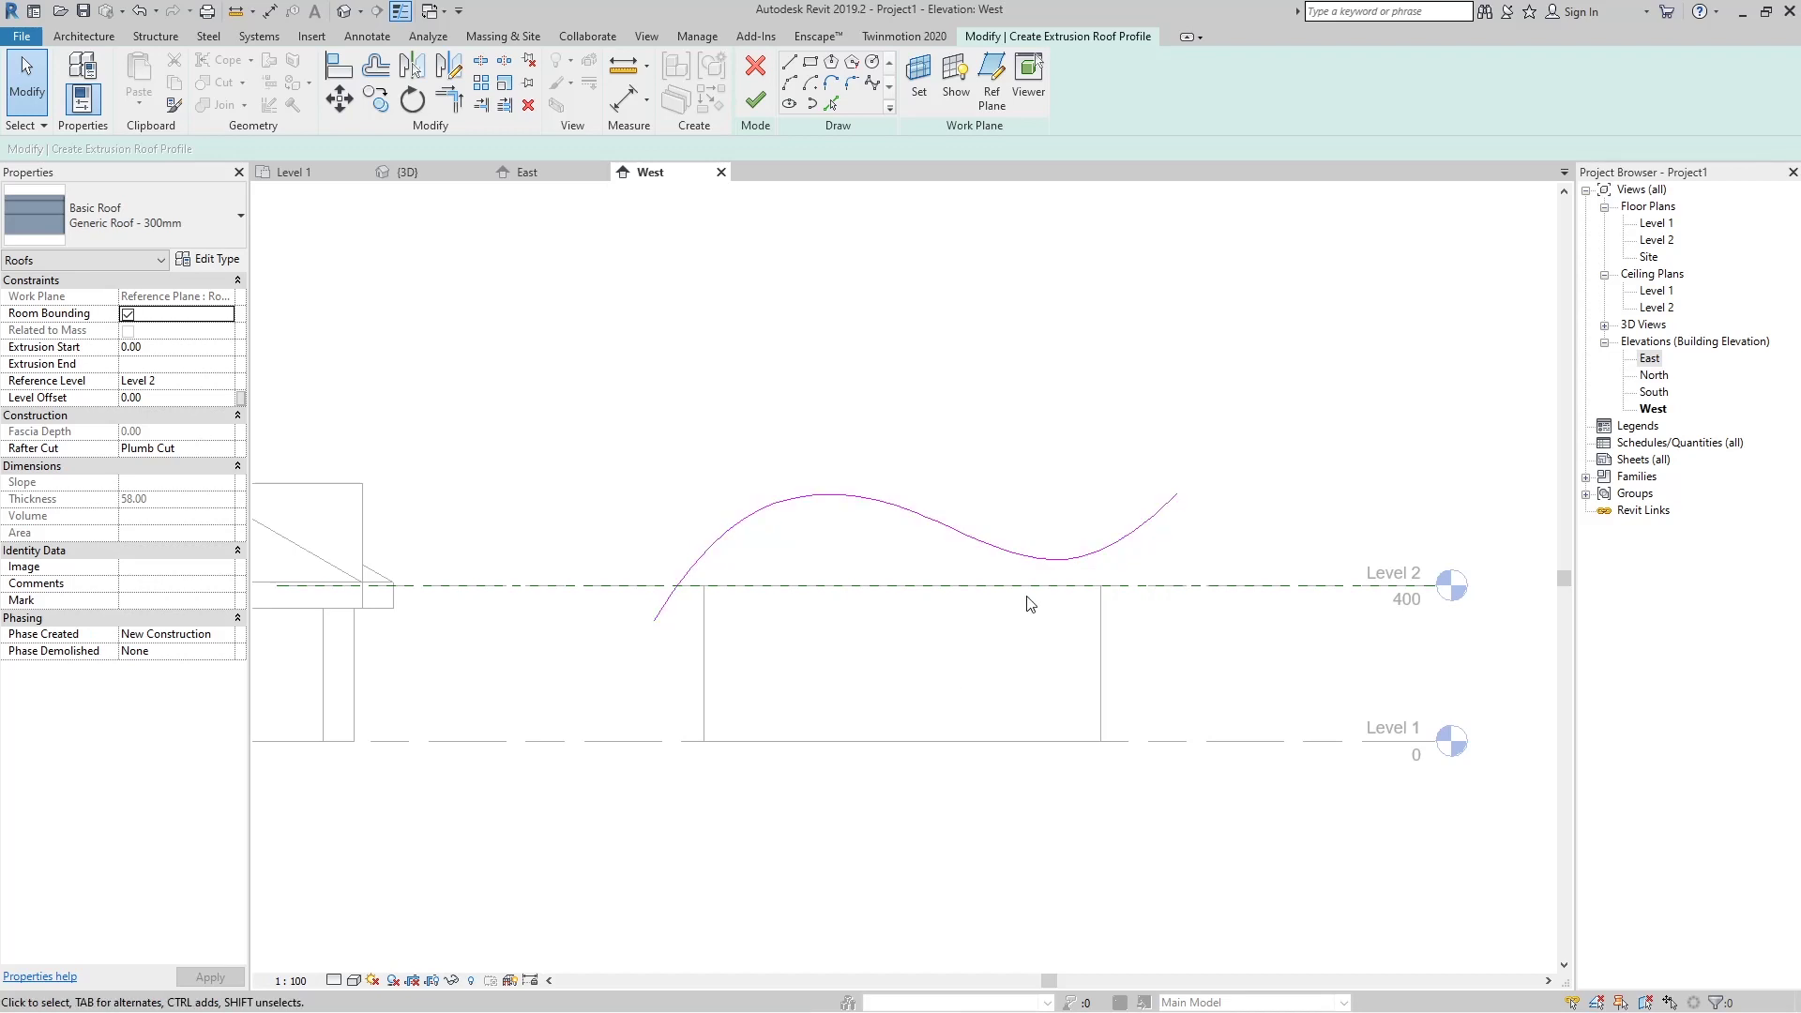
click(756, 101)
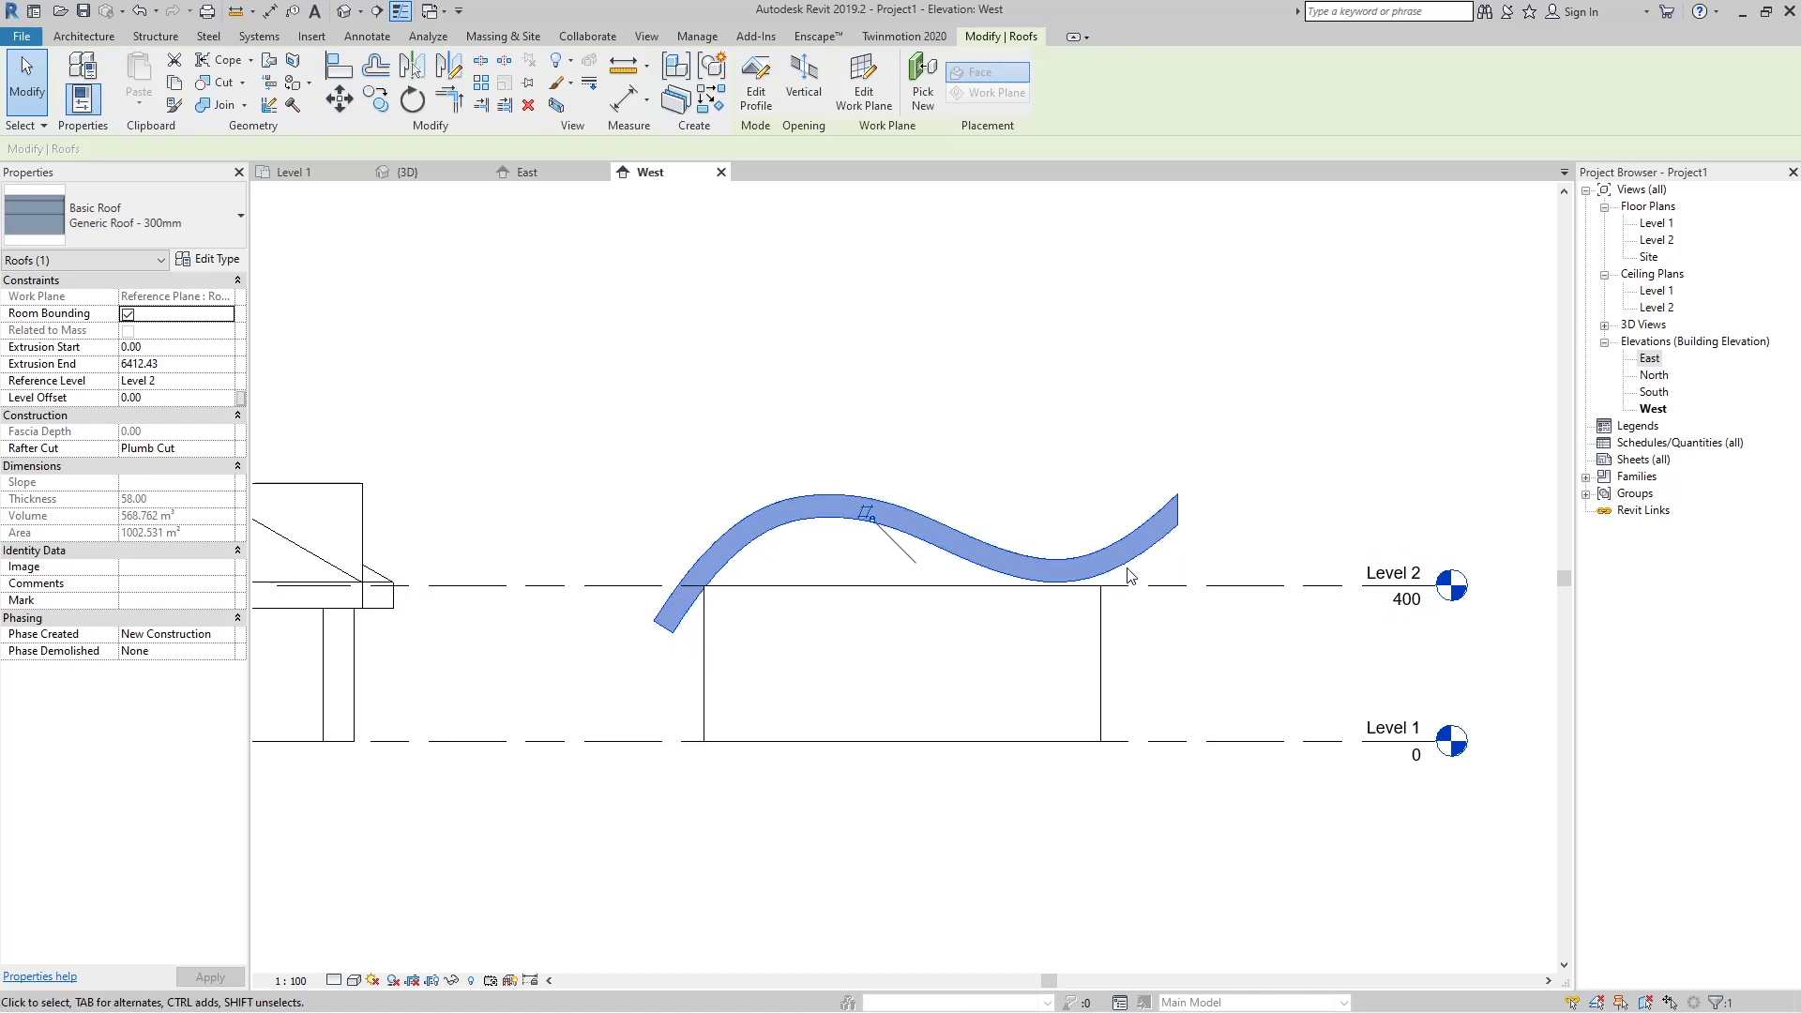
In 3D, drag the wavy roof's ends so it runs from -806.06 to 1282.62 over the box.
click(410, 172)
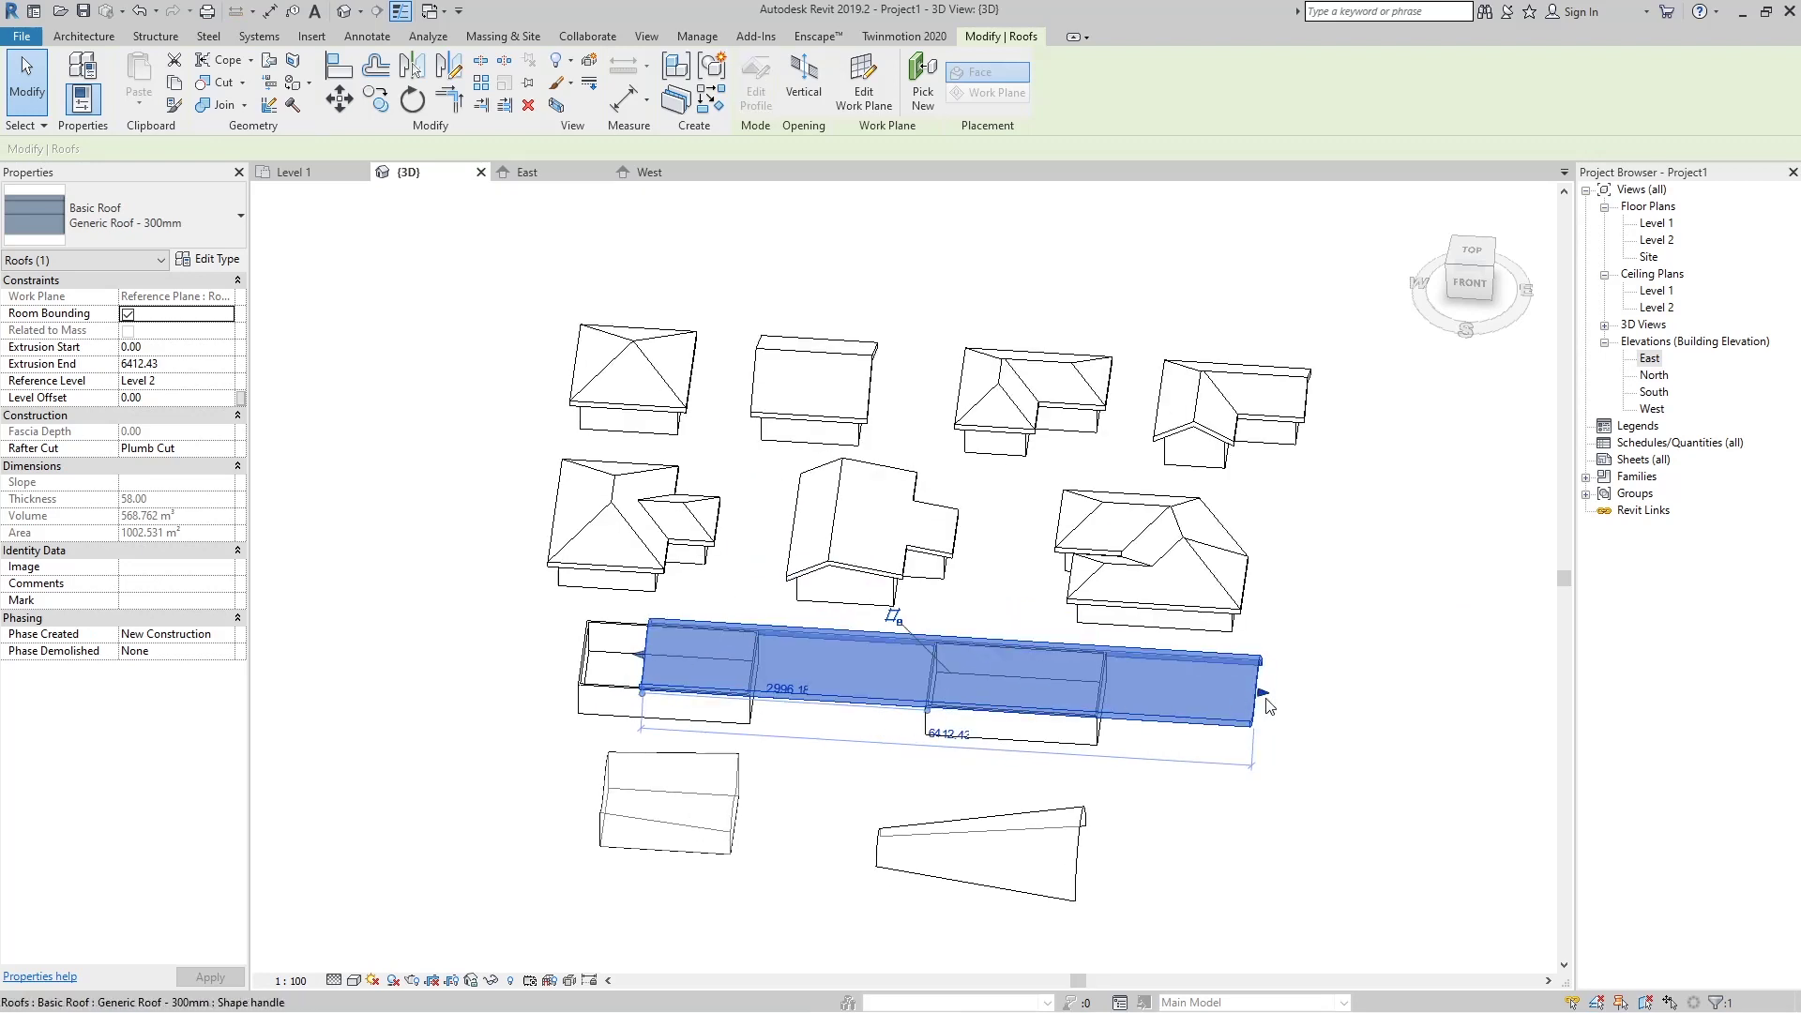
drag(1262, 695, 764, 711)
drag(638, 655, 568, 666)
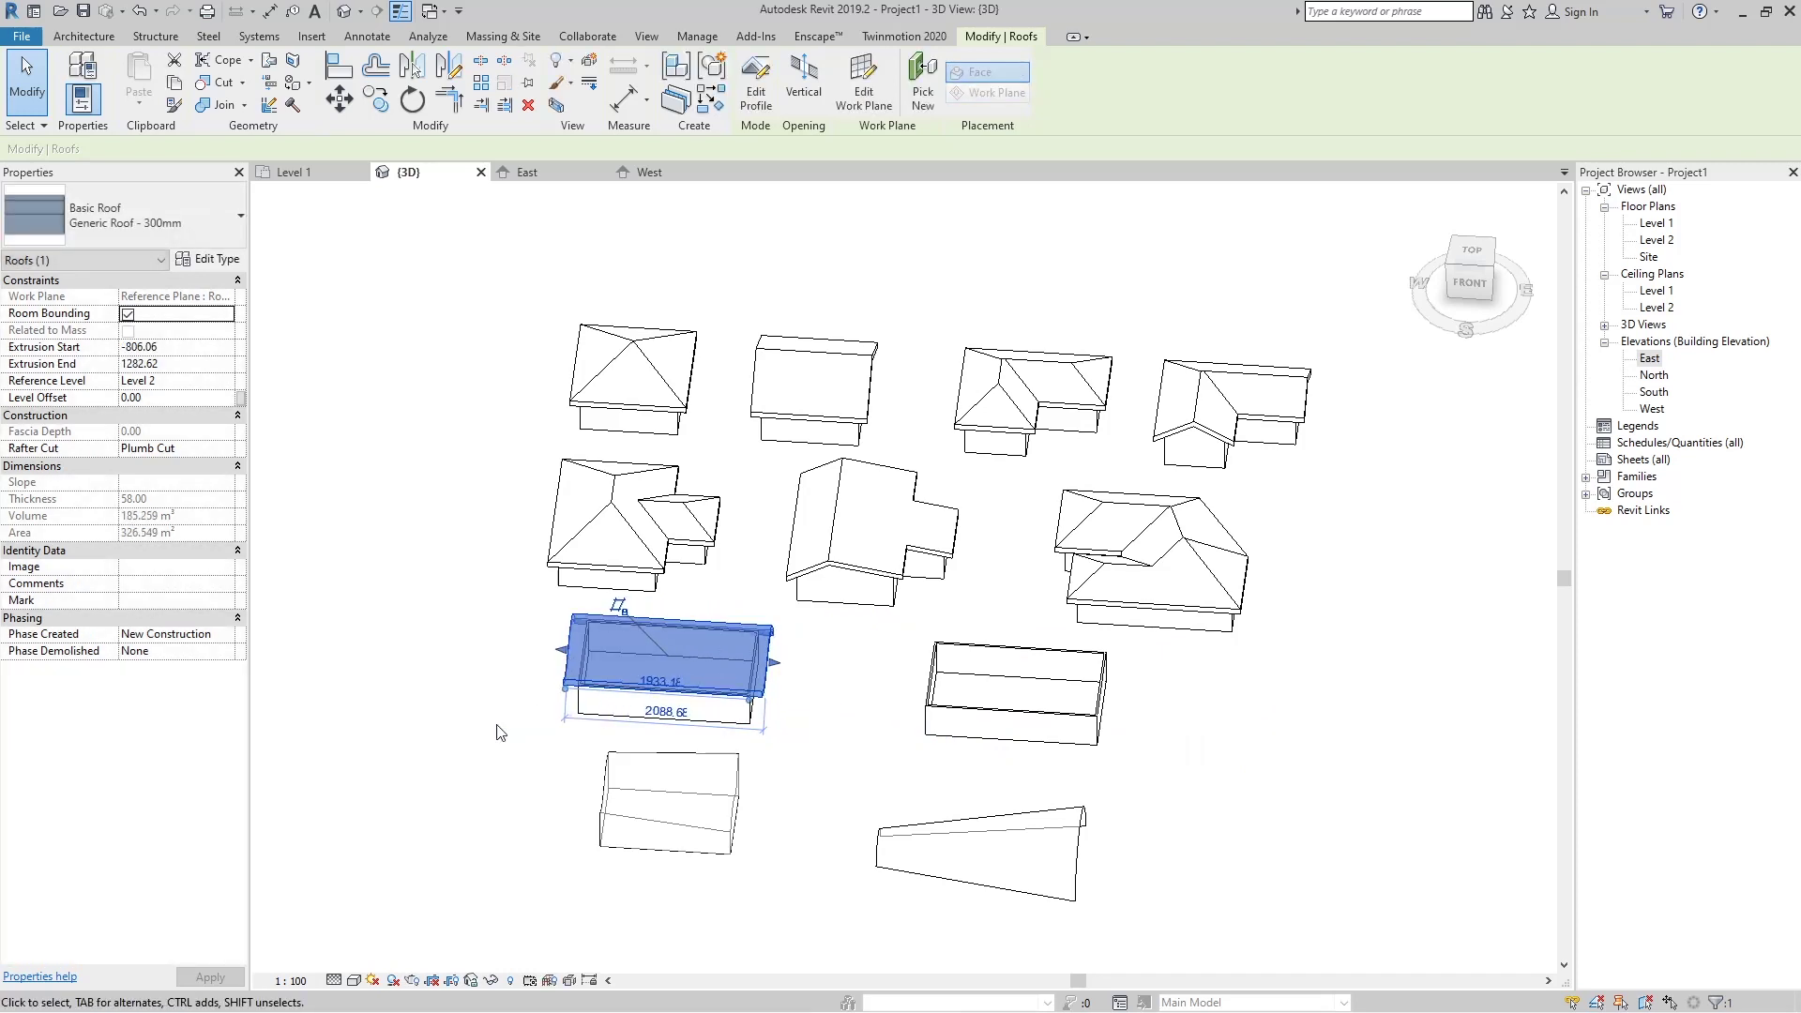
click(499, 728)
scroll(499, 728, up, 3)
shift+middle_drag(499, 728, 871, 583)
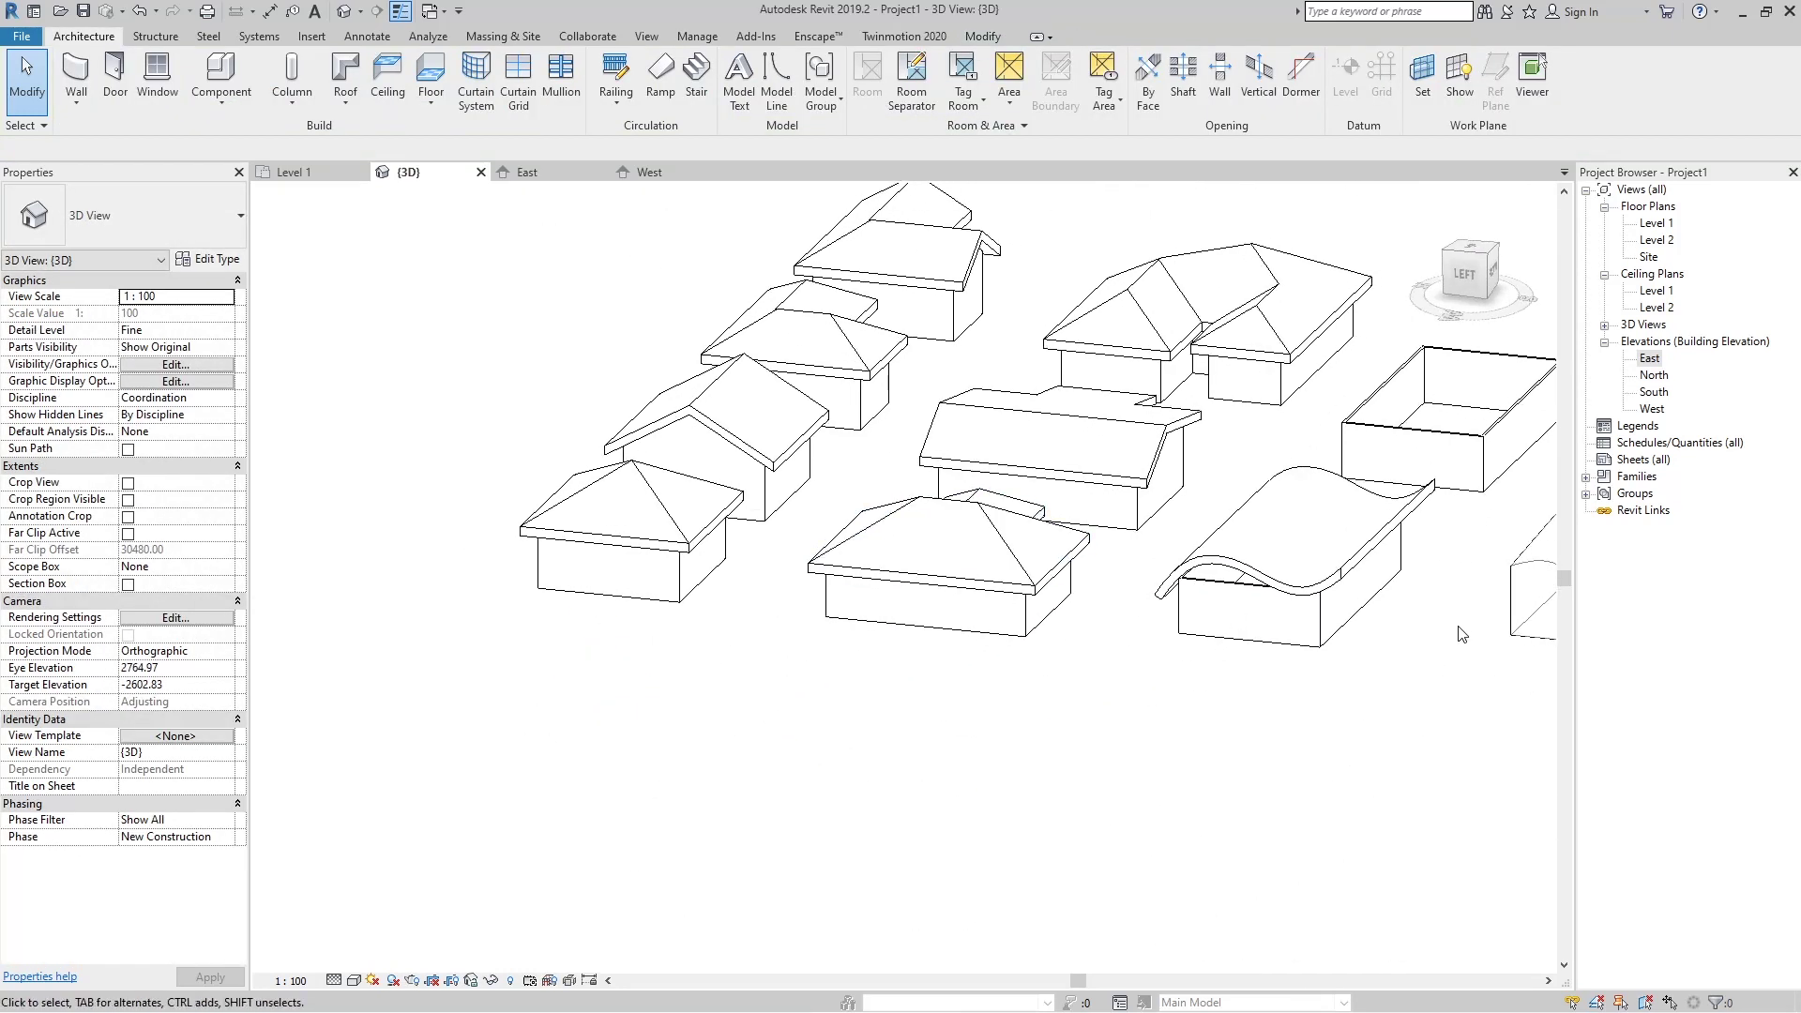
Tab-select the box's four walls and use Attach Top/Base to attach them to the wavy roof.
scroll(1402, 637, up, 3)
key(Tab)
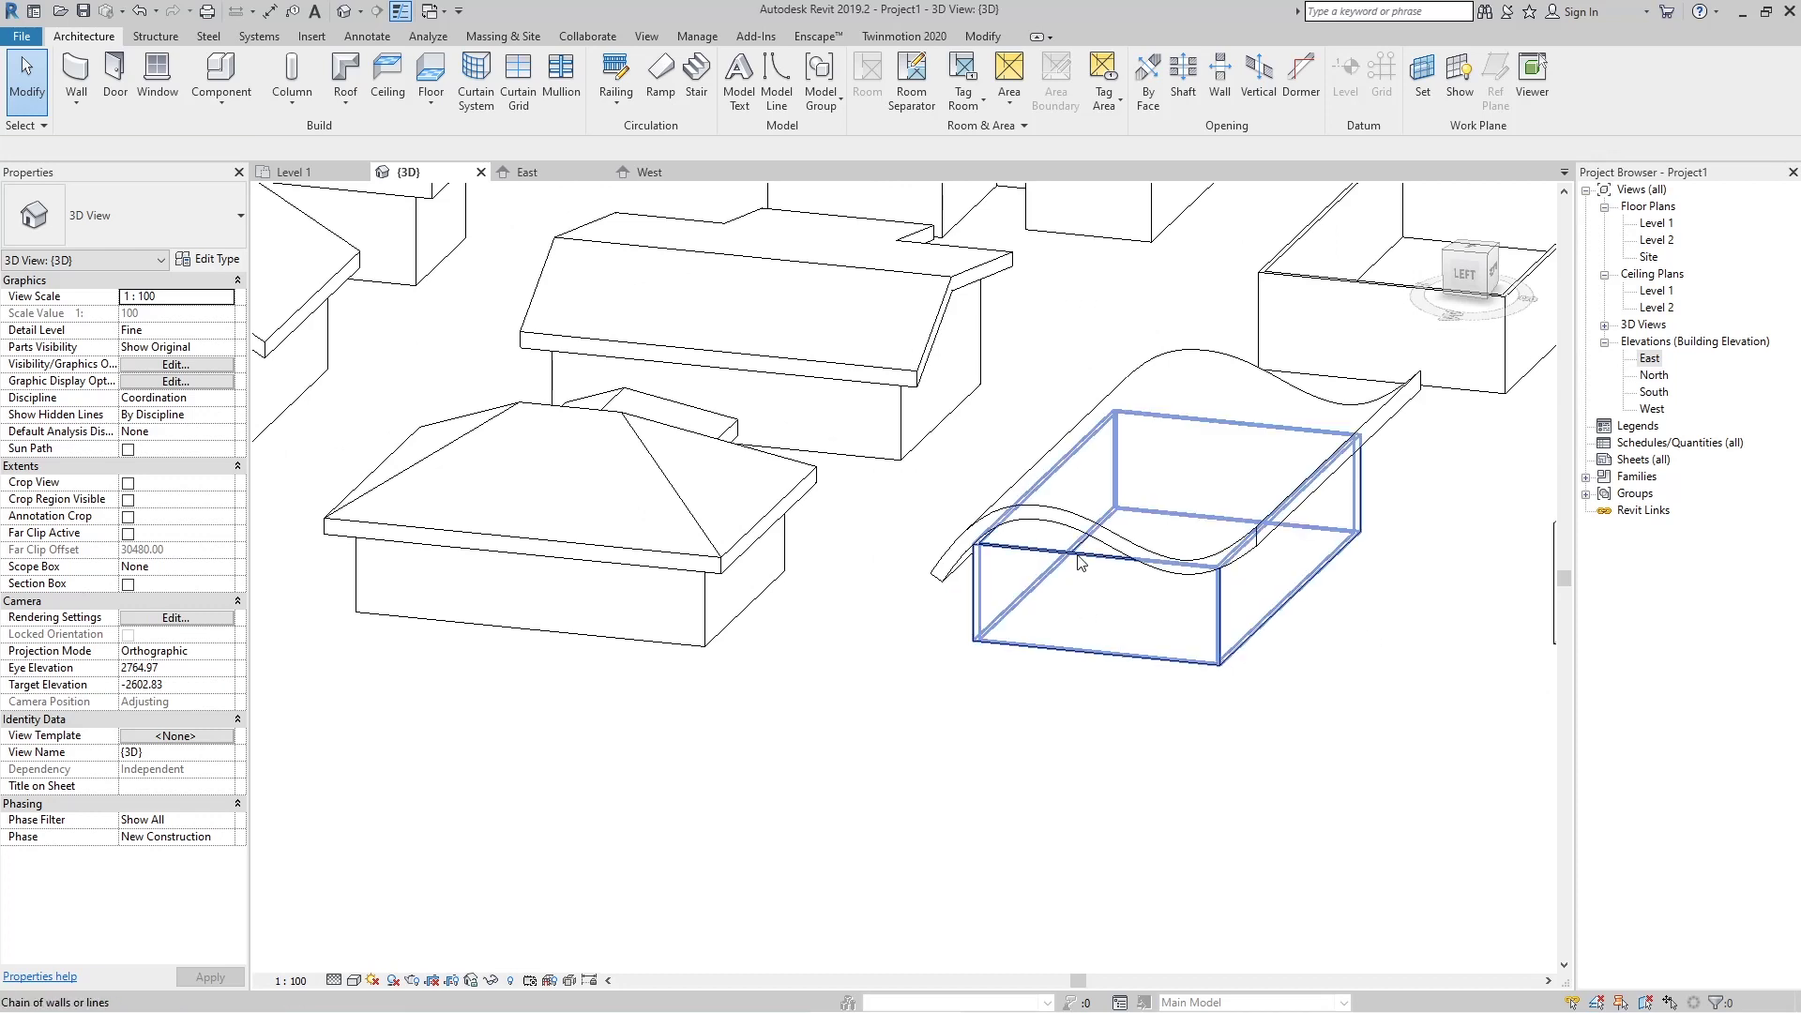
click(1078, 560)
shift+middle_drag(1079, 560, 1067, 706)
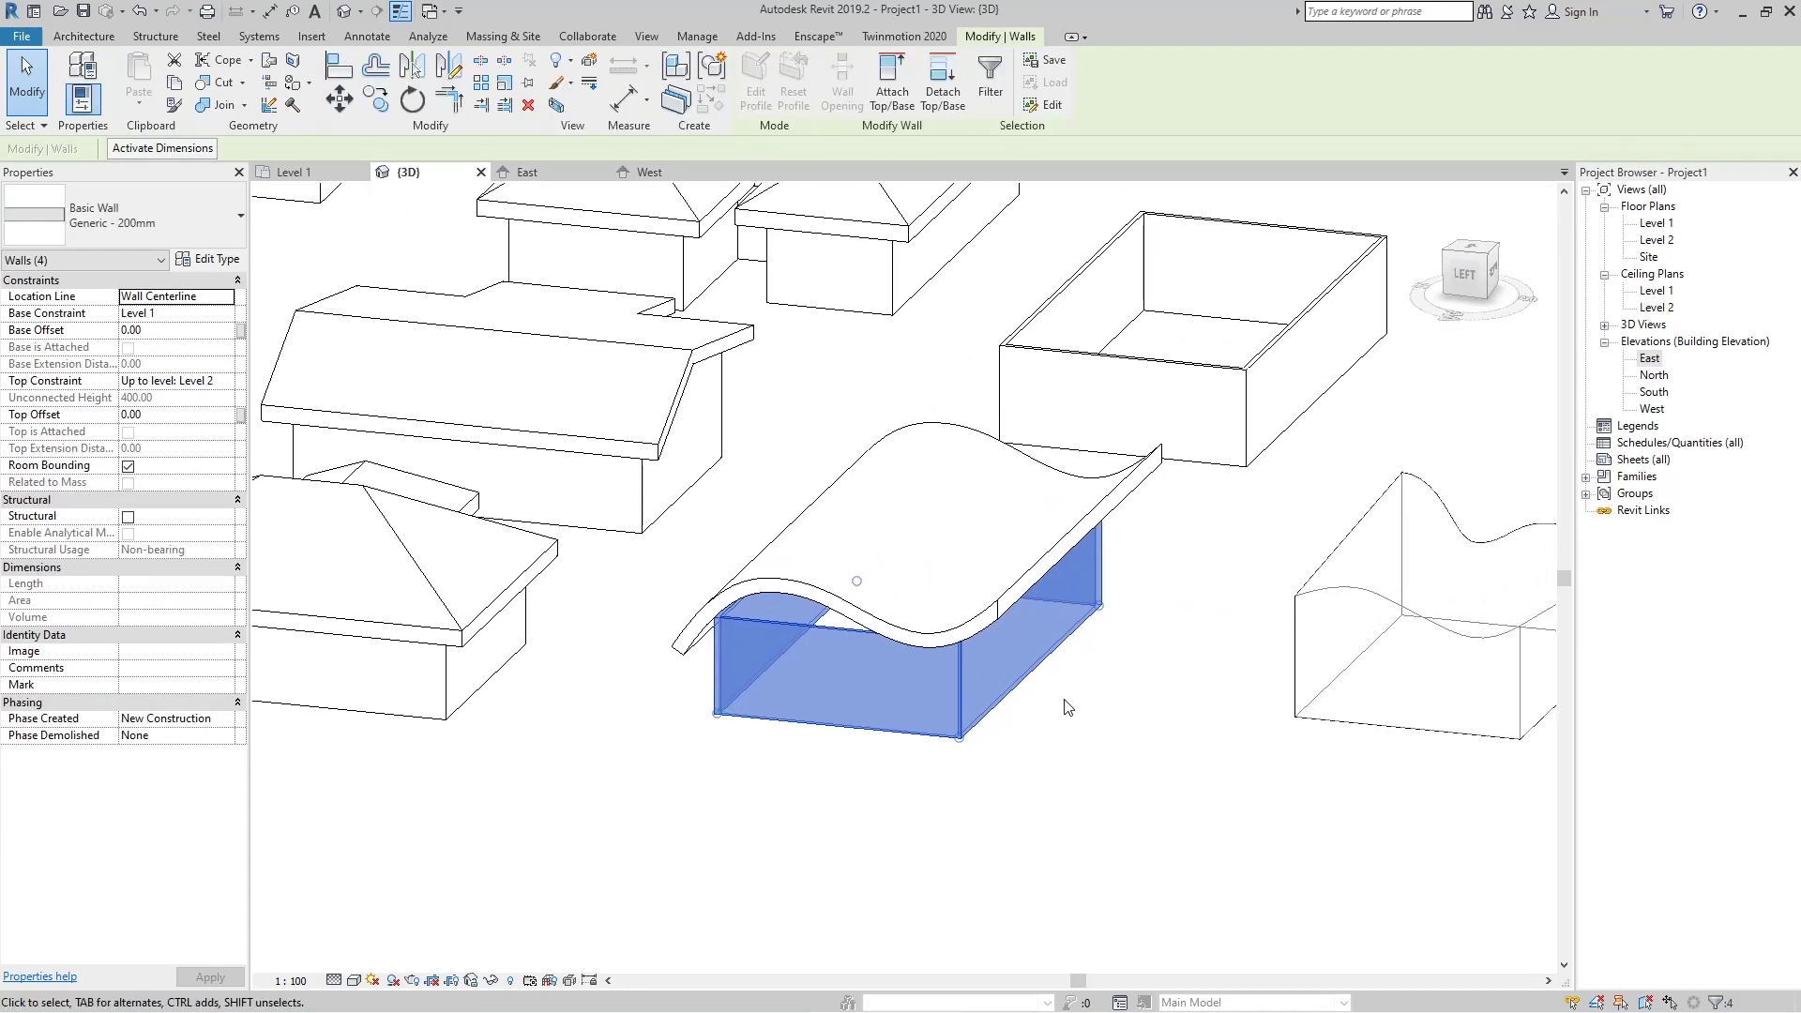
click(892, 85)
click(791, 589)
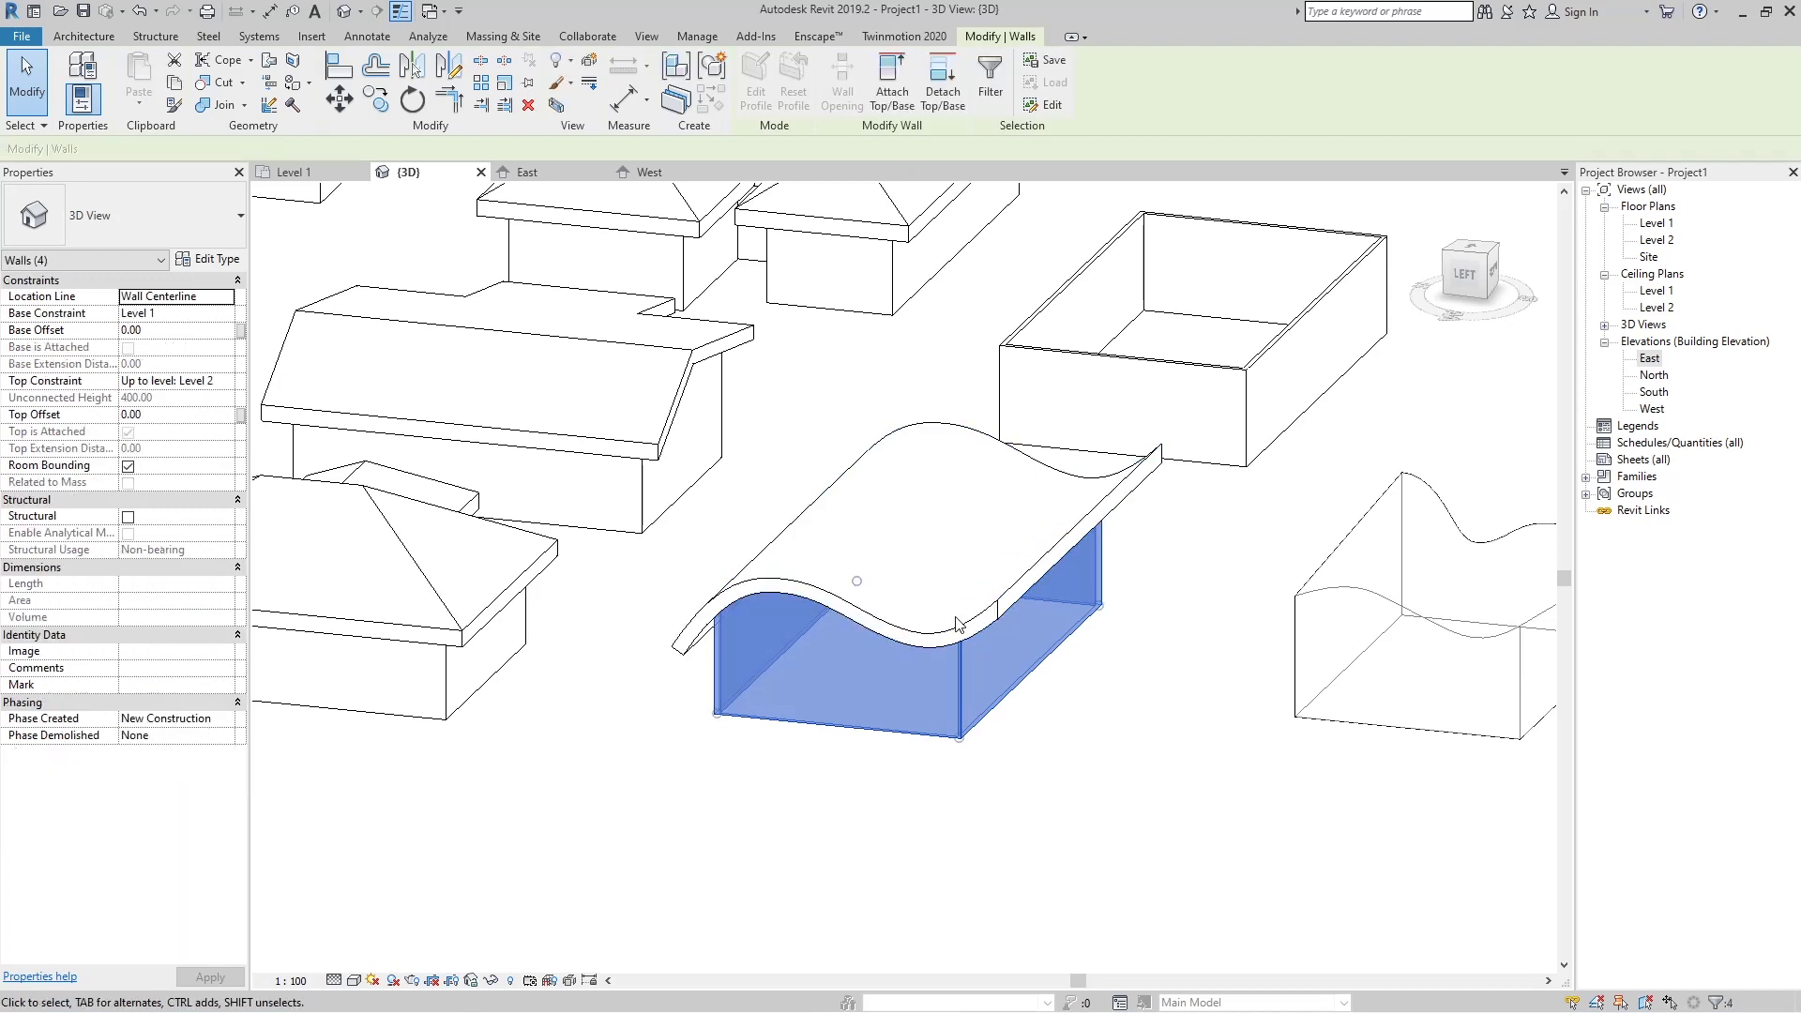
scroll(791, 589, down, 2)
key(Escape)
shift+middle_drag(985, 713, 913, 852)
scroll(736, 706, down, 3)
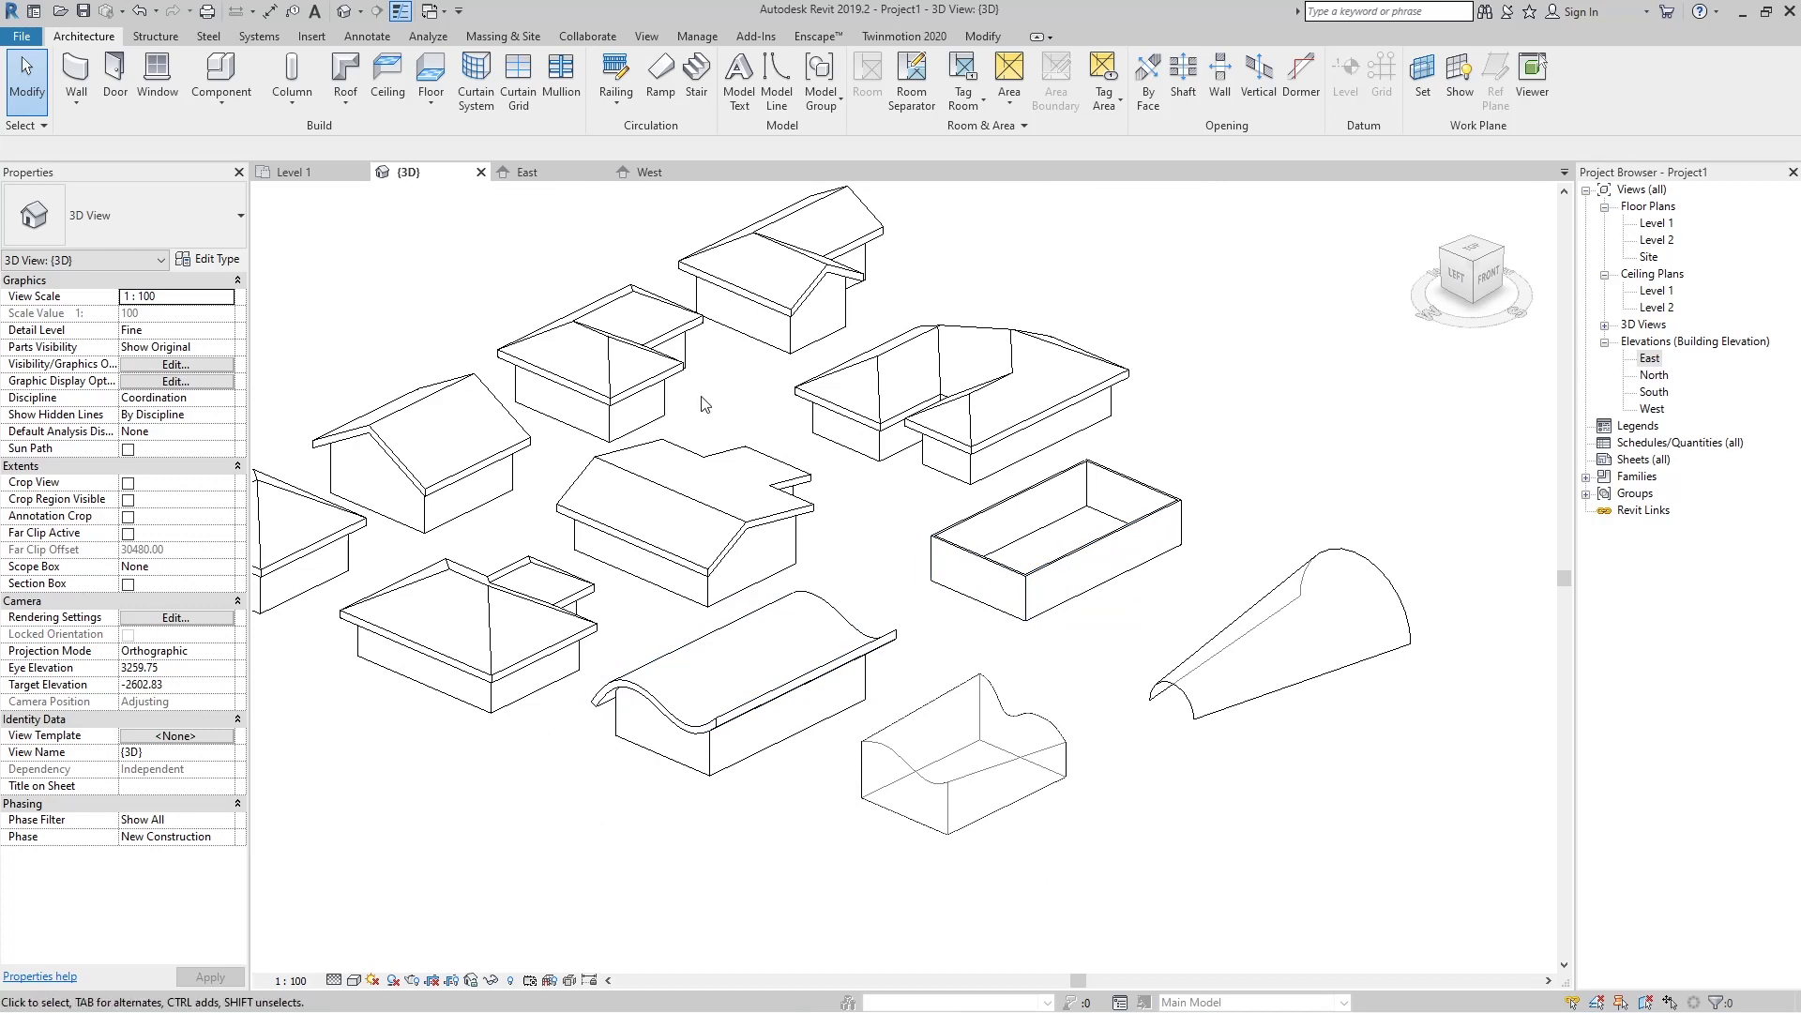
Start a Roof by Extrusion on the box's wall face, with Level 2 as its reference level.
click(345, 115)
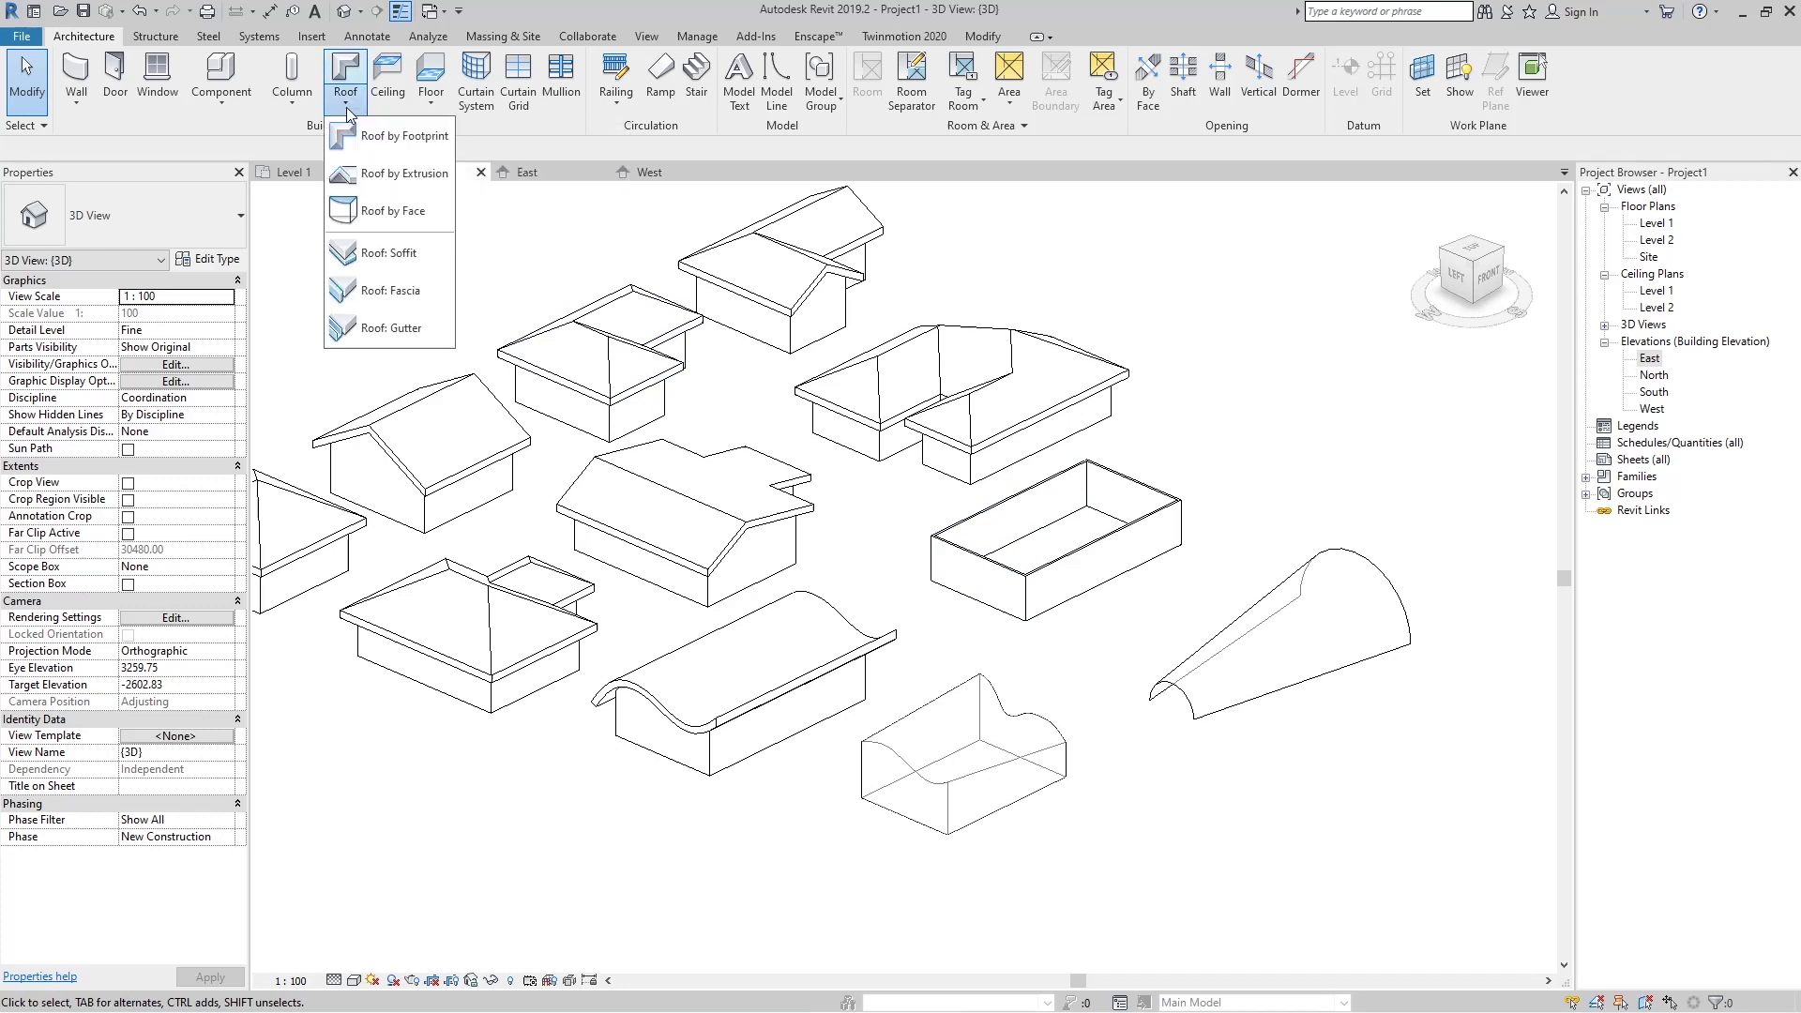
click(418, 186)
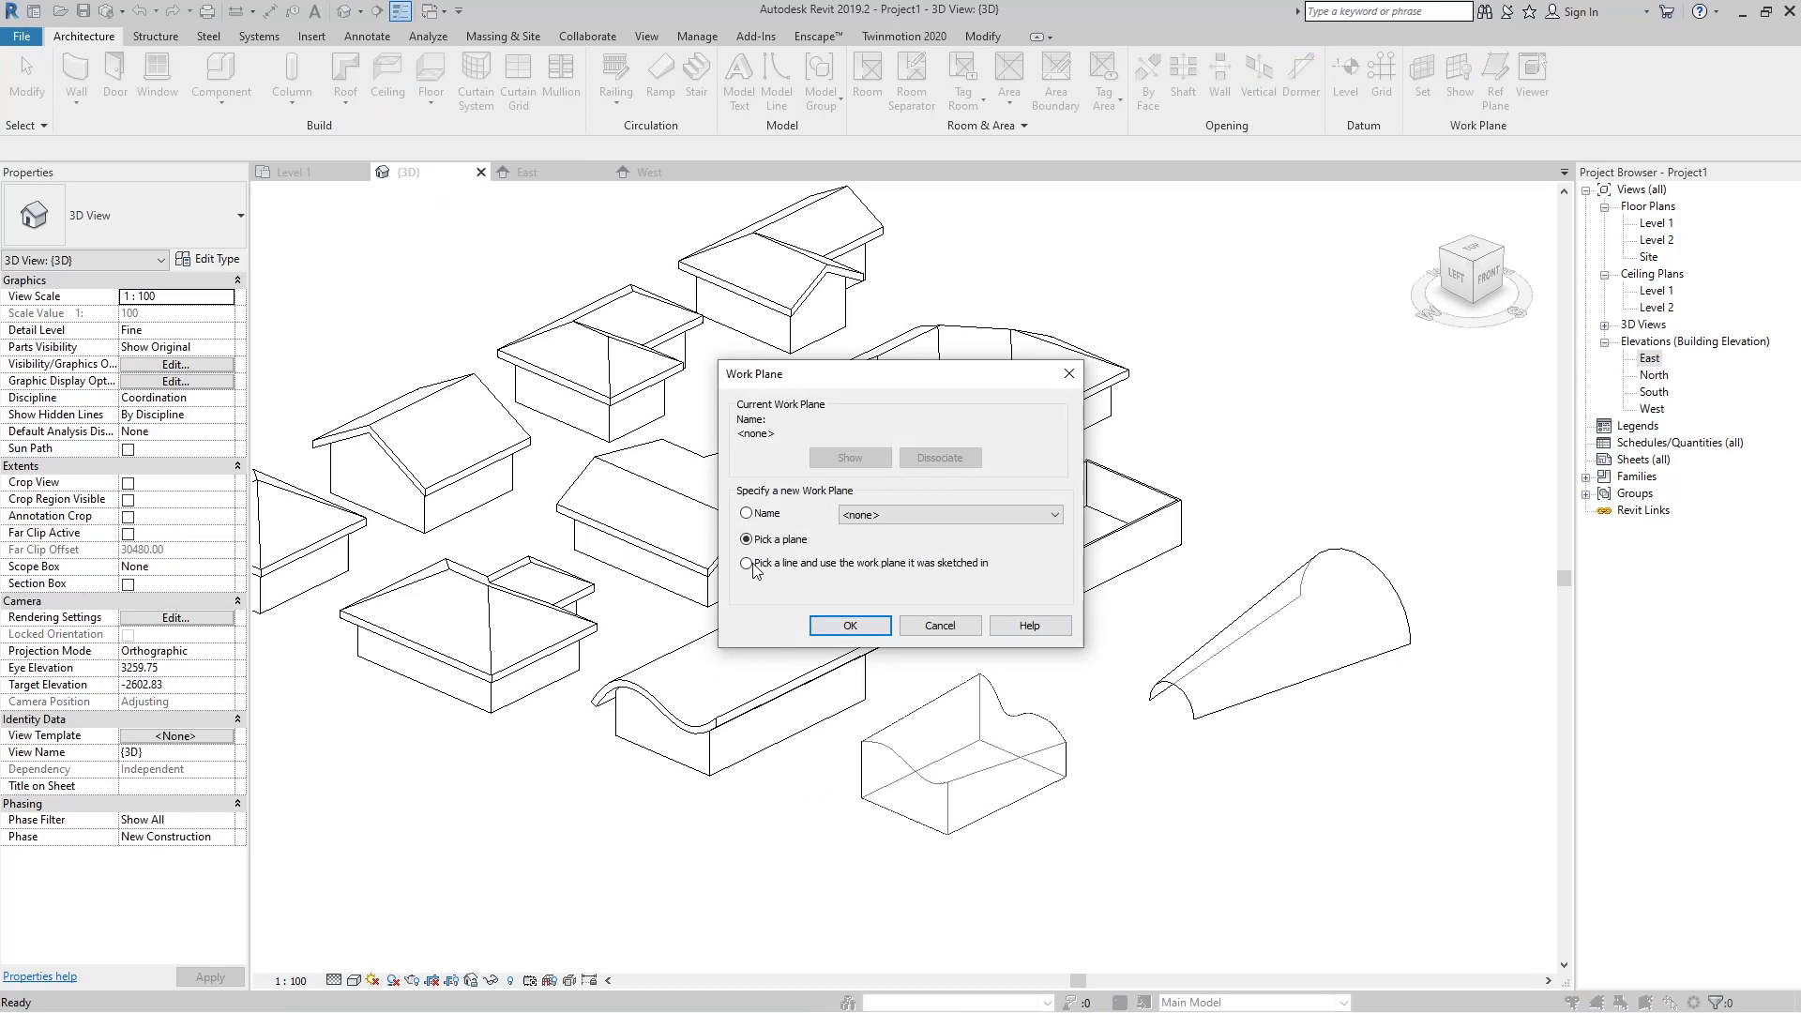
click(843, 623)
scroll(1003, 526, up, 5)
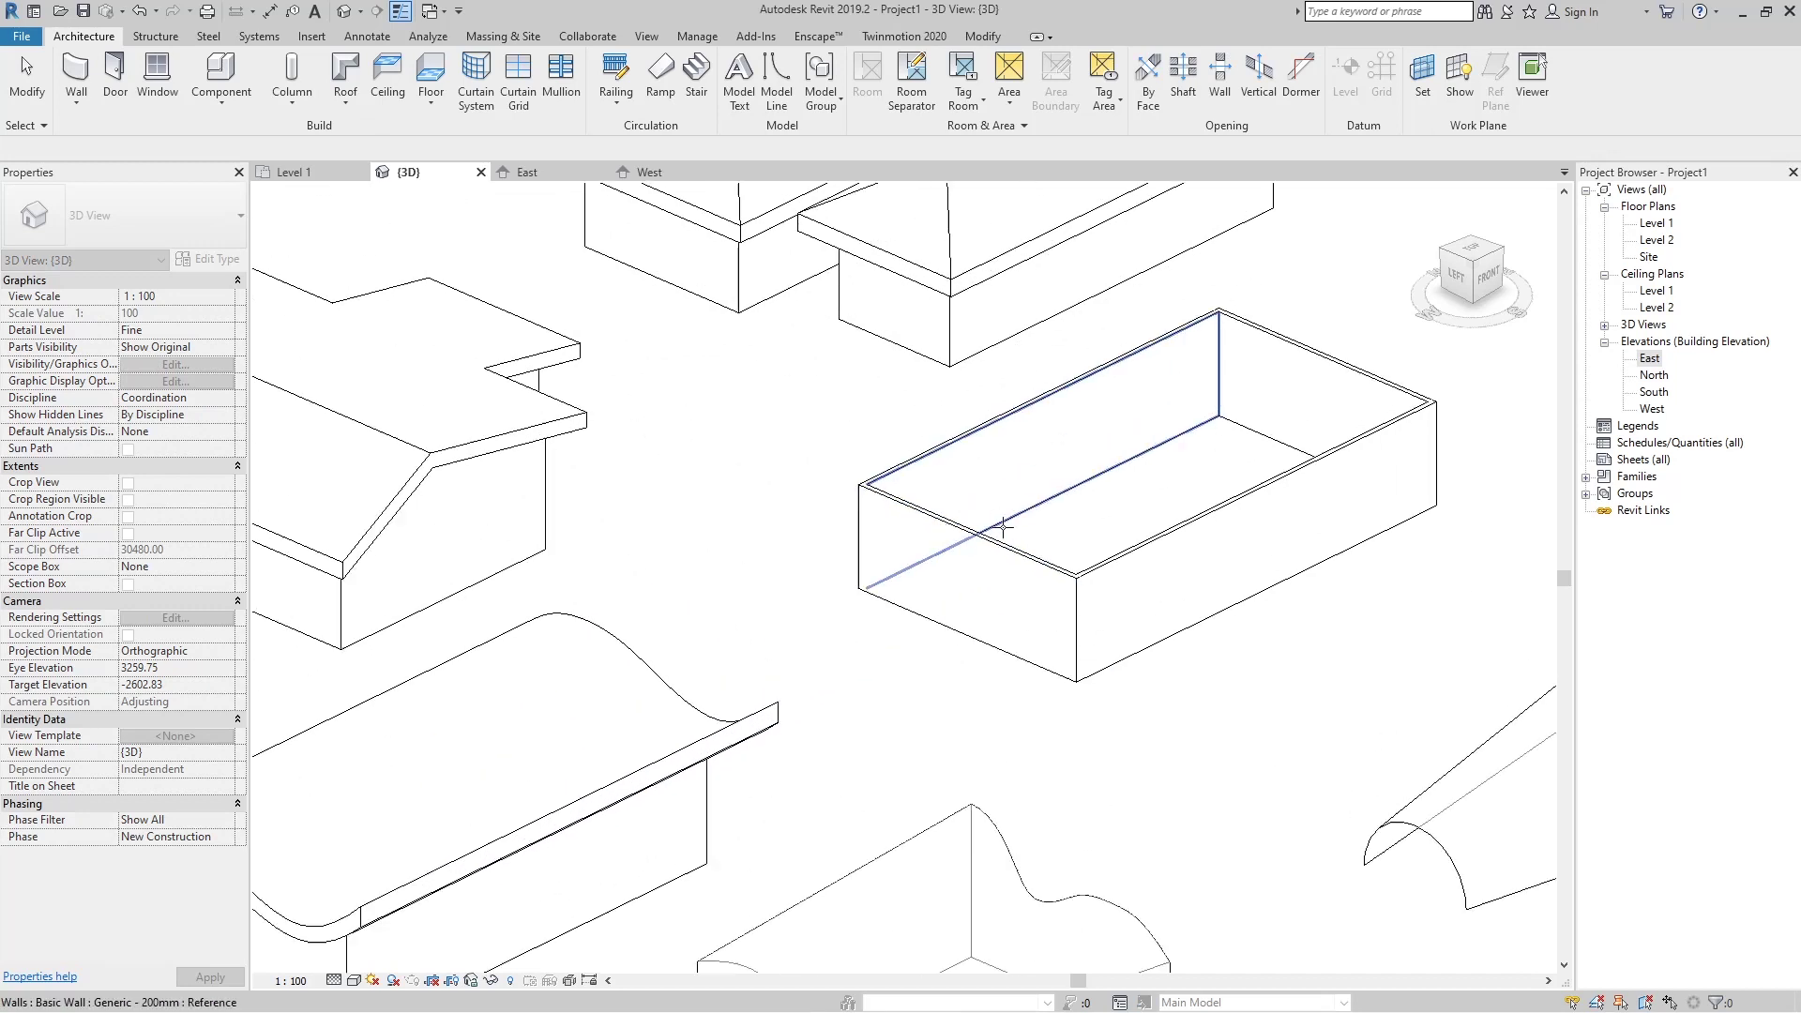
scroll(1003, 535, up, 2)
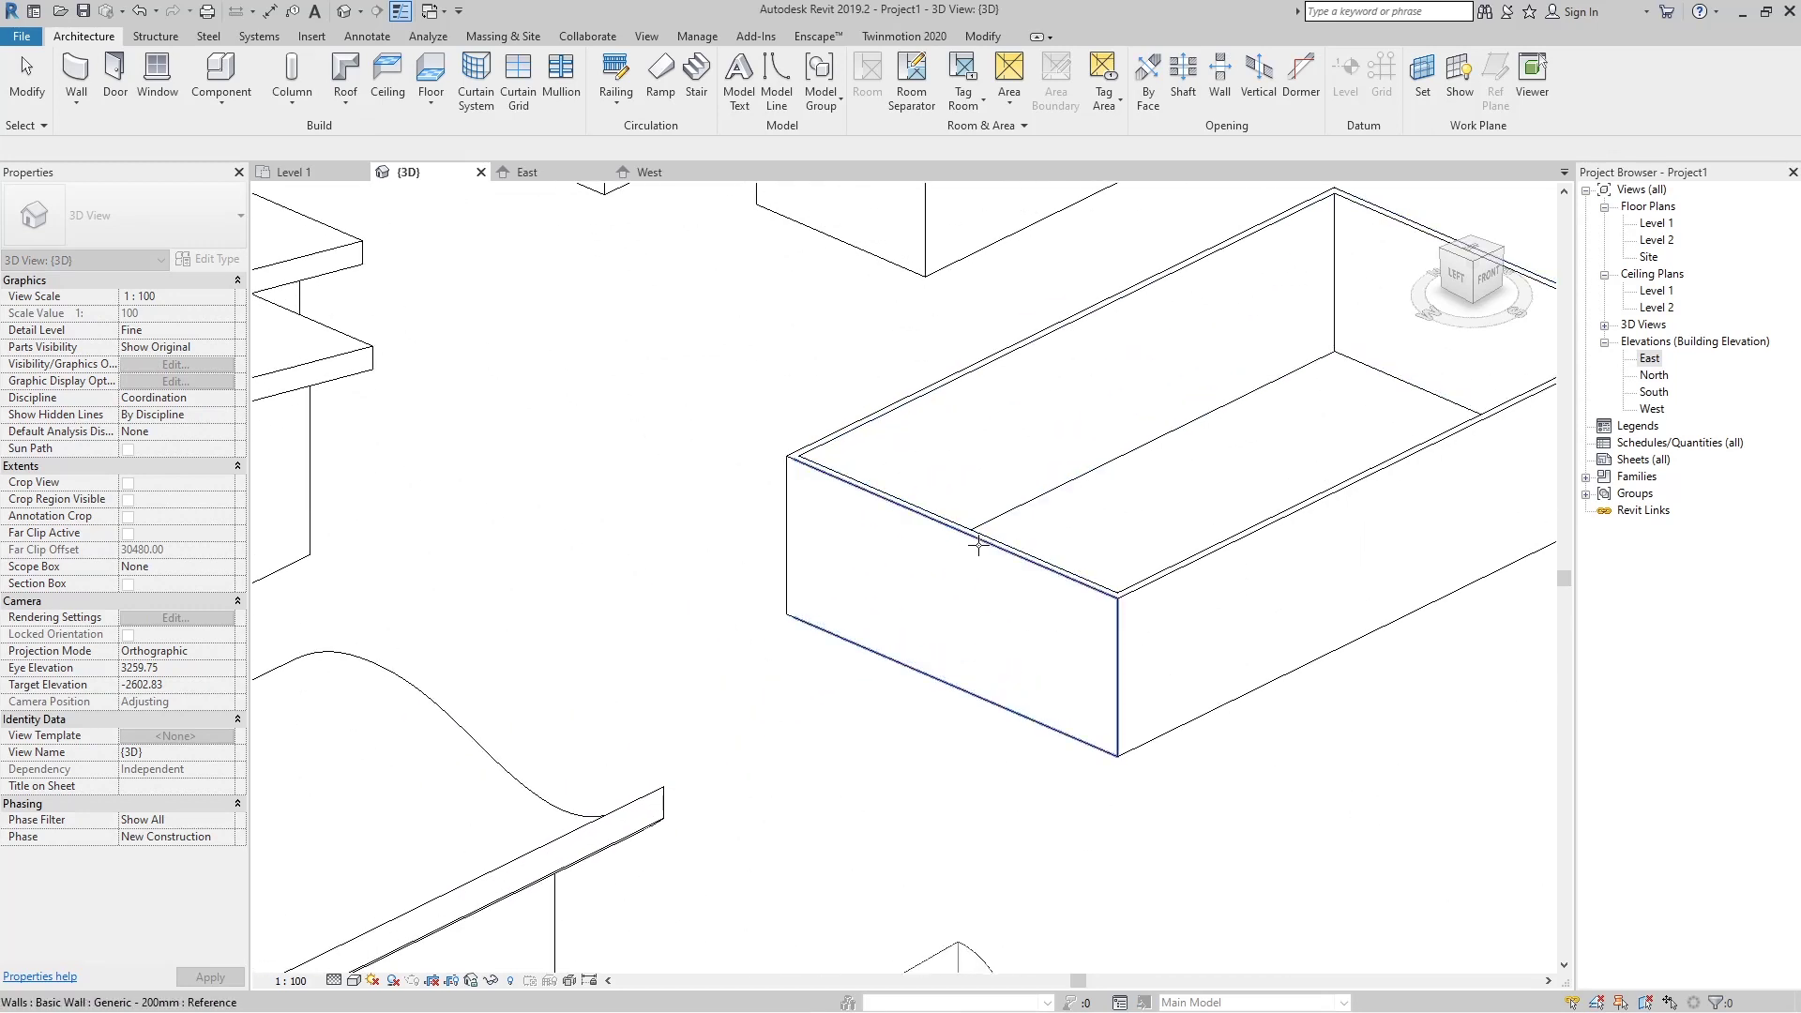
click(978, 544)
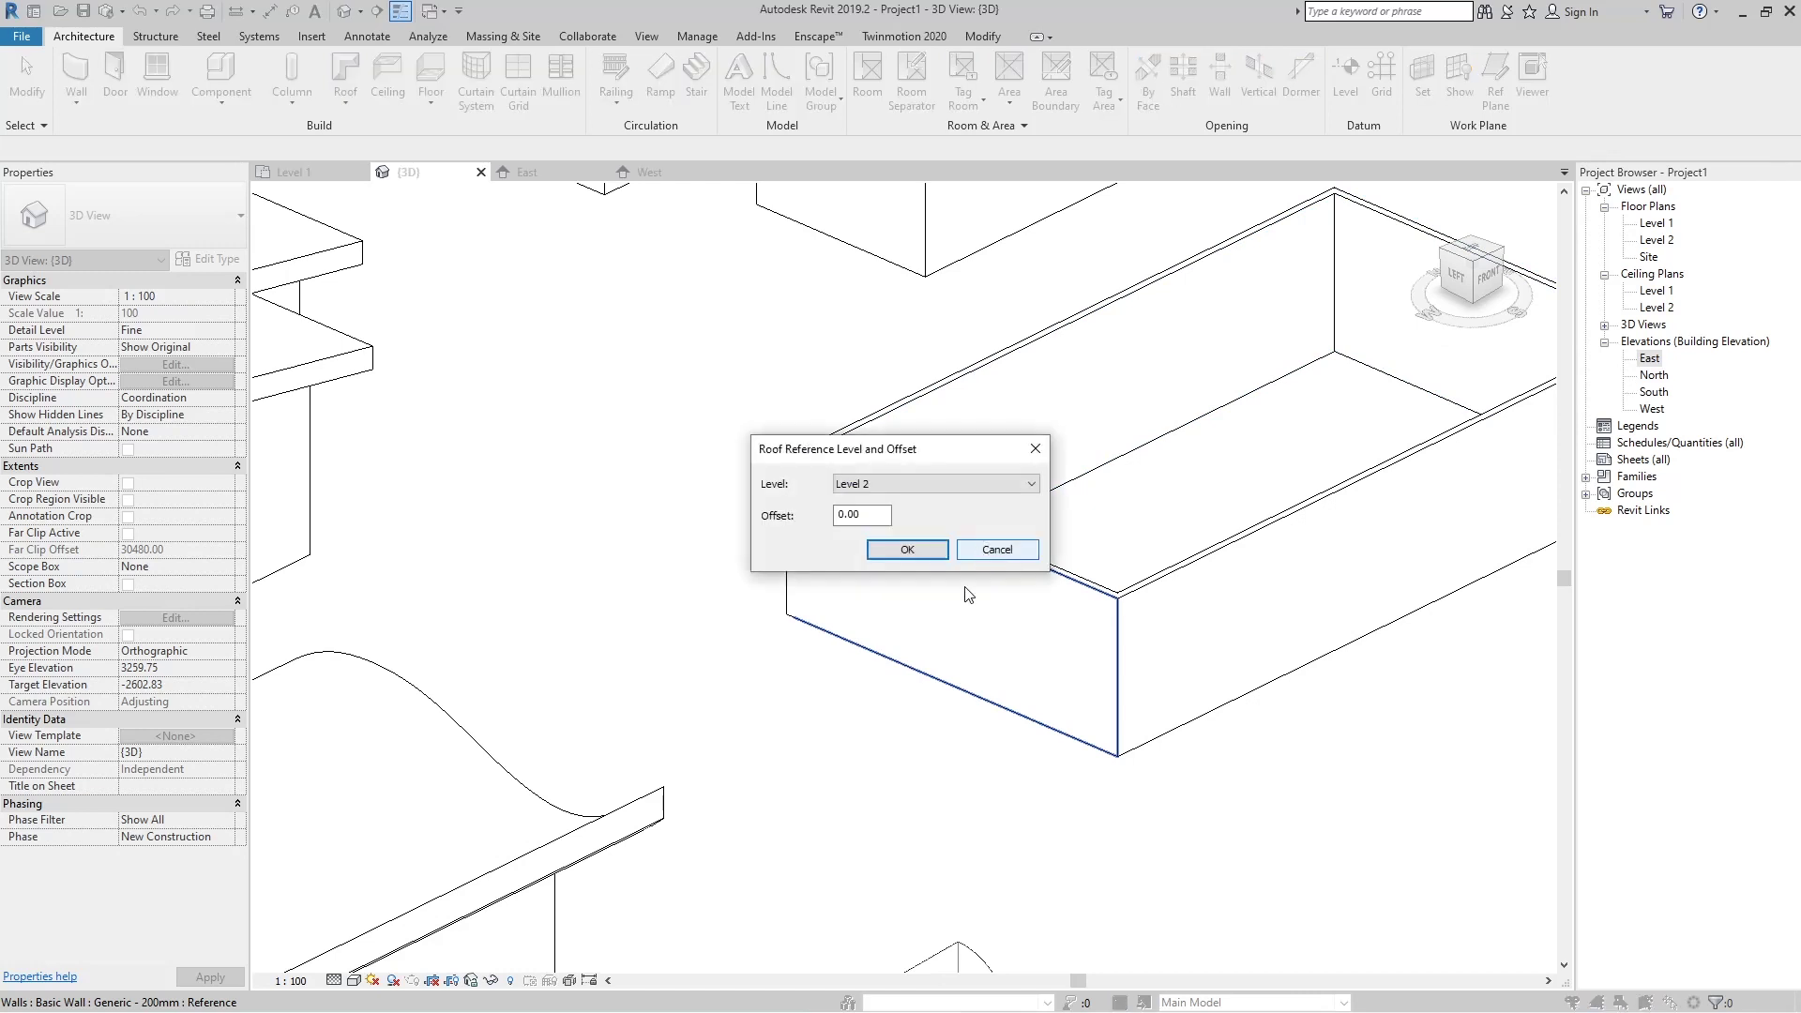
click(925, 553)
Bring up the East elevation to sketch the new roof's profile.
scroll(864, 670, down, 5)
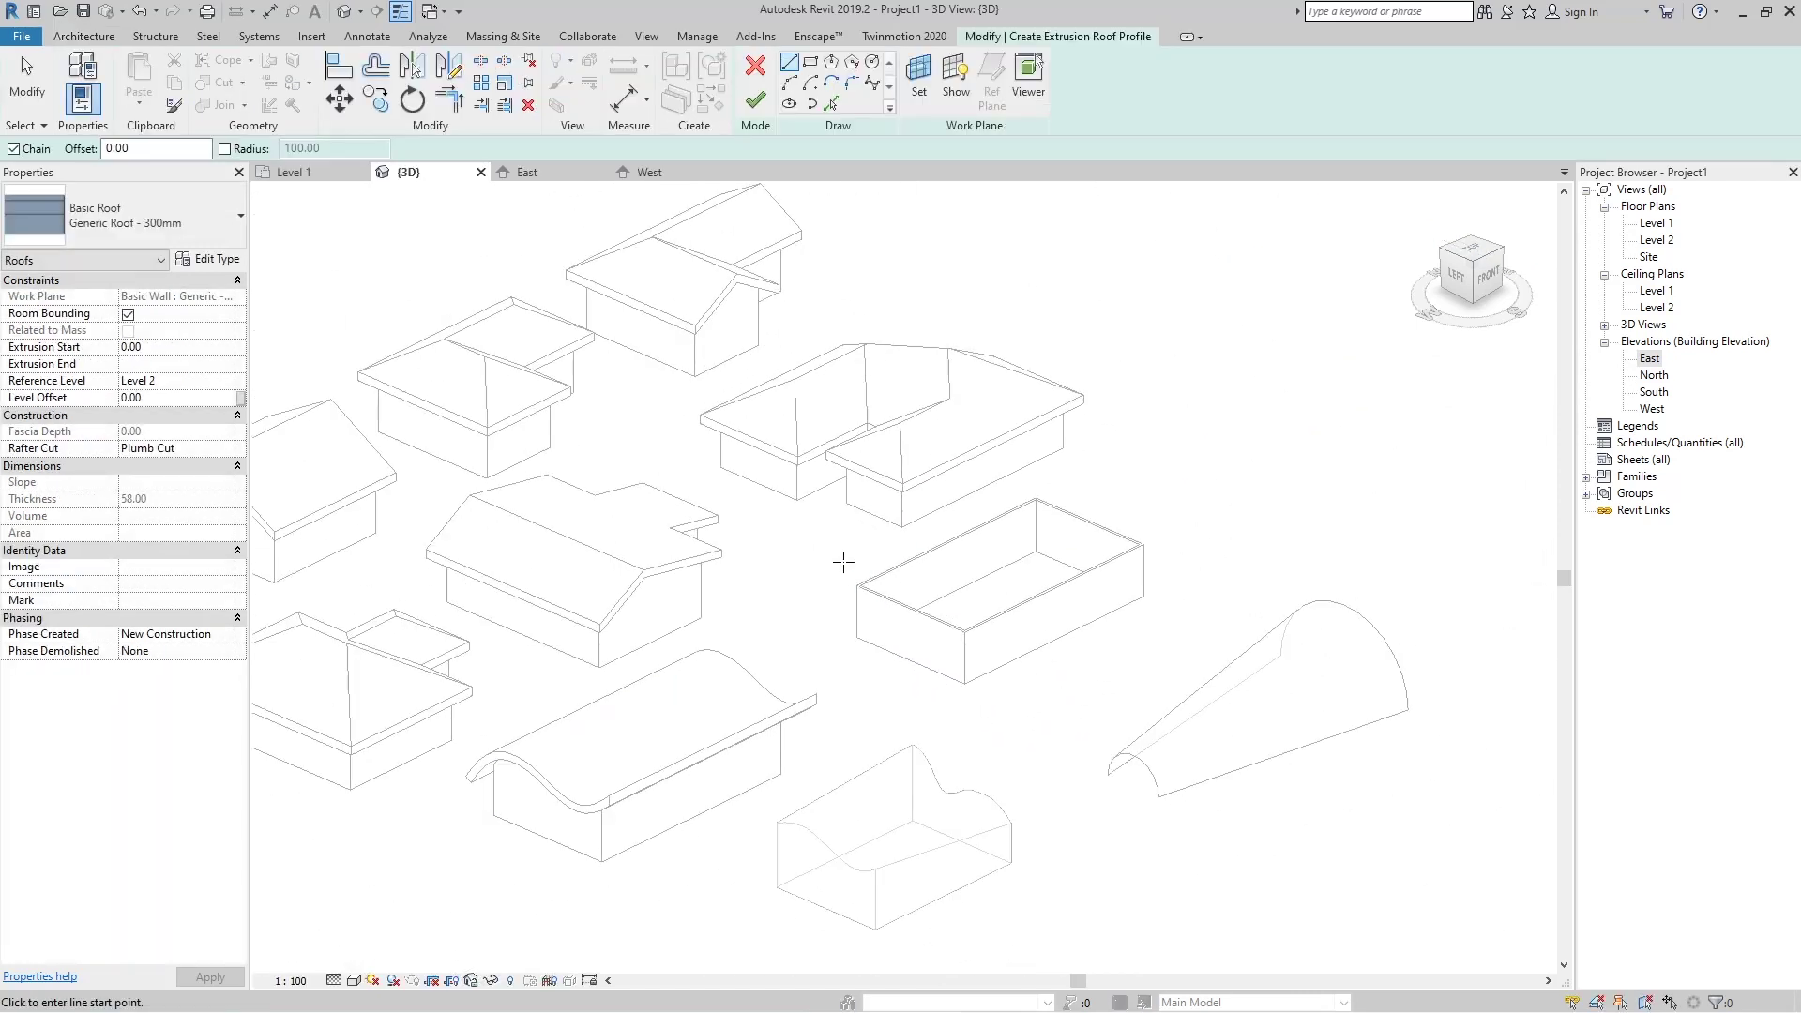
scroll(975, 592, up, 2)
scroll(939, 647, down, 4)
shift+middle_drag(939, 647, 1007, 741)
scroll(939, 607, up, 2)
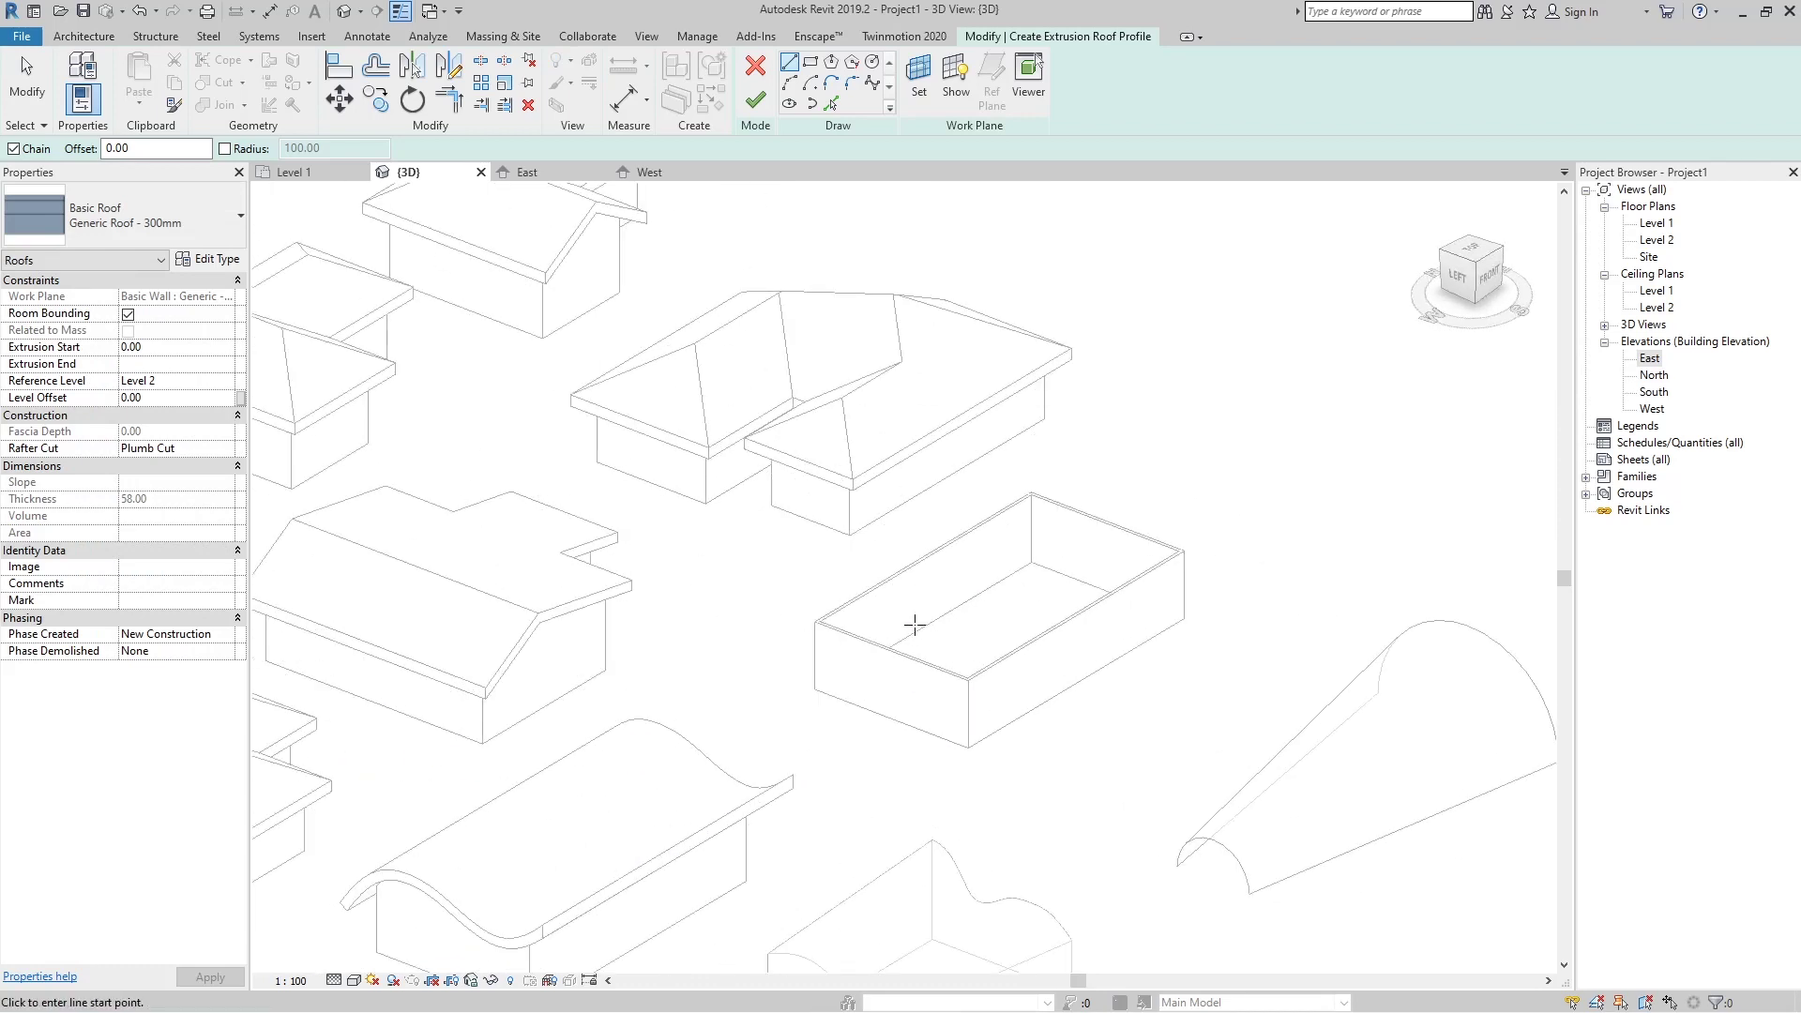
click(524, 172)
scroll(1036, 511, down, 2)
scroll(793, 522, up, 4)
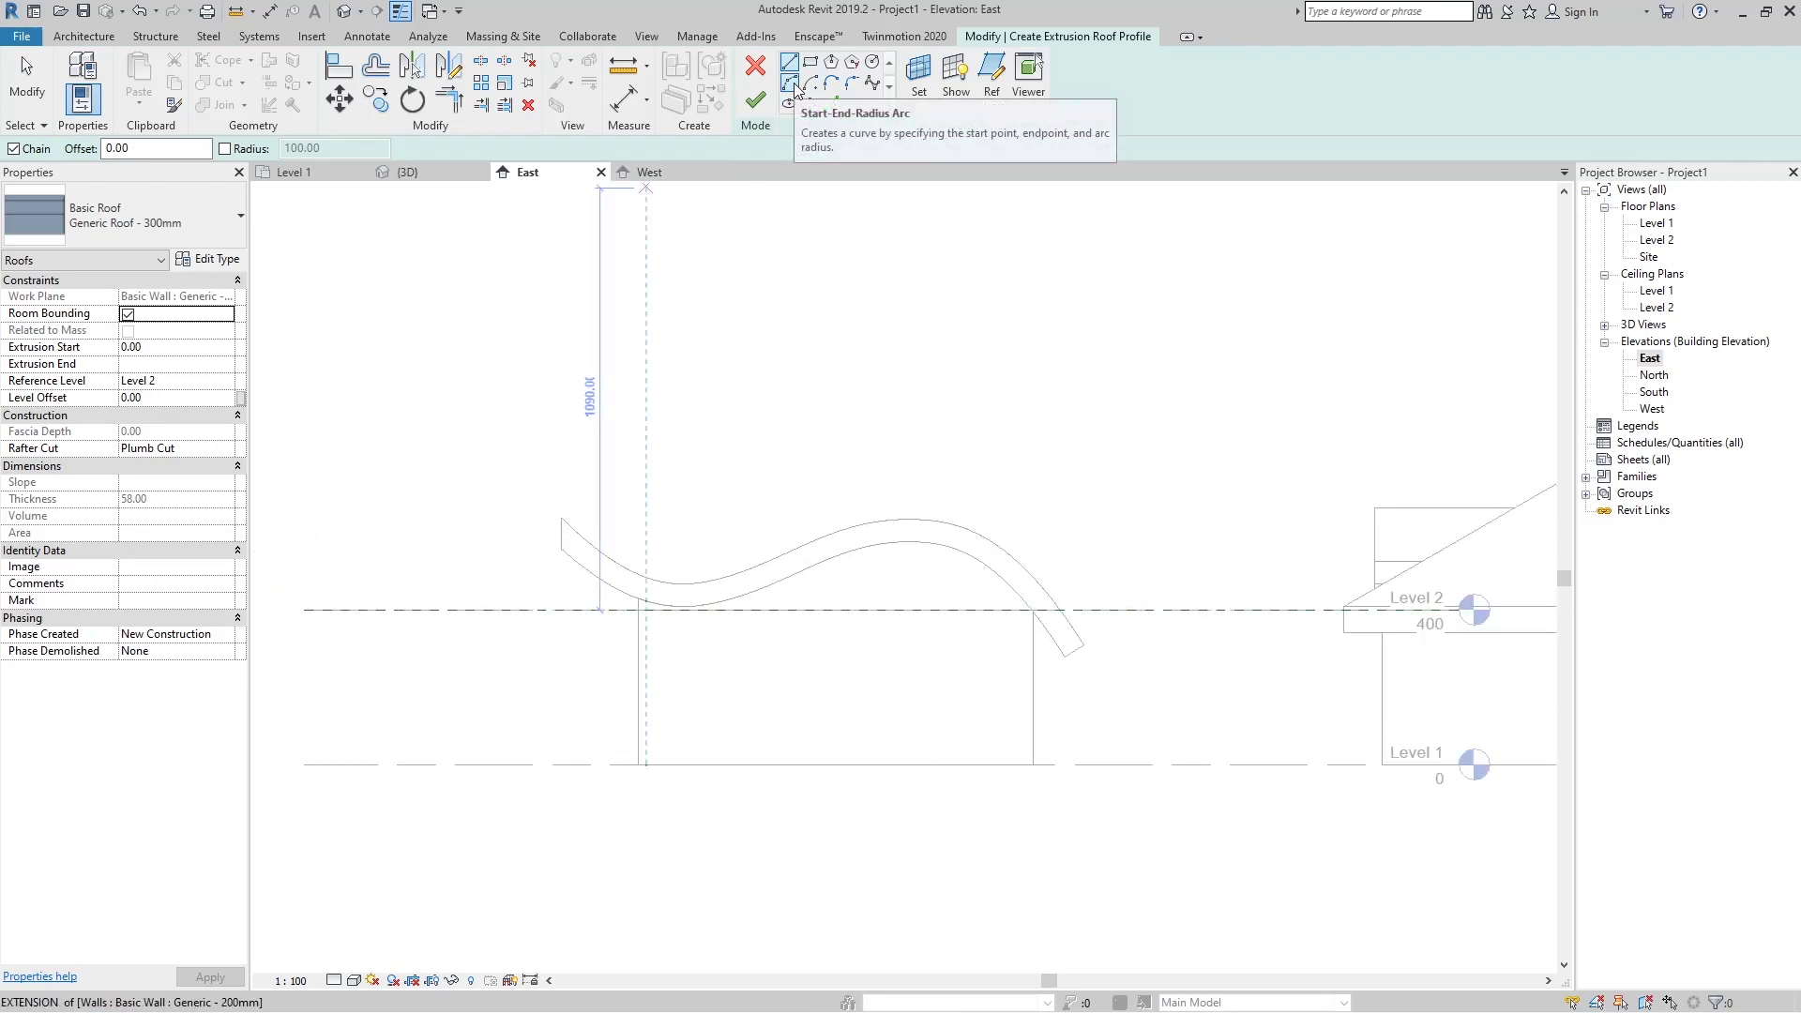
Remove the stray two-point spline from the profile sketch.
click(872, 82)
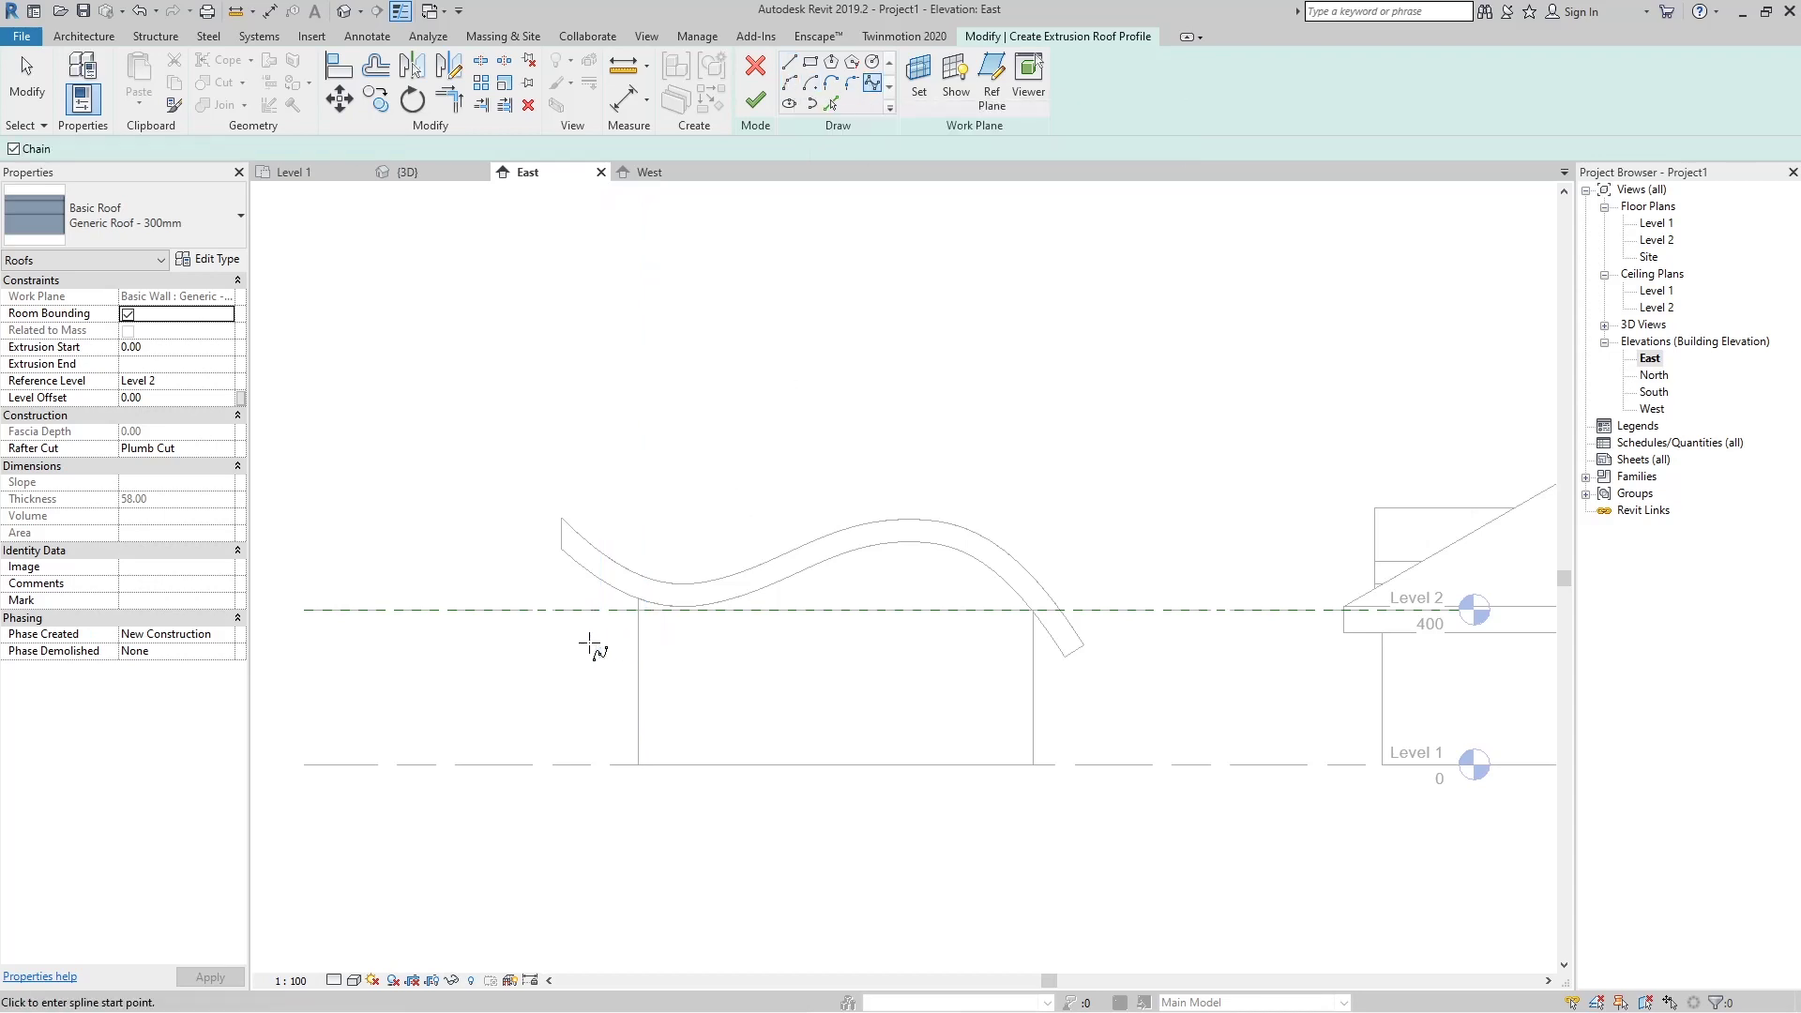
click(701, 528)
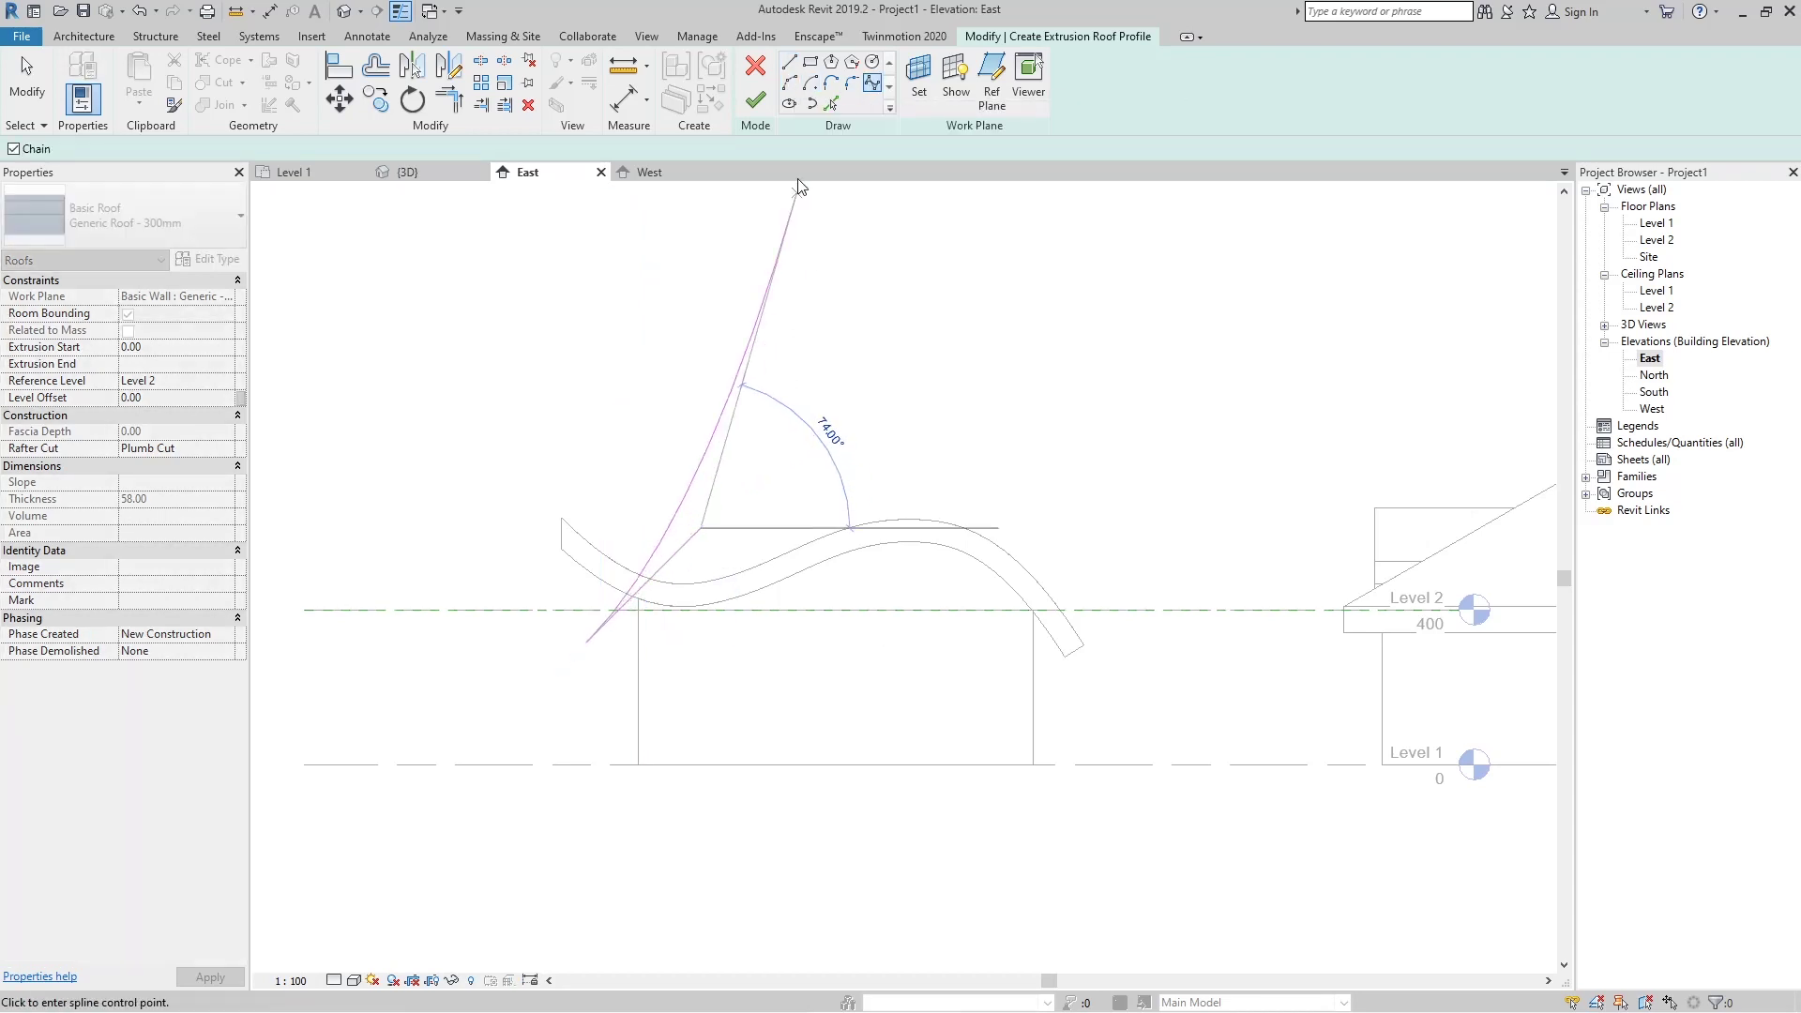
key(Escape)
key(Escape)
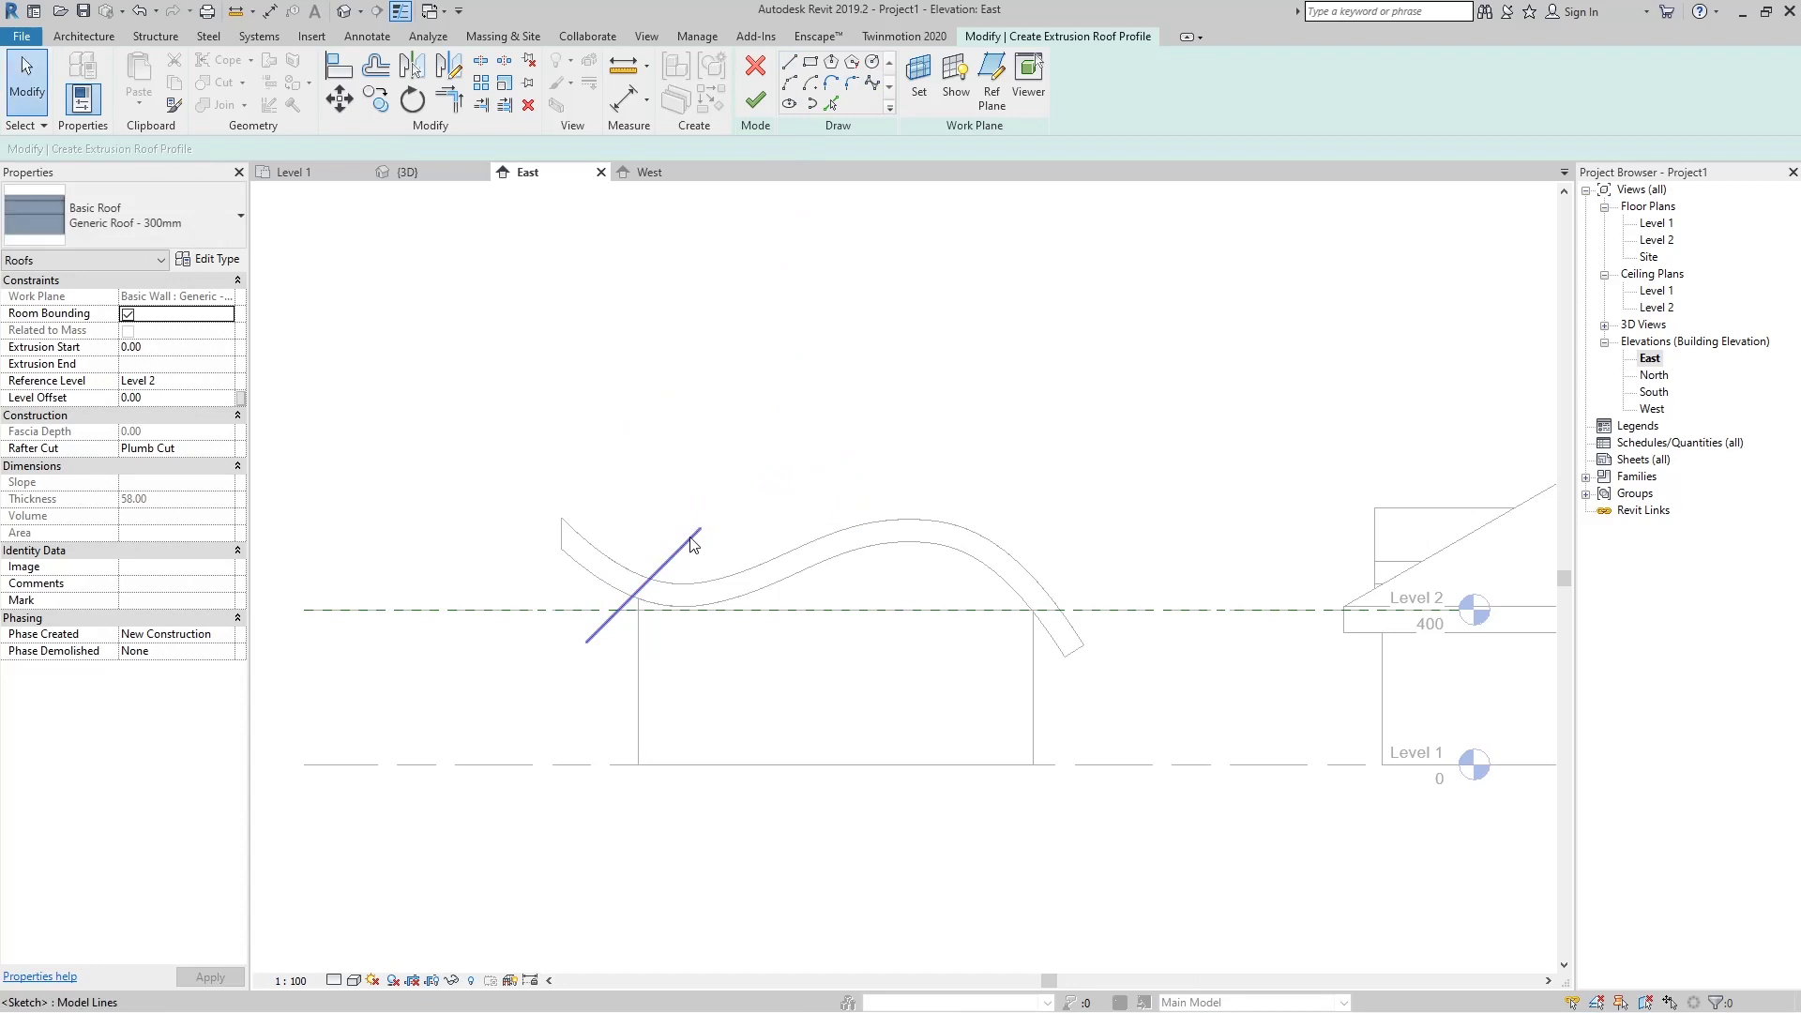
click(694, 544)
key(Delete)
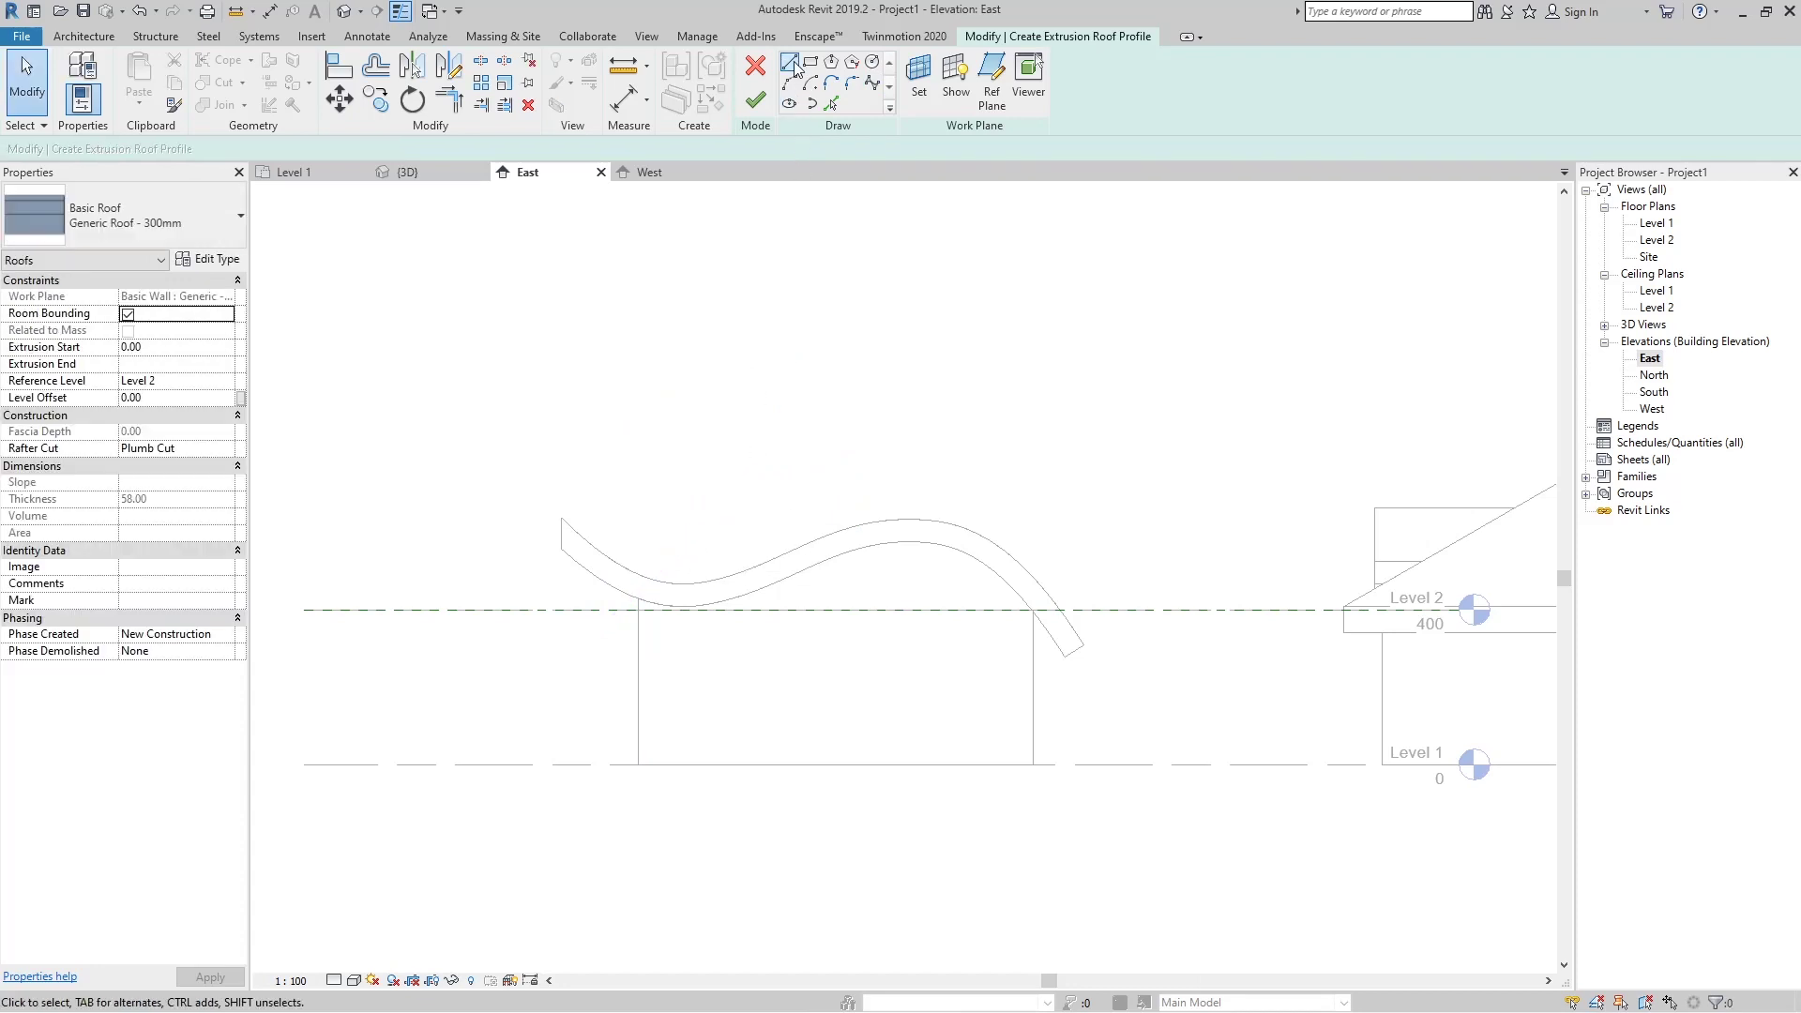
Draw a vertical line at the wall-top midpoint and a two-segment left slope meeting its top.
click(789, 62)
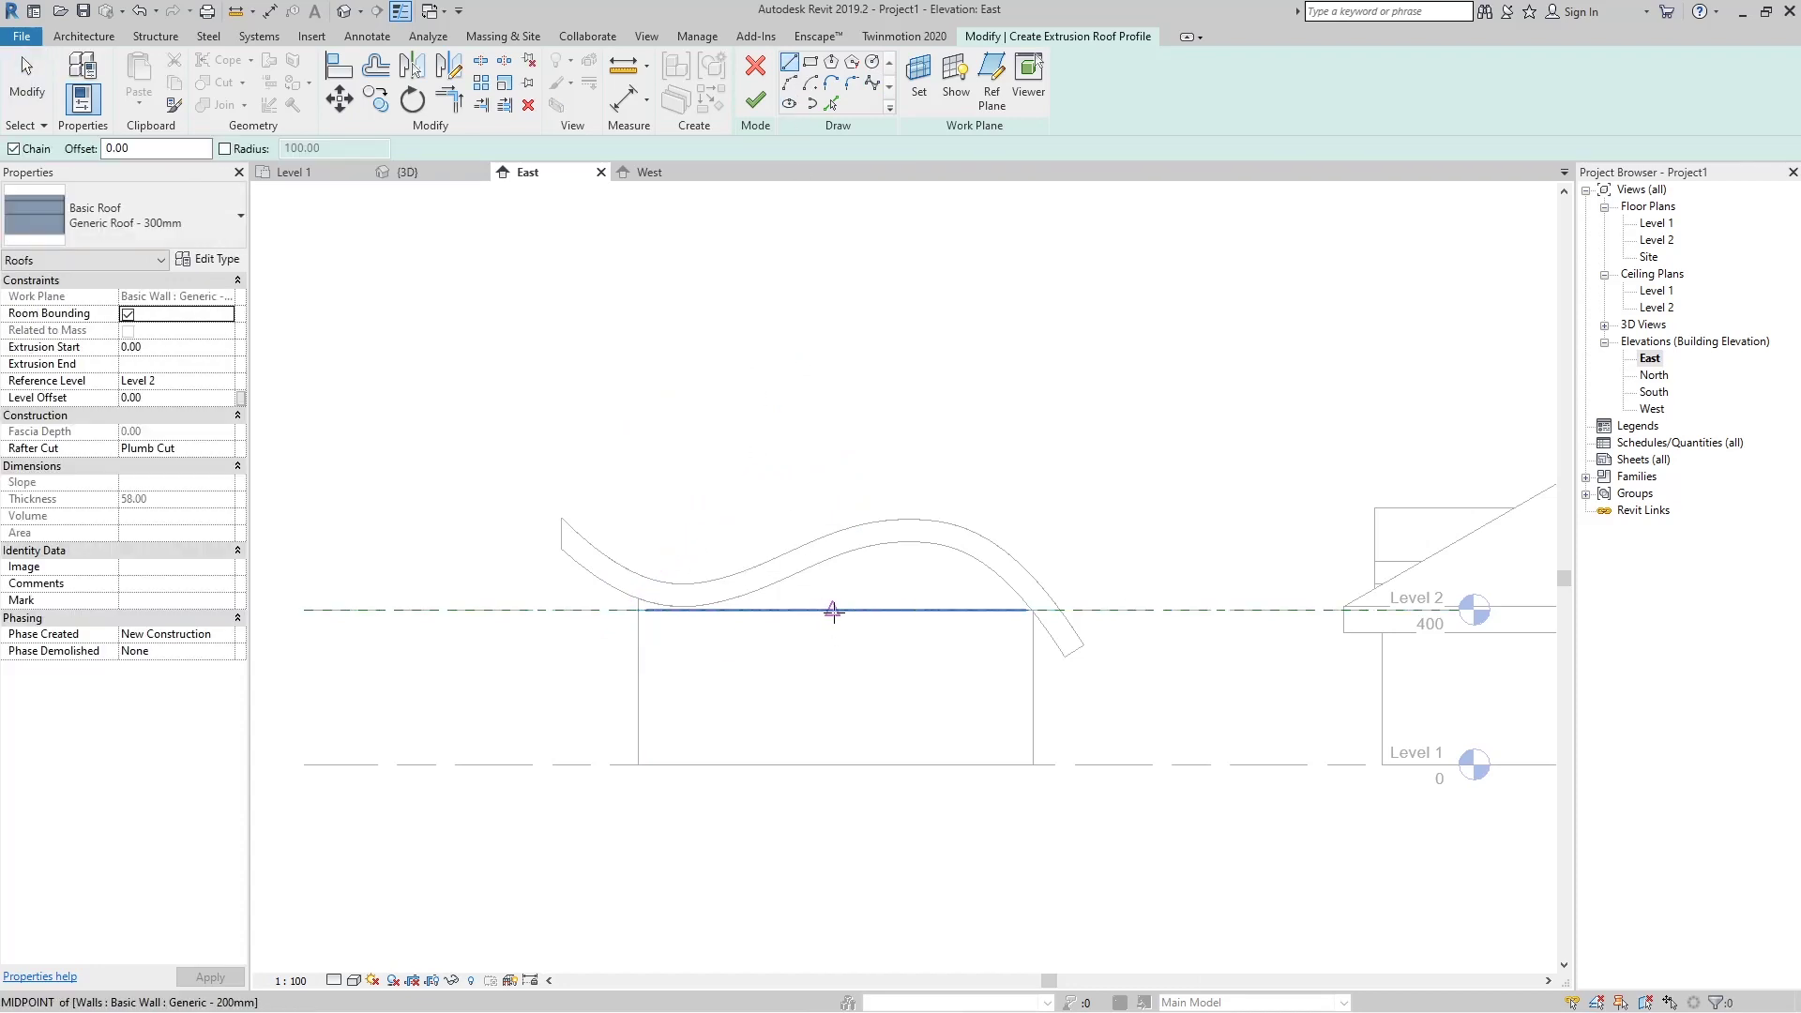
click(833, 611)
click(832, 456)
key(Escape)
click(589, 682)
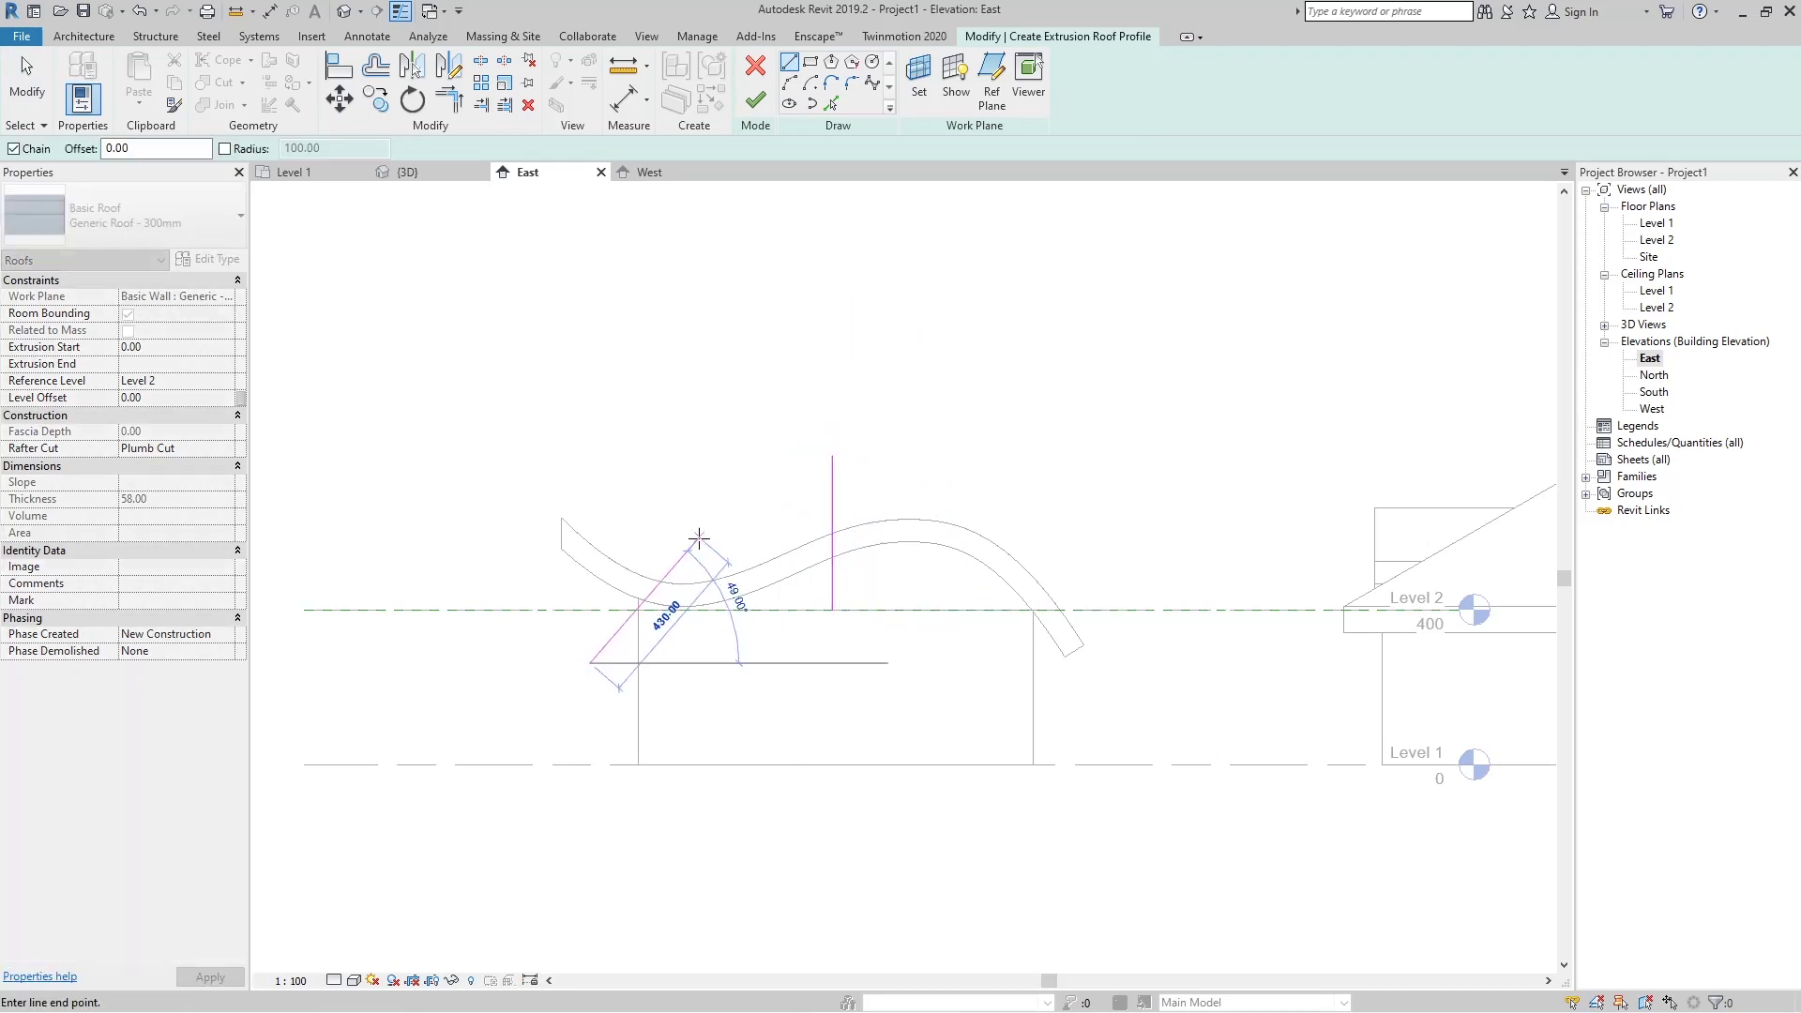
click(699, 539)
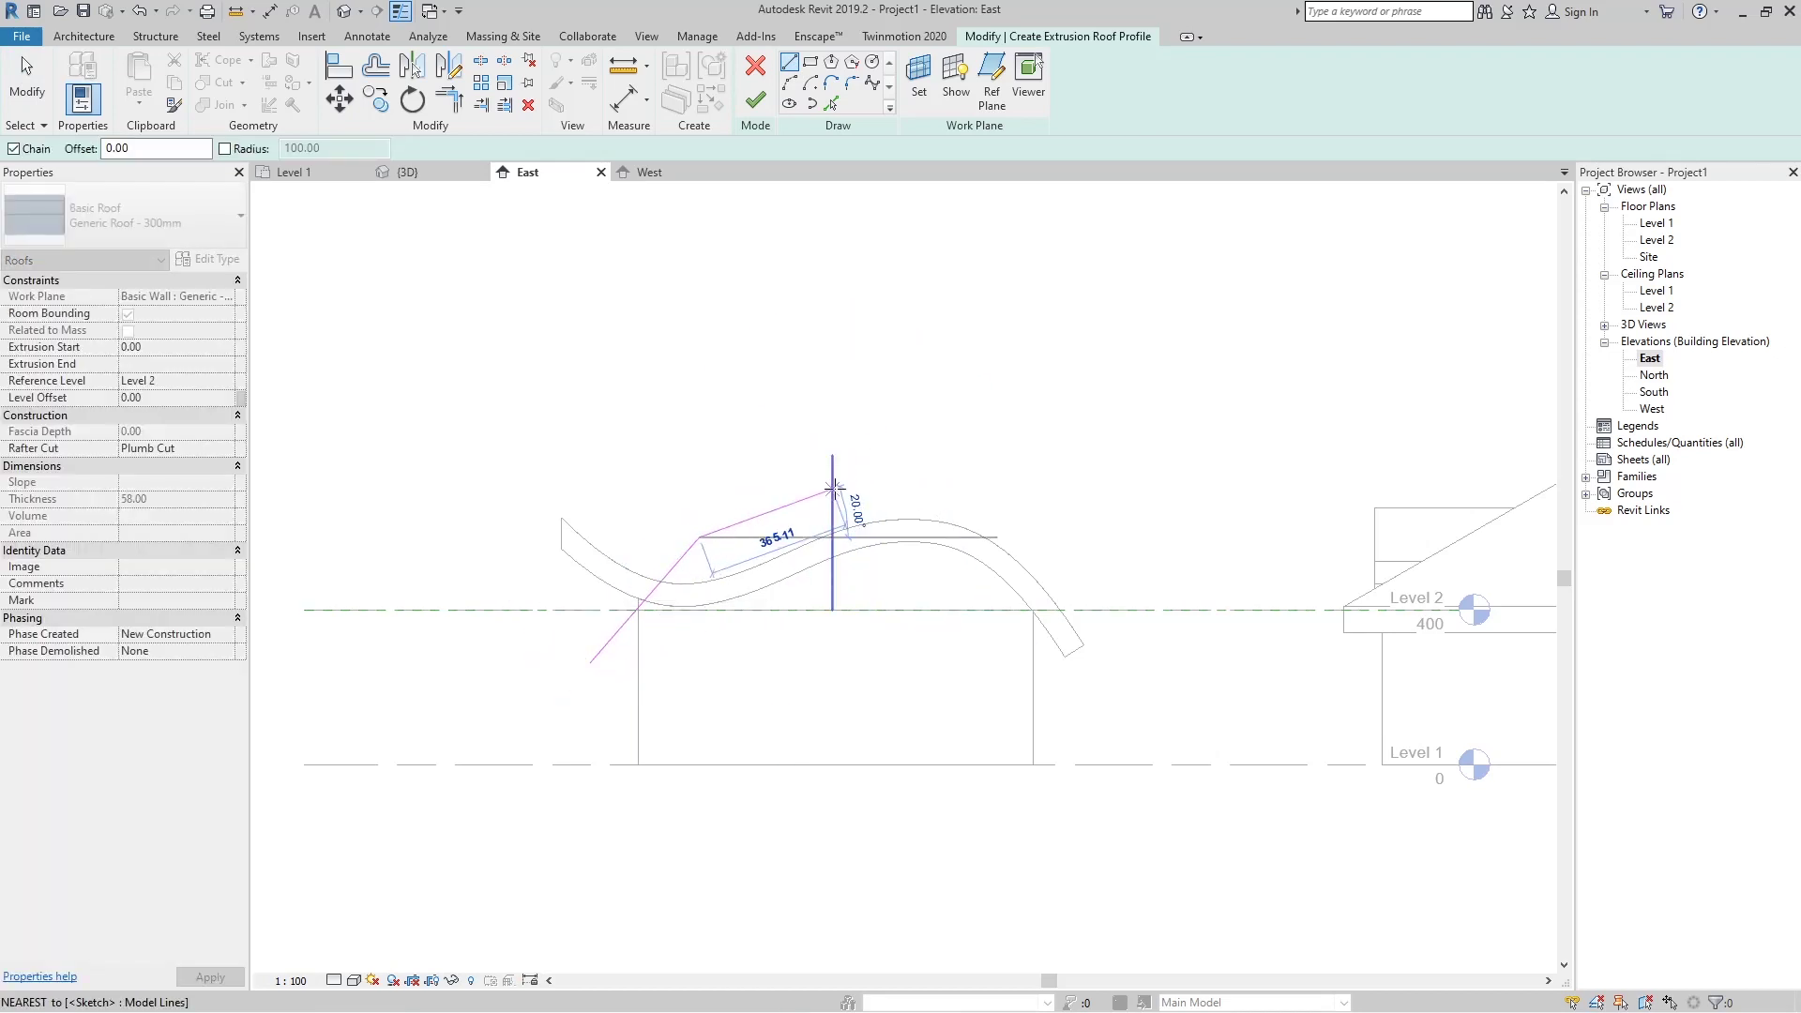
click(833, 489)
key(Escape)
key(Escape)
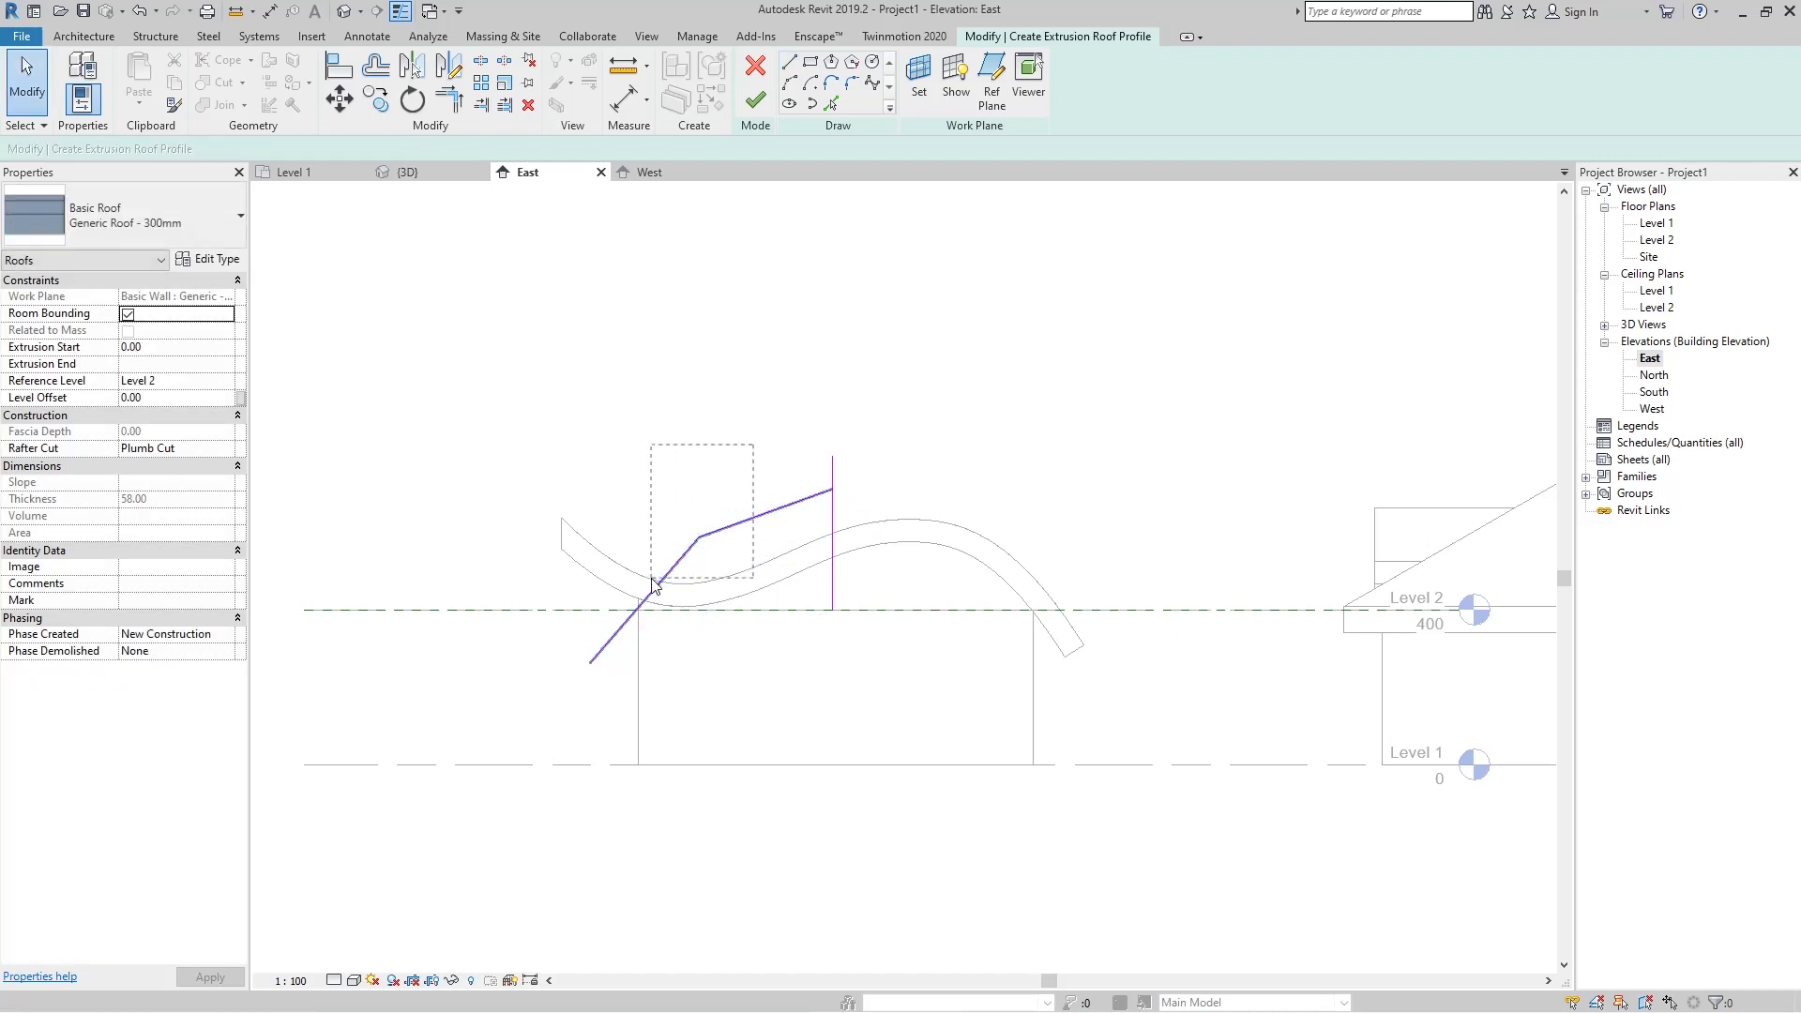
Mirror-copy the left slope across the vertical line, delete the axis, finish the roof, and view it in 3D.
click(413, 67)
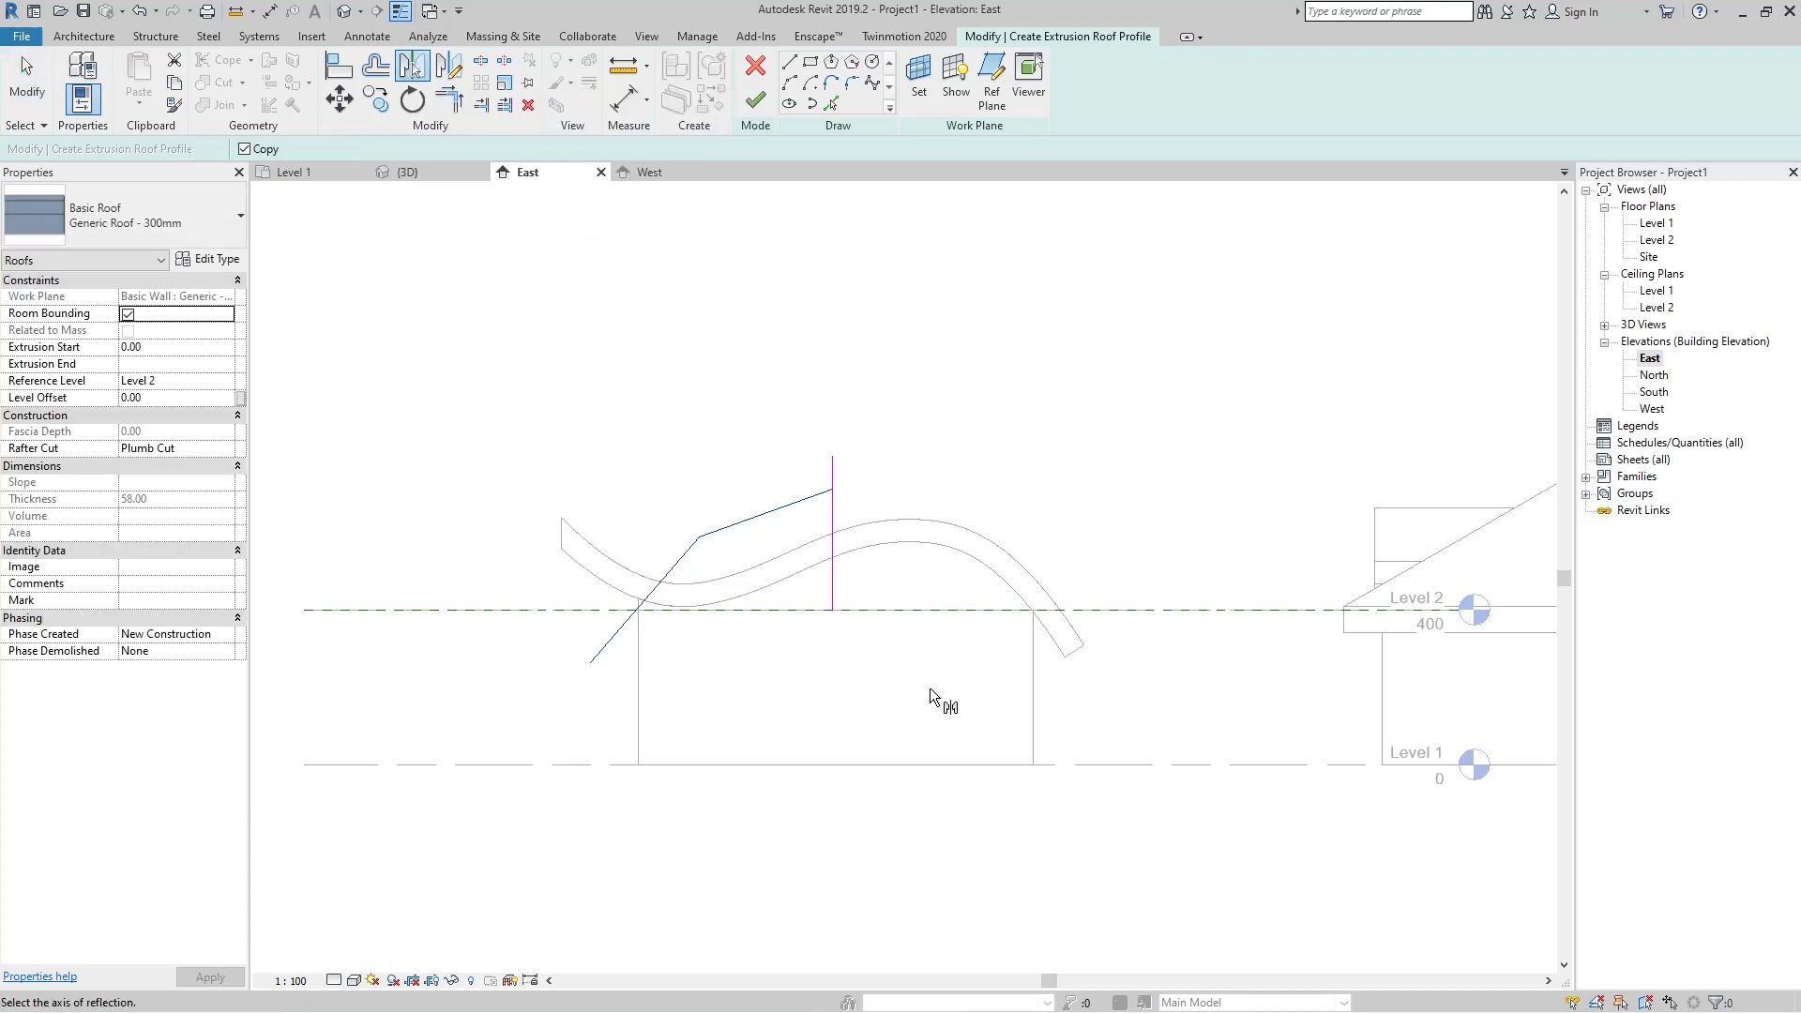
click(835, 530)
click(855, 460)
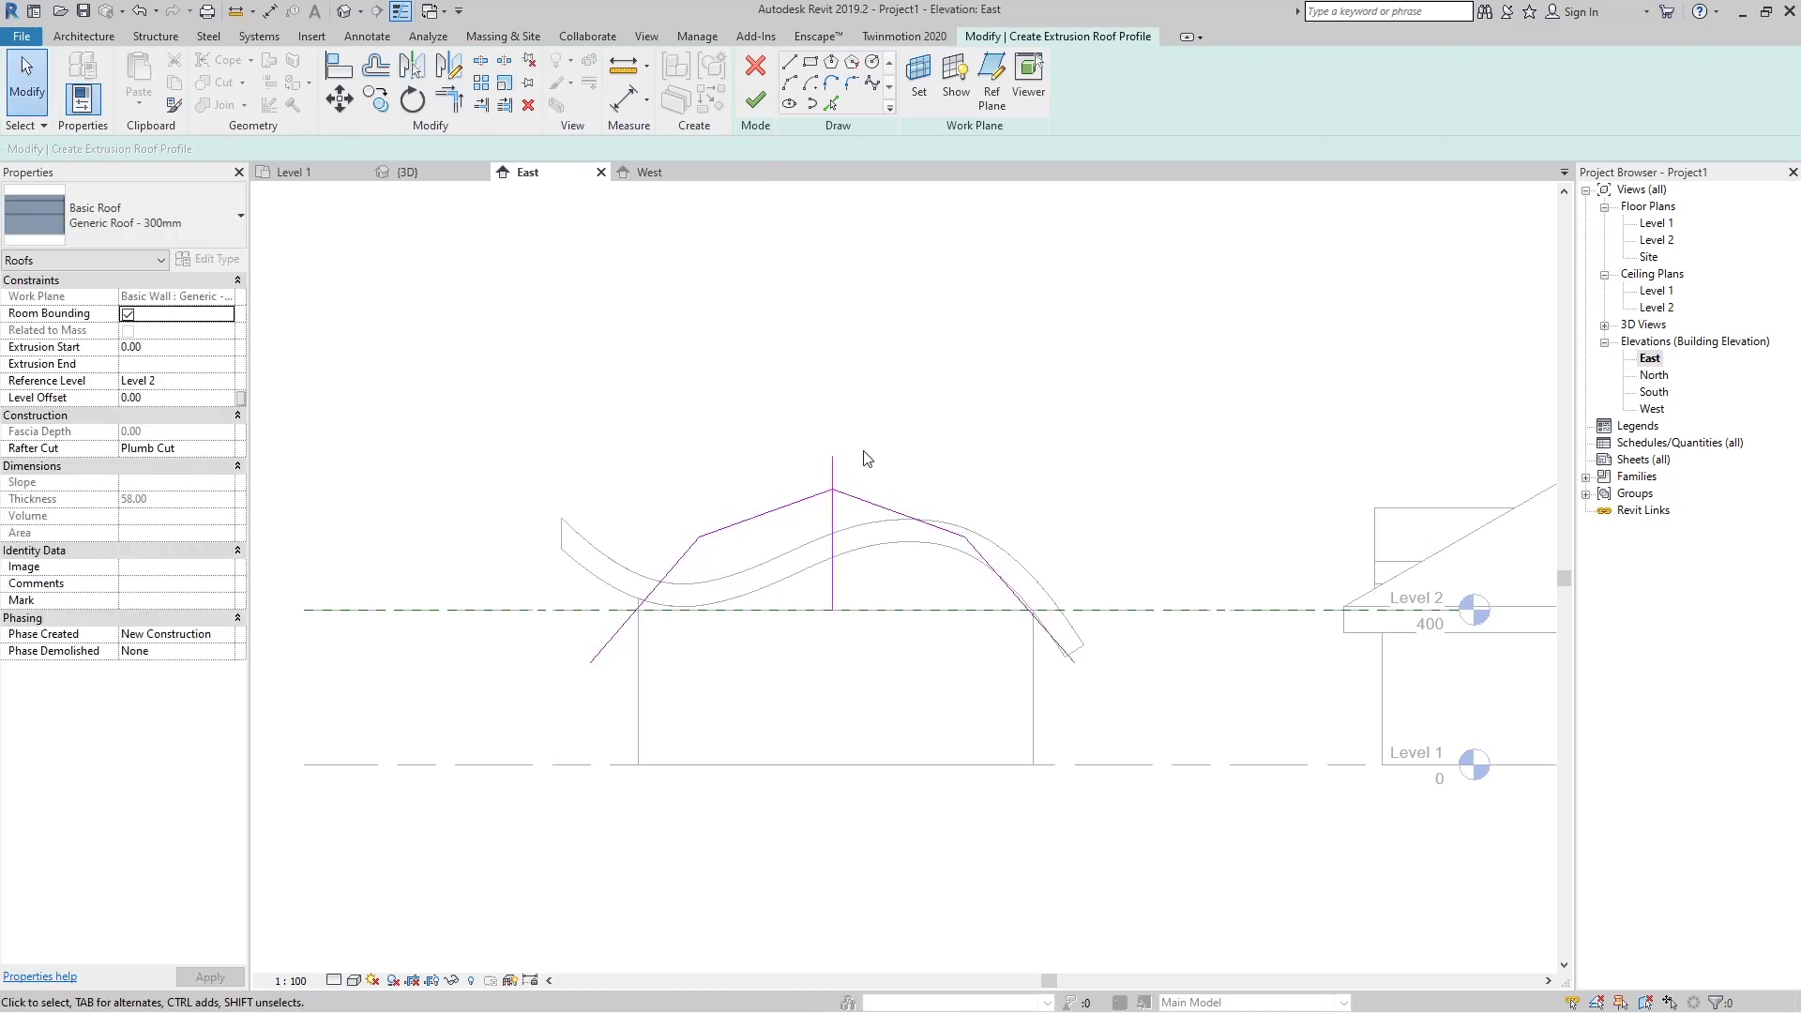
click(832, 474)
key(Delete)
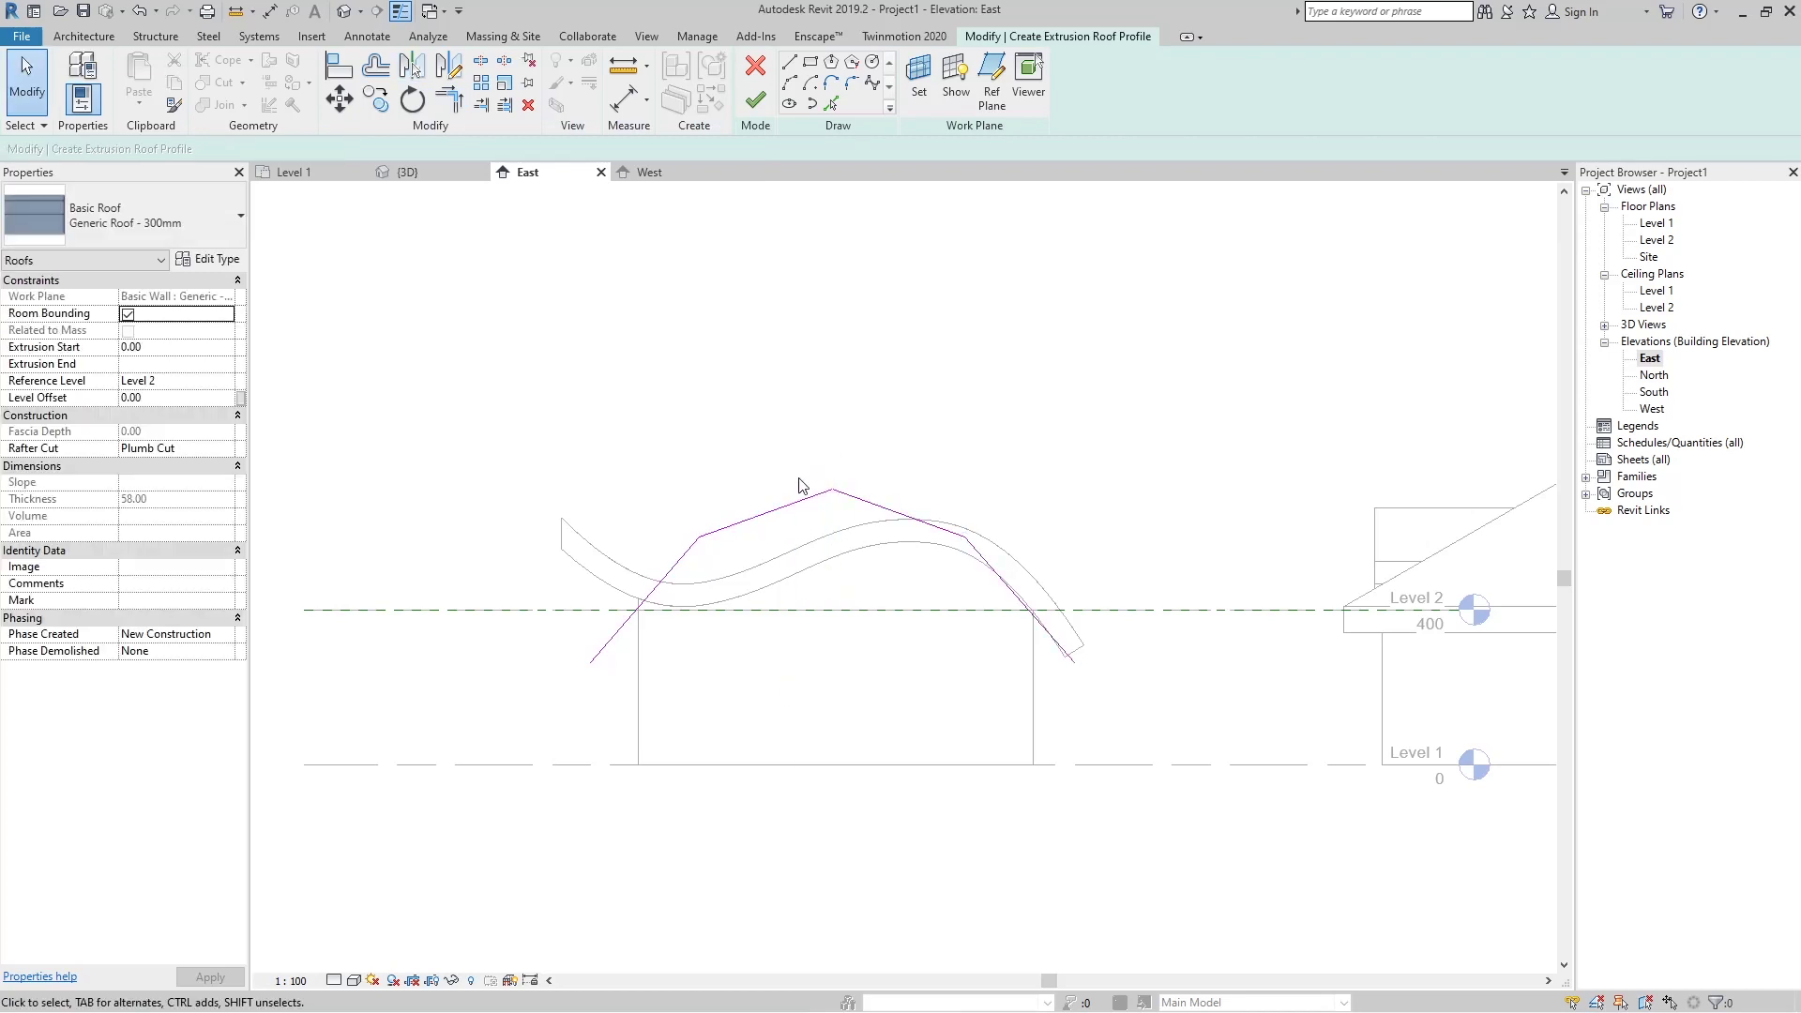
click(756, 101)
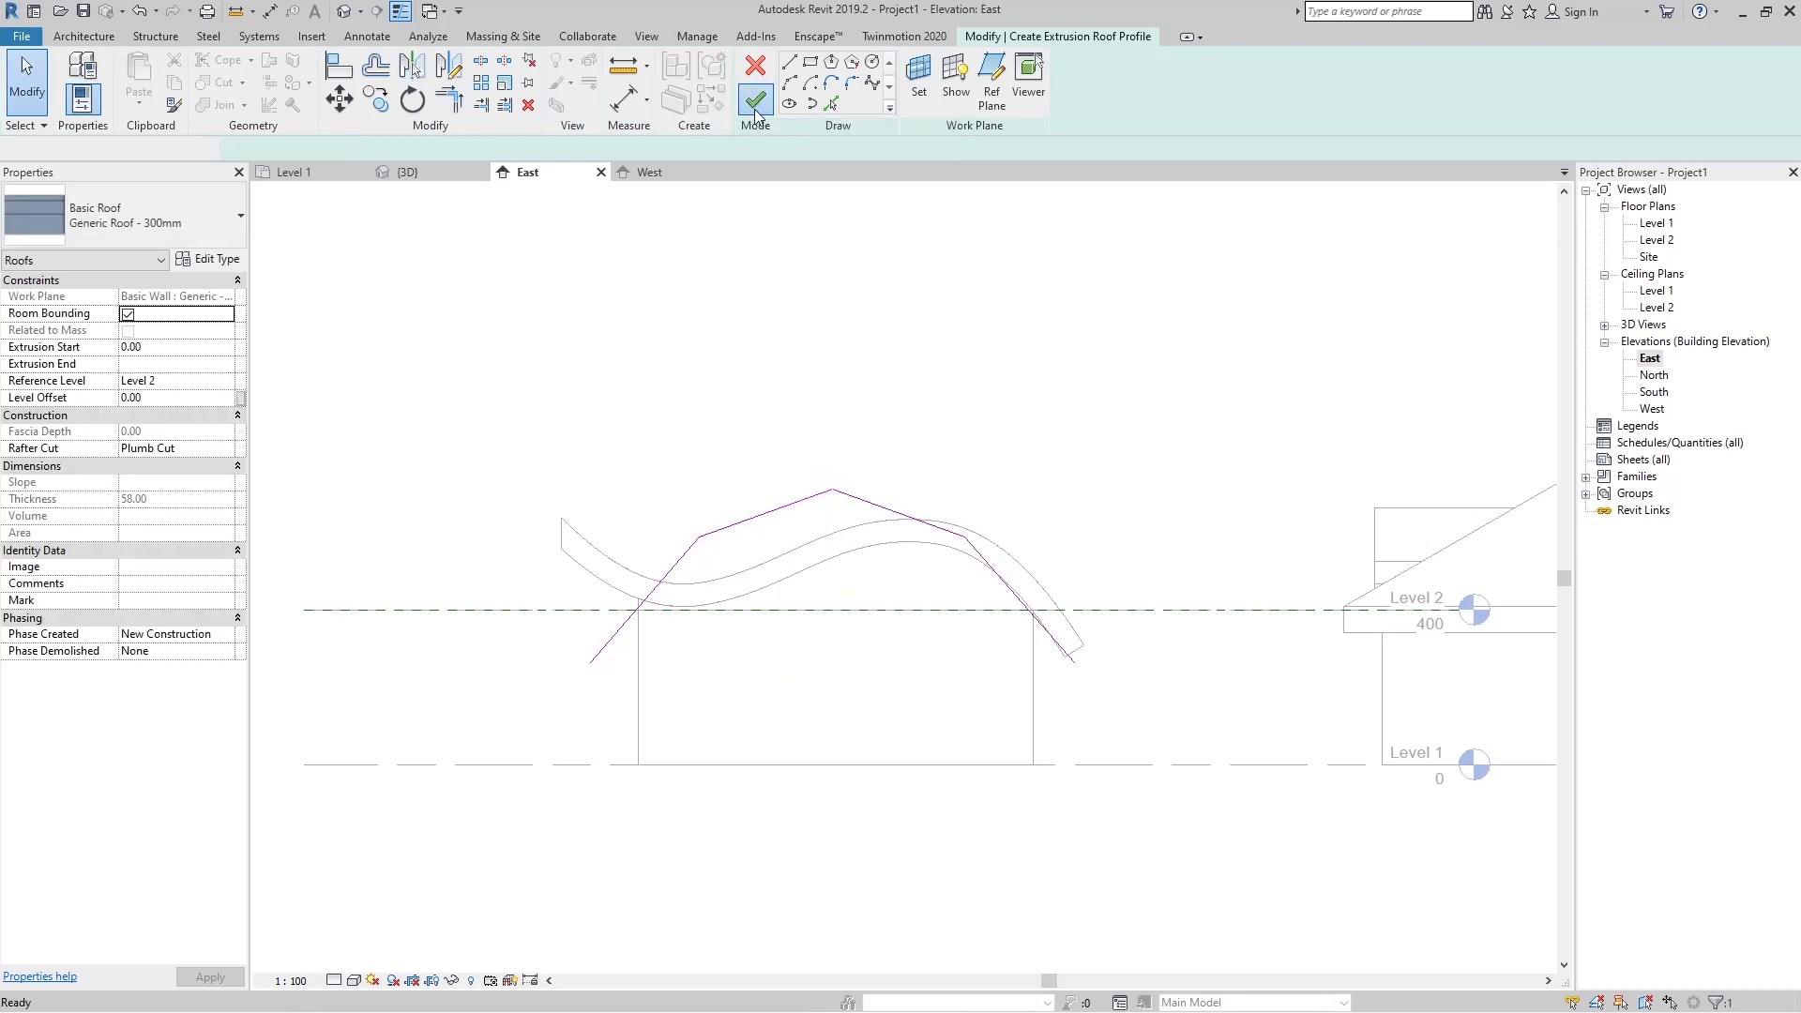
click(425, 172)
Drag the pitched roof's shape handles so it ends at -1930.58, covering only the box.
scroll(1072, 553, down, 3)
shift+middle_drag(1109, 597, 1078, 553)
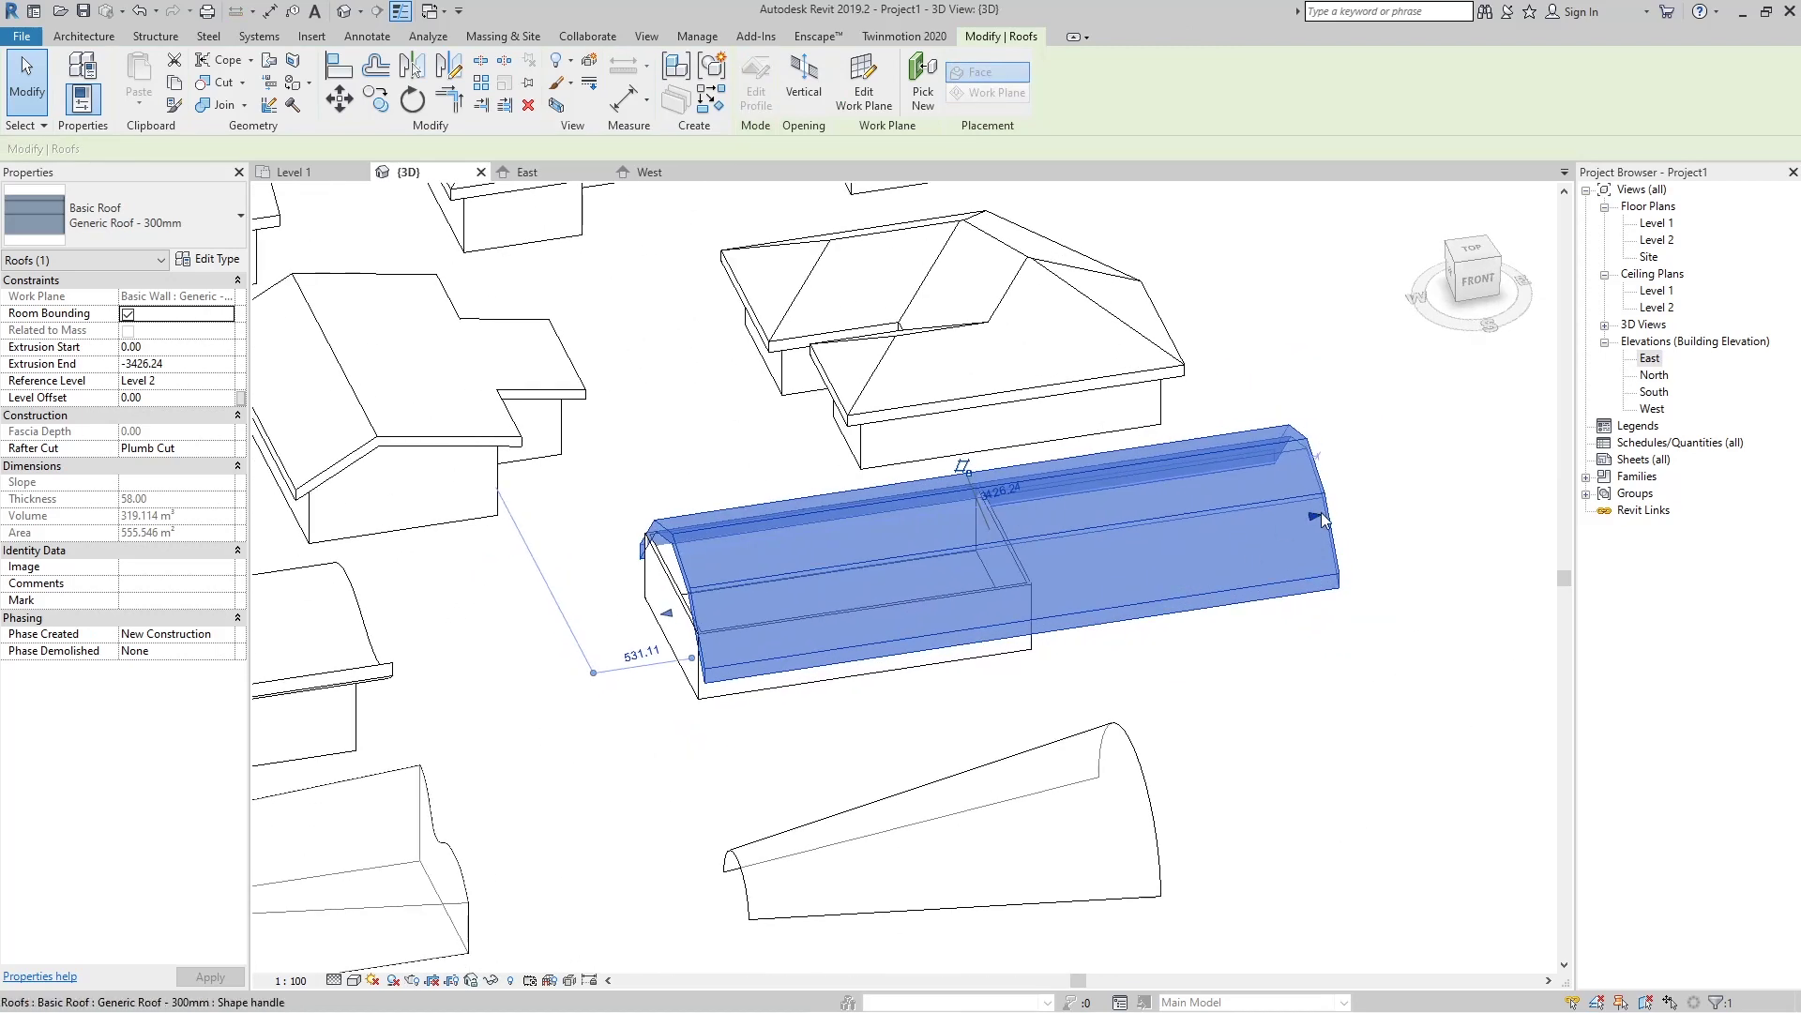
drag(1080, 550, 1022, 565)
drag(666, 614, 634, 618)
click(841, 787)
shift+middle_drag(735, 735, 844, 656)
Tab-select the box's four walls and attach their tops to the pitched roof.
key(Tab)
click(844, 654)
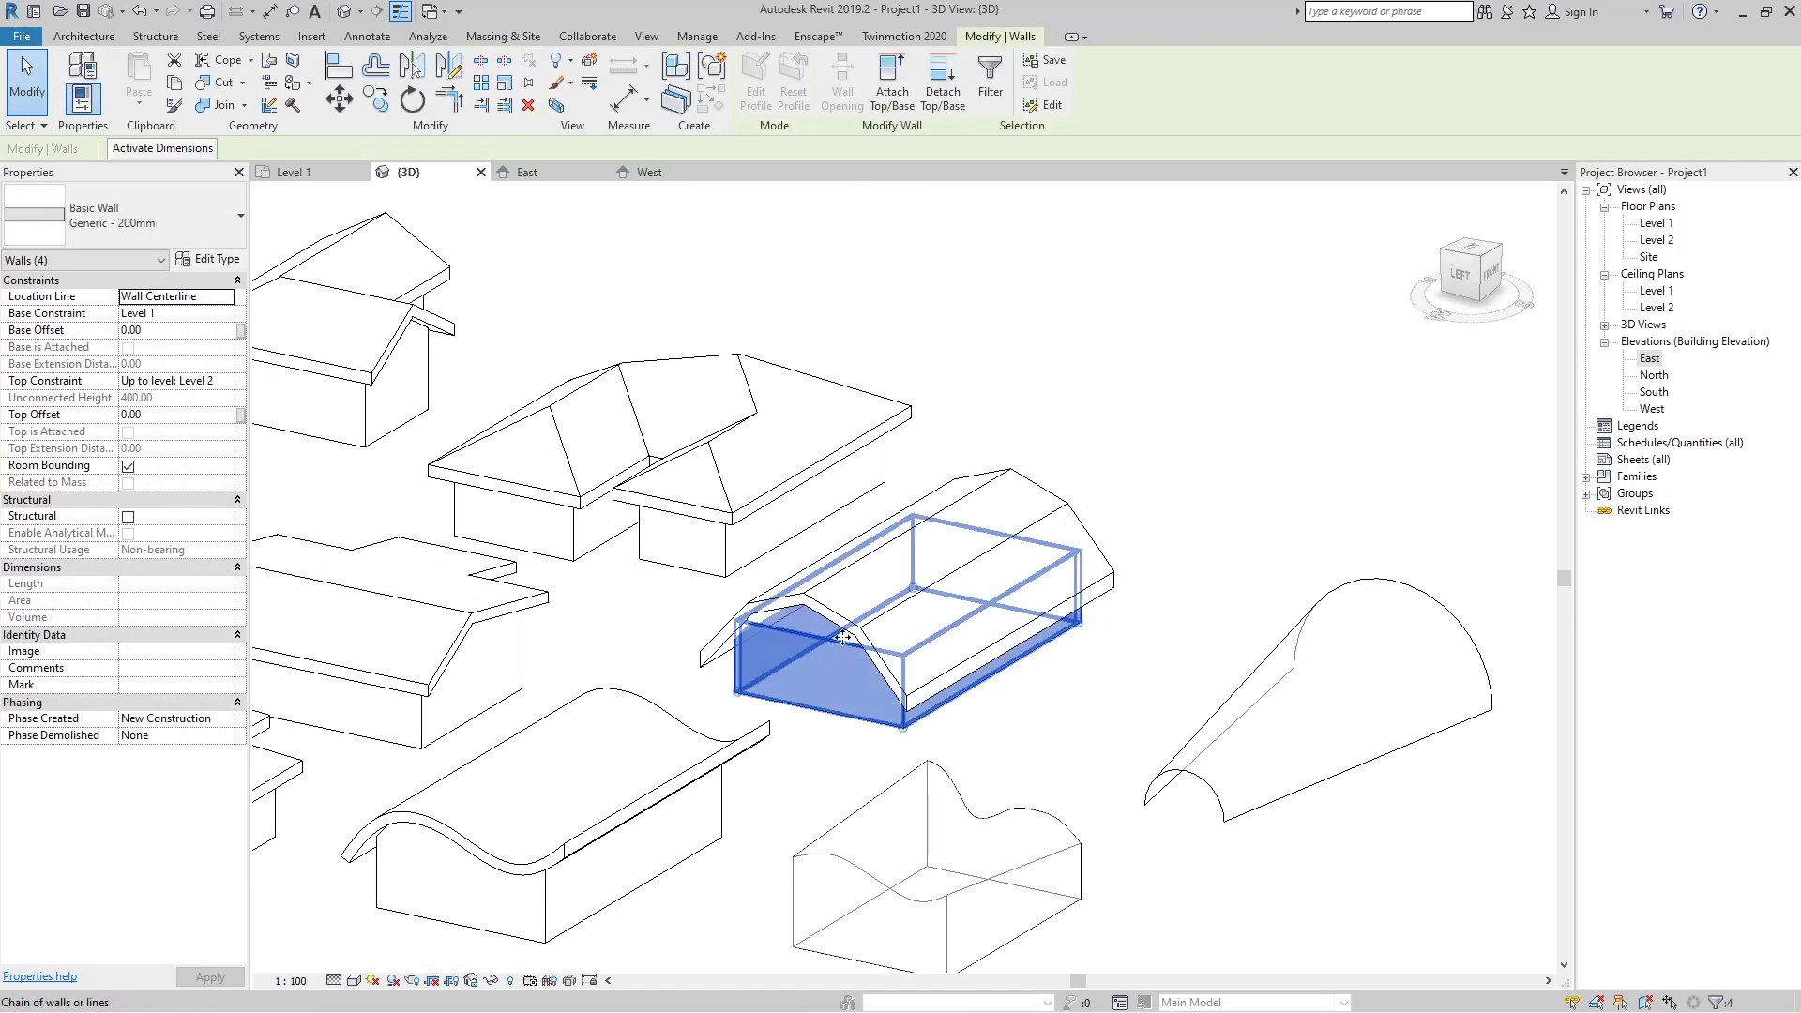
click(893, 94)
click(844, 555)
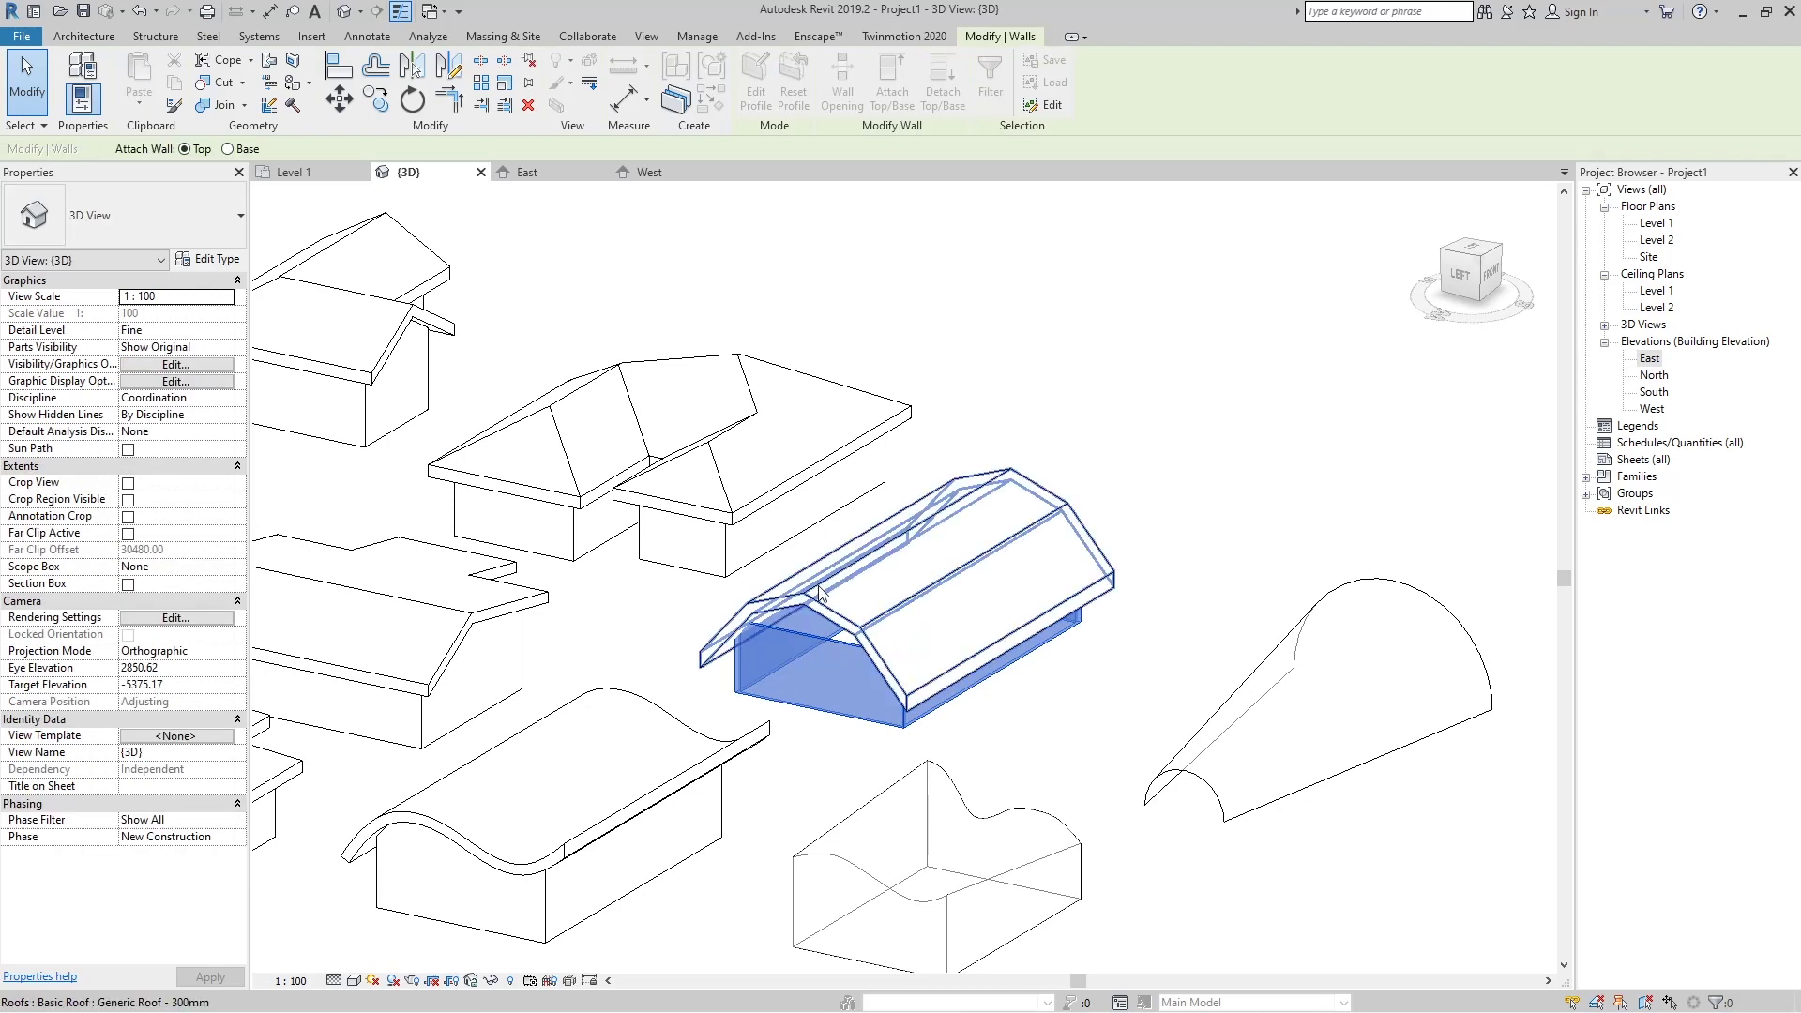
scroll(996, 518, down, 2)
click(1114, 482)
shift+middle_drag(1114, 482, 1166, 575)
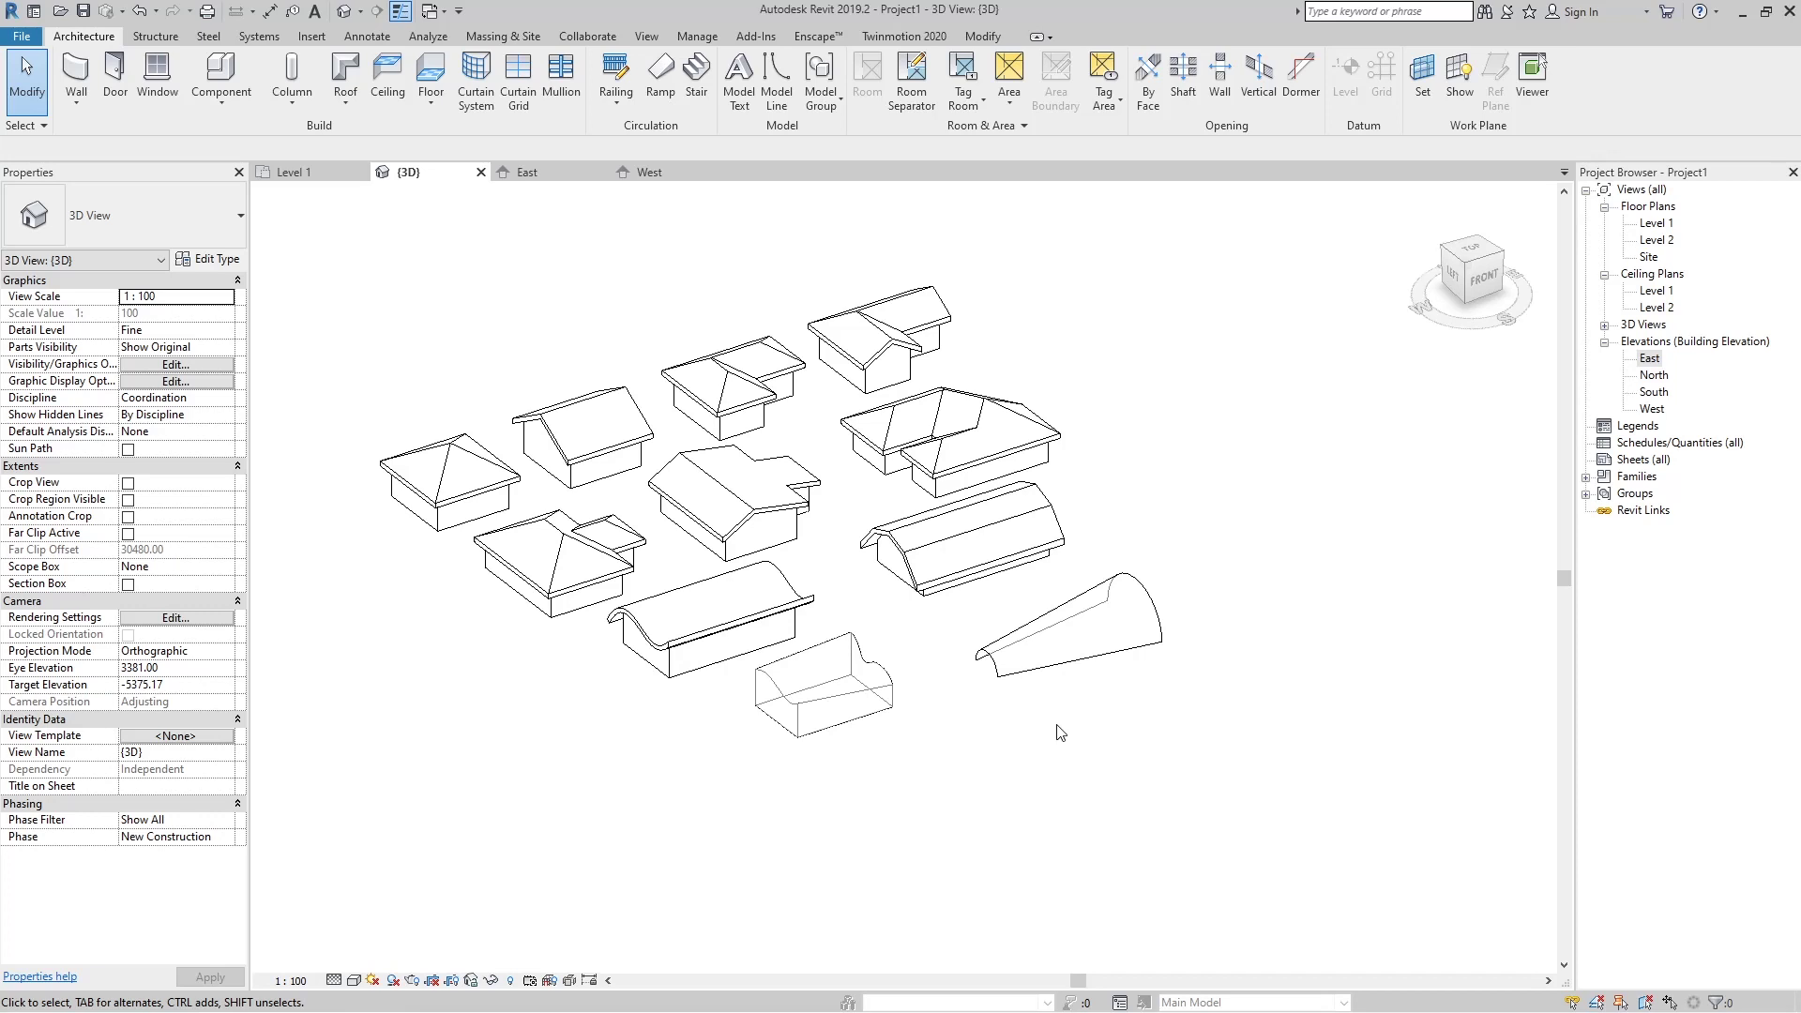
Create a Roof by Face on the wavy mass's top face.
click(345, 98)
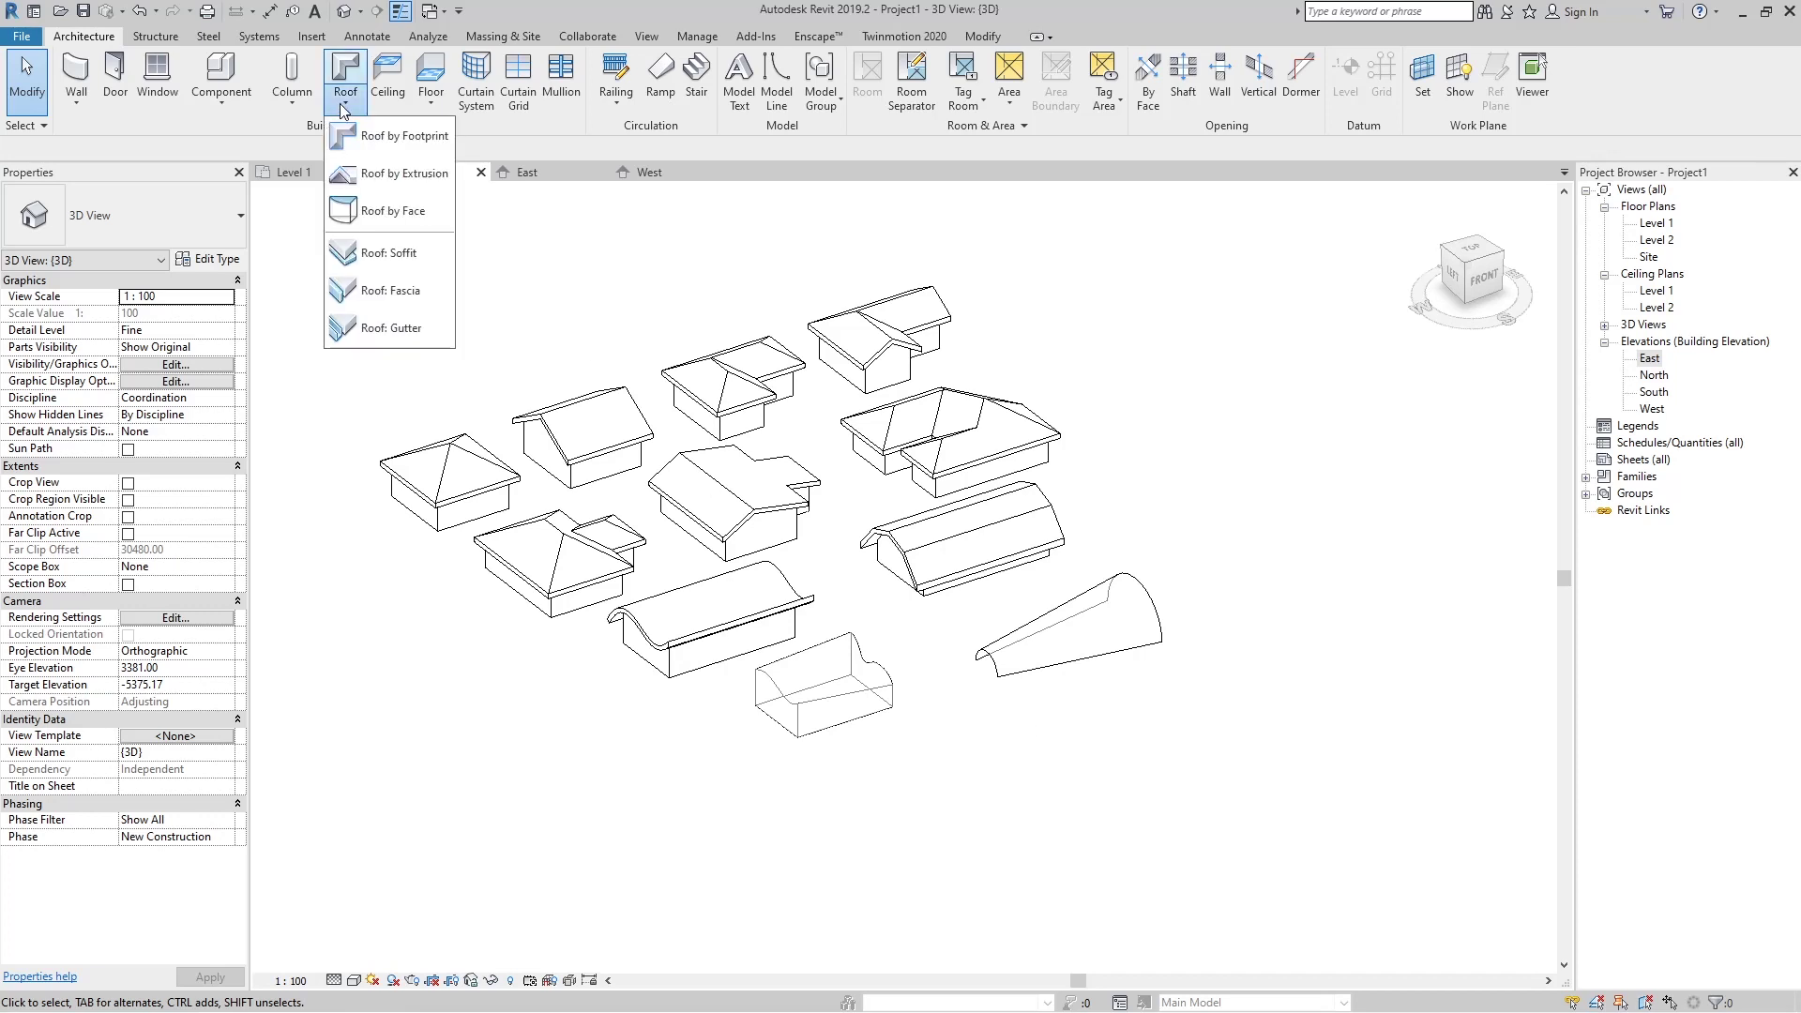
click(365, 216)
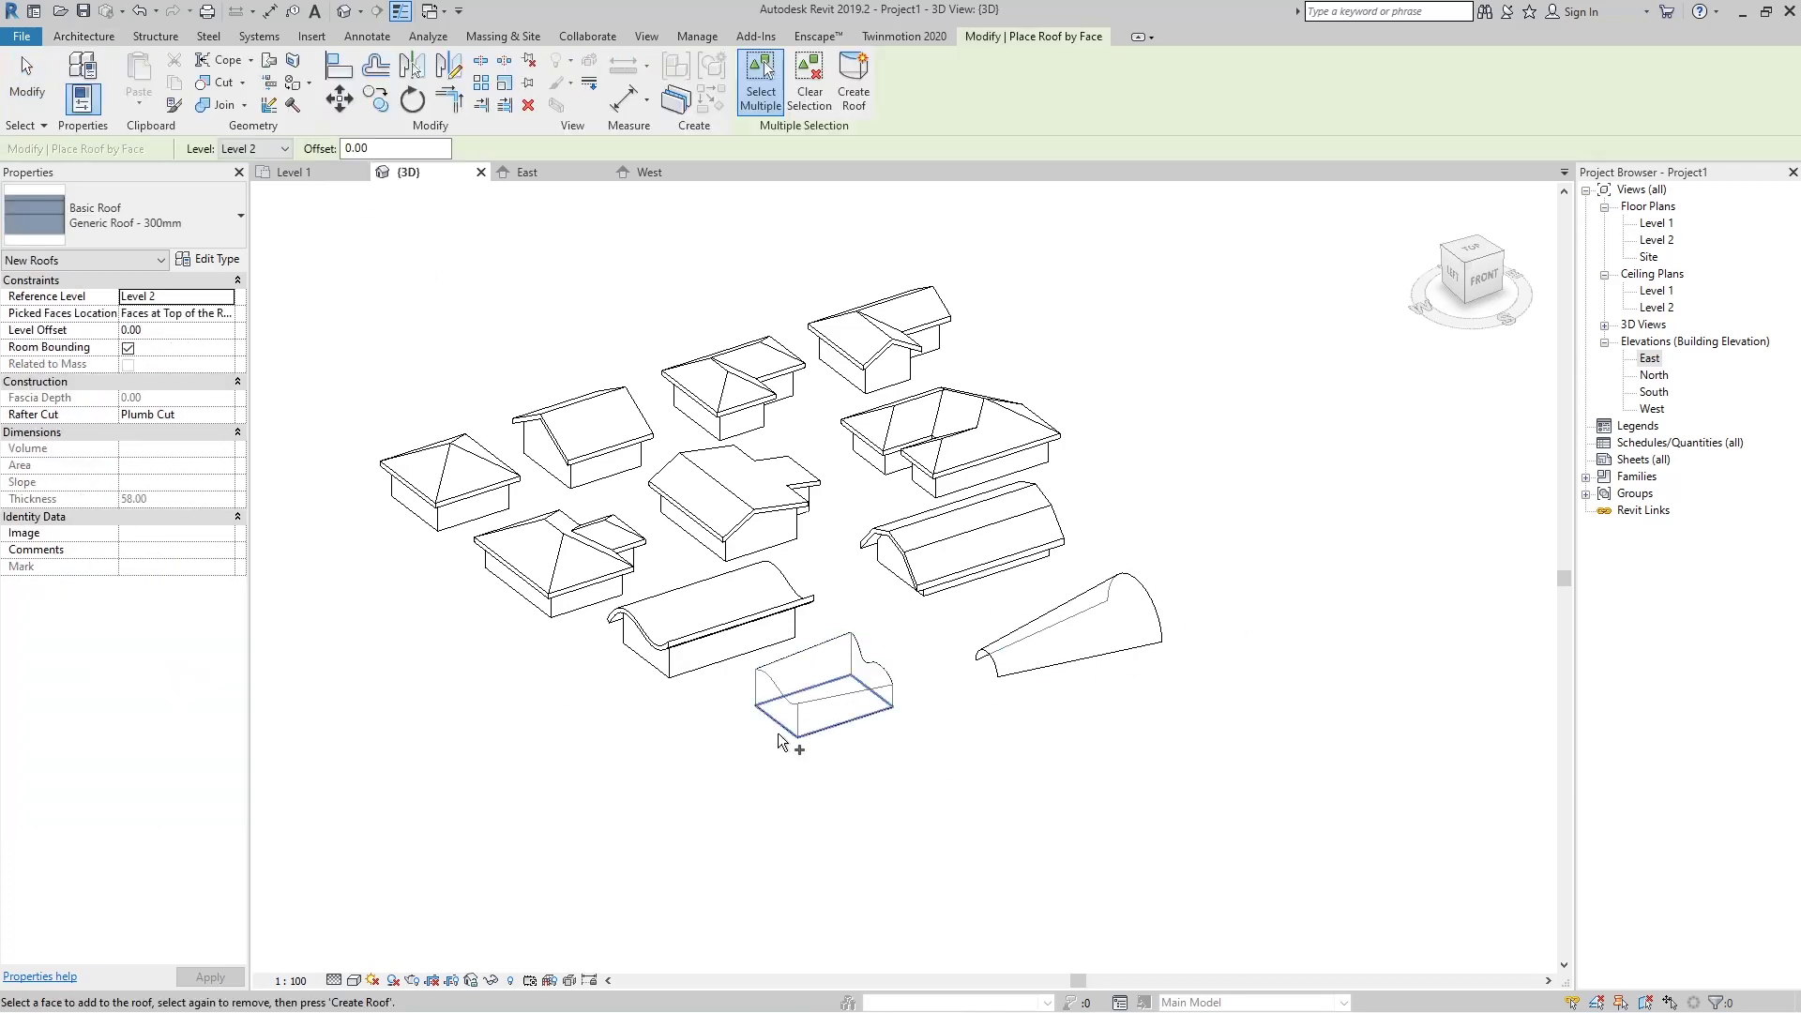
scroll(891, 694, up, 2)
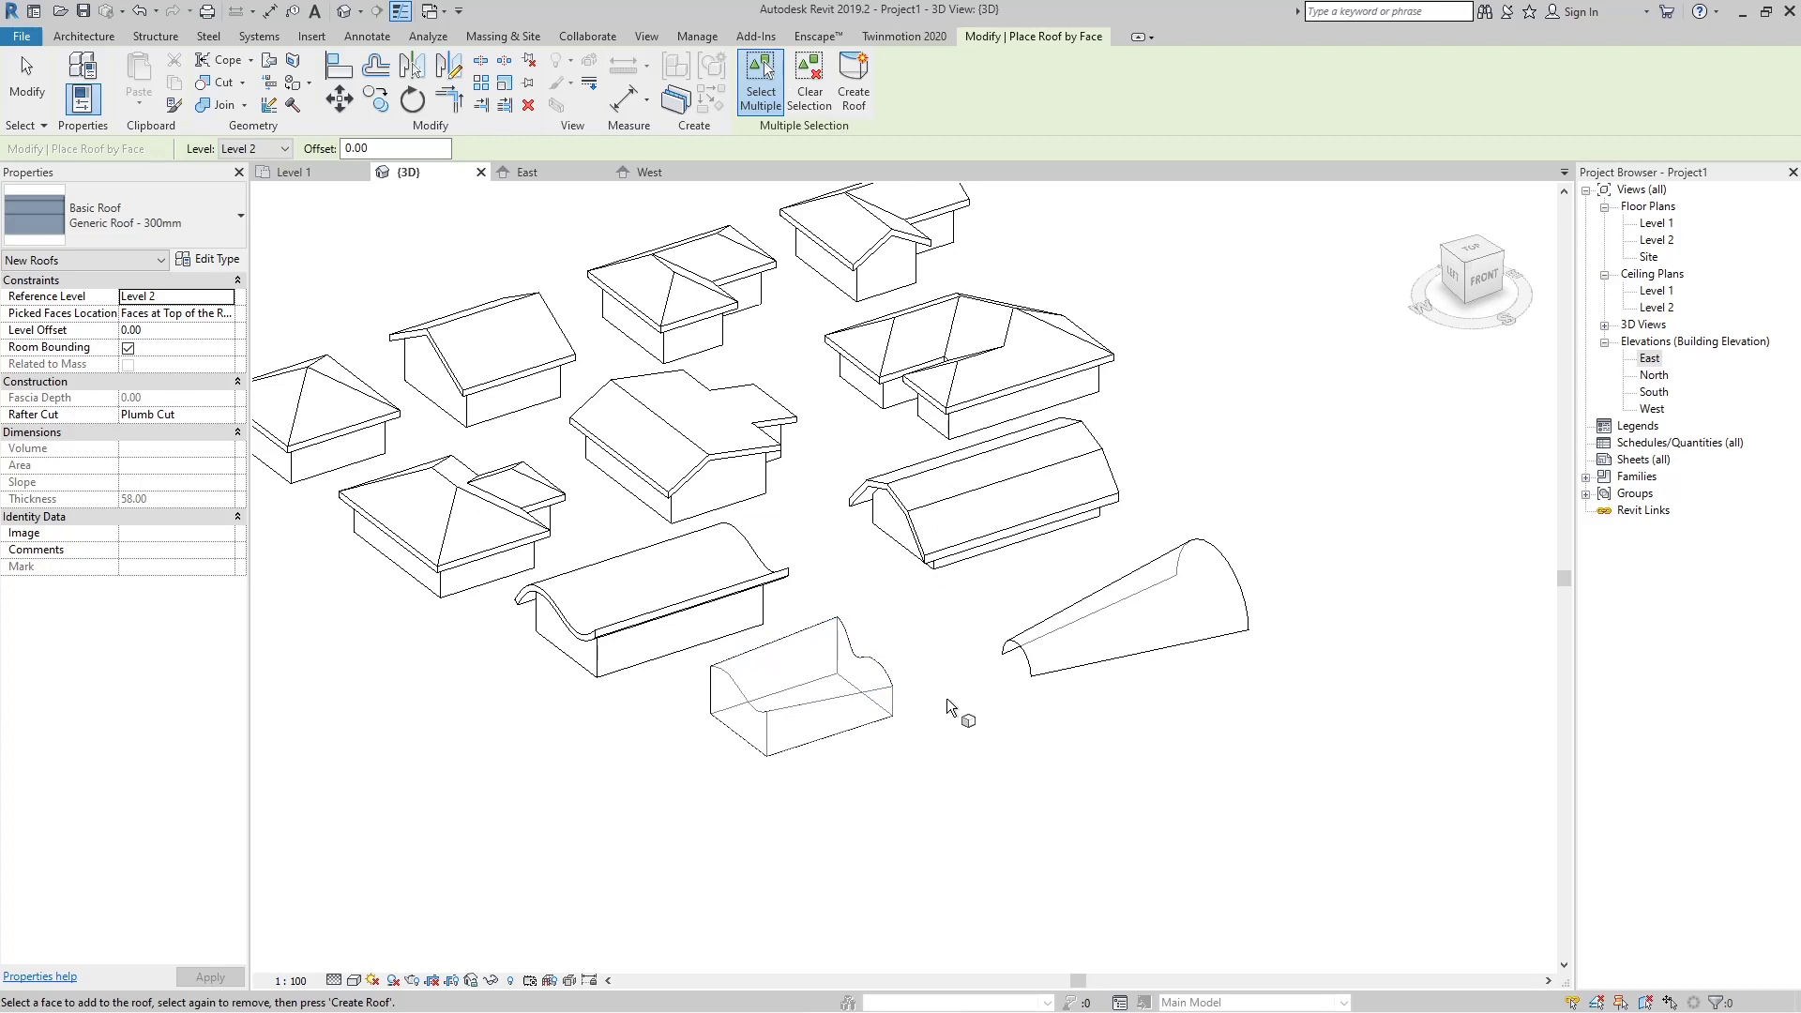
scroll(825, 667, up, 2)
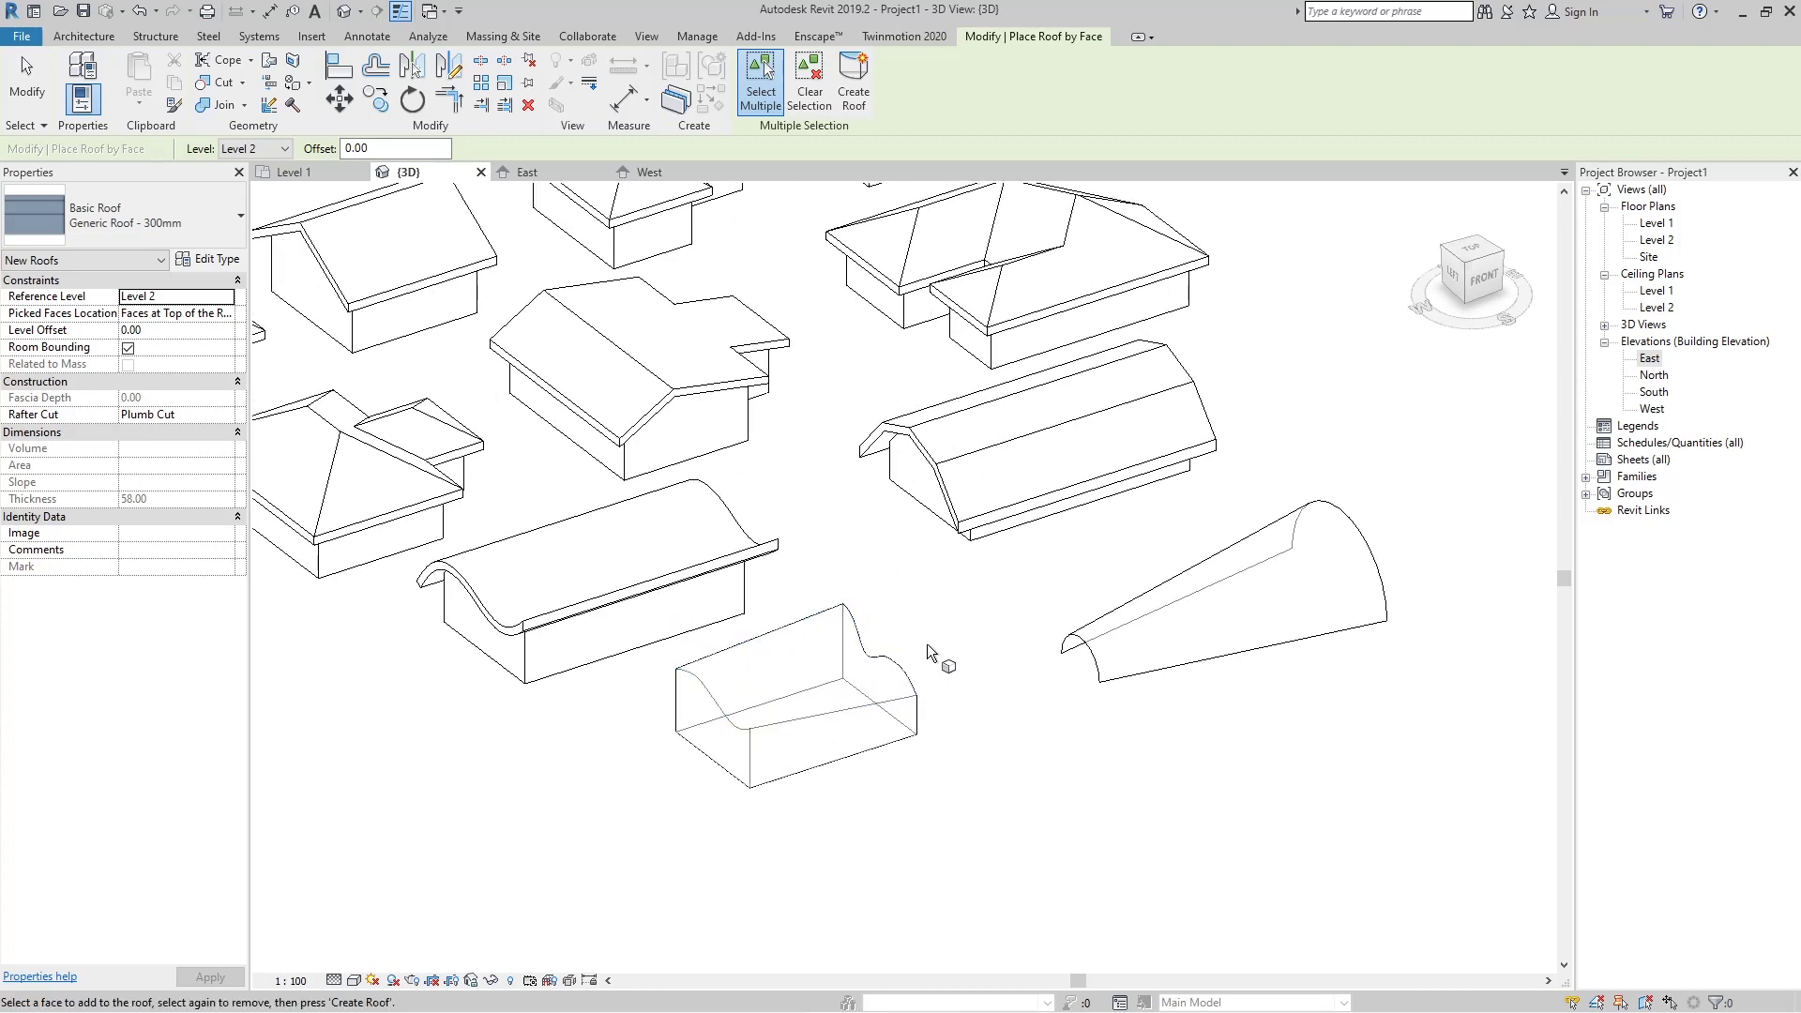
click(860, 641)
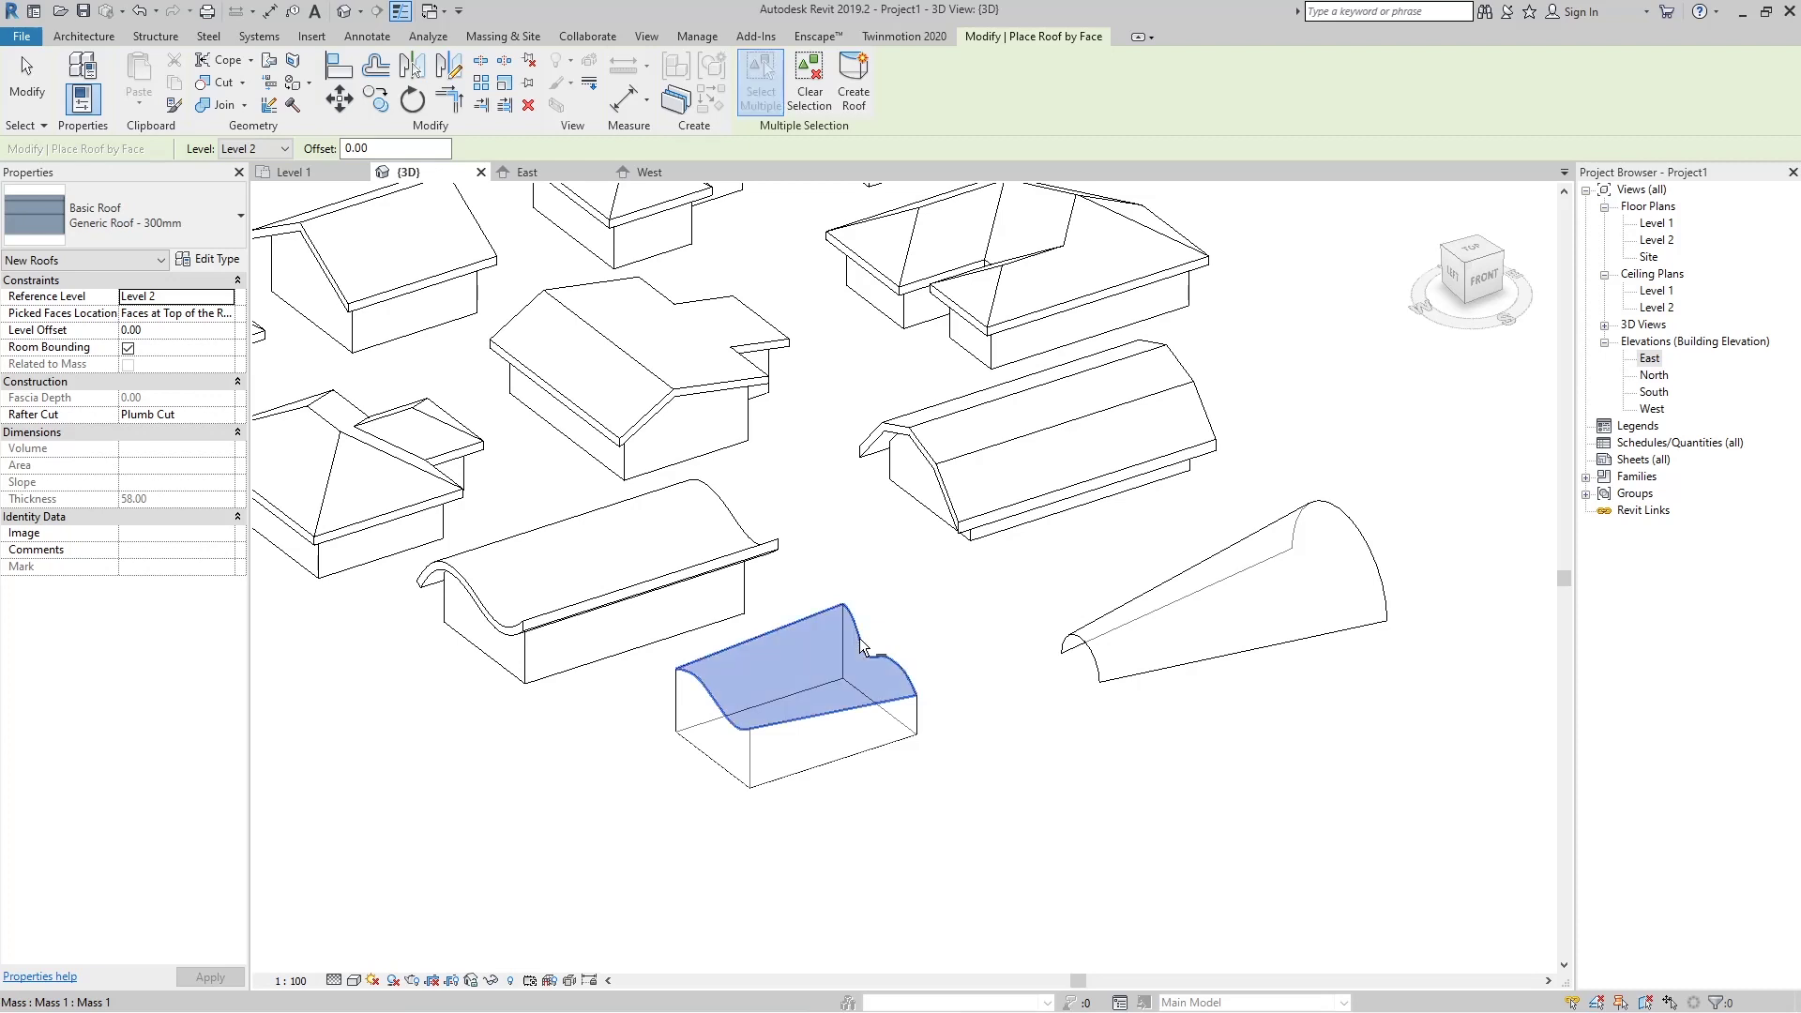
click(856, 86)
Create a second roof by face on the cone-shaped mass.
scroll(738, 739, up, 3)
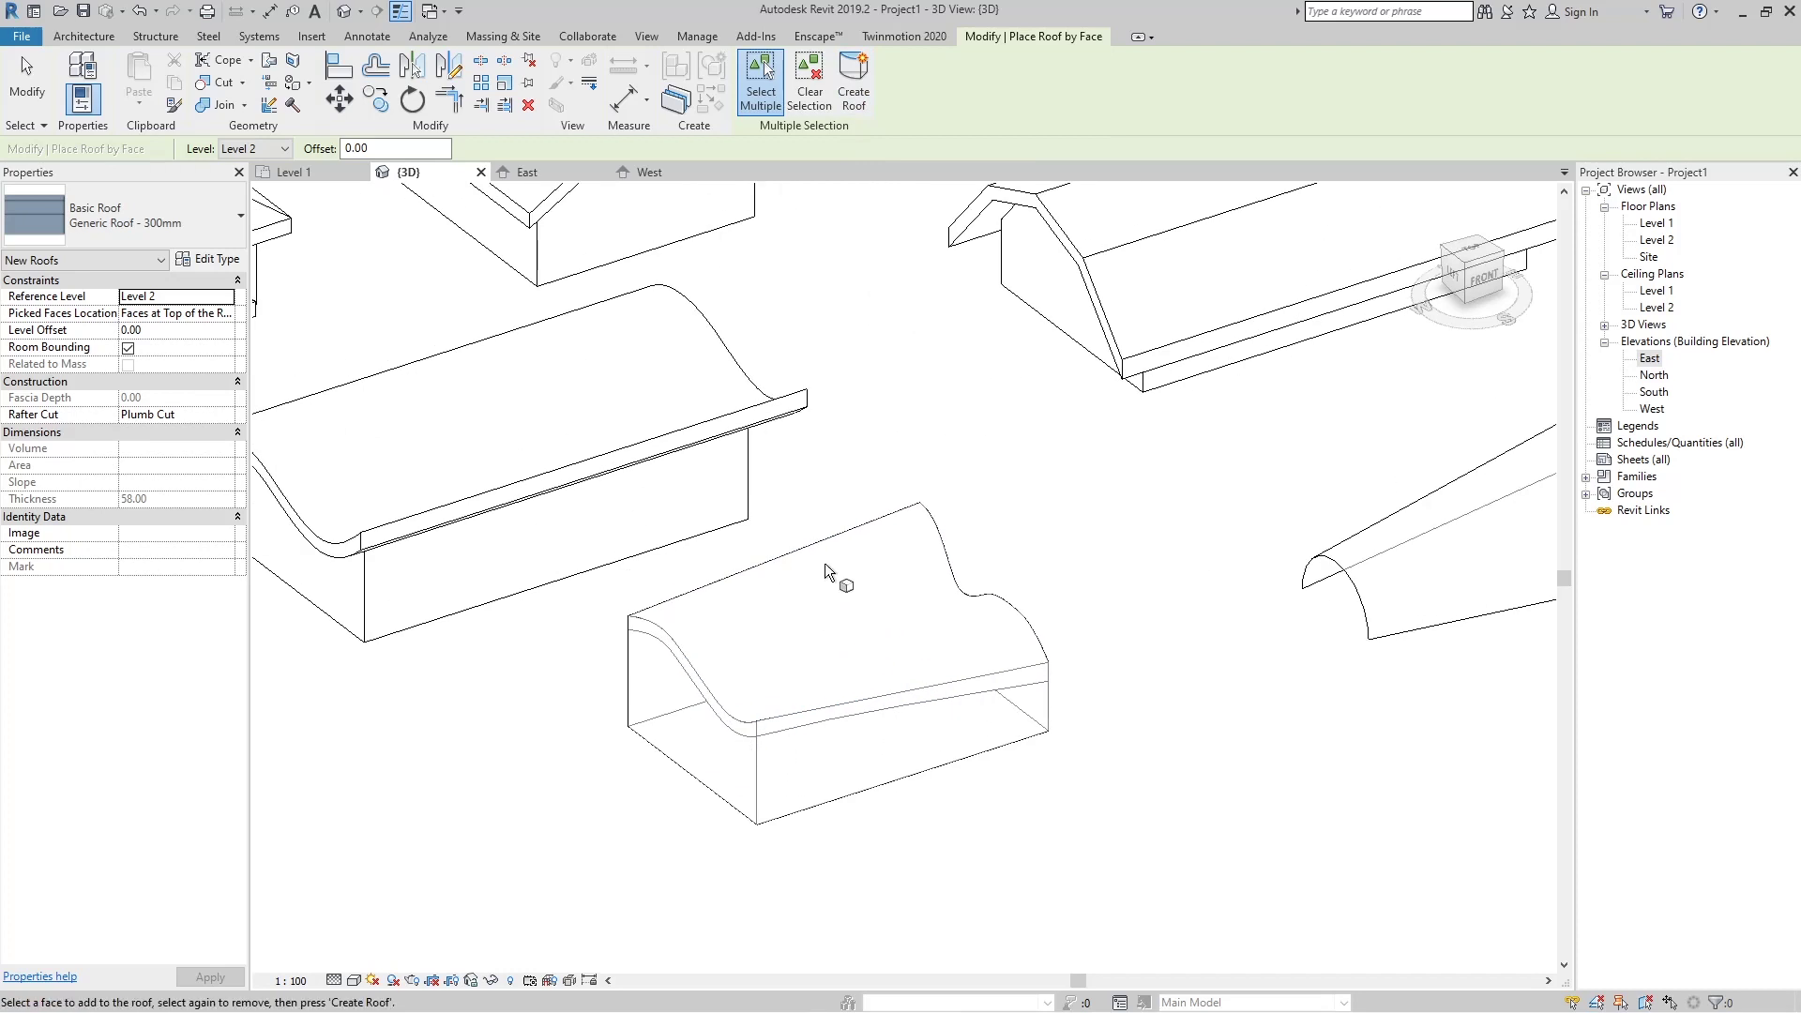
scroll(761, 718, down, 4)
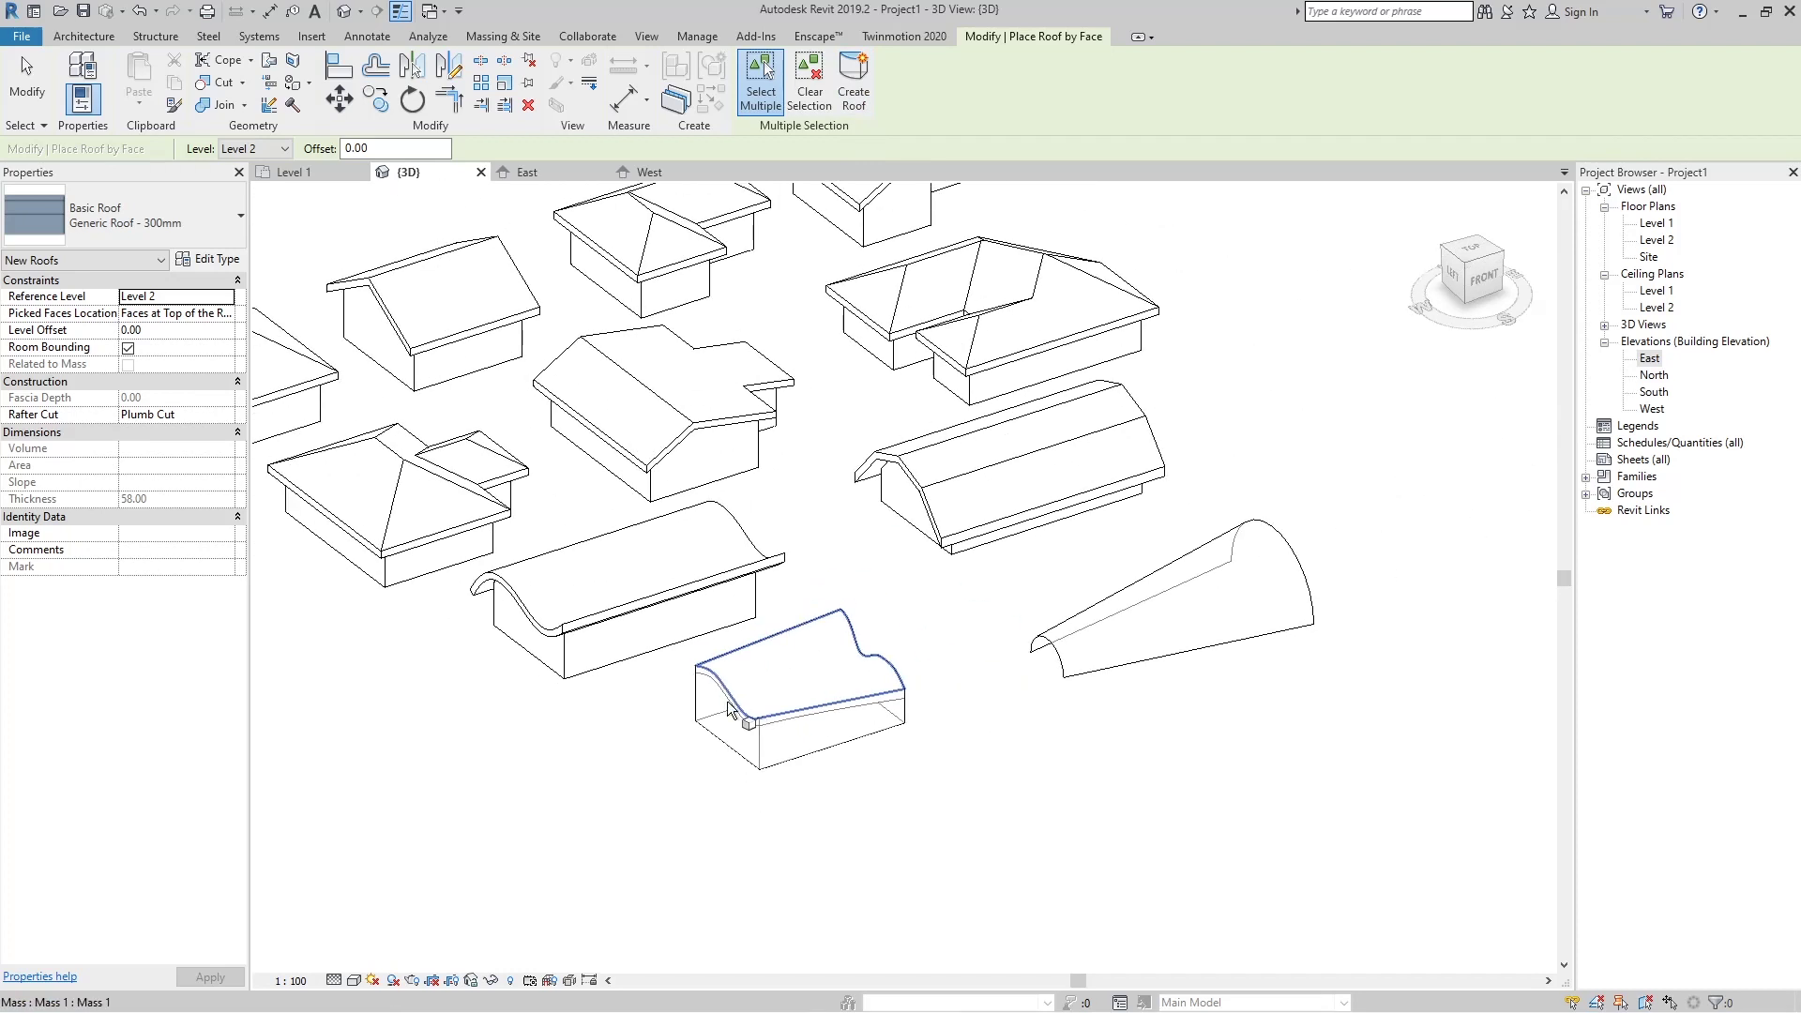
scroll(730, 710, down, 3)
click(980, 645)
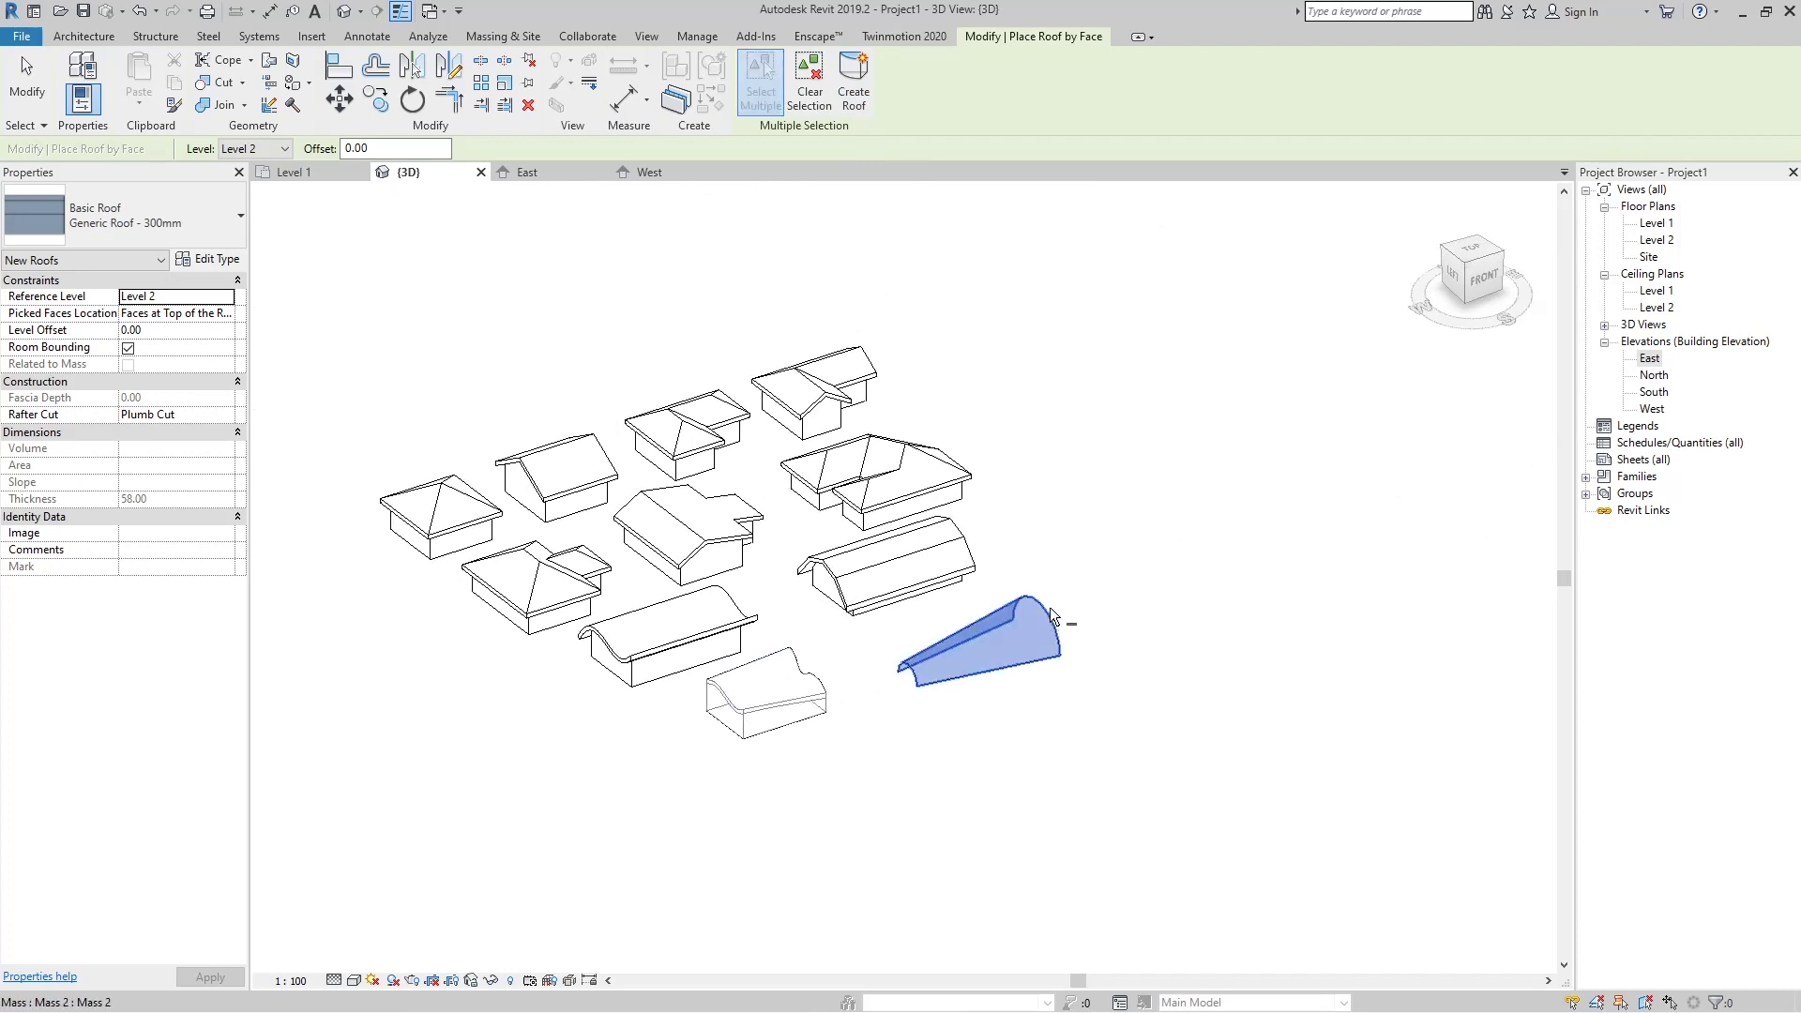
click(853, 86)
key(Escape)
Inspect the new cone roof and the 153.301 m³ wavy mass roof from around the model.
scroll(891, 670, up, 2)
click(892, 675)
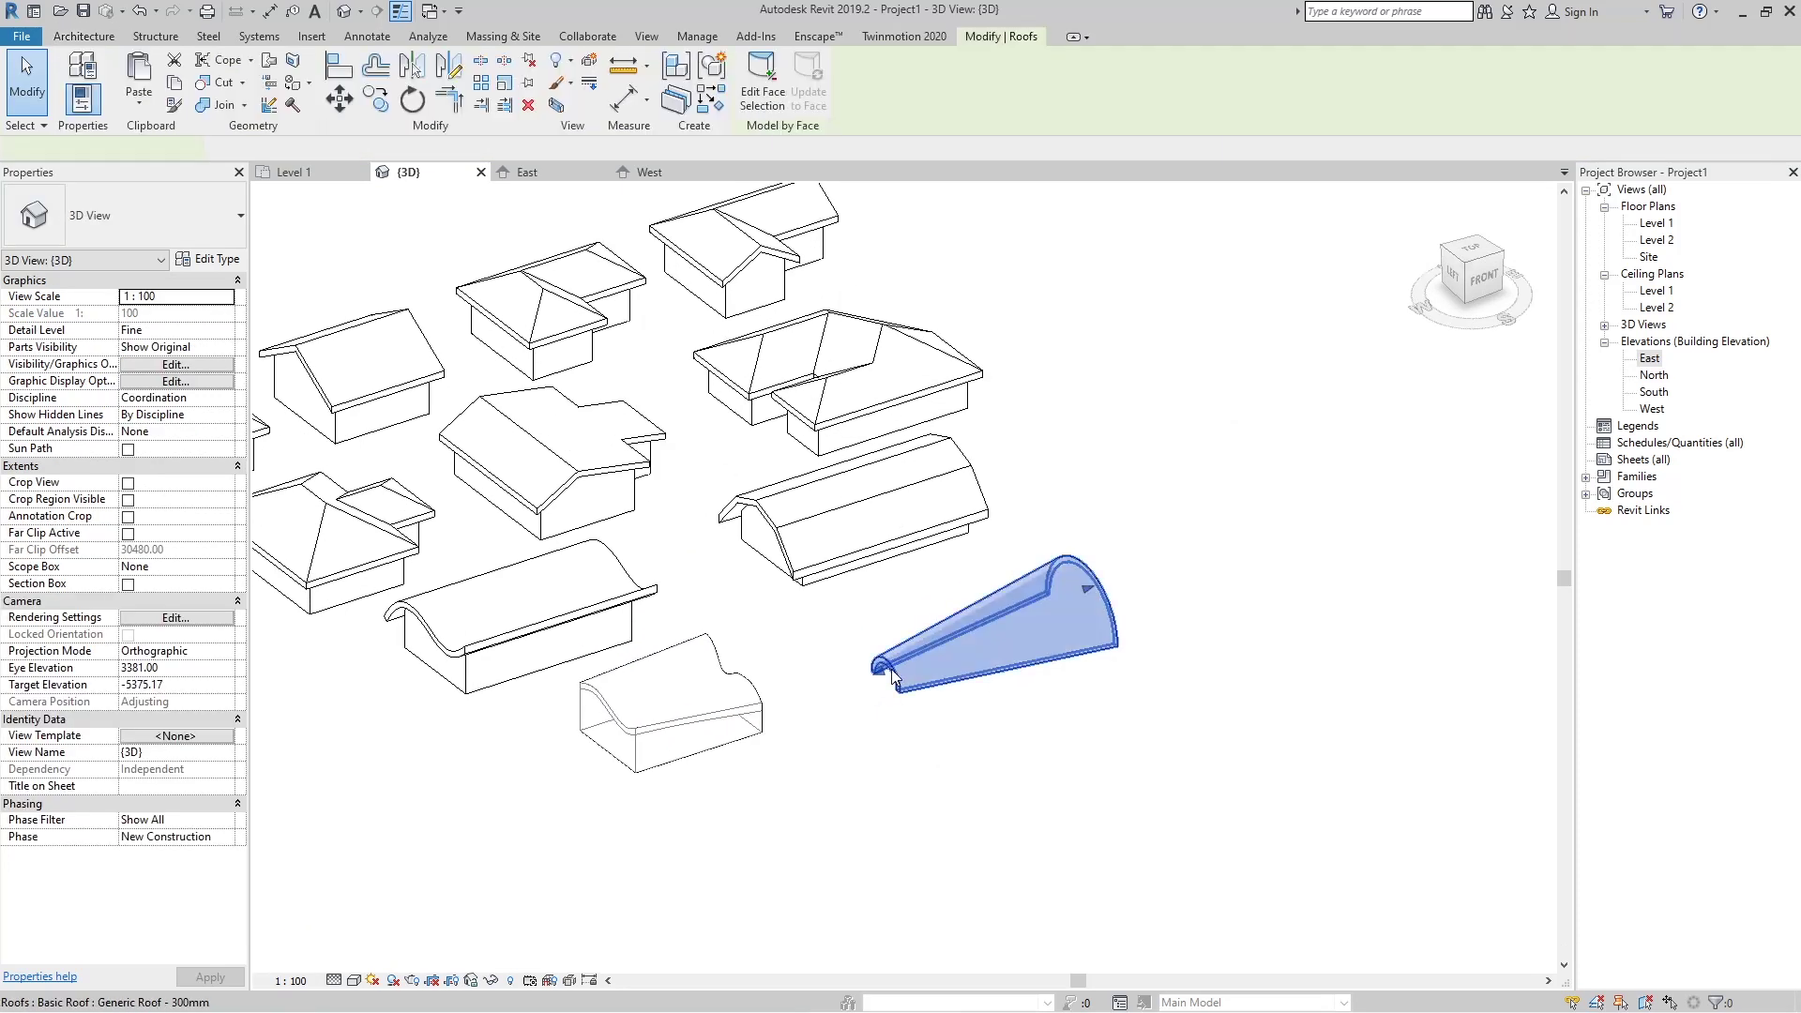
scroll(893, 675, down, 2)
shift+middle_drag(975, 694, 744, 745)
key(Escape)
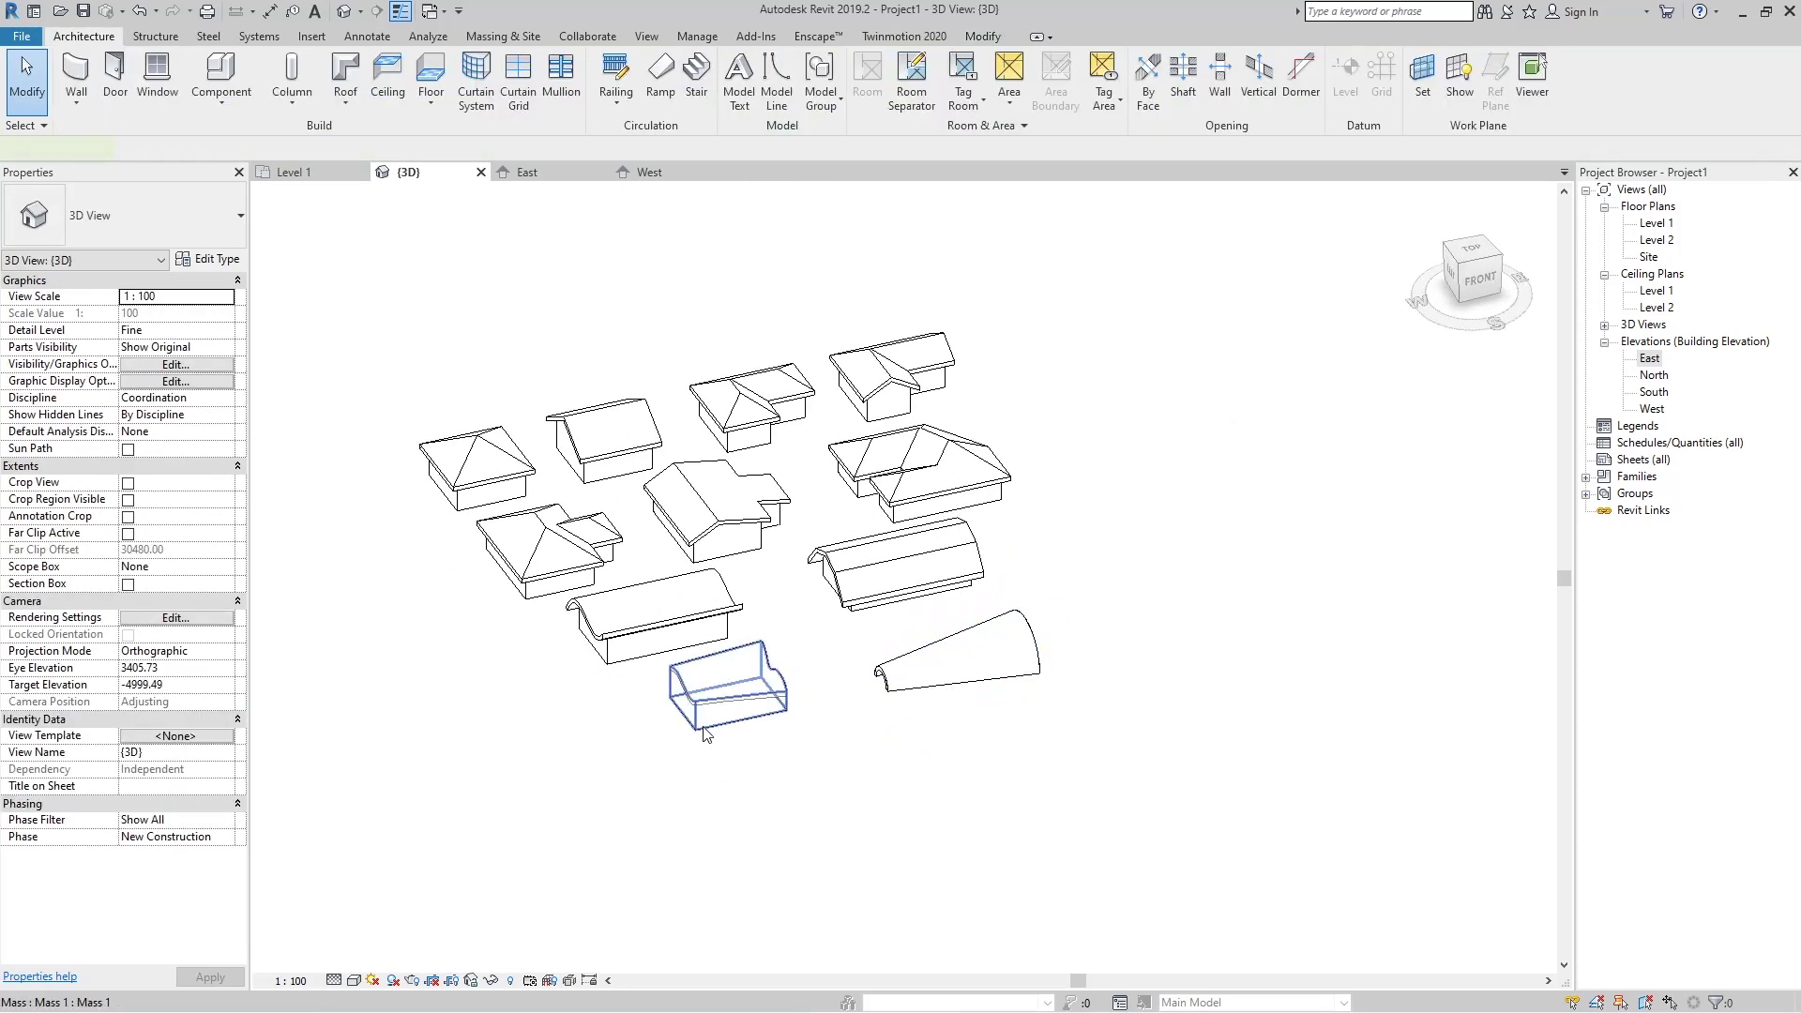
click(705, 731)
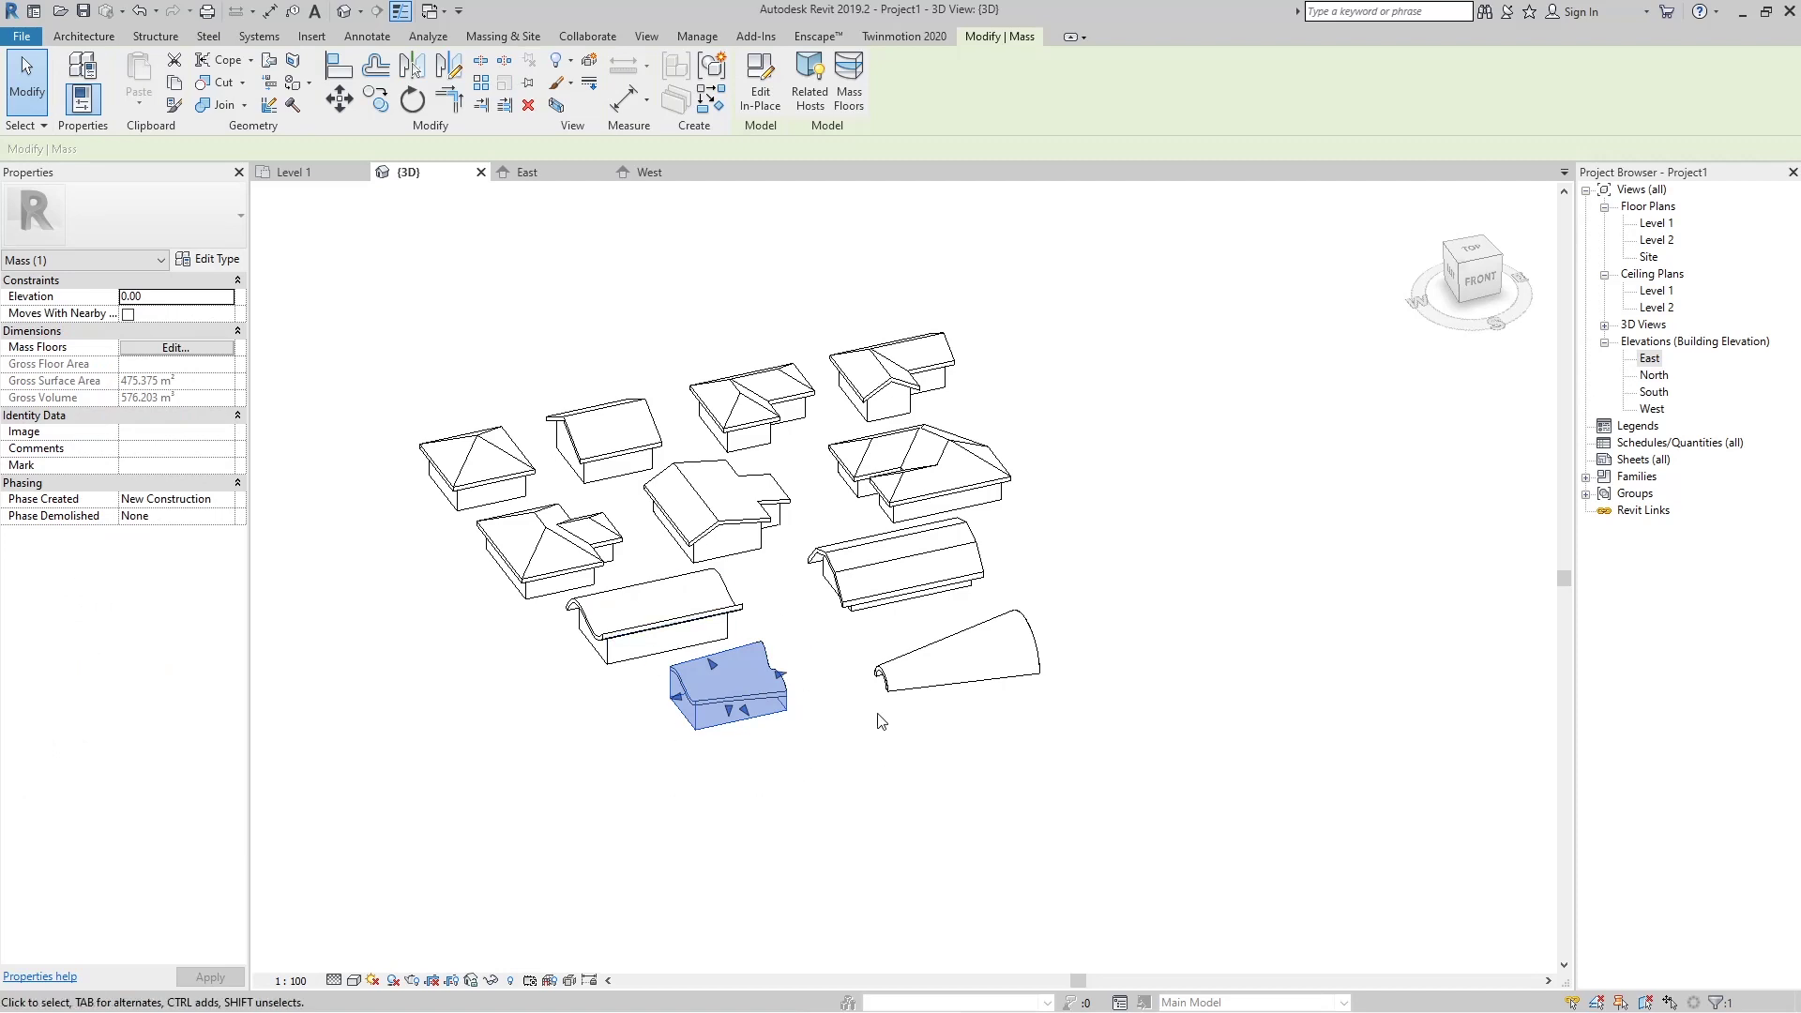
key(Escape)
middle_drag(841, 707, 847, 749)
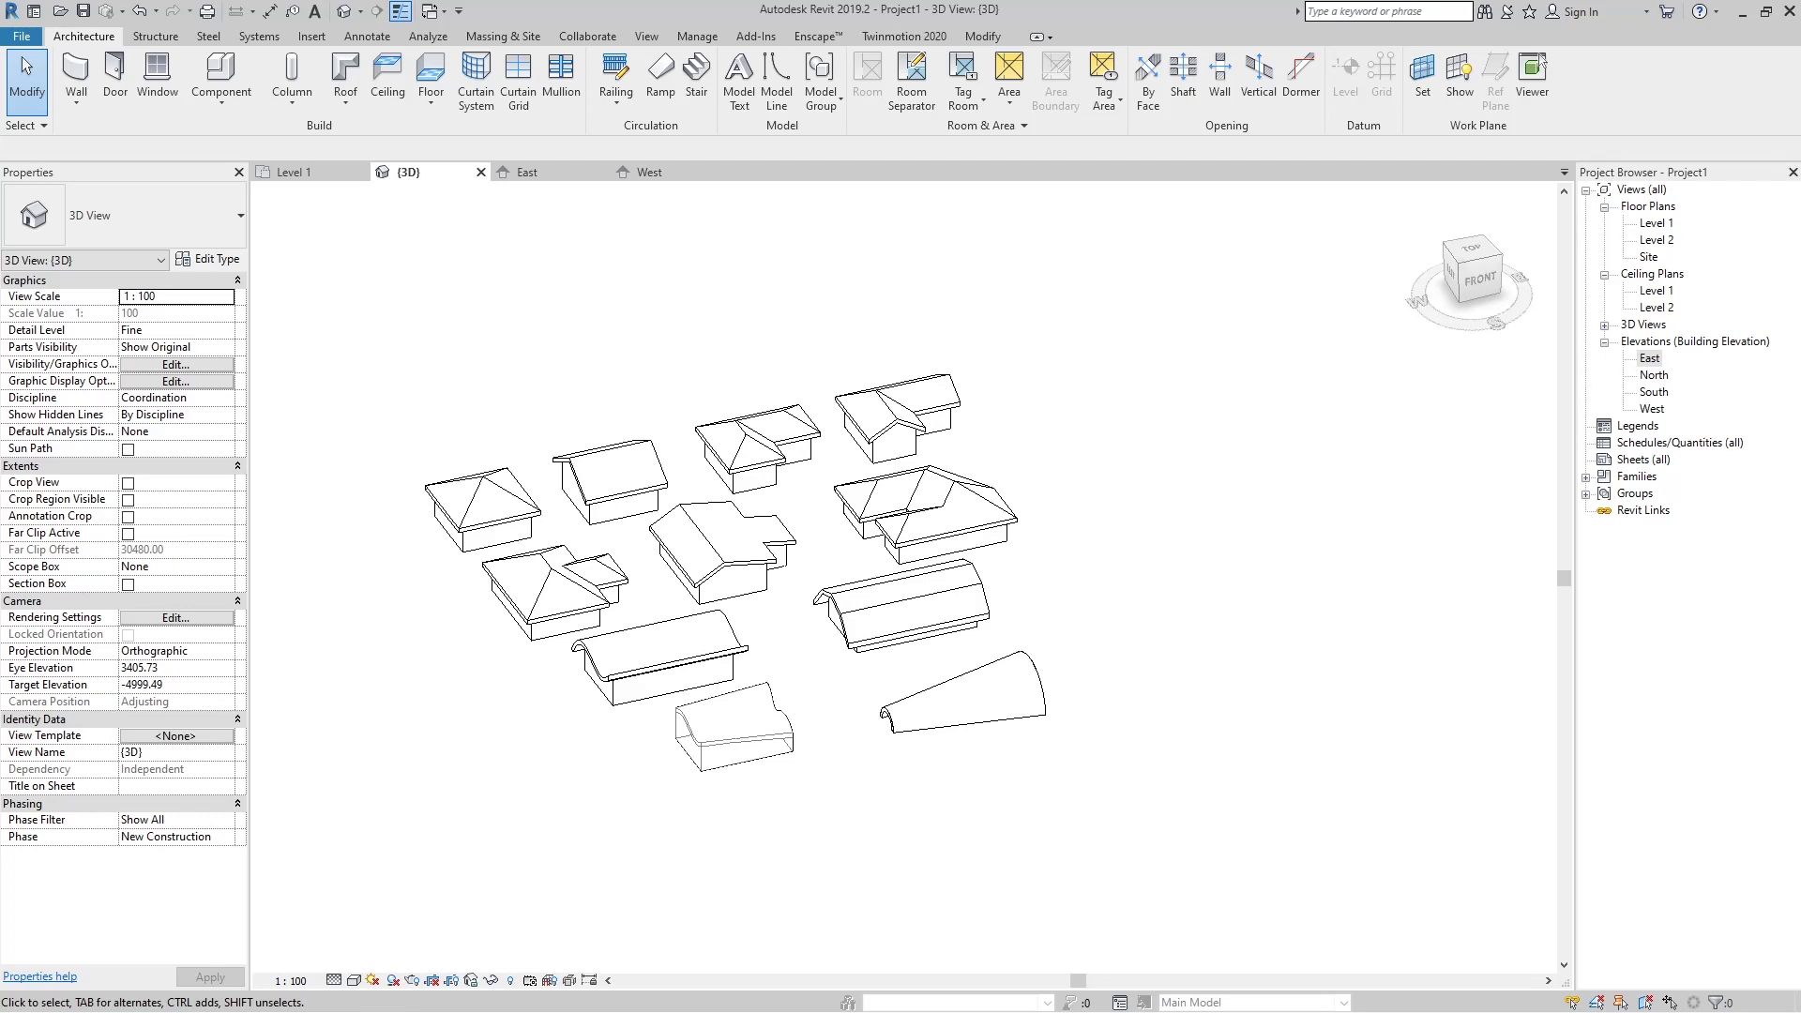